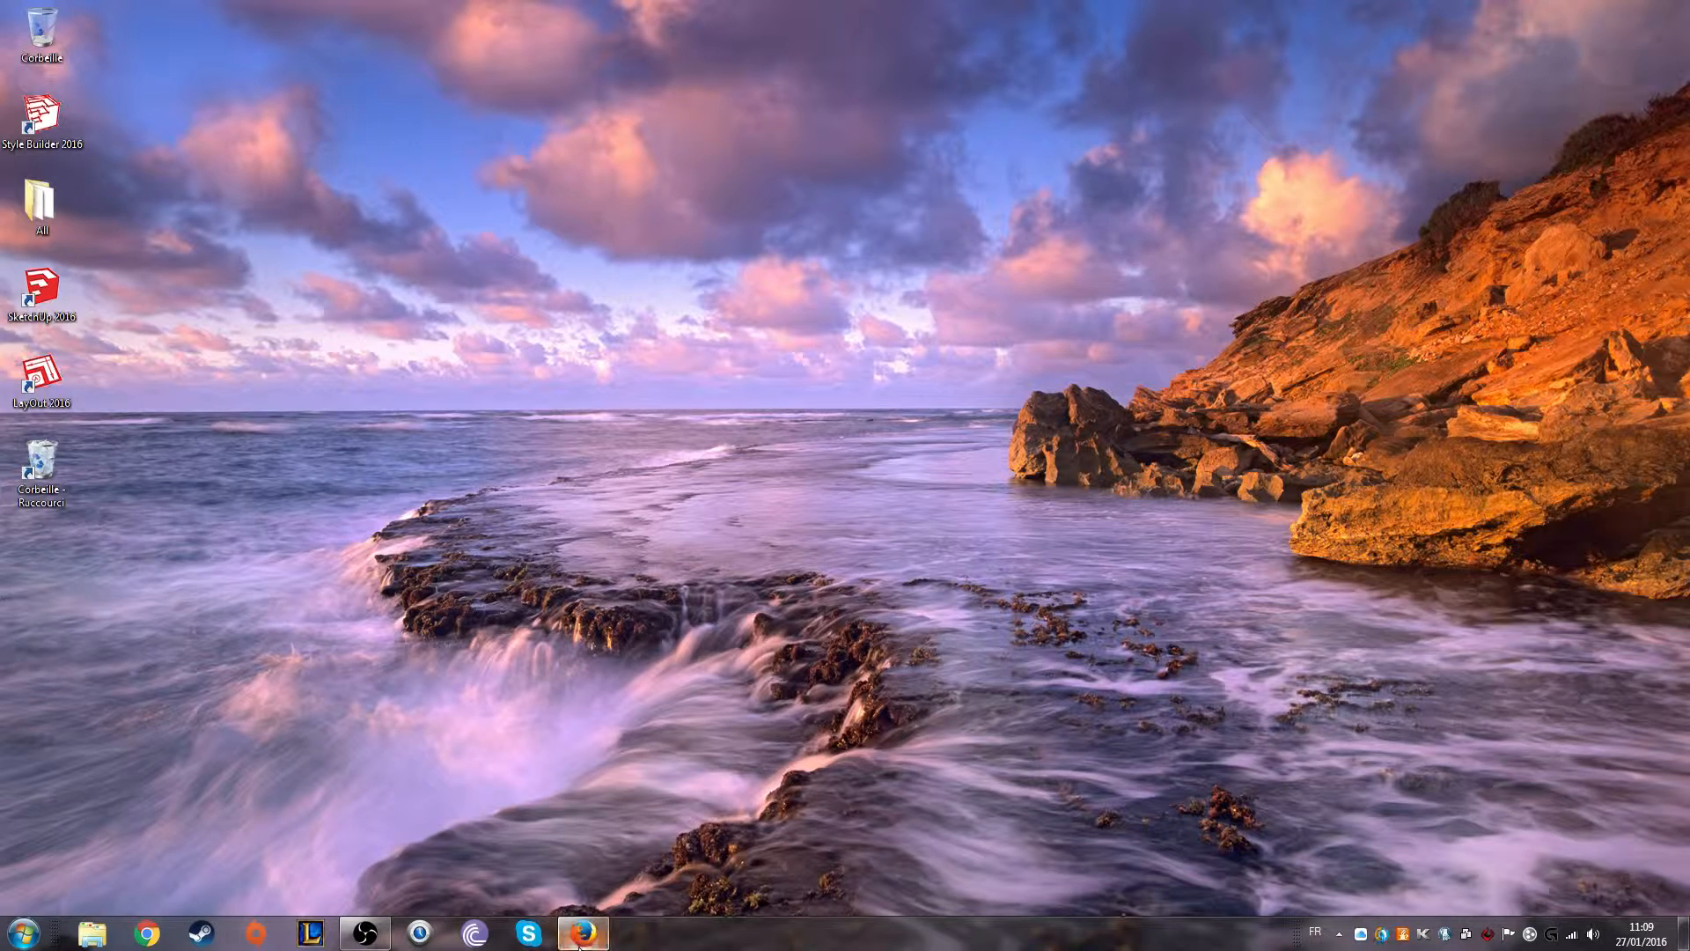
Switch to Firefox, search Google for sketchup, and open the official SketchUp site
left_click(582, 932)
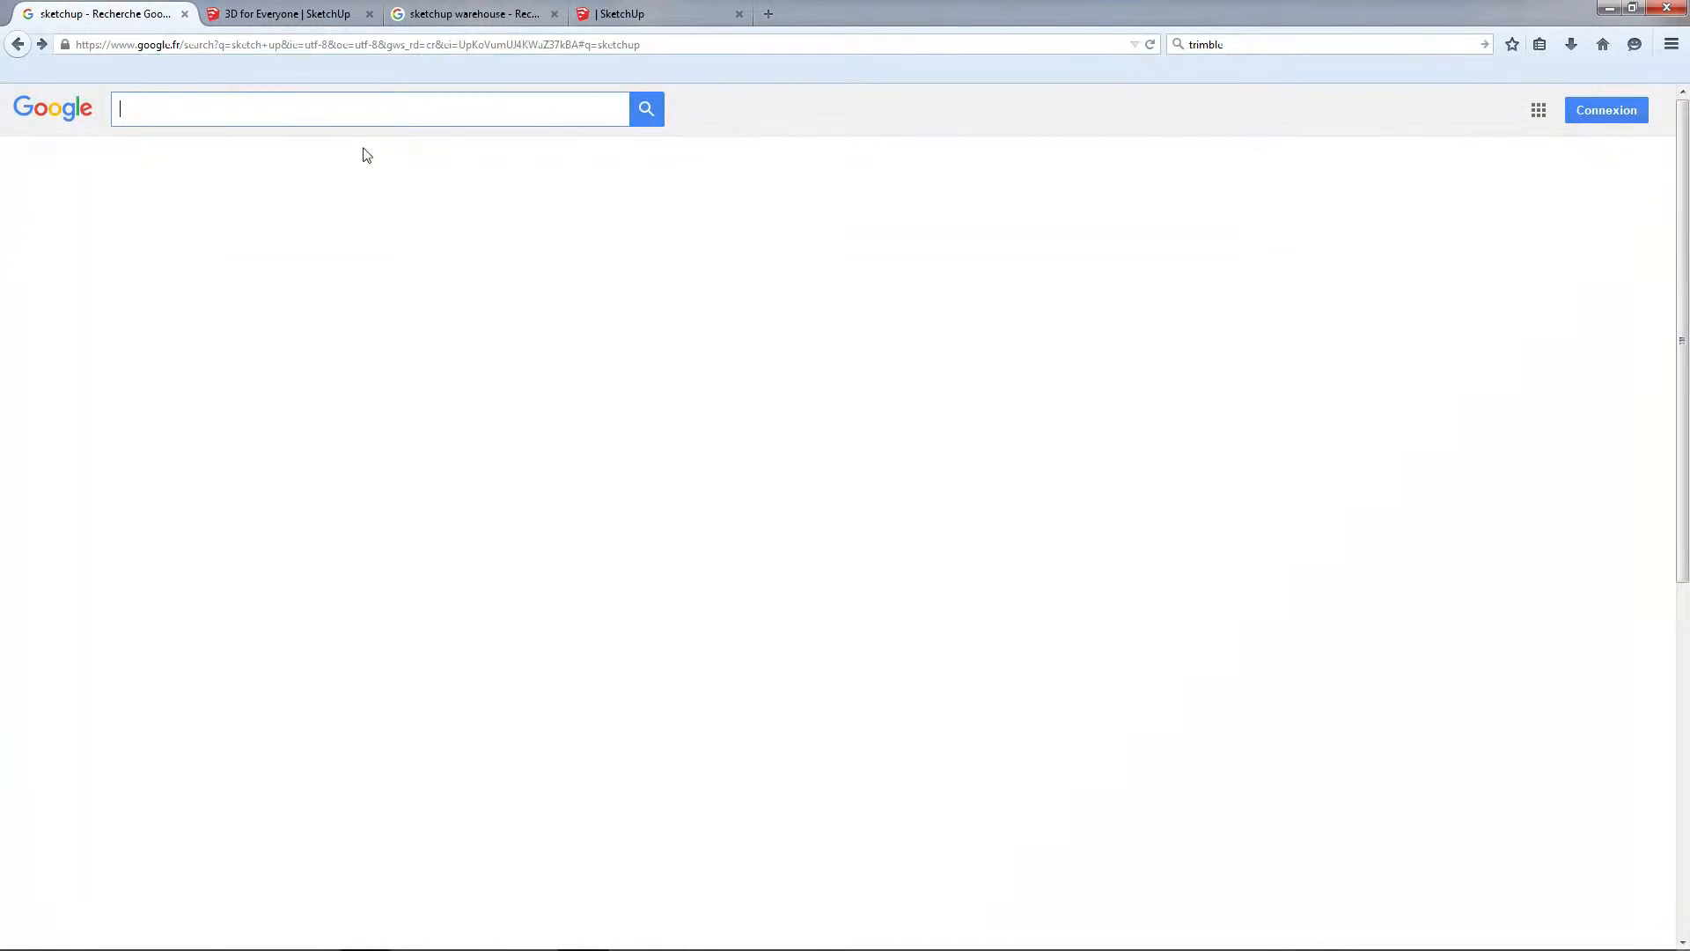
type("sk")
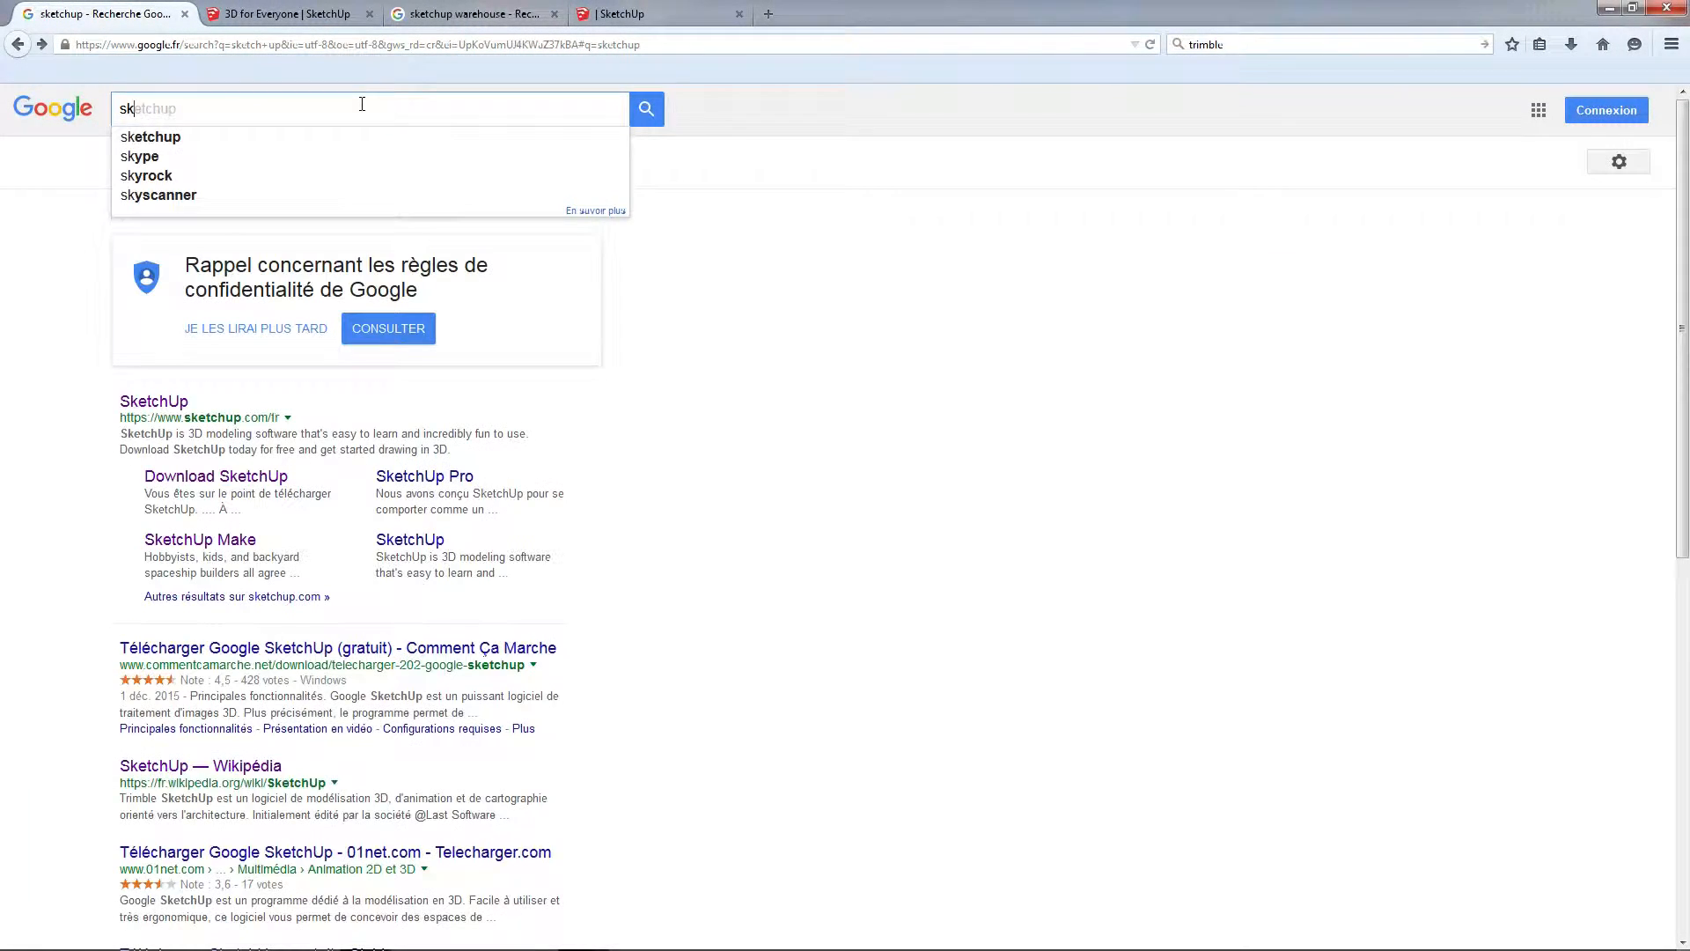
type("etchup")
key("Return")
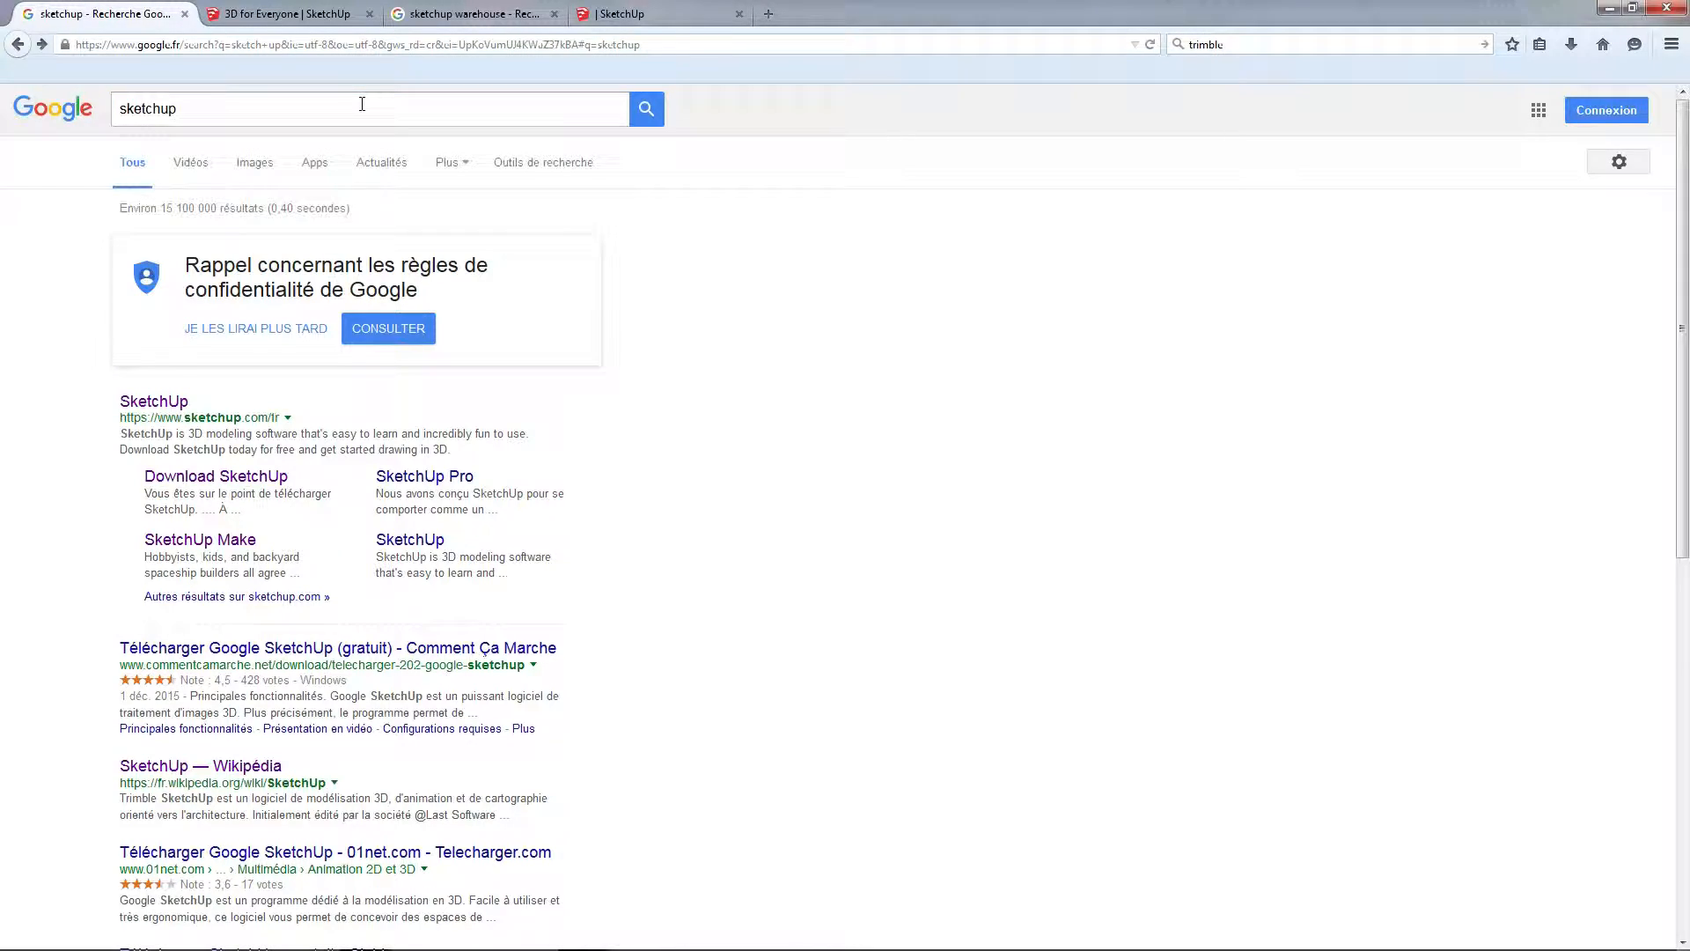
left_click(145, 402)
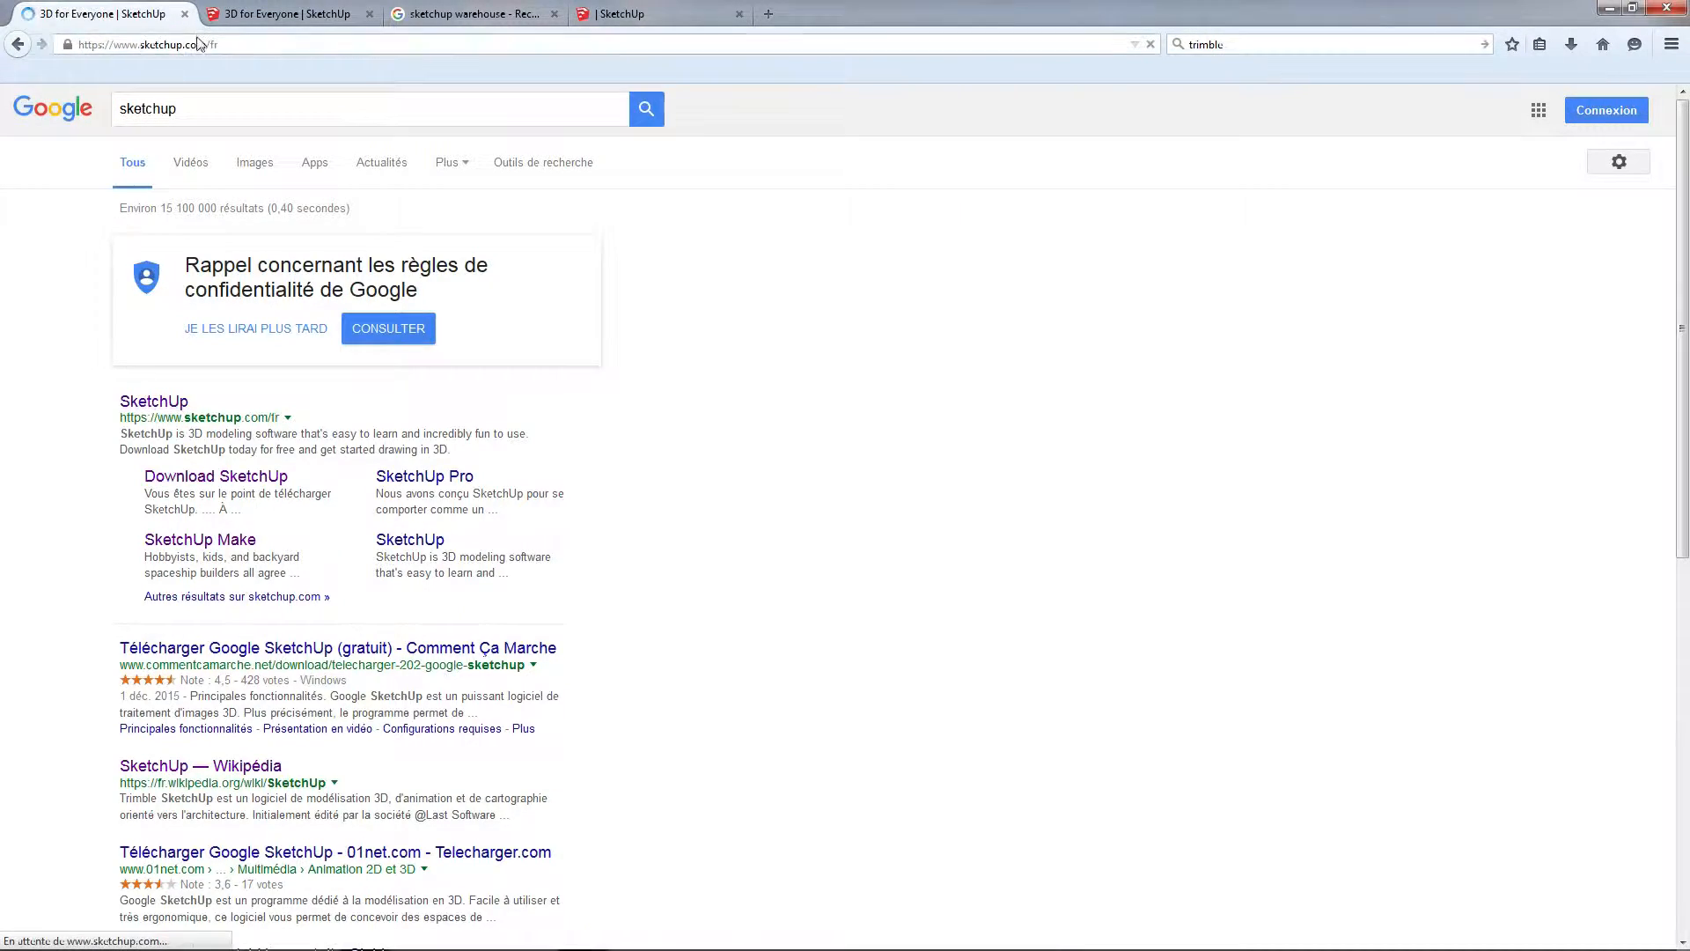
middle_click(126, 7)
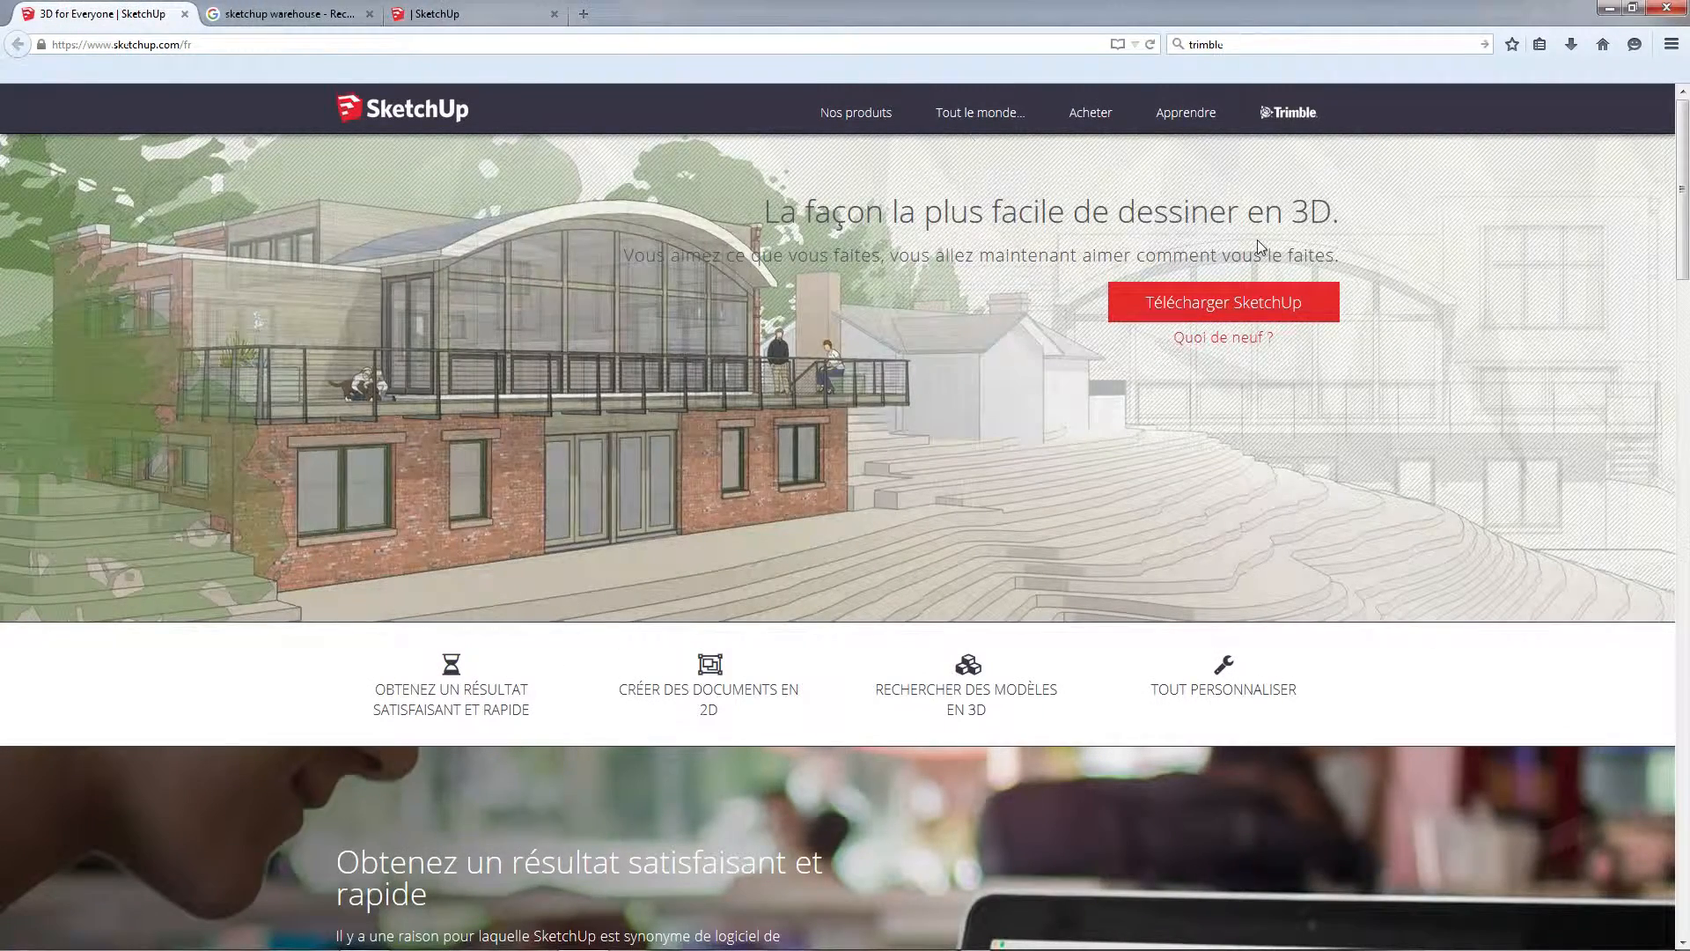
Go to the SketchUp download form and set the intended use to Projets personnels
left_click(1272, 303)
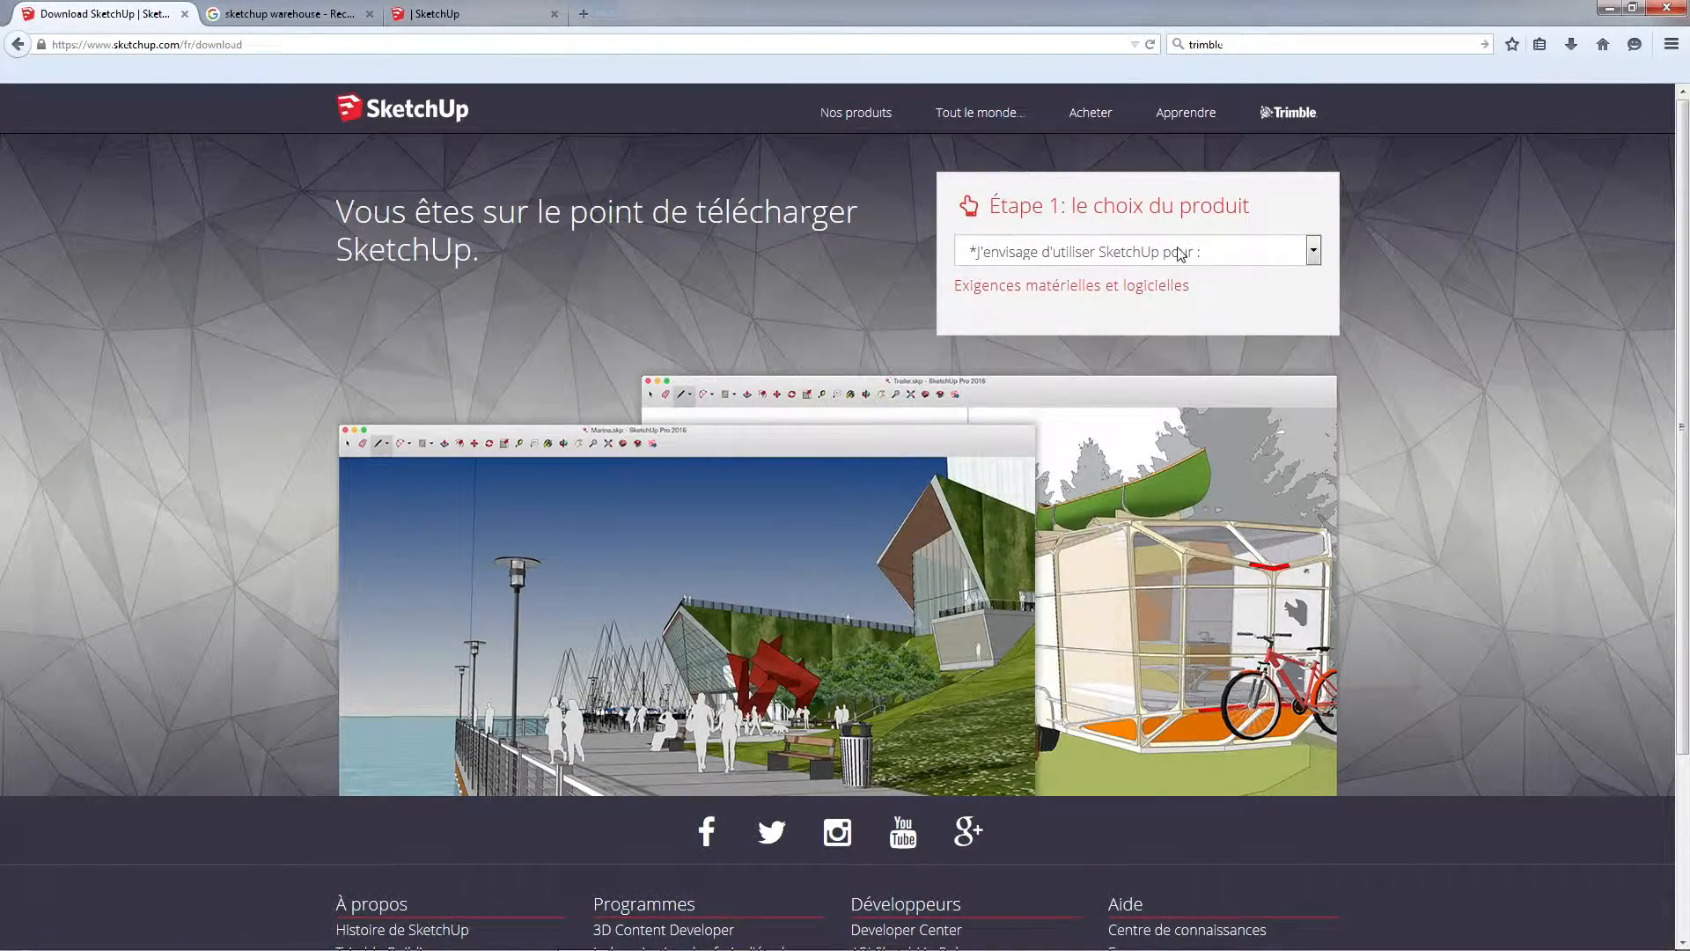
left_click(1198, 252)
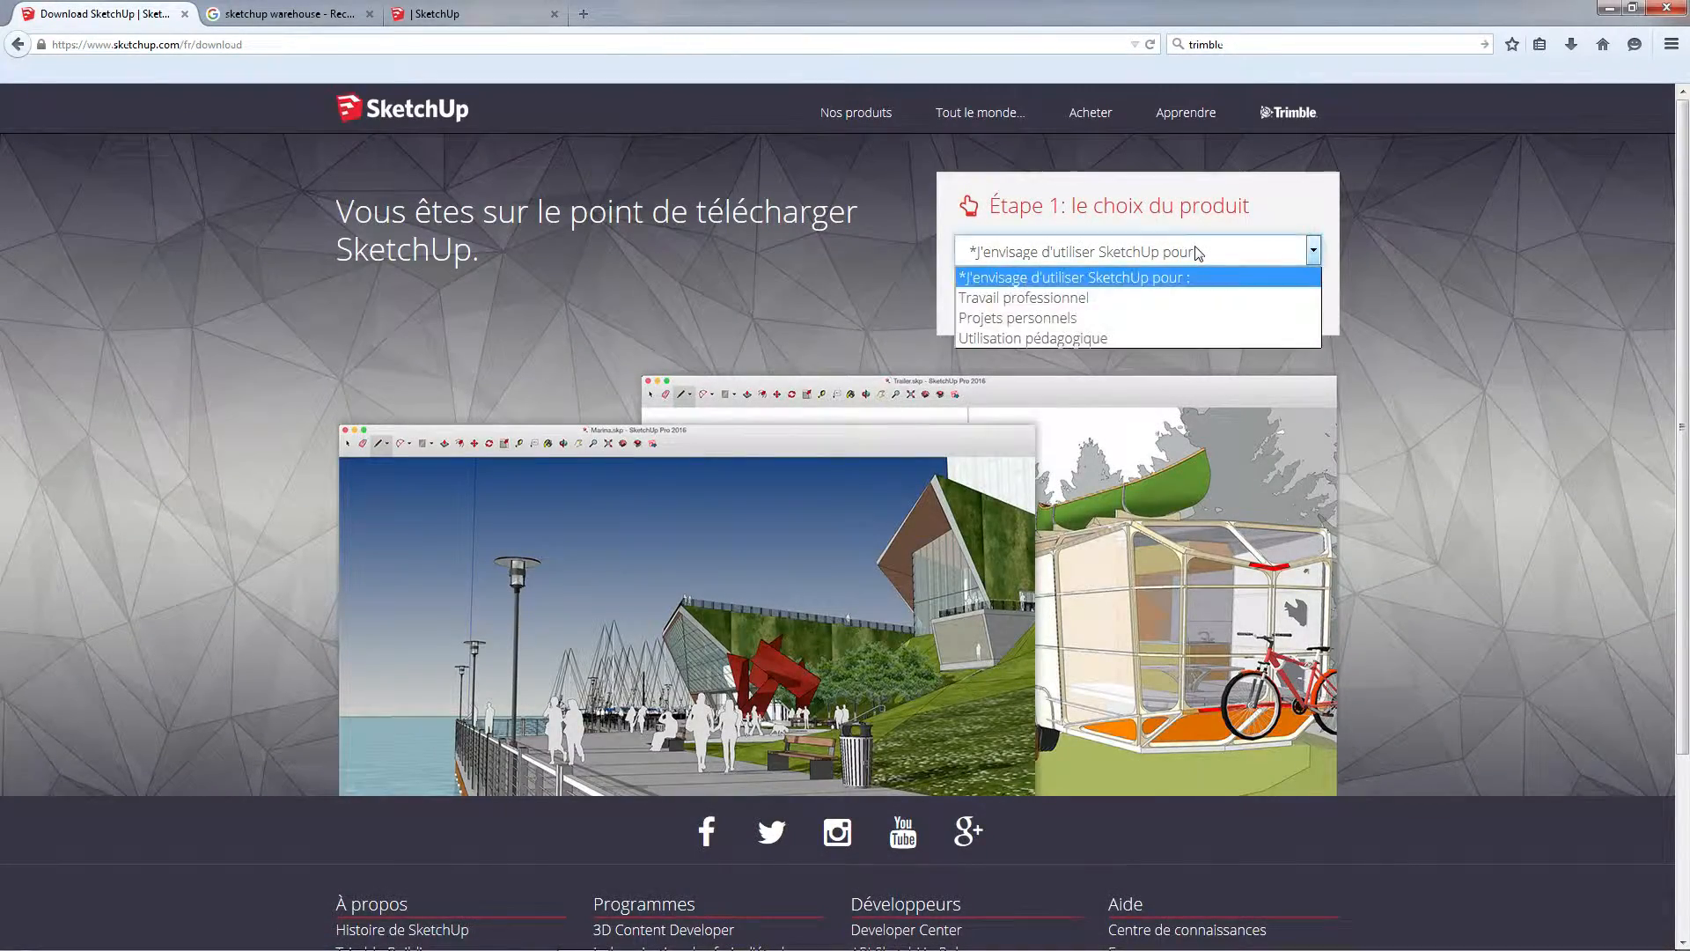
left_click(1156, 300)
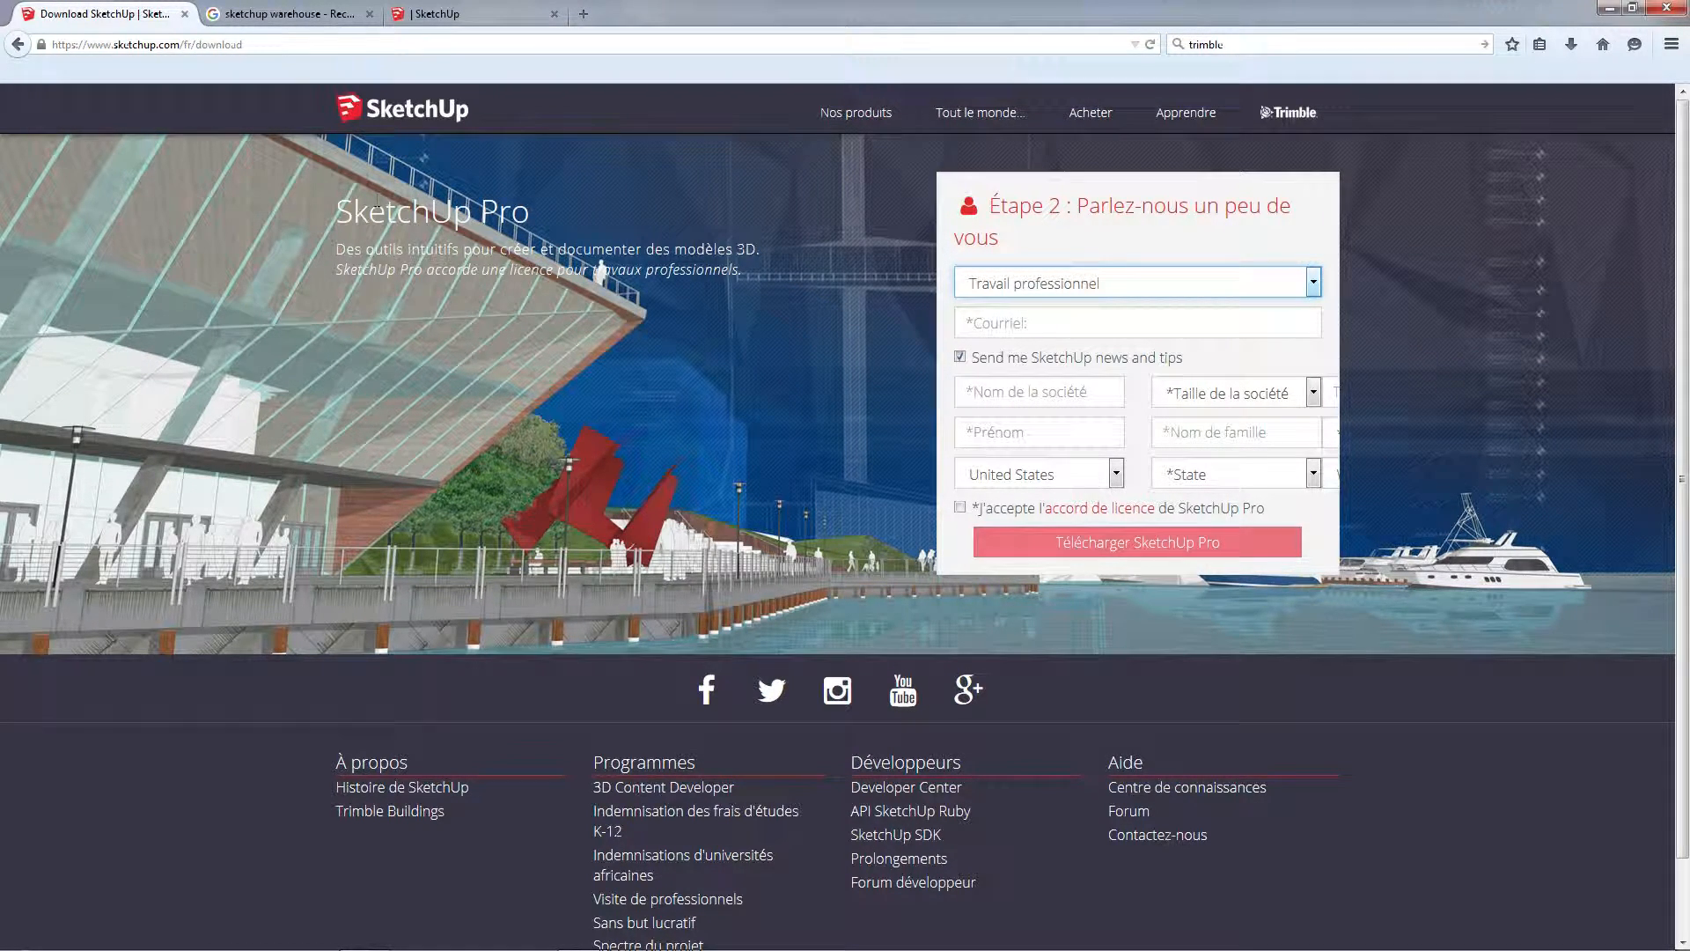
left_click(1036, 275)
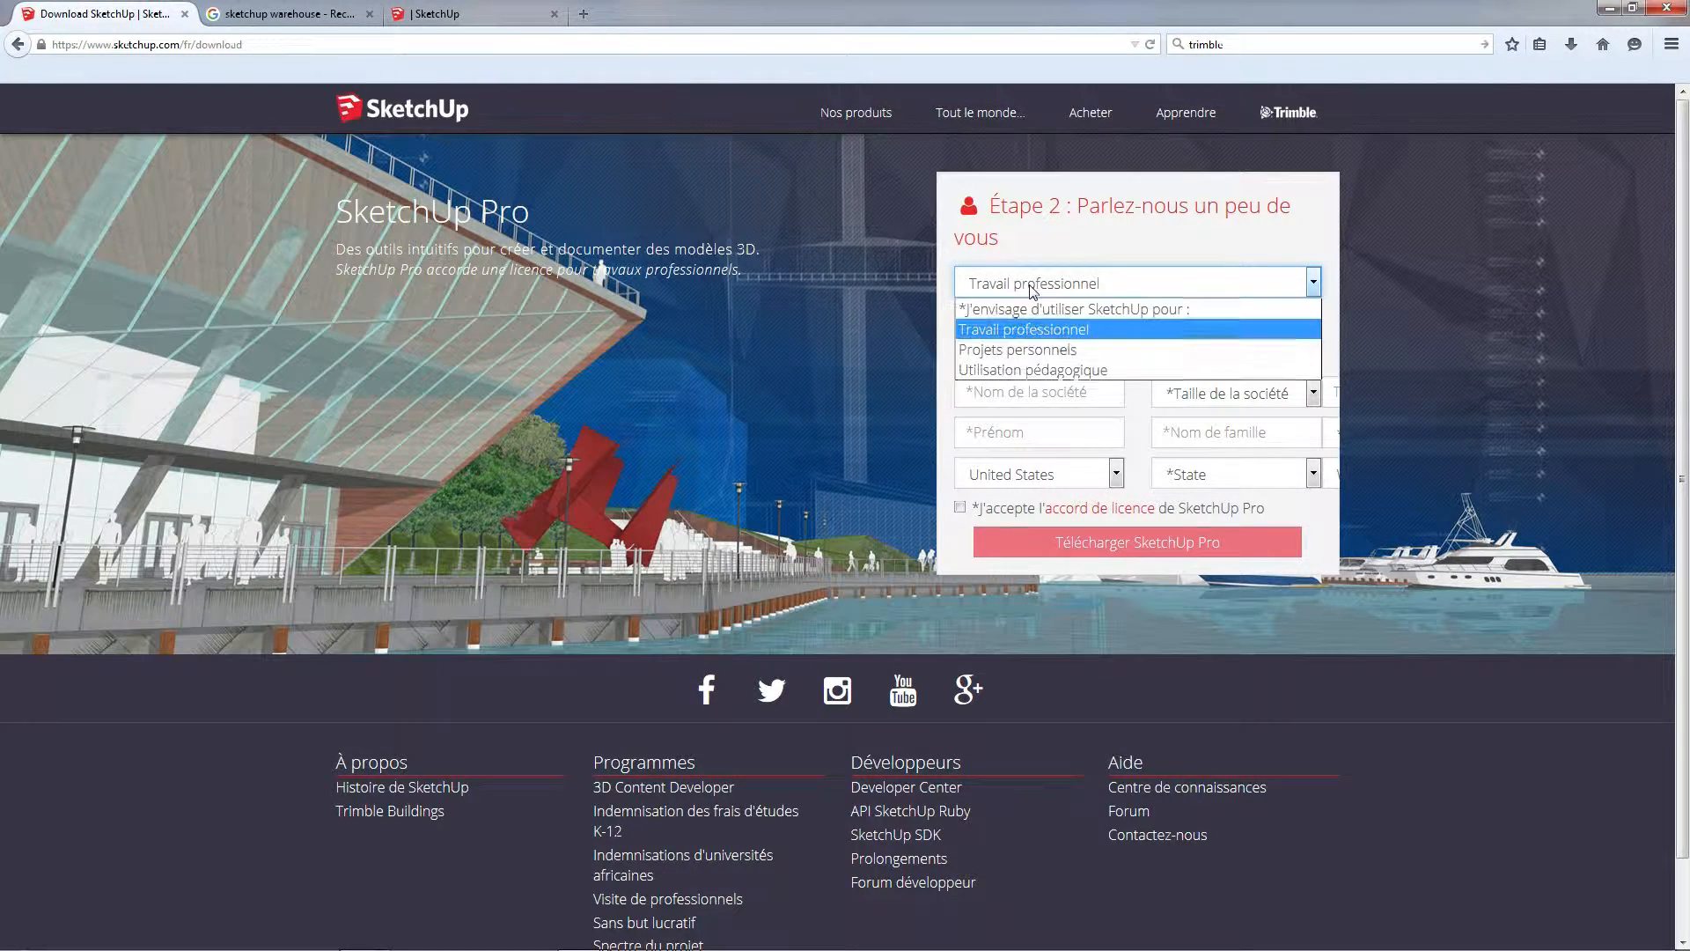
left_click(1033, 352)
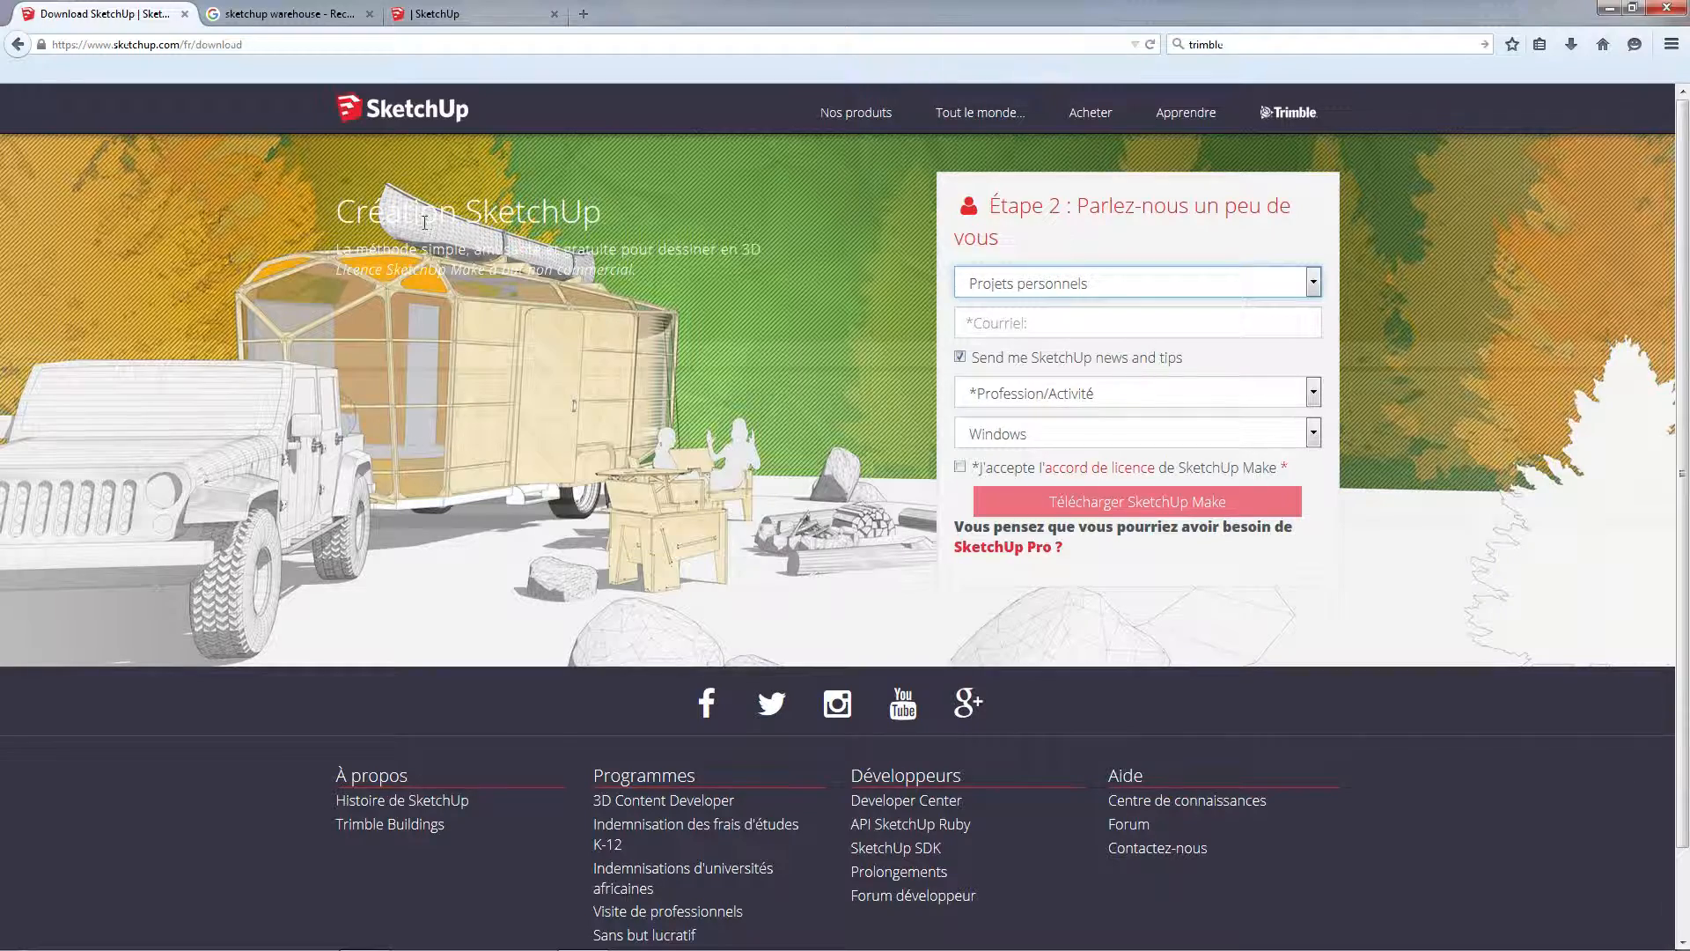
left_click(1033, 314)
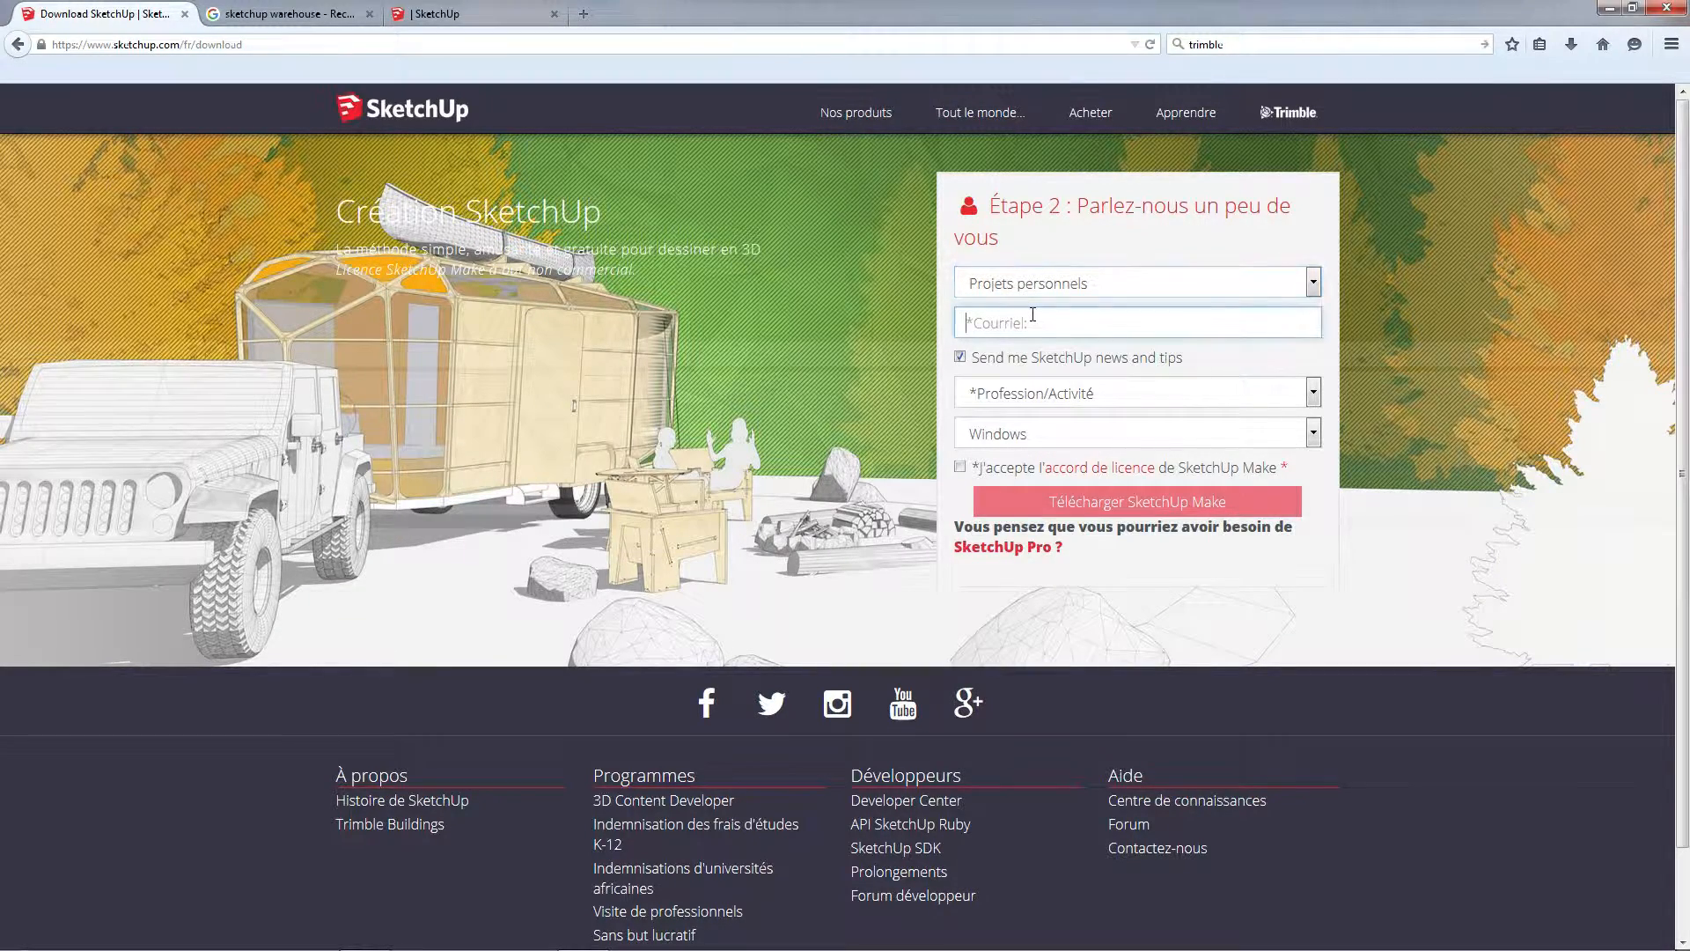
left_click(1095, 318)
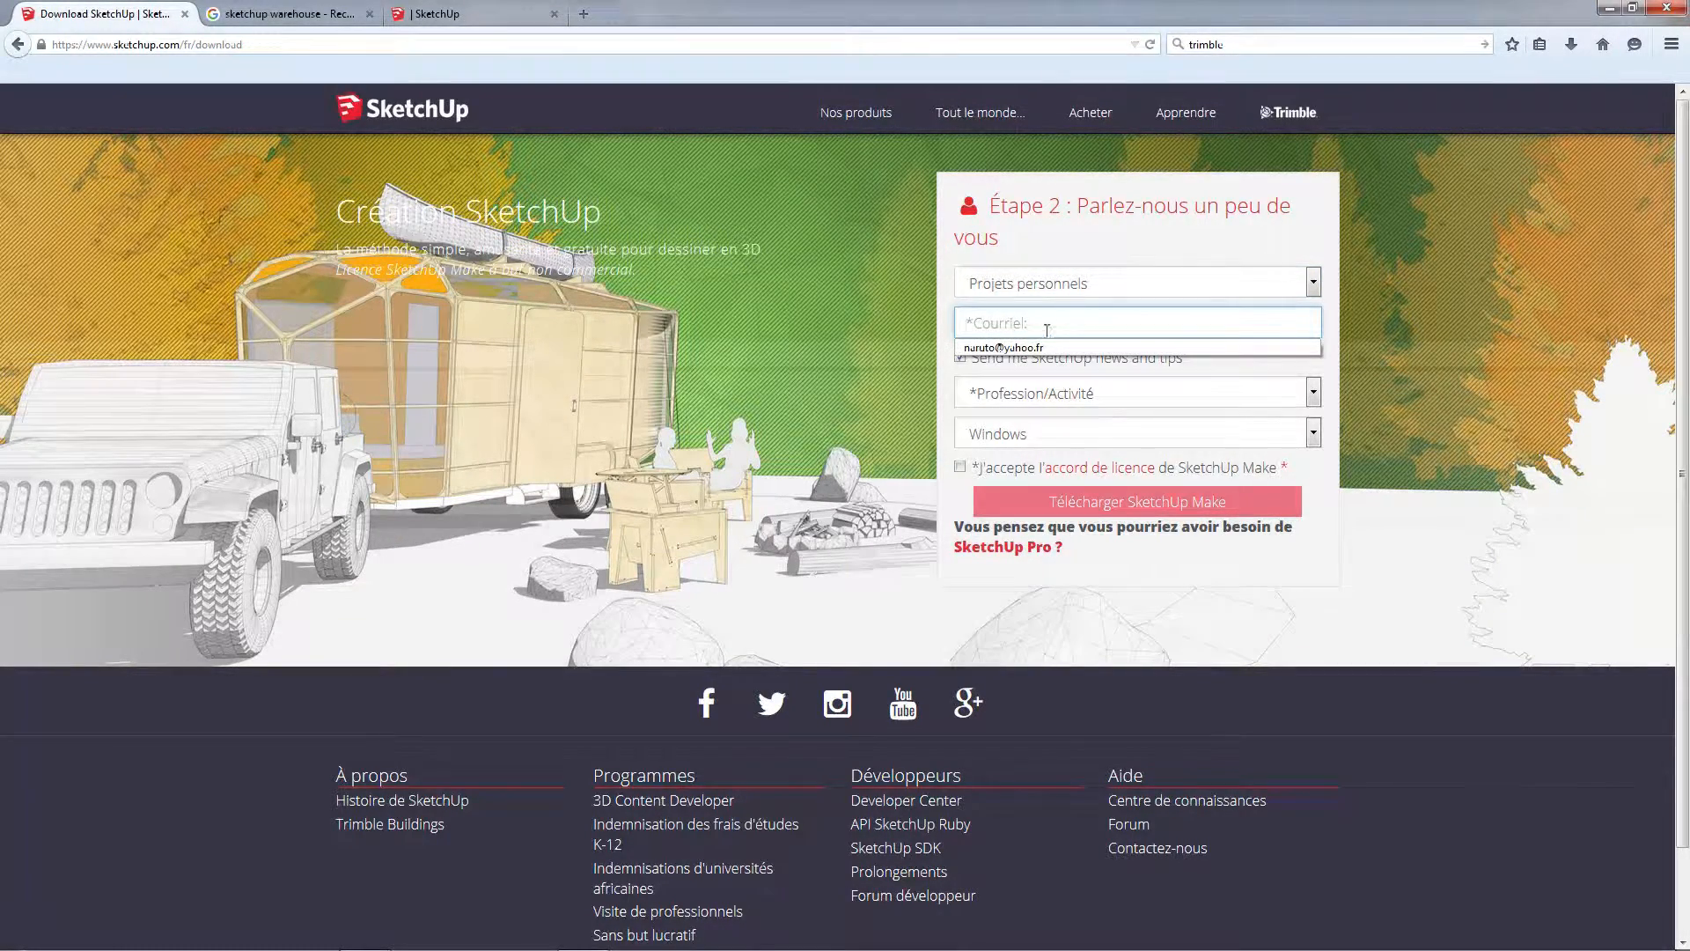
left_click(1011, 292)
left_click(905, 252)
left_click(901, 252)
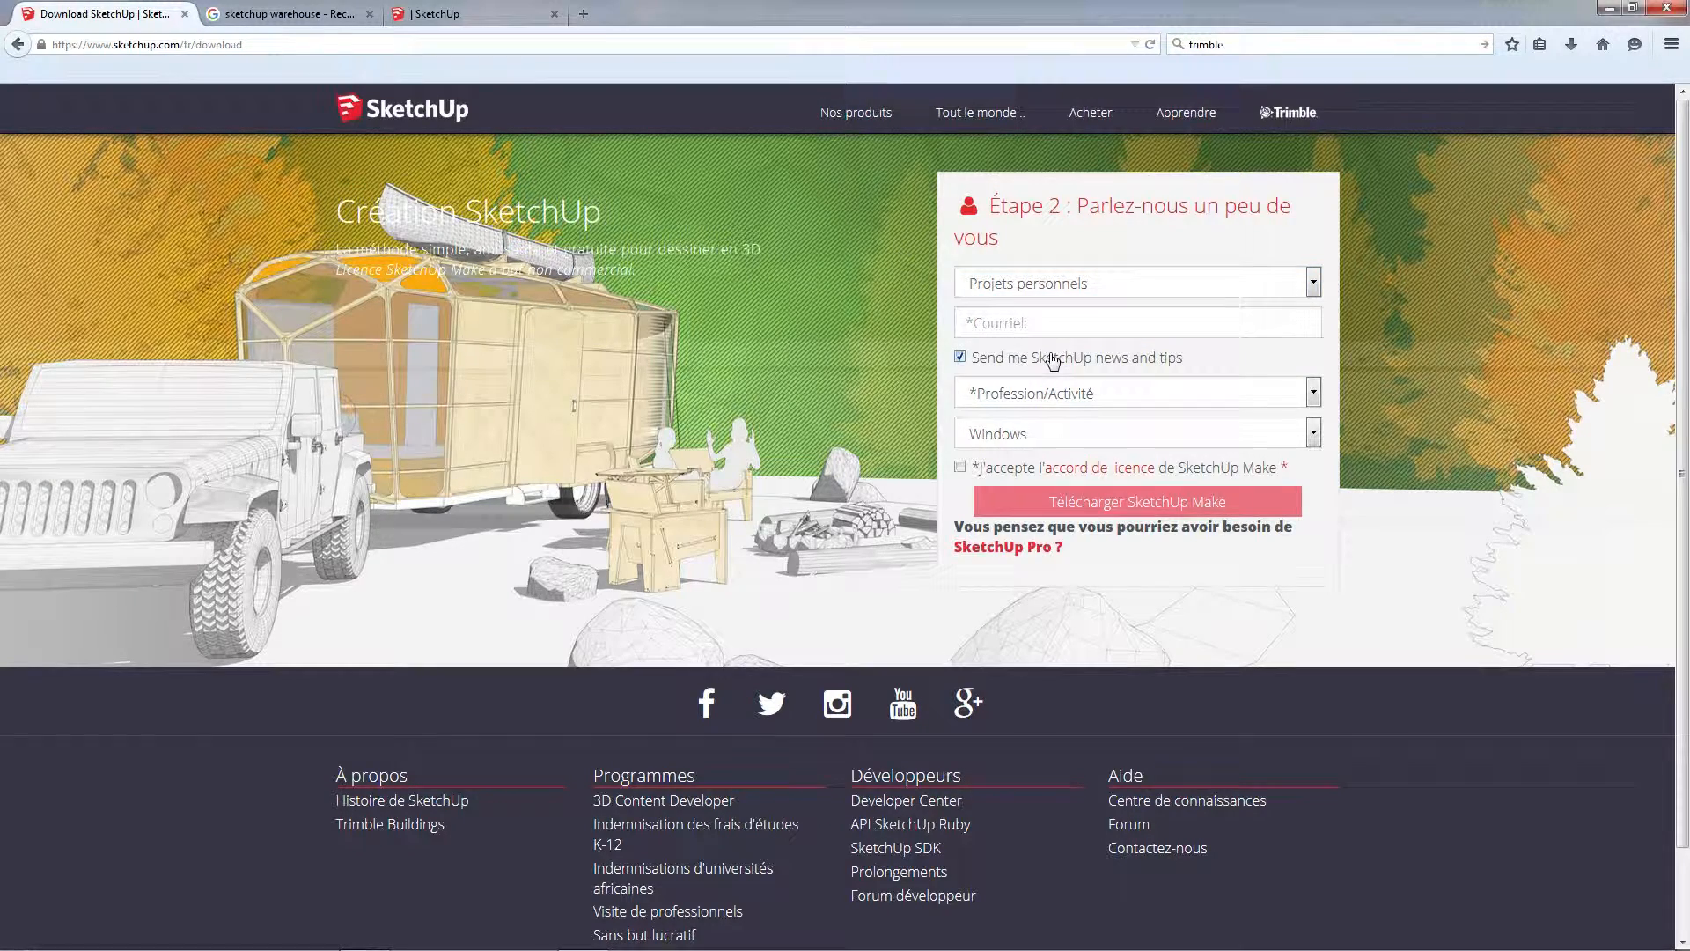
left_click(1054, 361)
Close the SketchUp download page and minimise the browser to return to the desktop
middle_click(86, 5)
left_click(1609, 8)
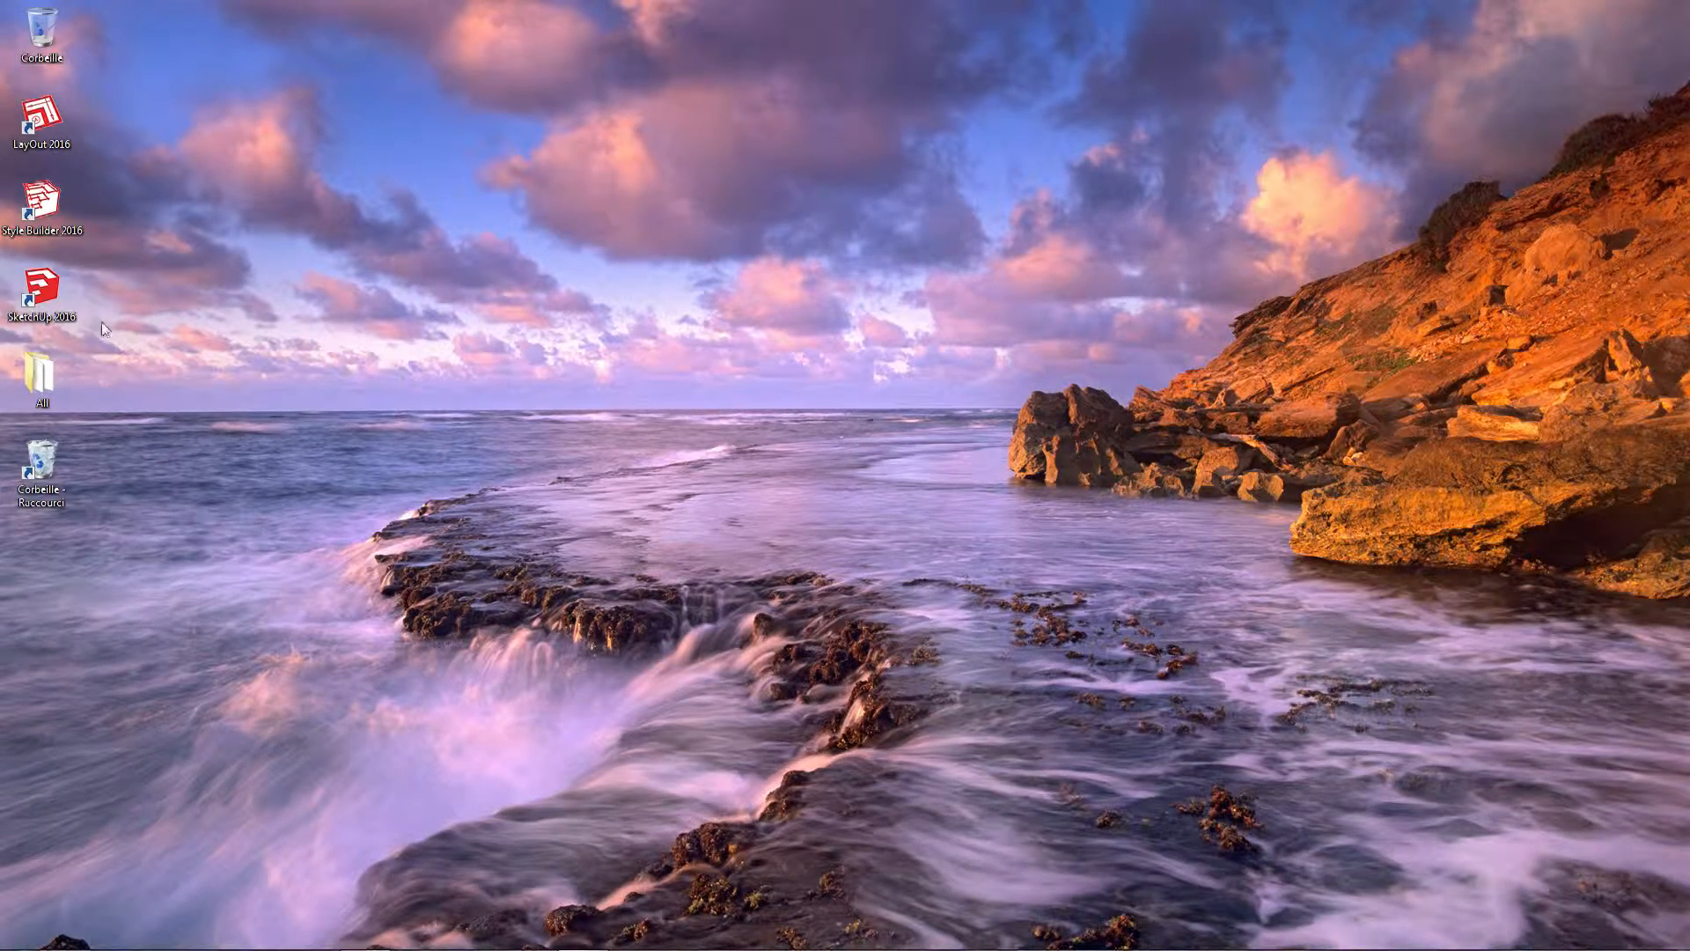
Launch SketchUp 2016 from the desktop and accept its licence agreement
double_click(42, 291)
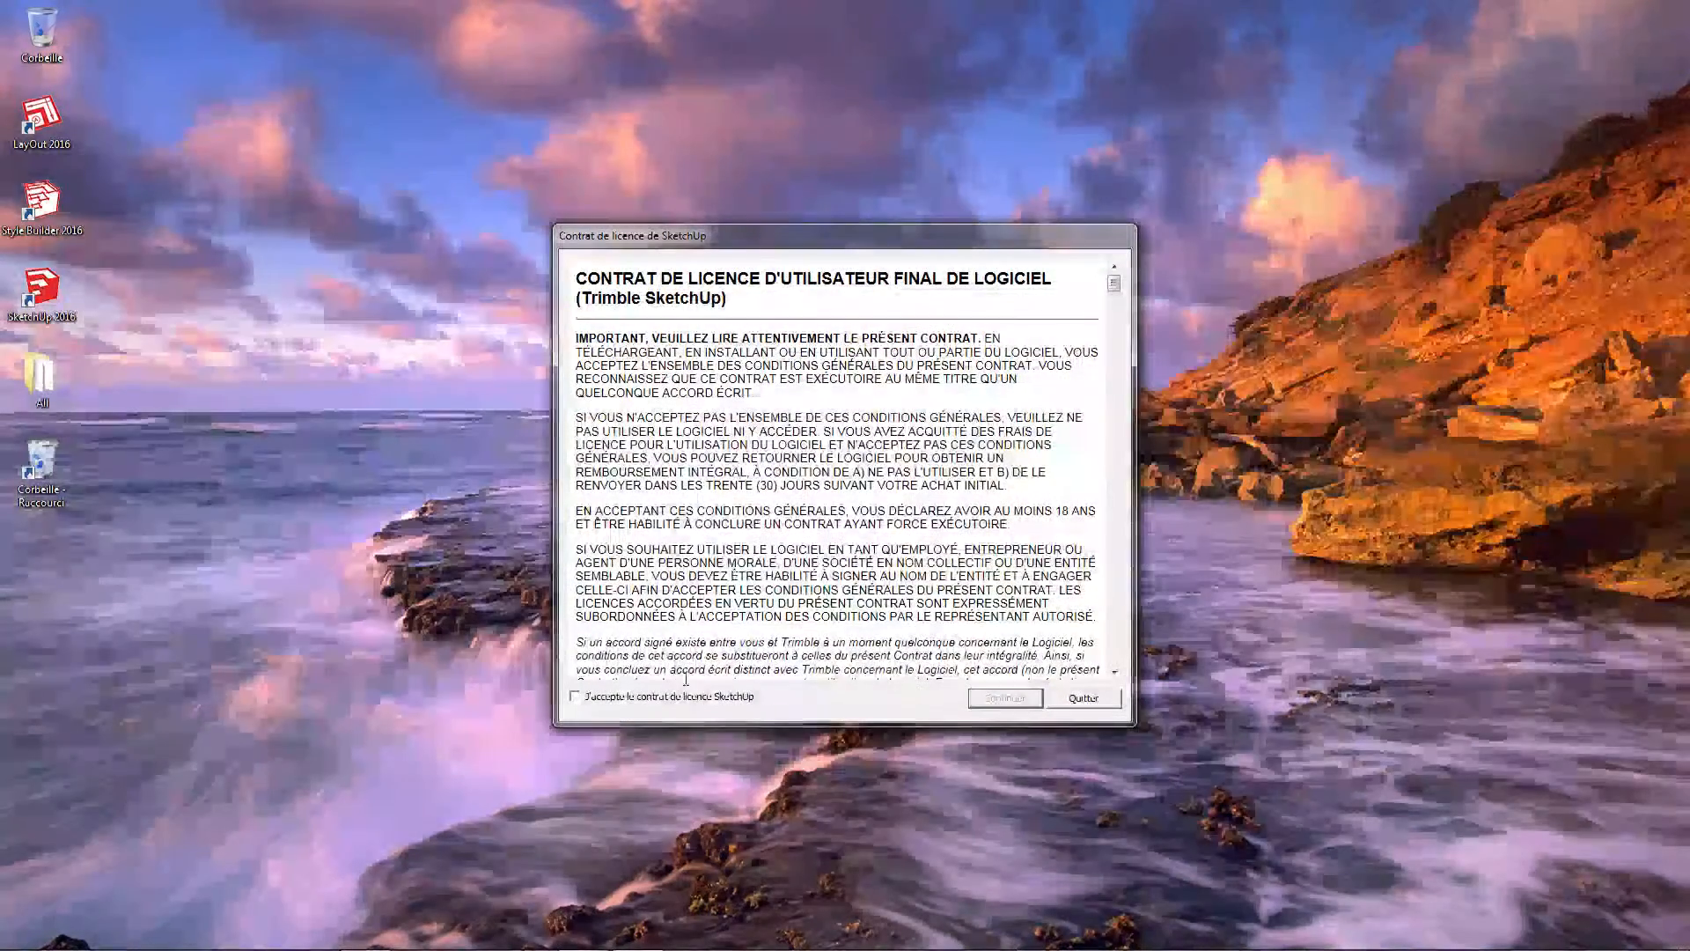
left_click(721, 697)
left_click(1004, 697)
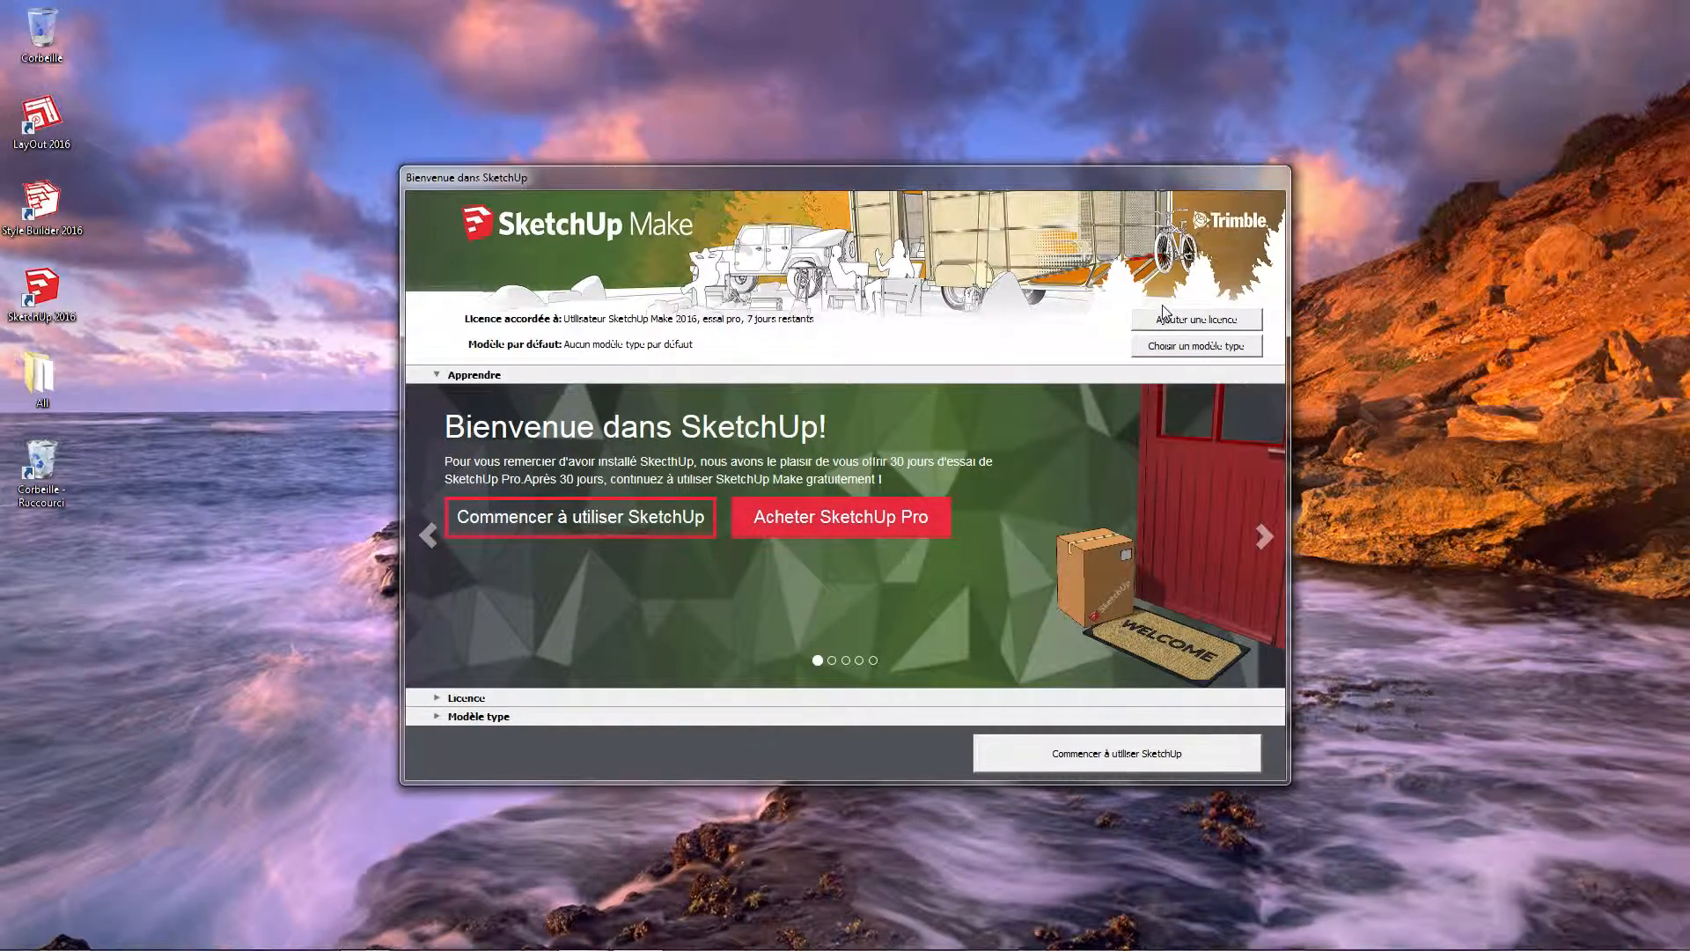
Show the available templates and set Modèle de base - Mètres as the default template
left_click(1225, 348)
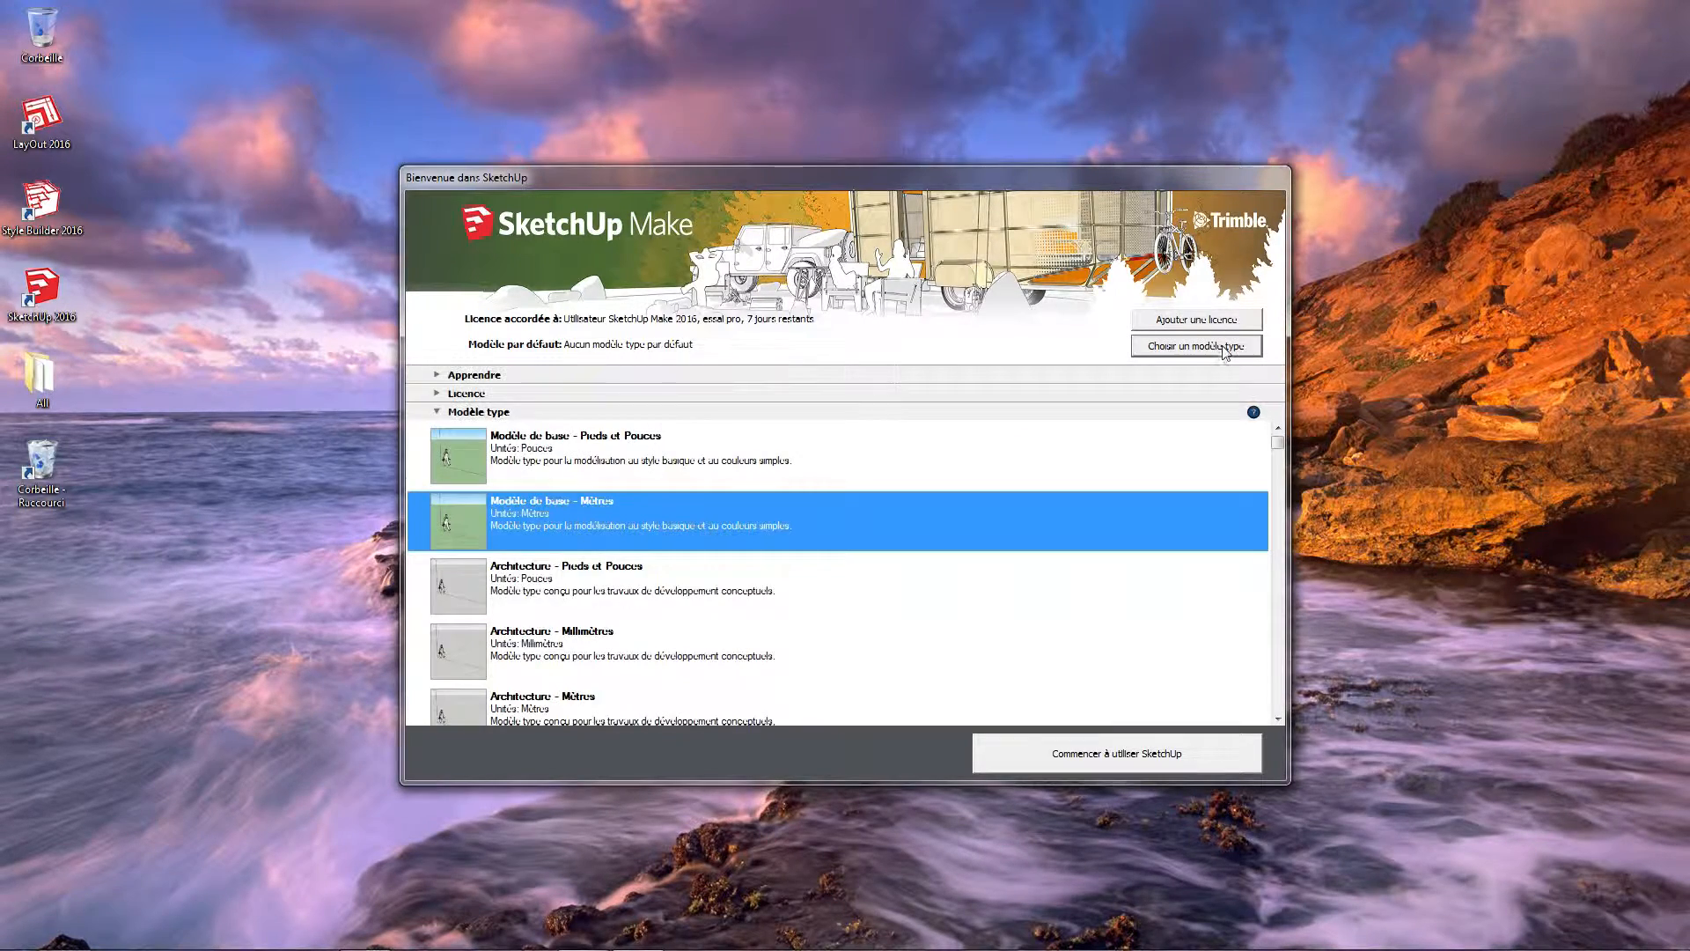
left_click(656, 467)
left_click(670, 500)
left_click(666, 471)
left_click(652, 535)
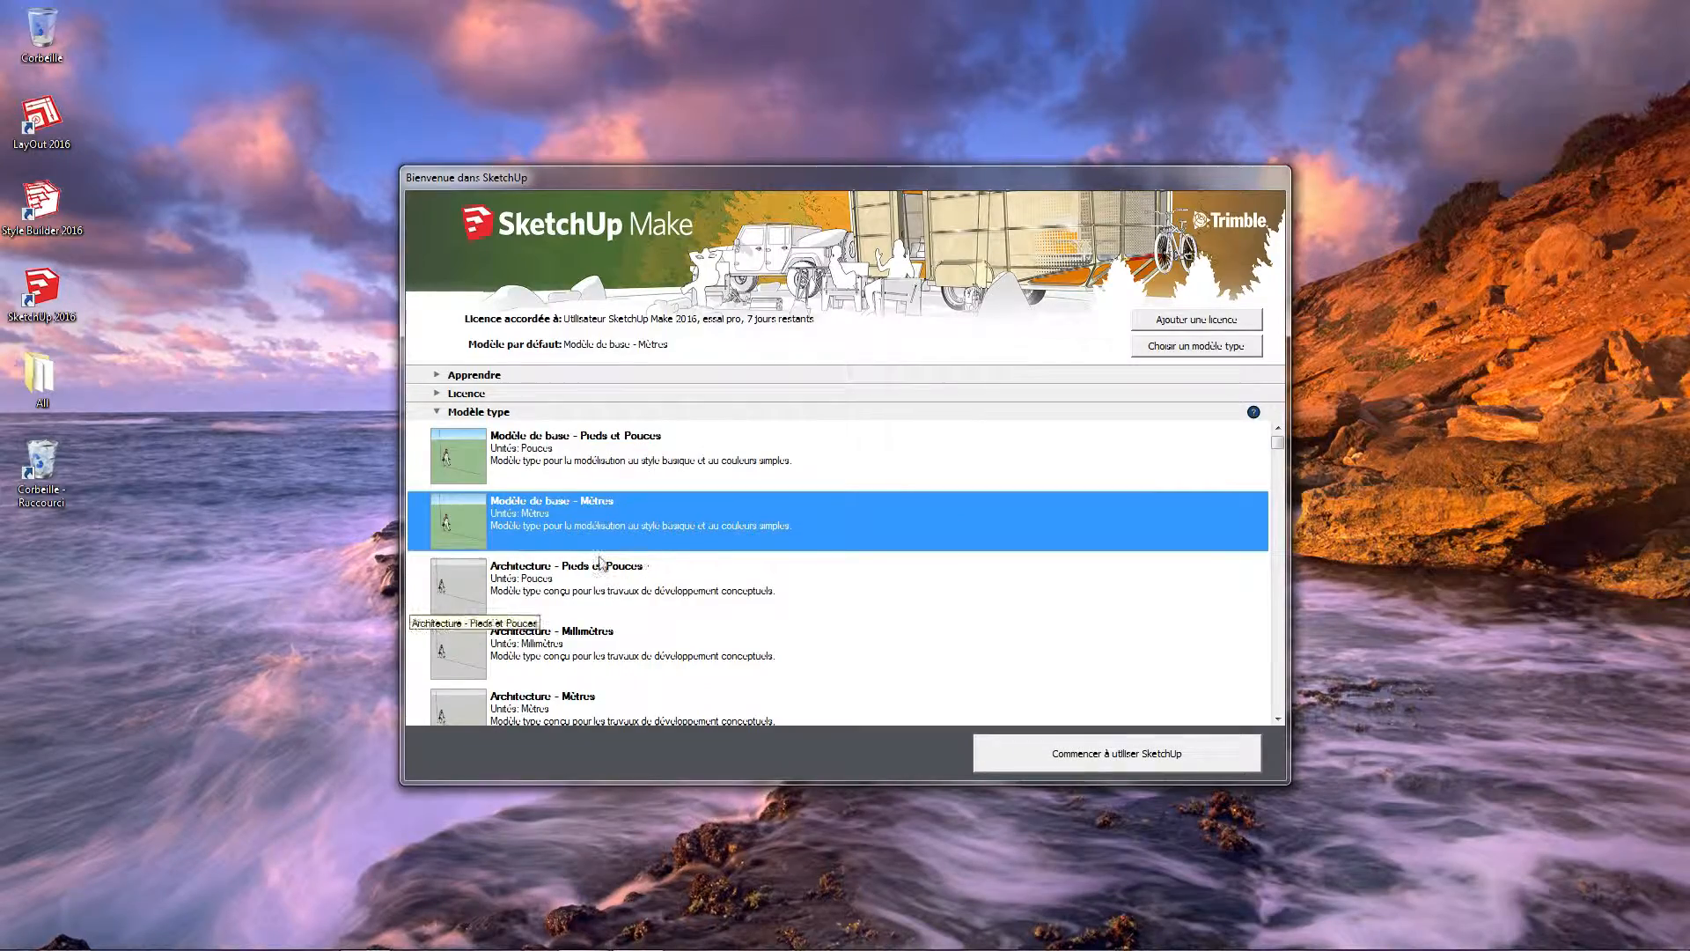
Look through the other templates and try Impression 3D - Pouces as the default template
scroll(601, 556, "down", 1)
scroll(616, 559, "down", 10)
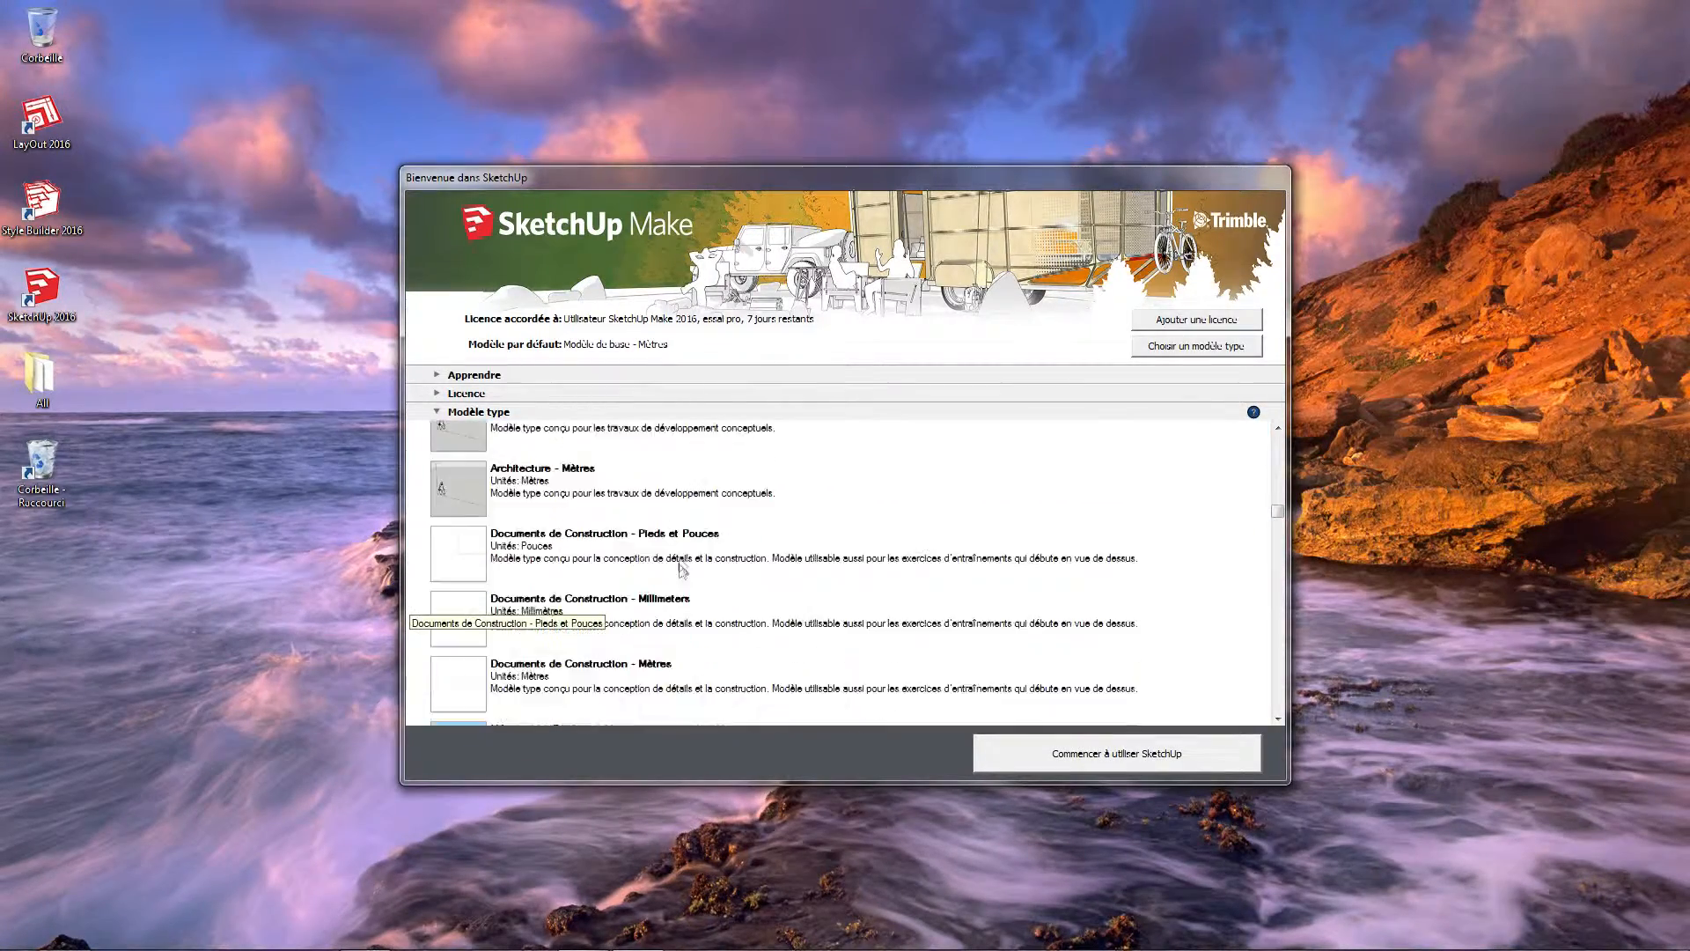
scroll(680, 564, "down", 8)
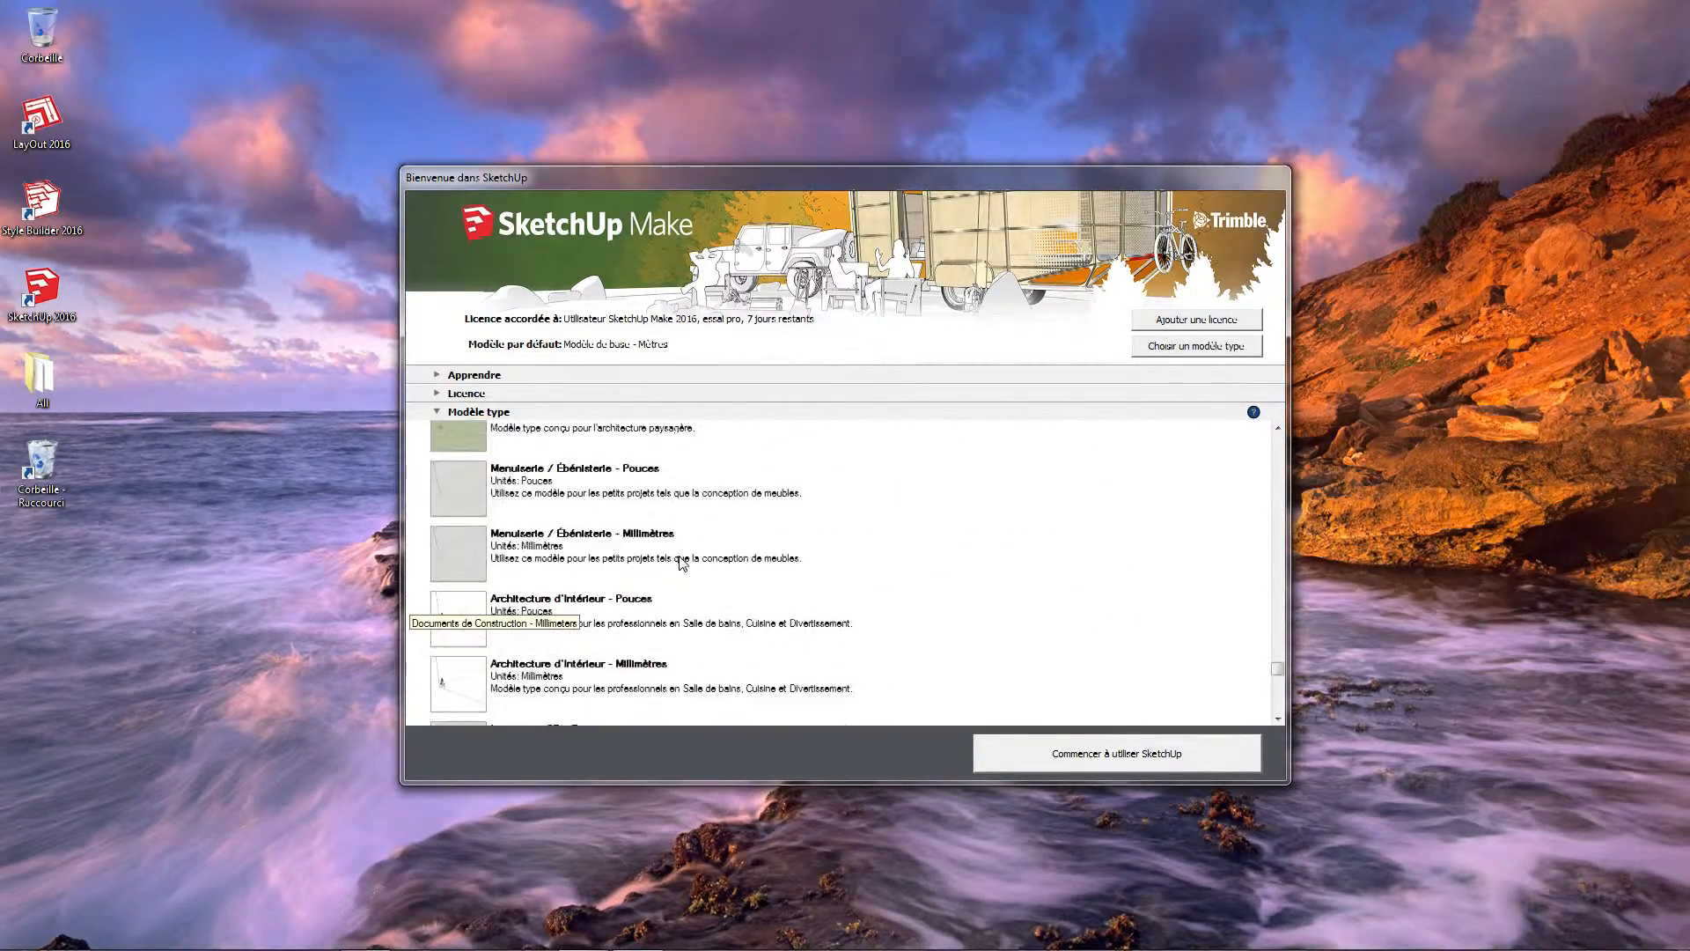
left_click(625, 644)
scroll(695, 595, "up", 6)
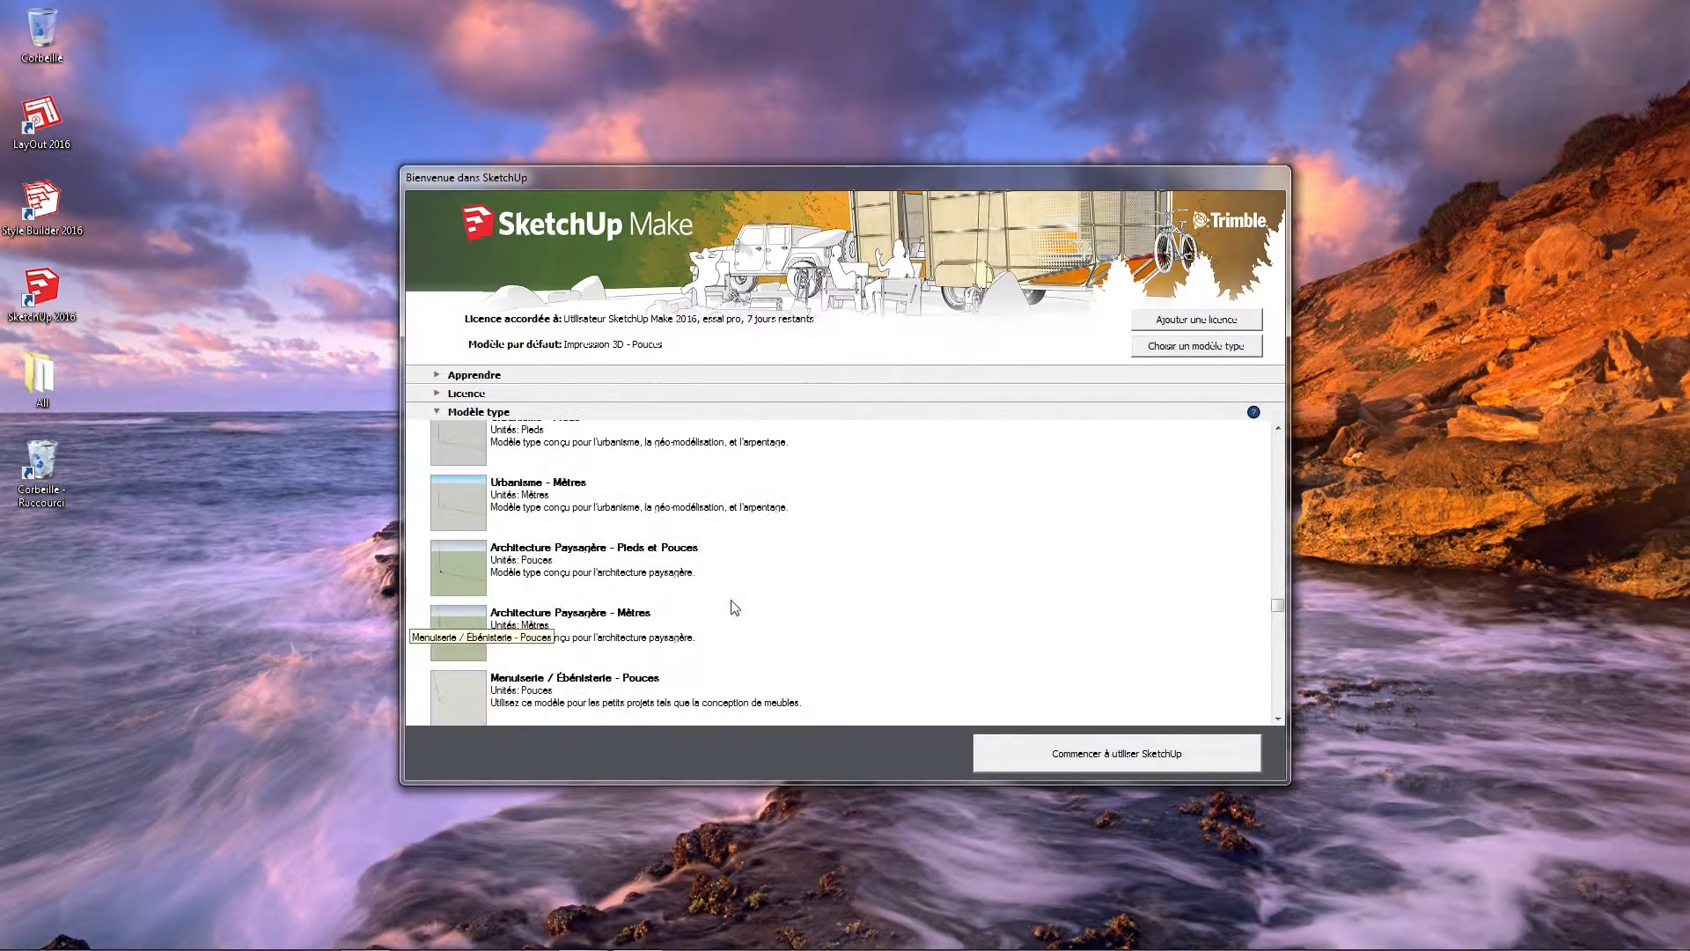
scroll(742, 574, "up", 5)
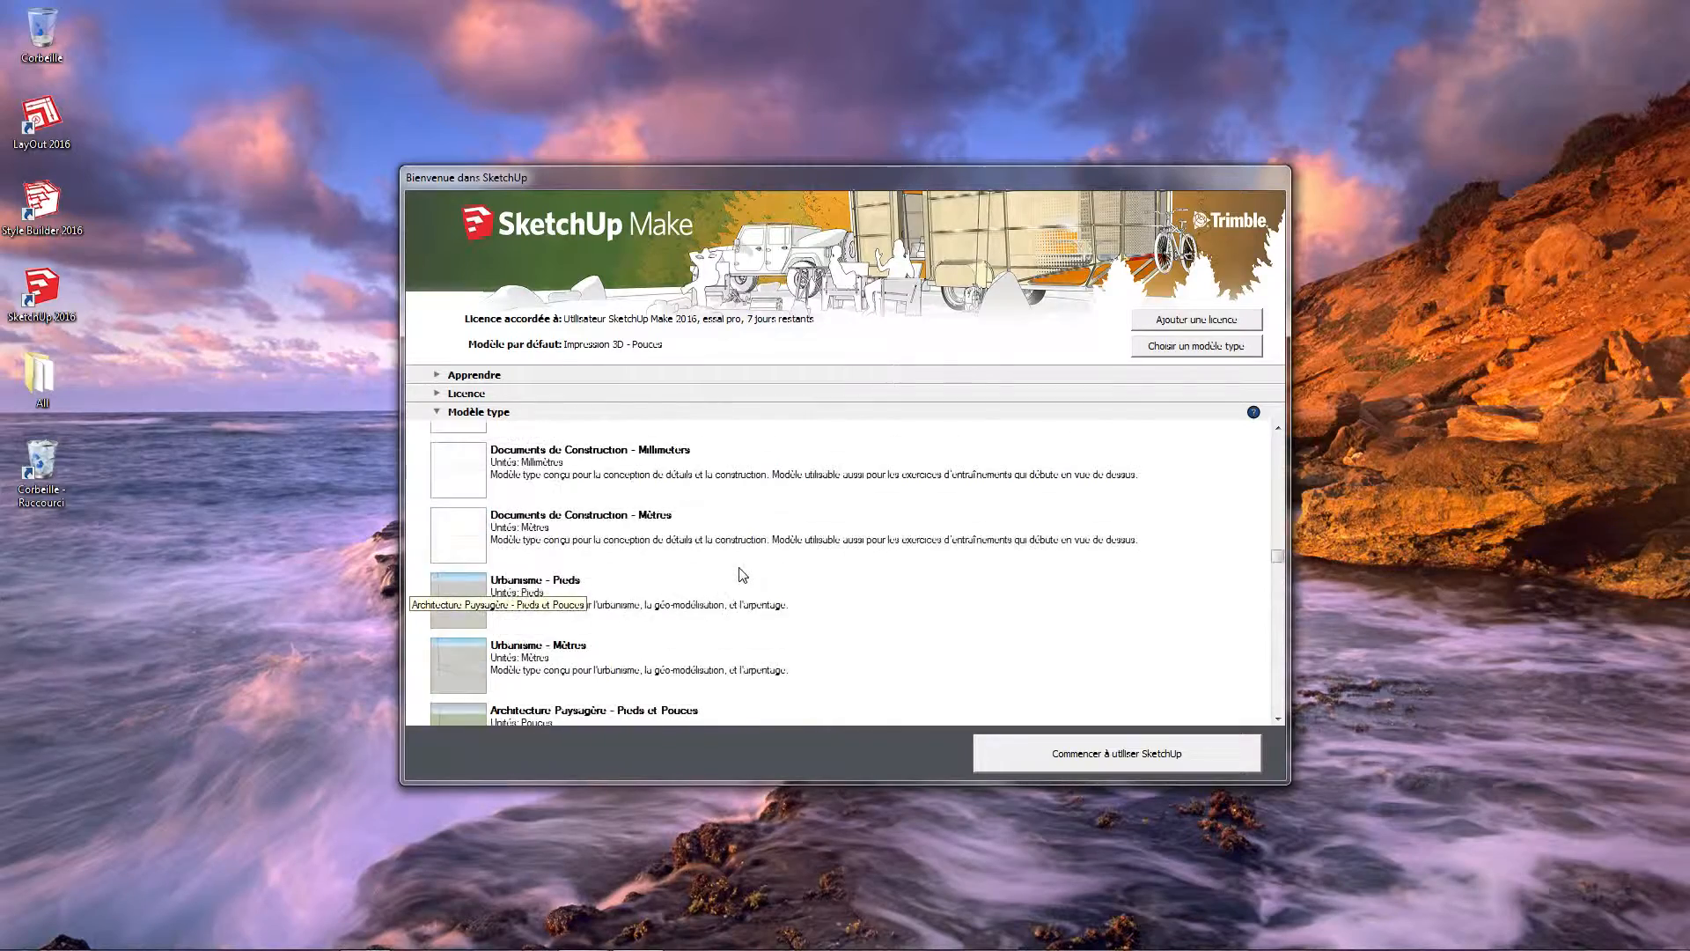
scroll(742, 574, "up", 3)
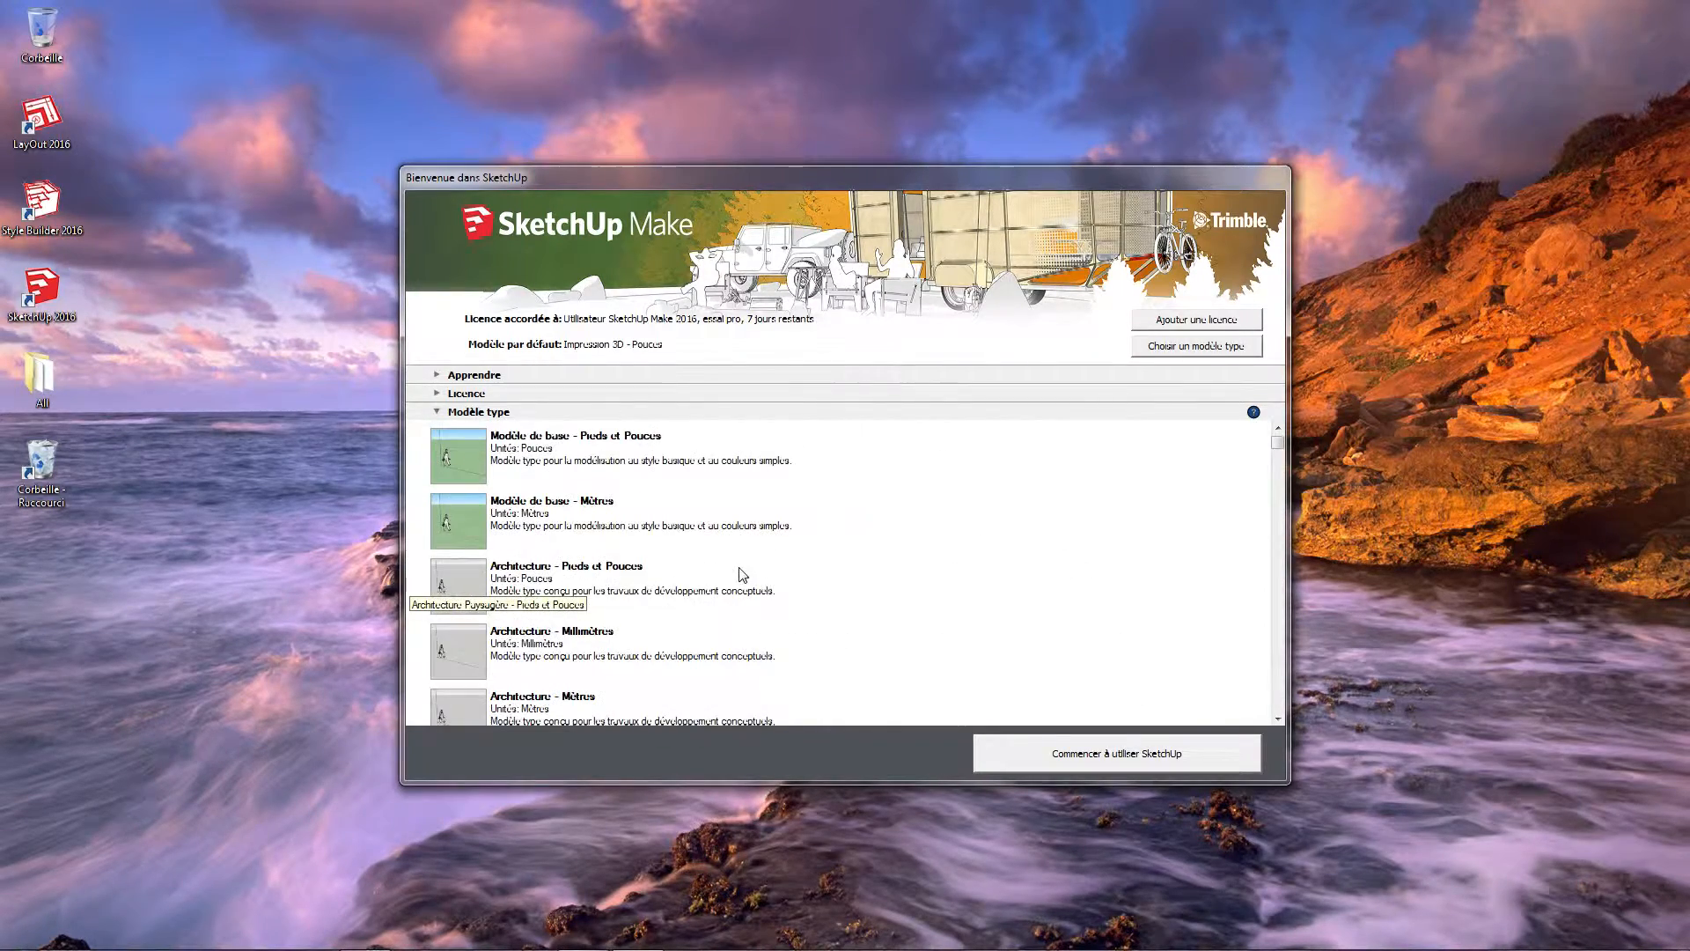
Settle on Modèle de base - Mètres as the default template and start using SketchUp
left_click(712, 518)
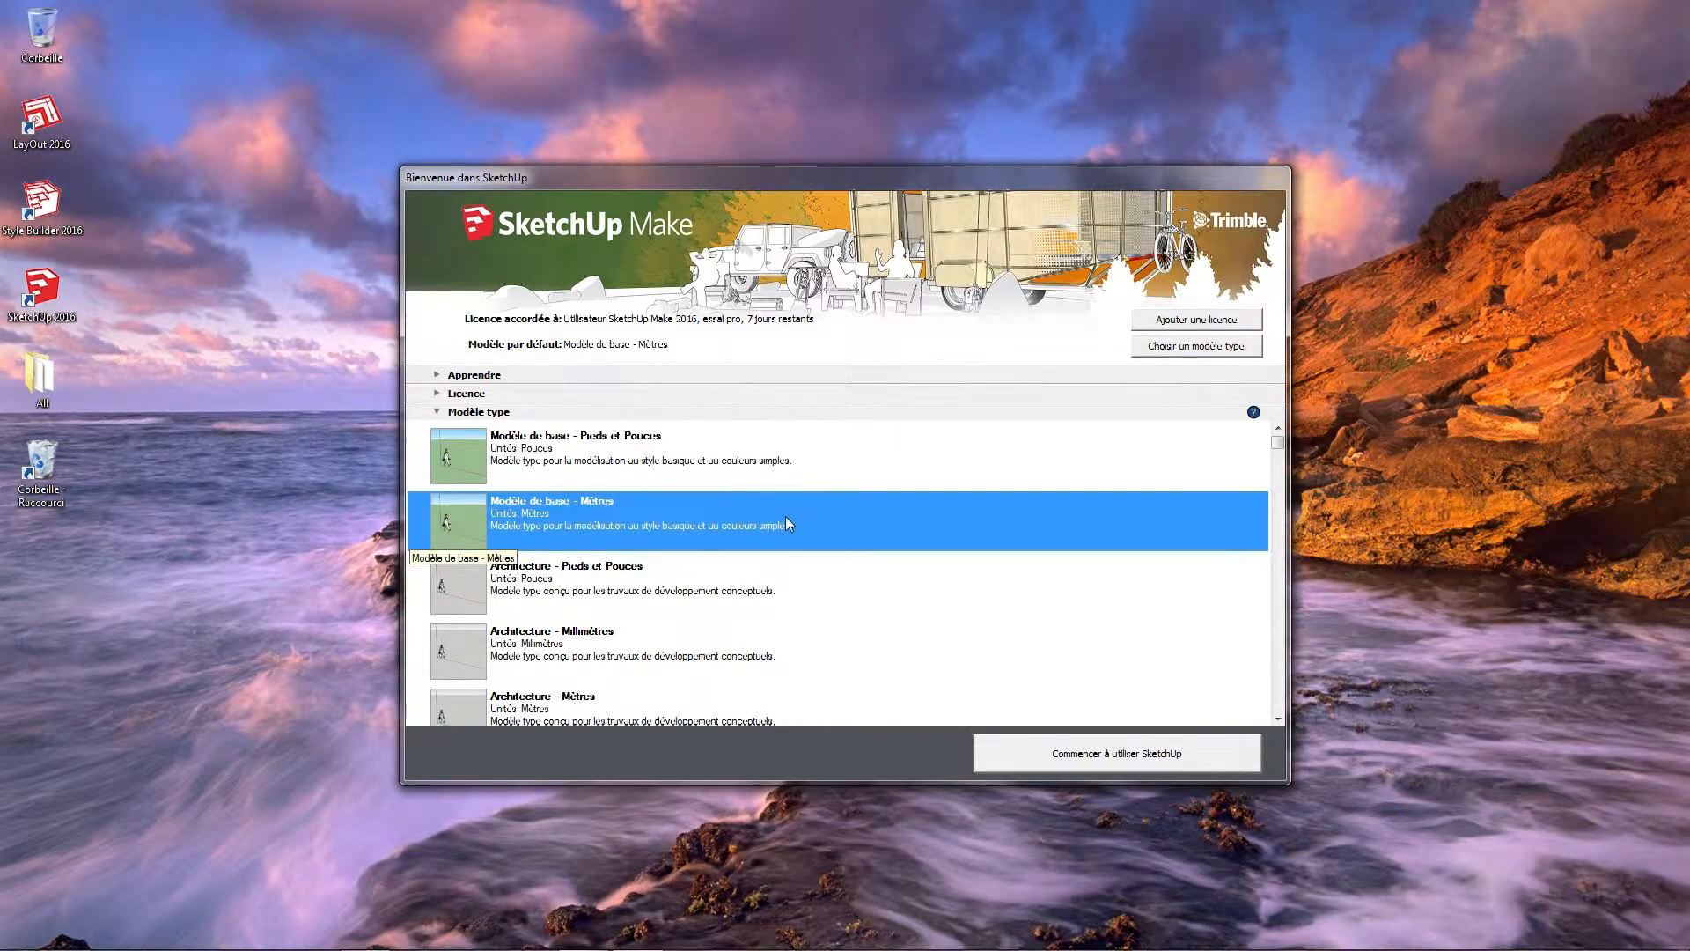
left_click(667, 462)
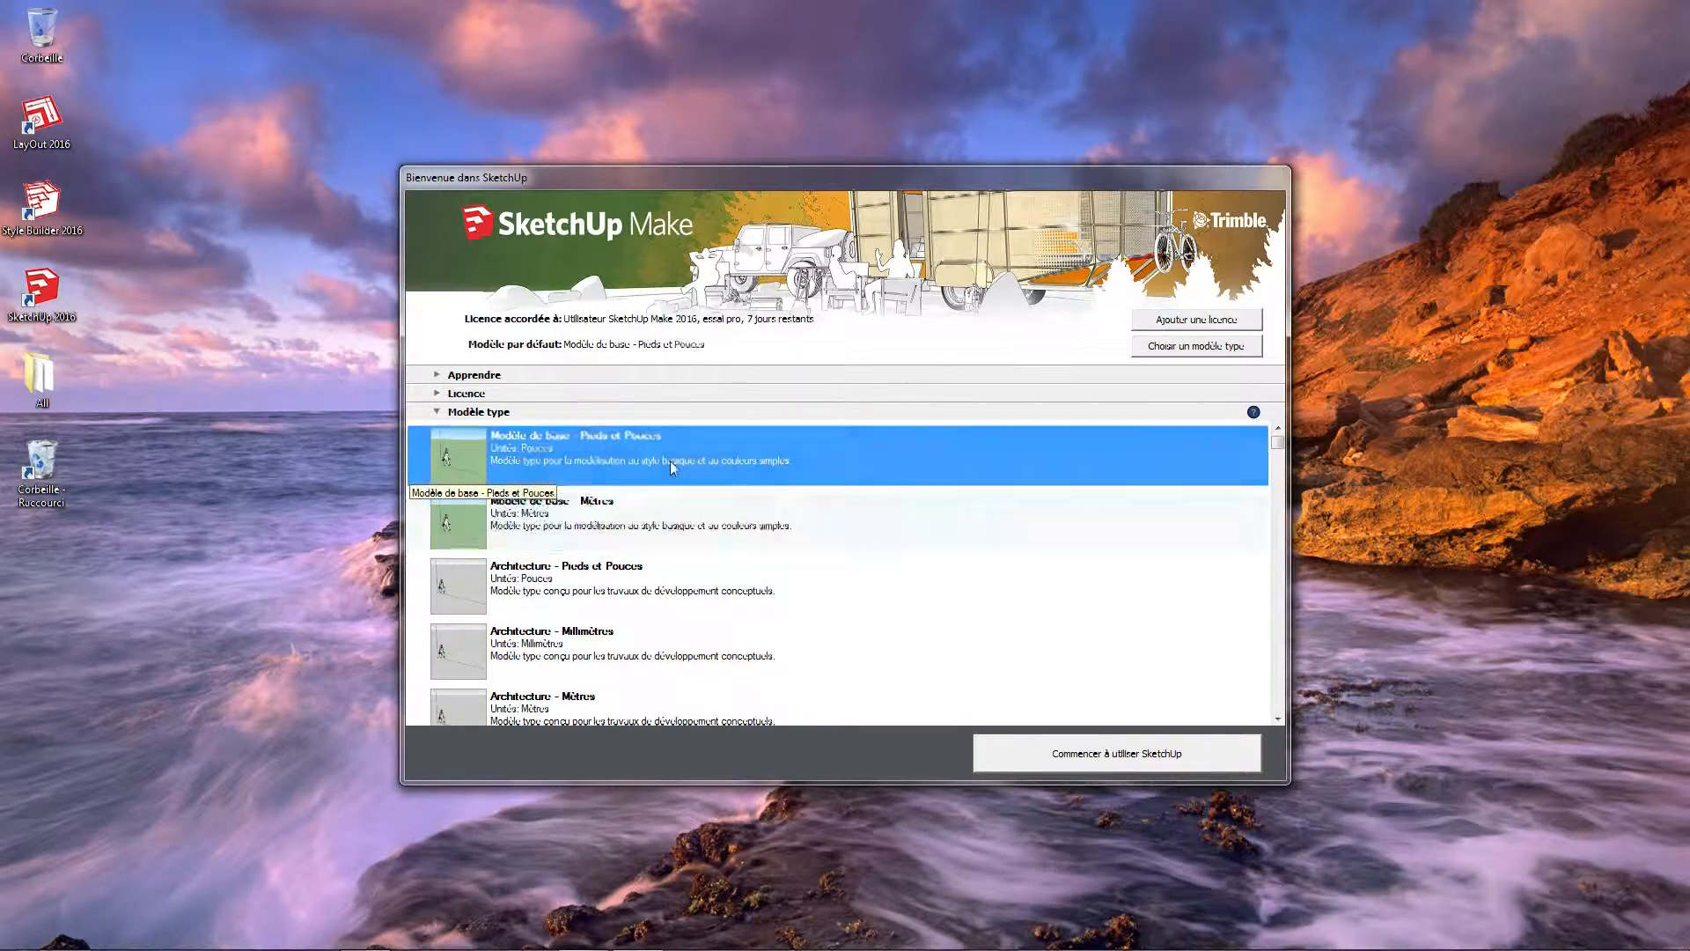
left_click(735, 525)
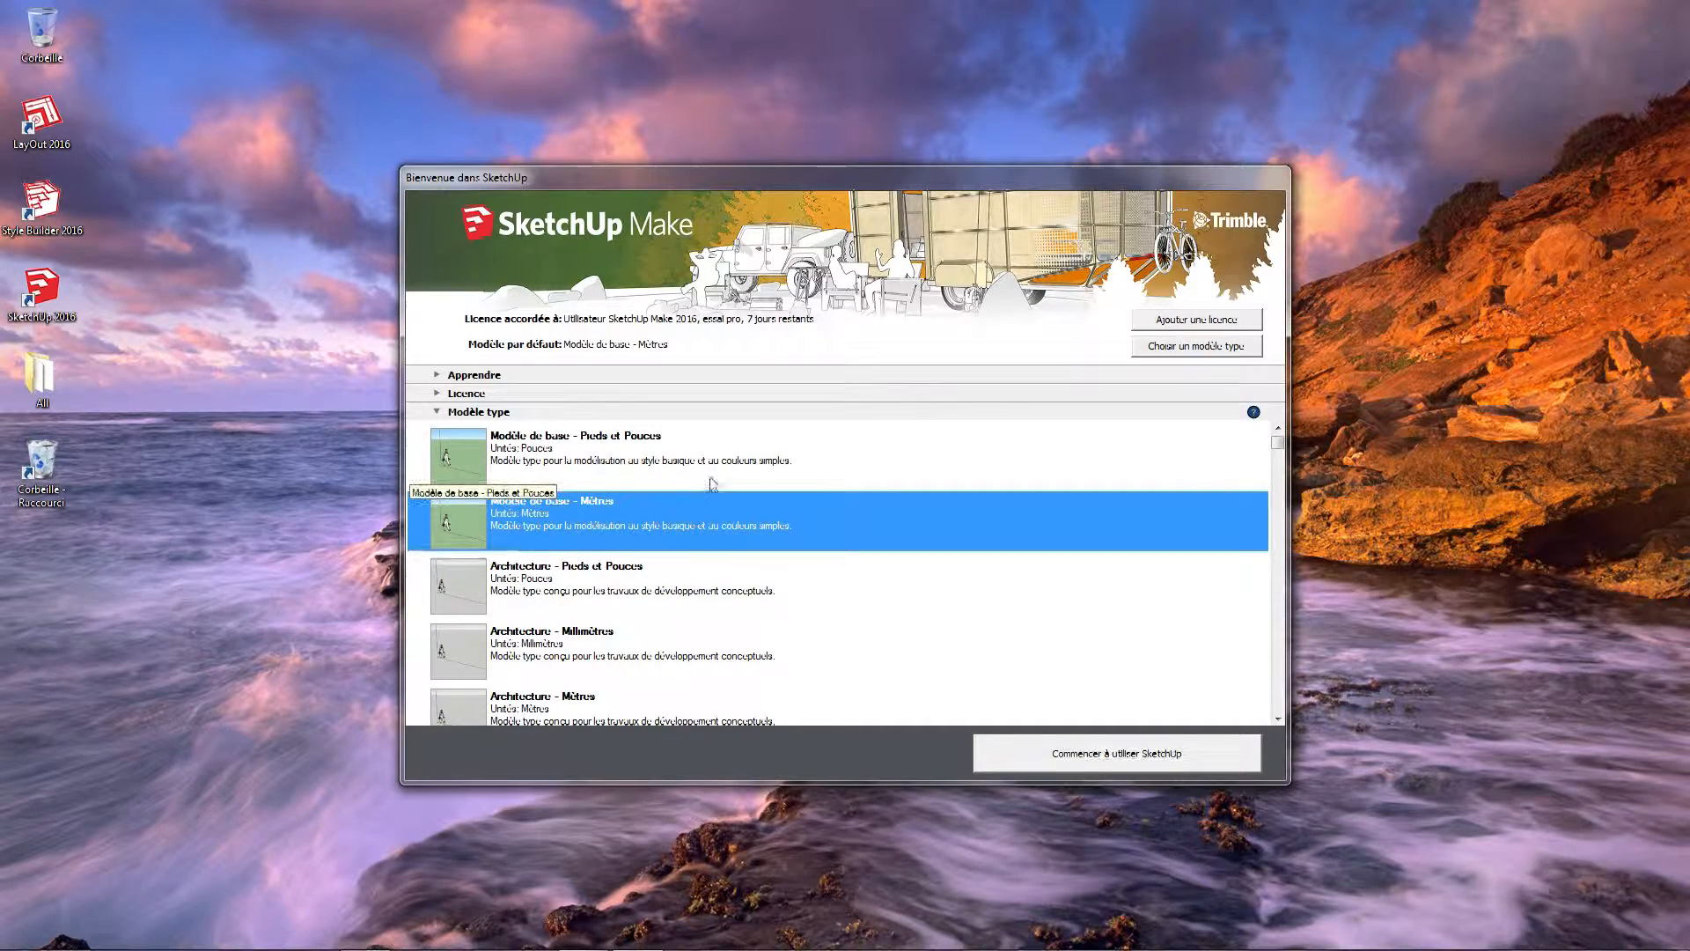
left_click(694, 468)
left_click(702, 521)
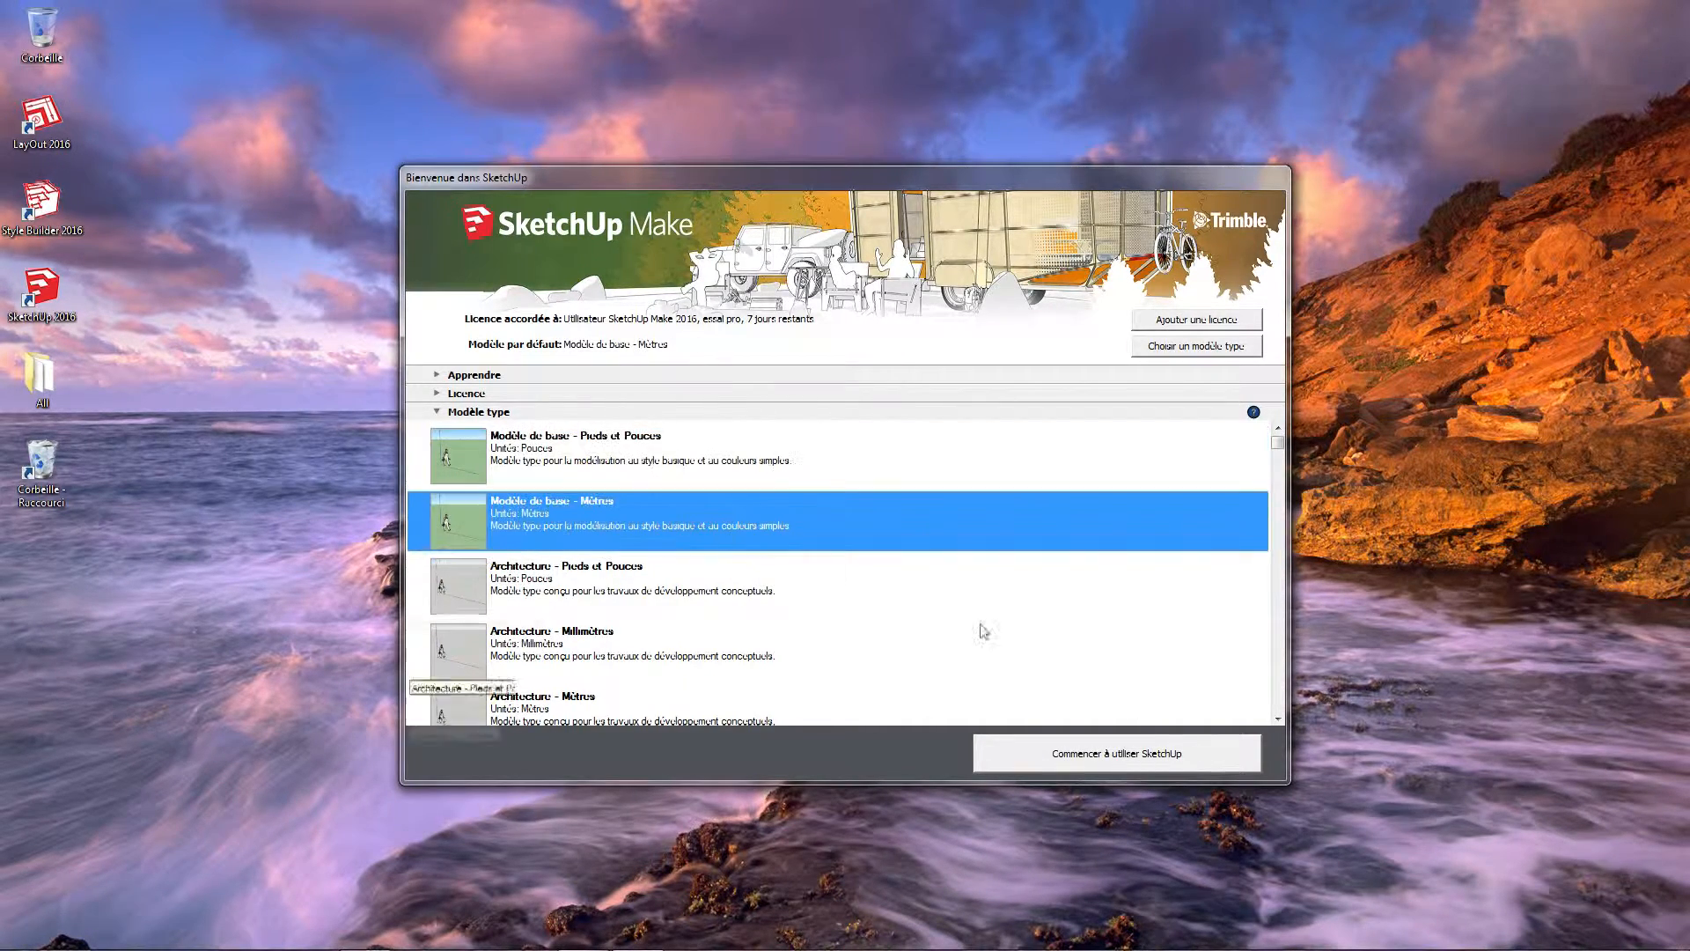
left_click(1138, 756)
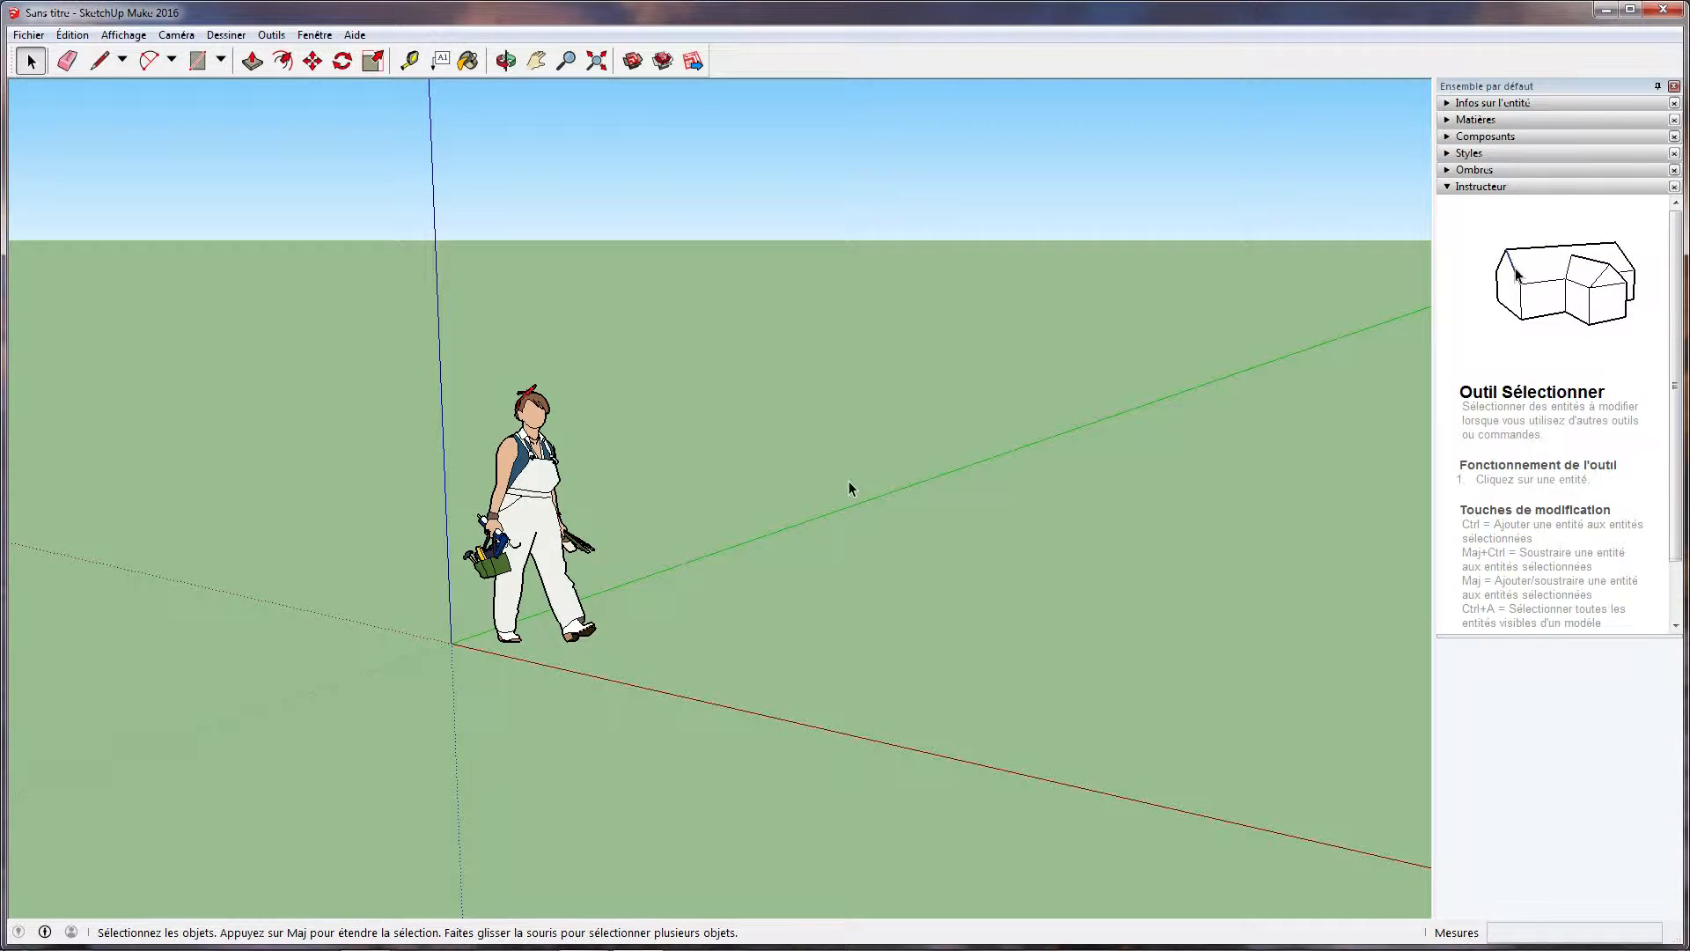
Select everything in the model and view the standing figure from other angles and from farther away
key("ctrl+a")
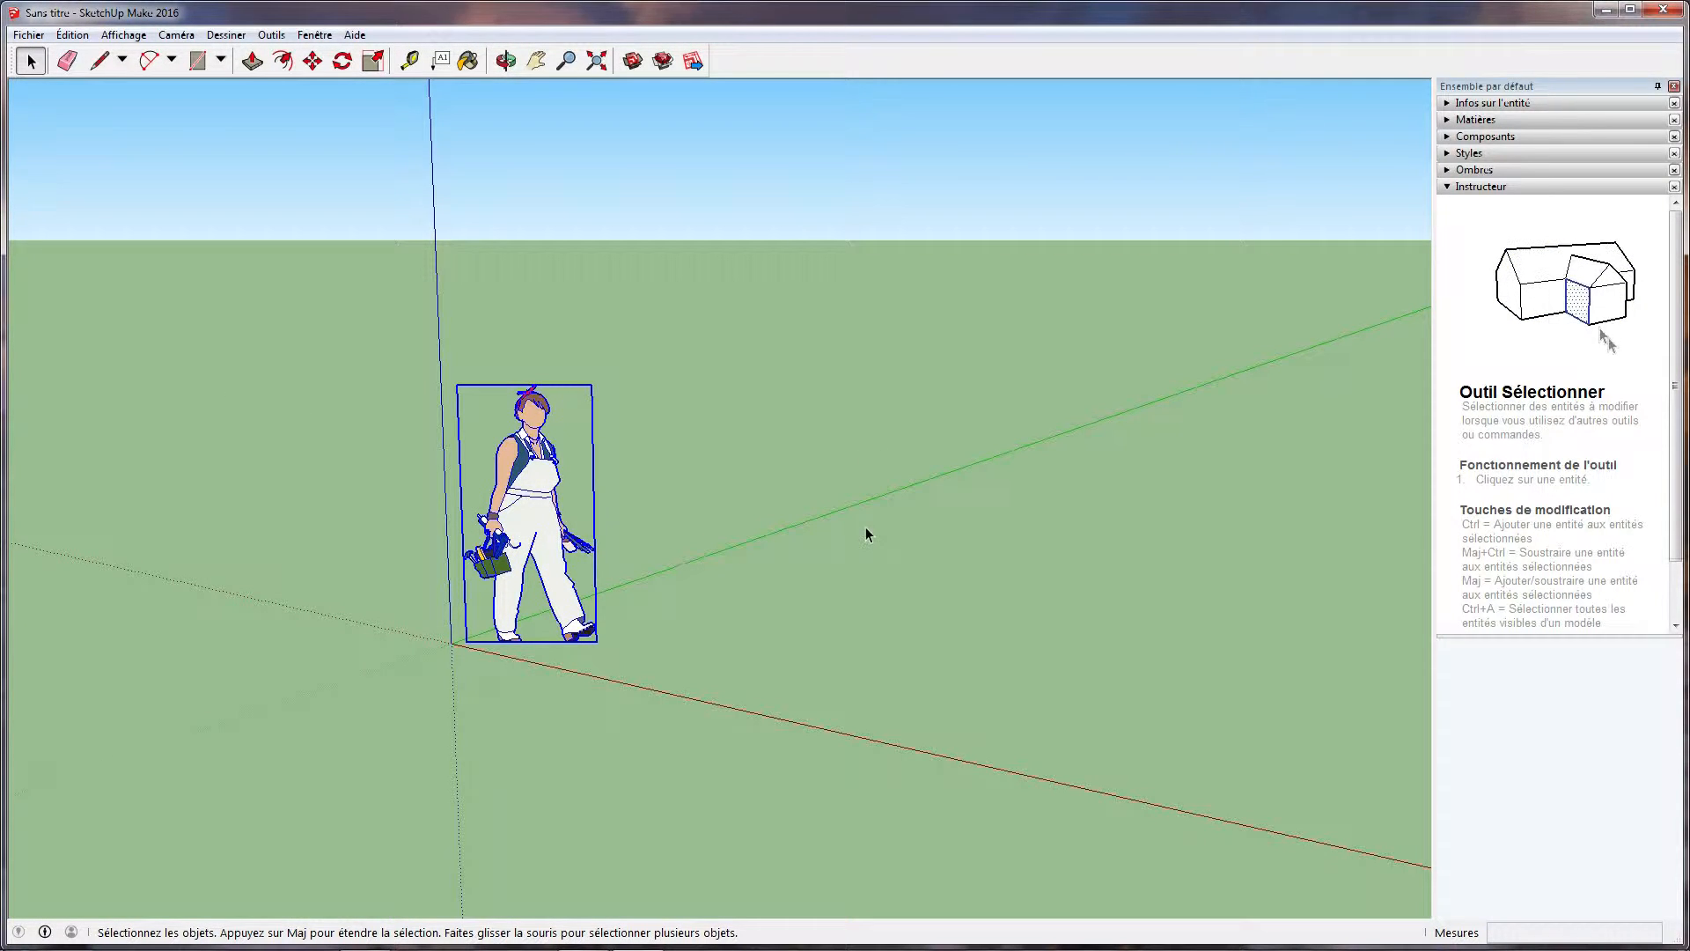
middle_click_drag(641, 516, 539, 440)
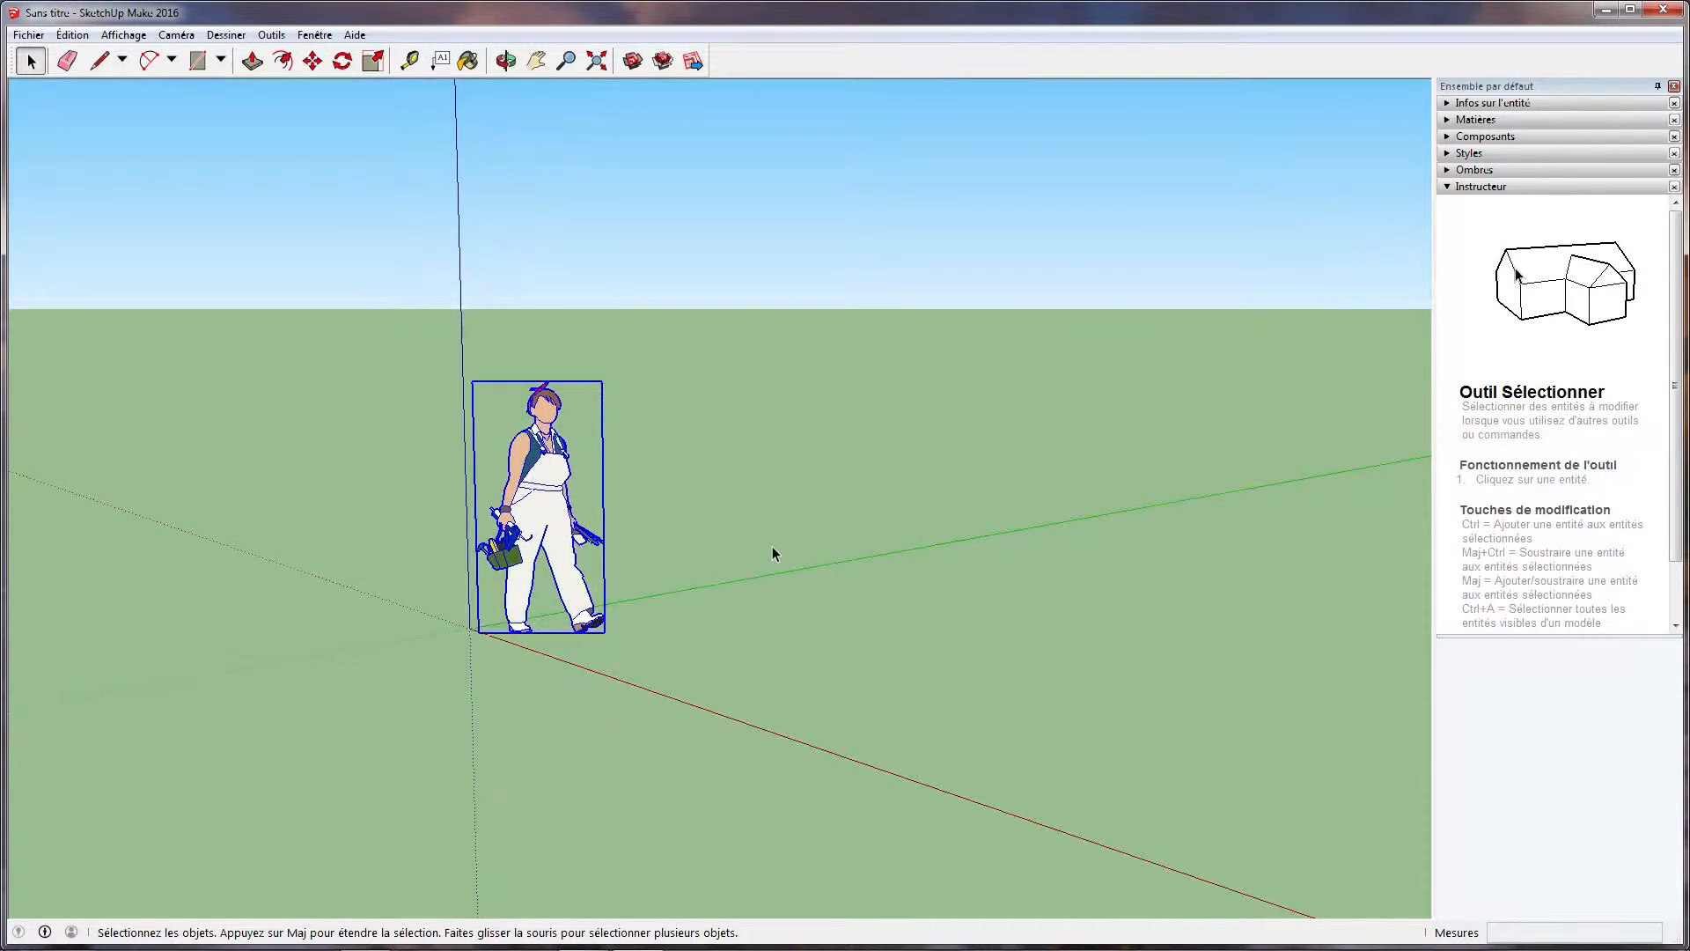
scroll(773, 552, "down", 3)
middle_click_drag(1000, 555, 1101, 519)
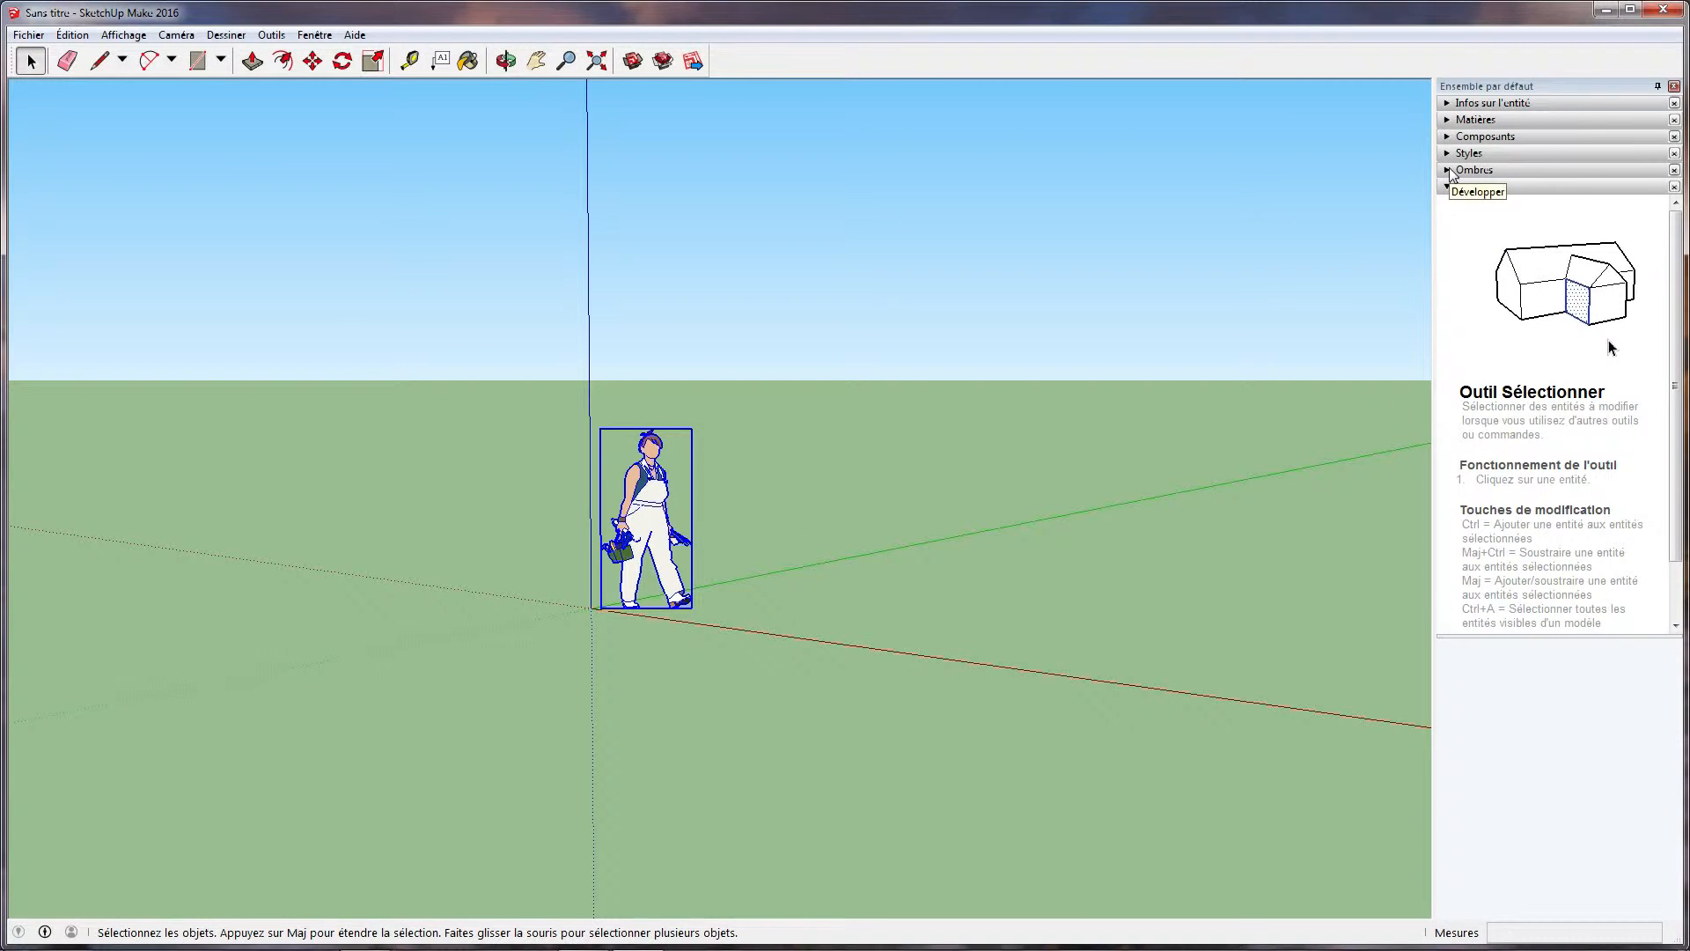
Activate the Pan, Zoom and Orbit tools in turn and close the Ensemble par défaut tray
left_click(535, 64)
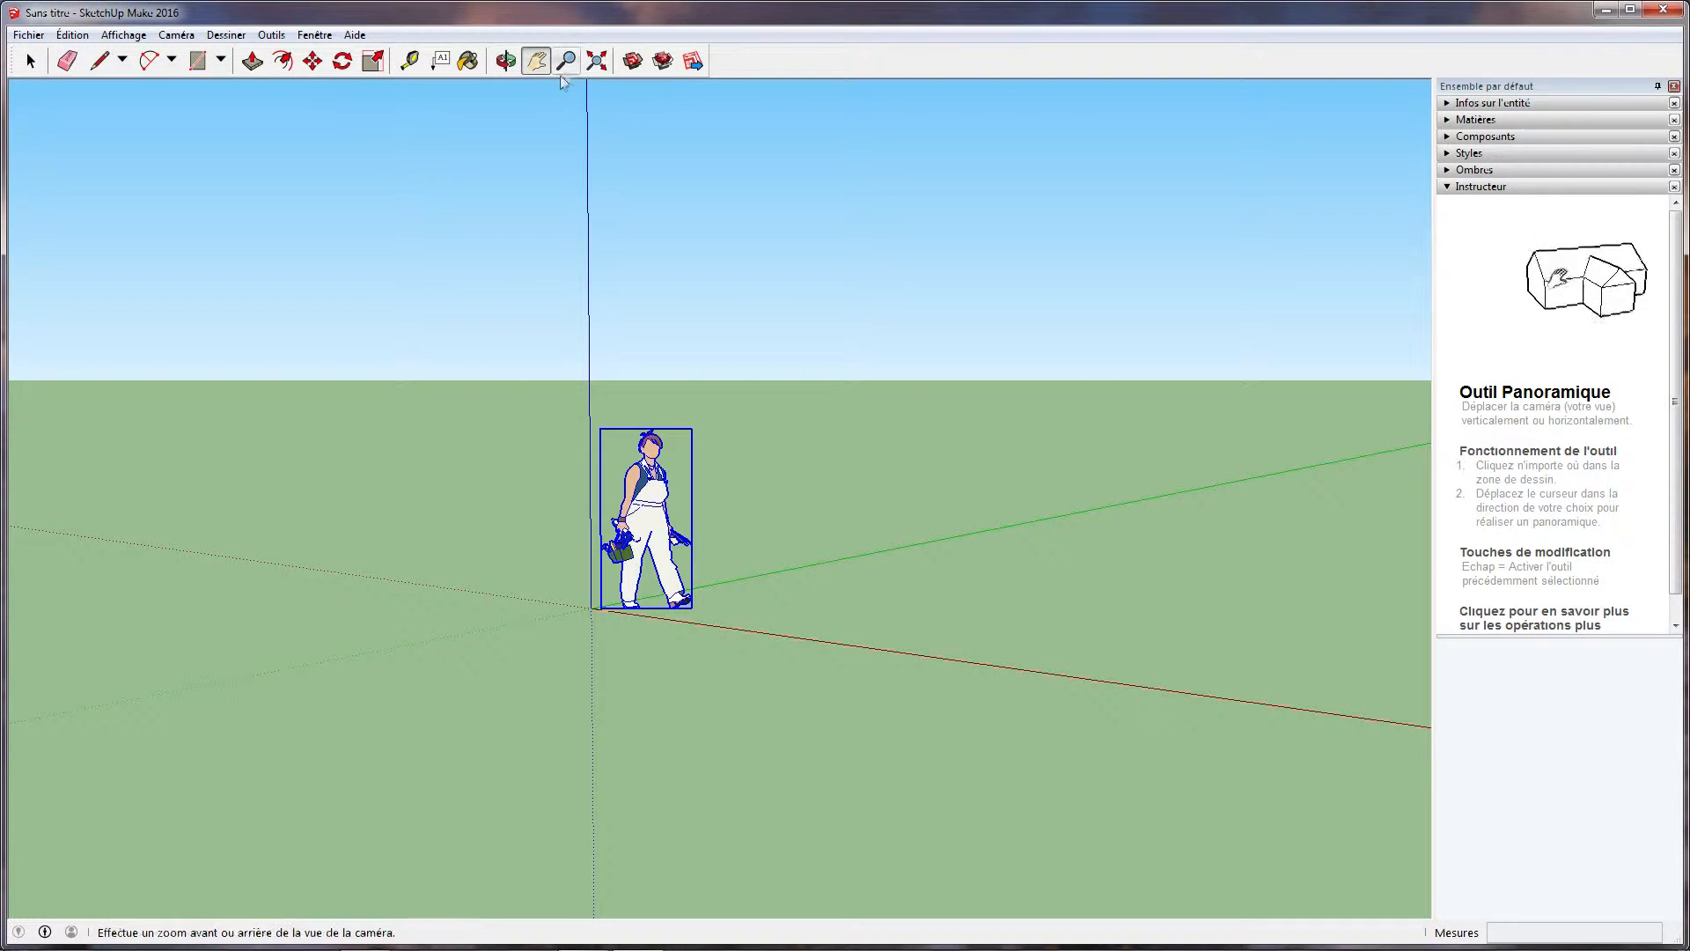
left_click(567, 63)
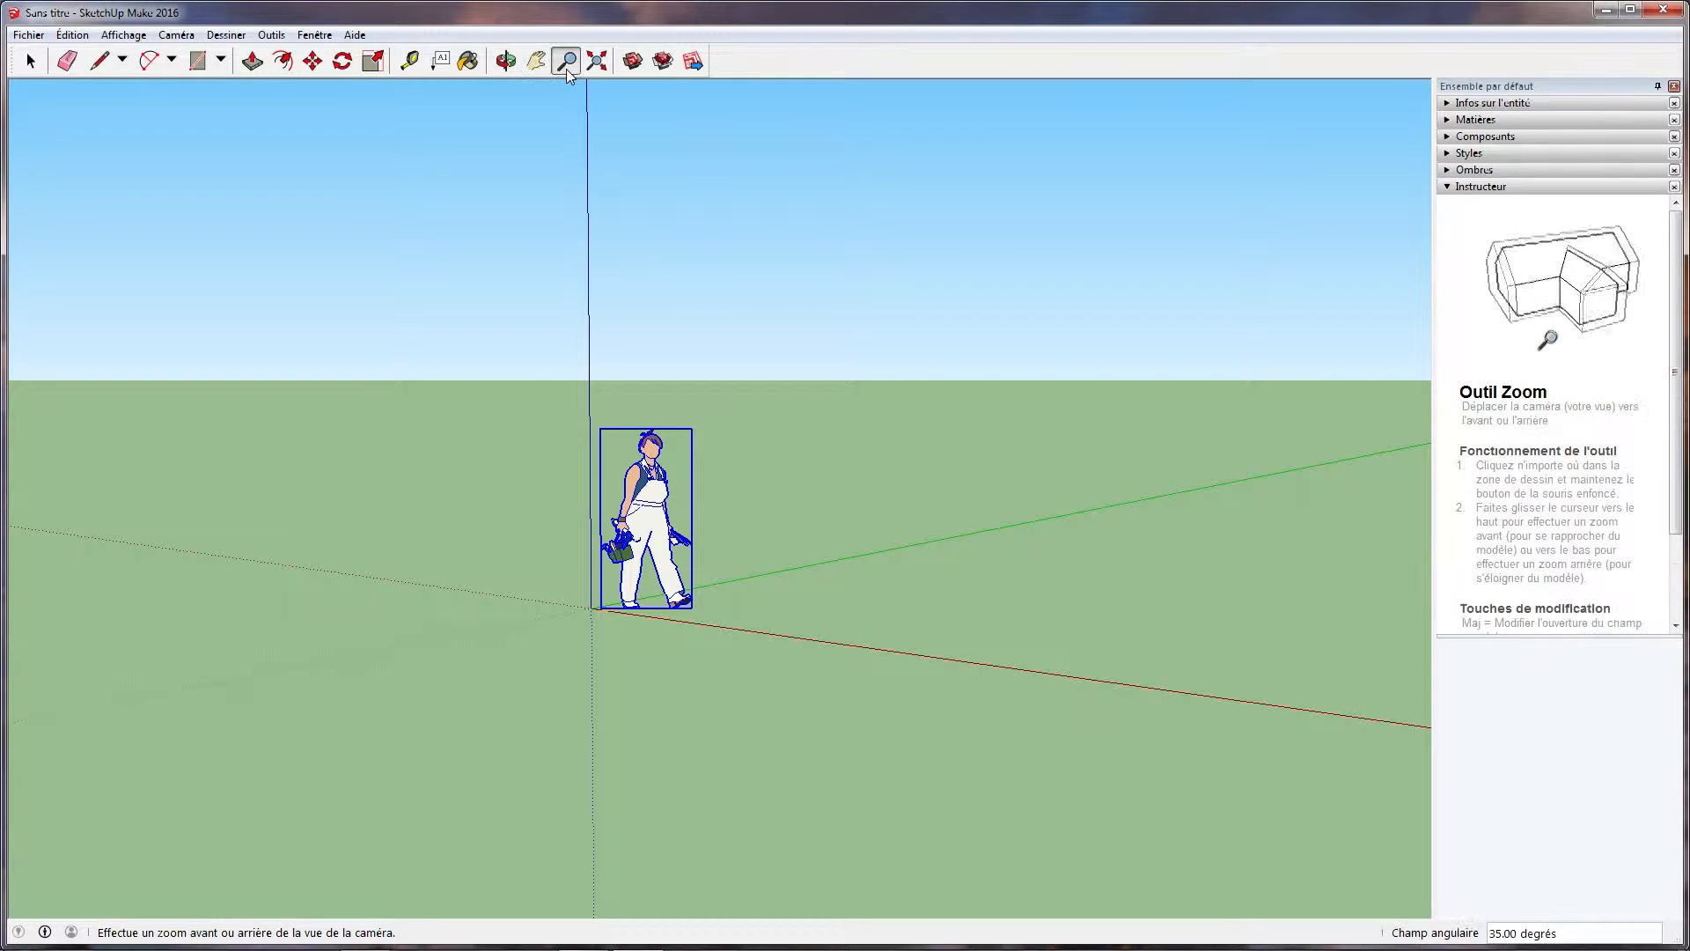
left_click(507, 60)
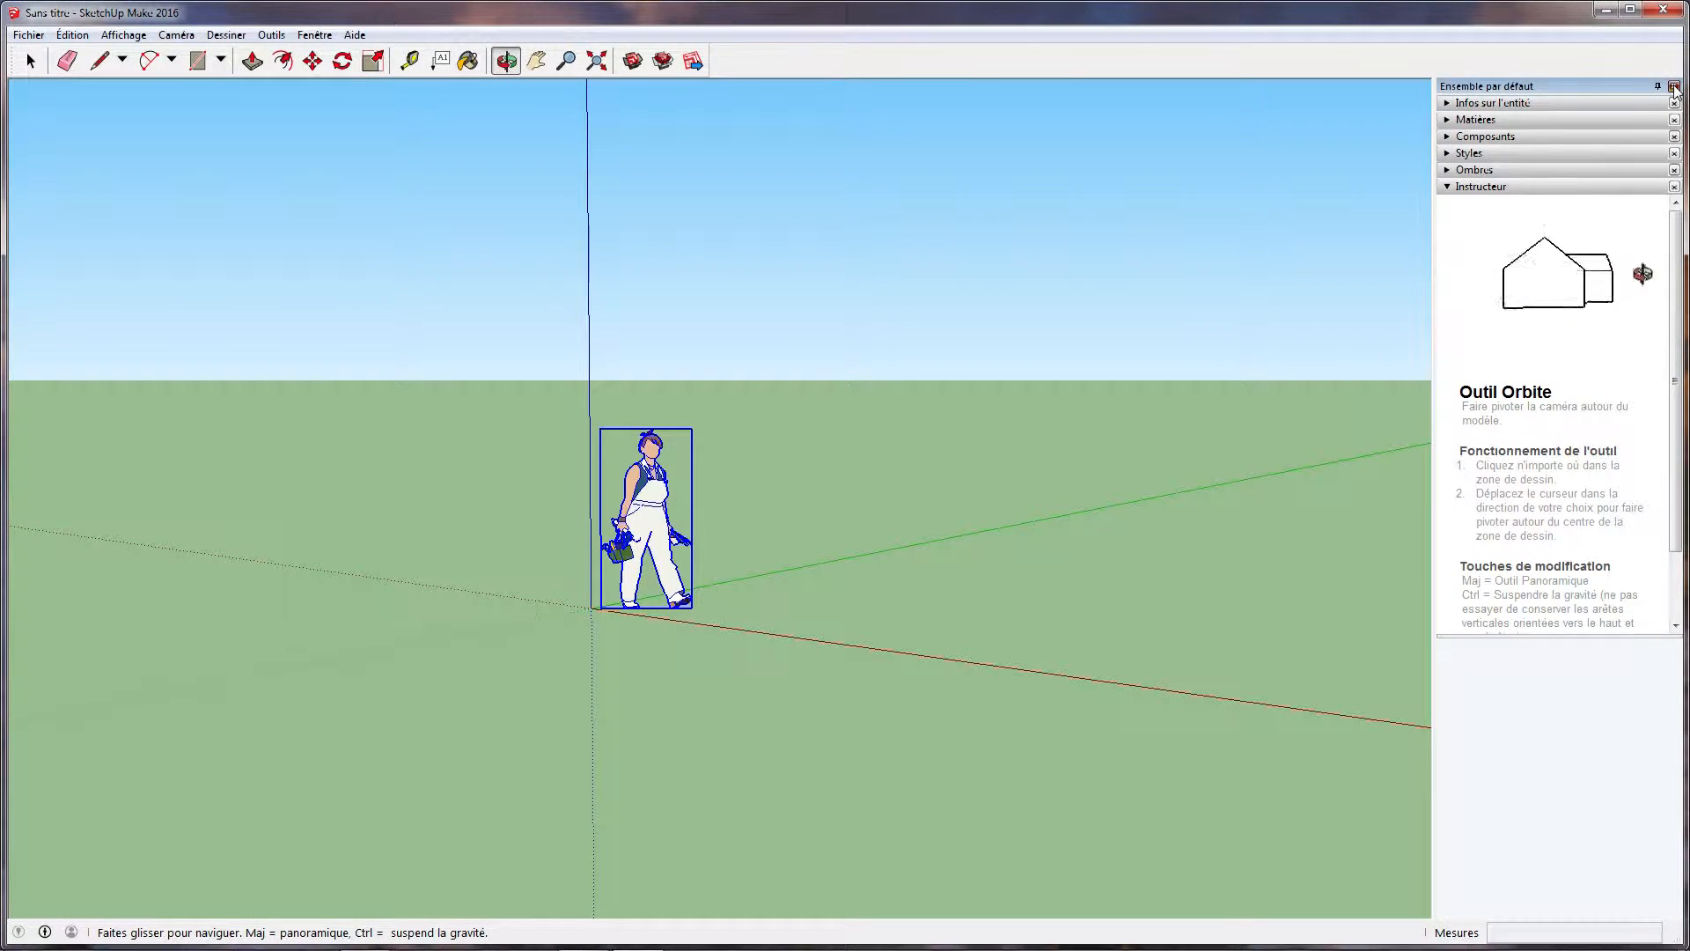
left_click(1675, 87)
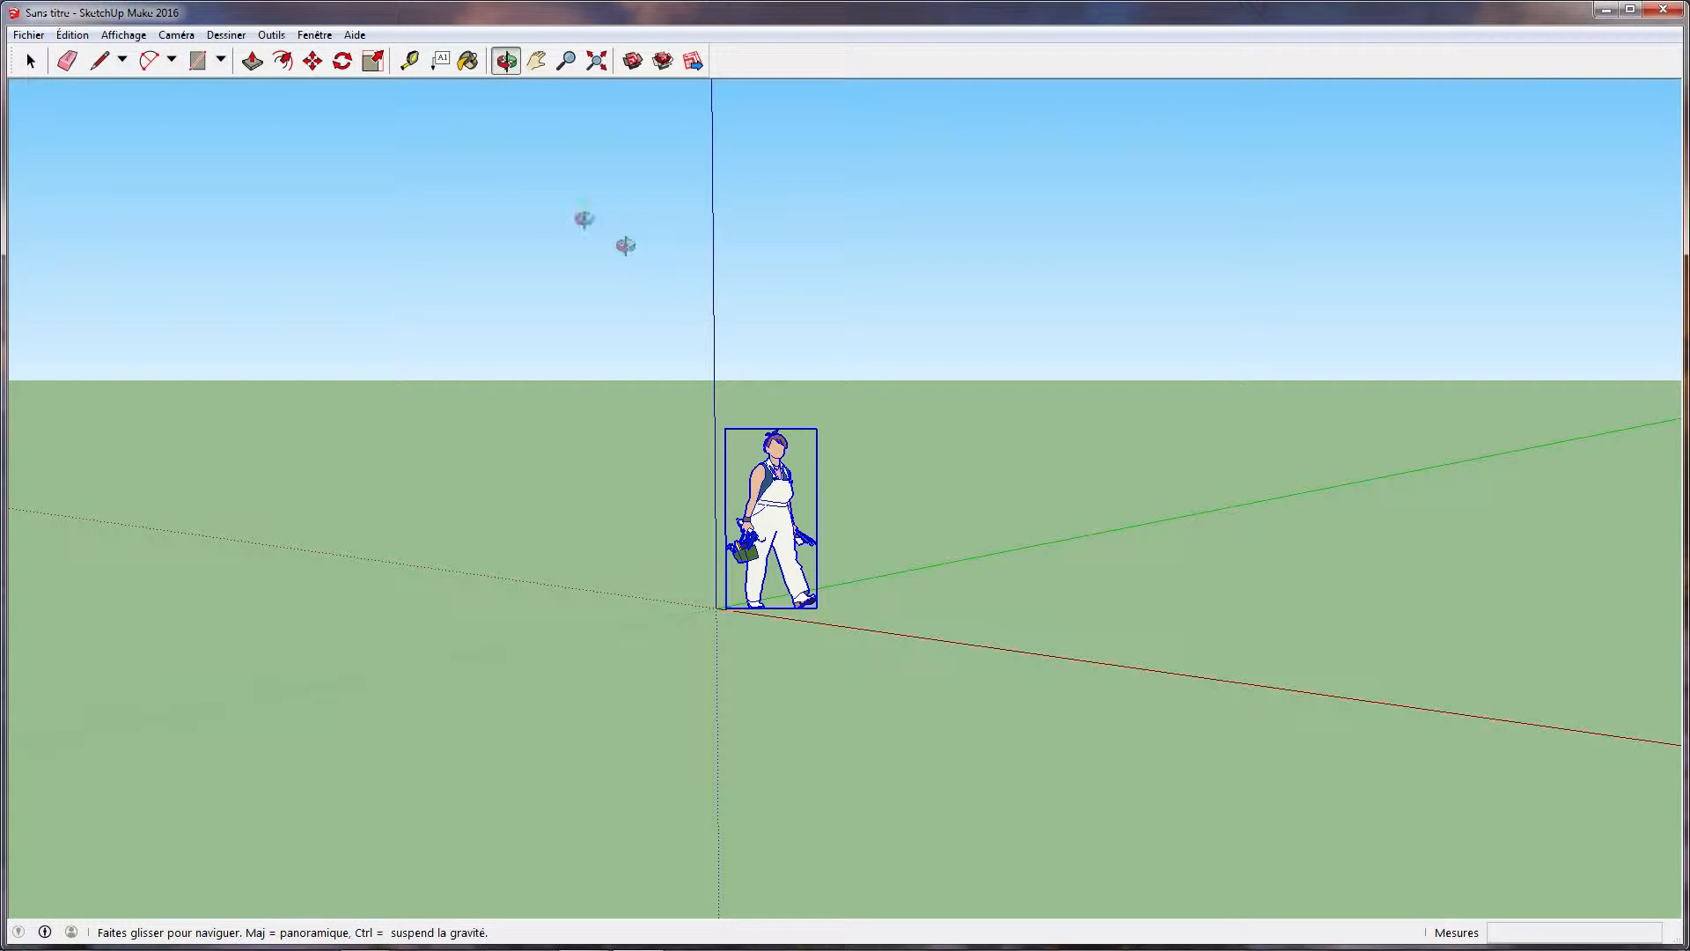
Show the Vues, Mesures and Grand jeu d'outils toolbars in addition to the Premiers pas set
left_click_drag(883, 332, 769, 332)
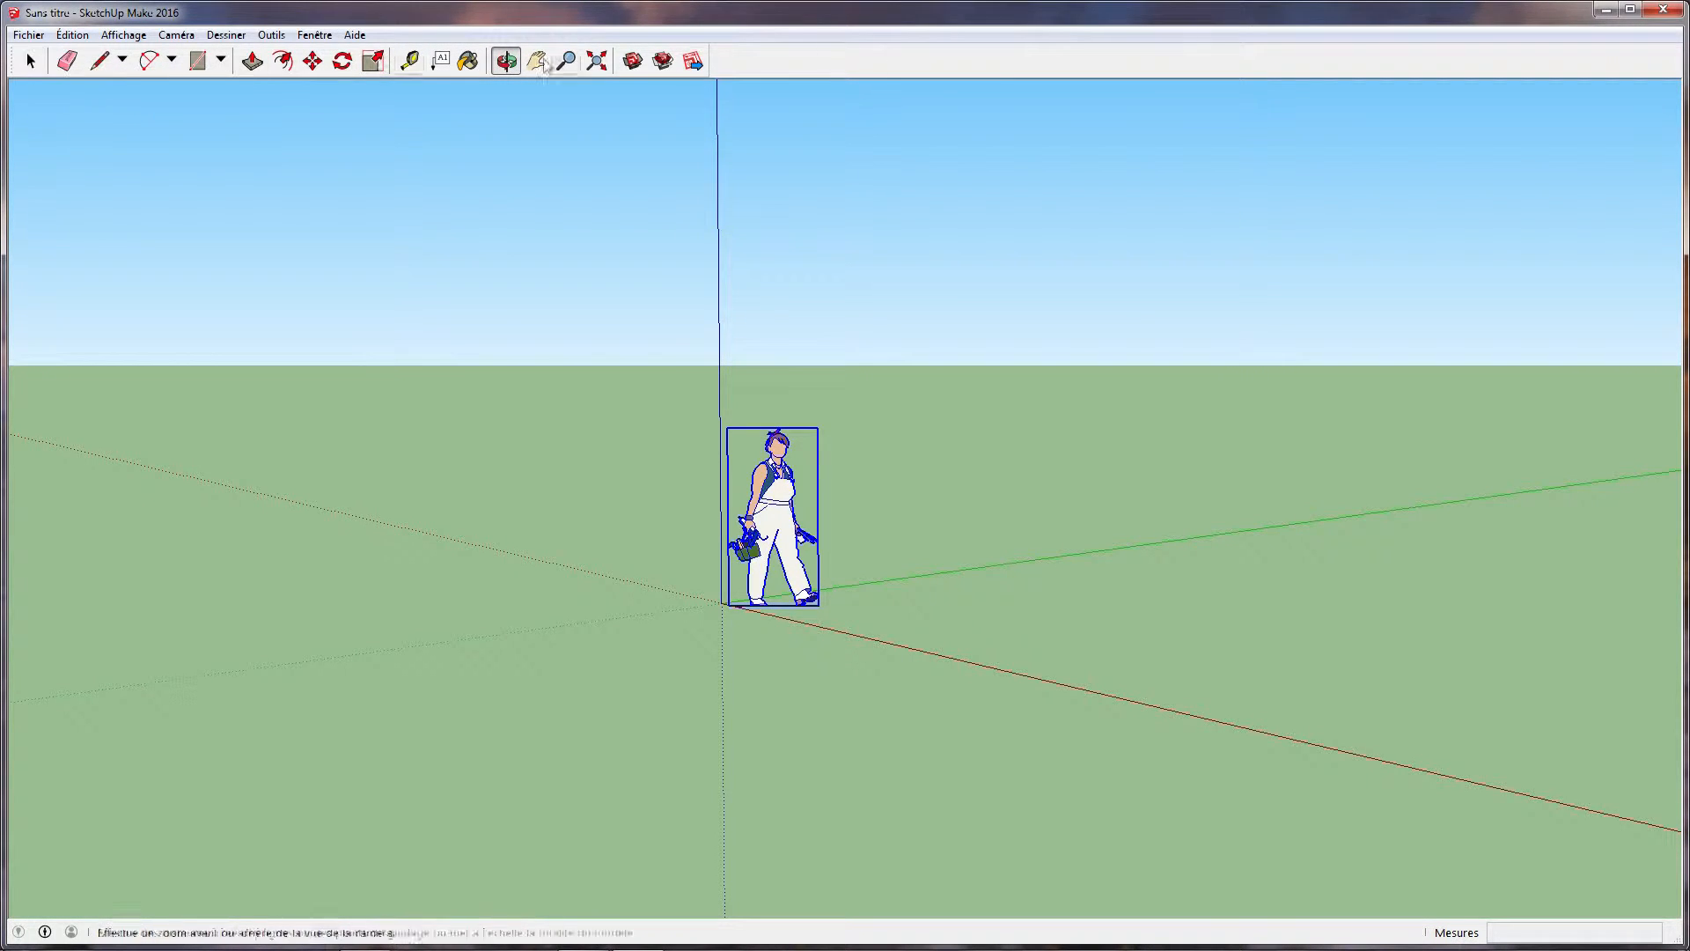
left_click(271, 35)
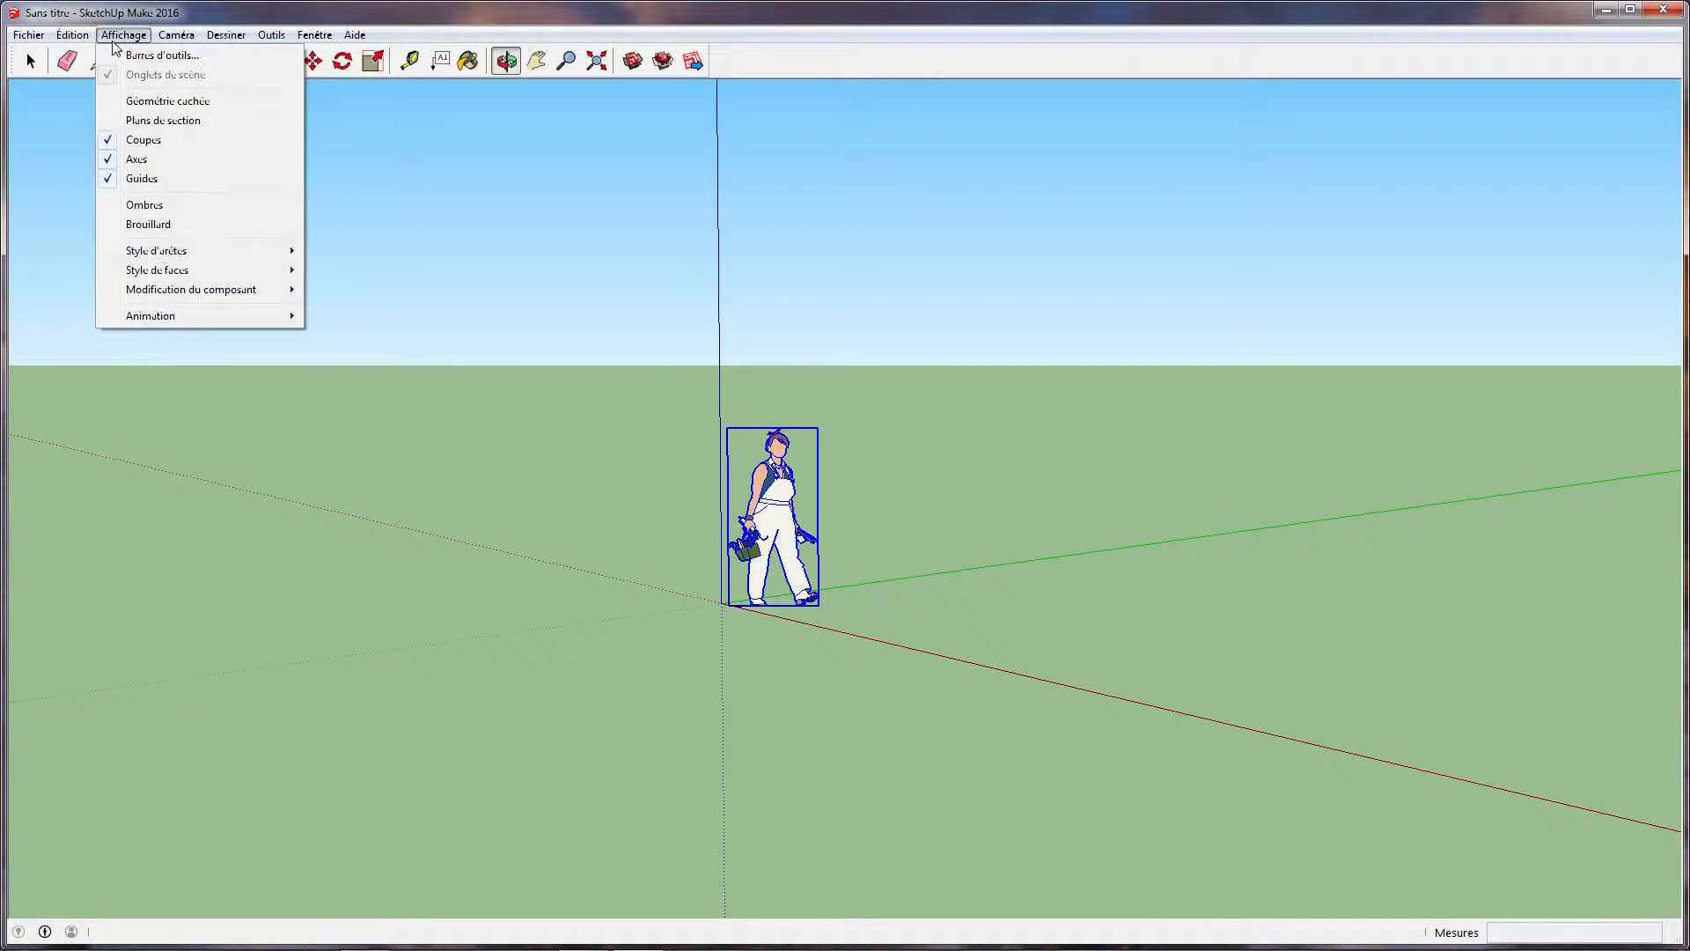
left_click(143, 60)
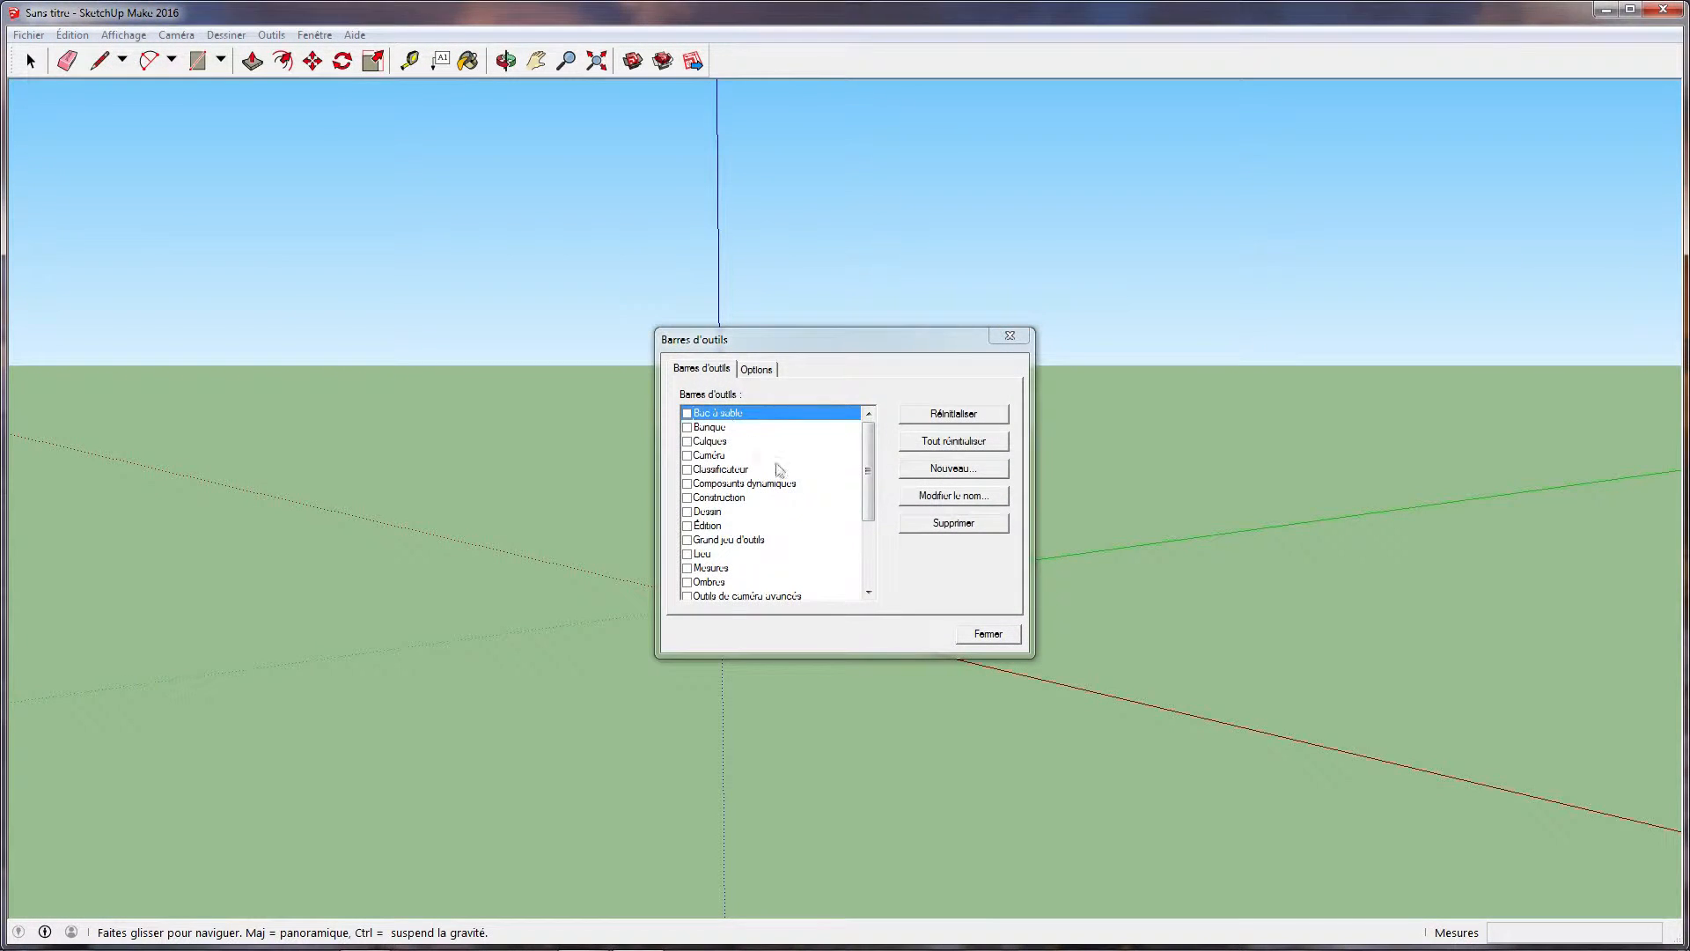
scroll(763, 494, "down", 2)
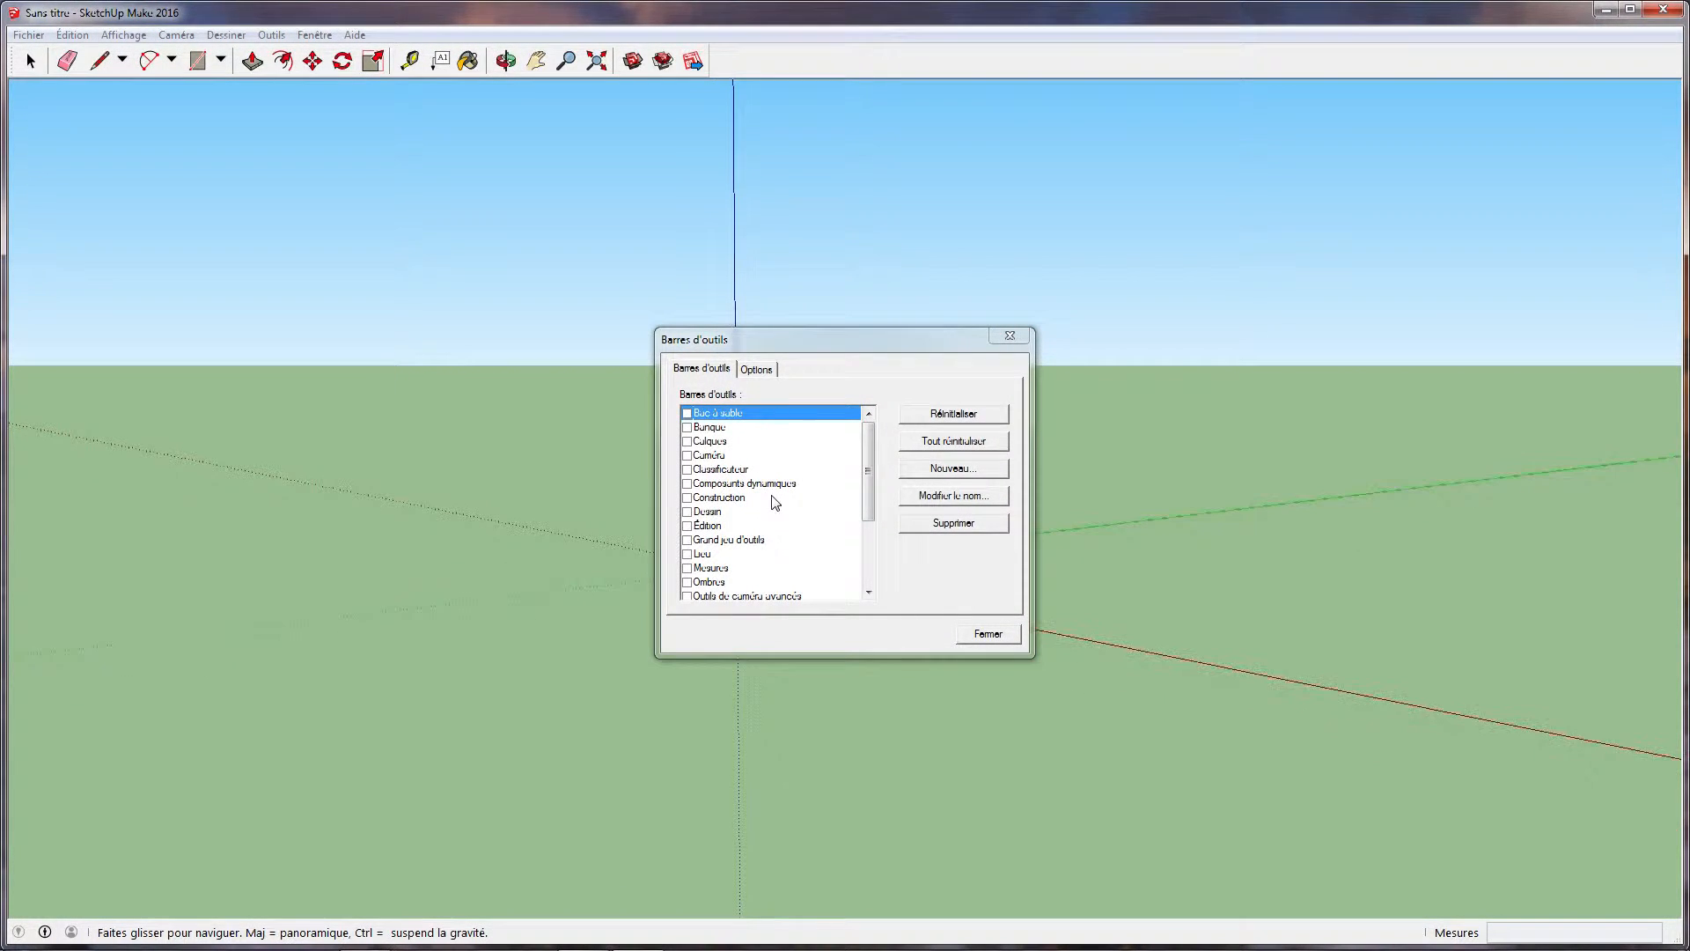
left_click_drag(867, 471, 867, 532)
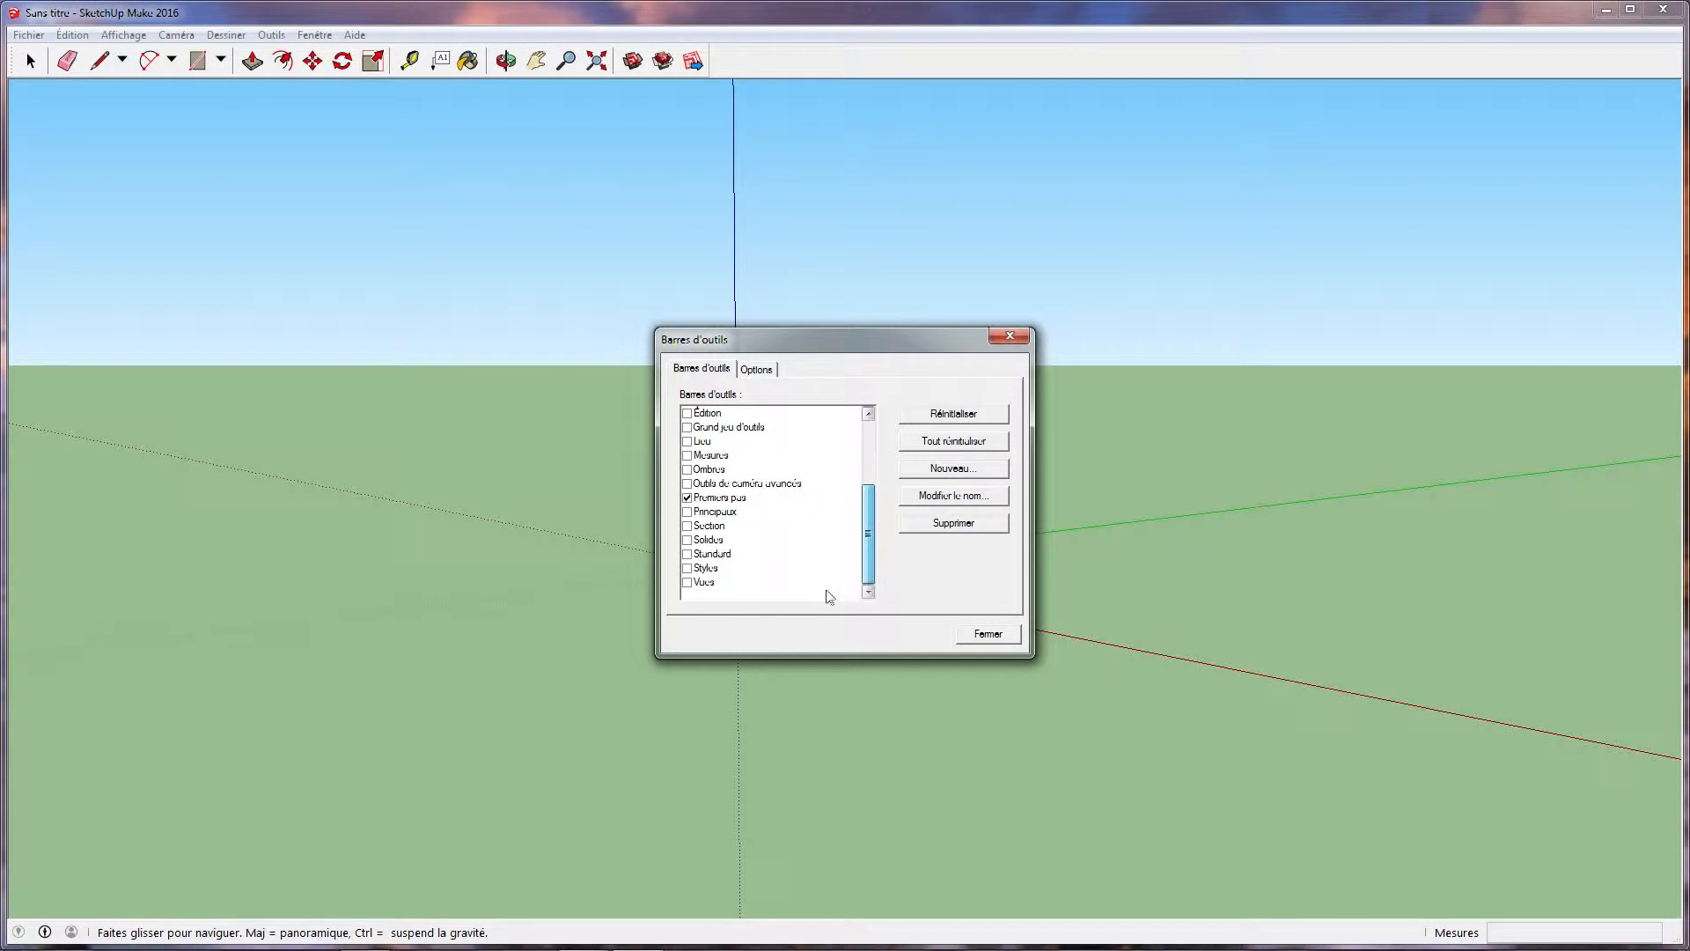
left_click(688, 582)
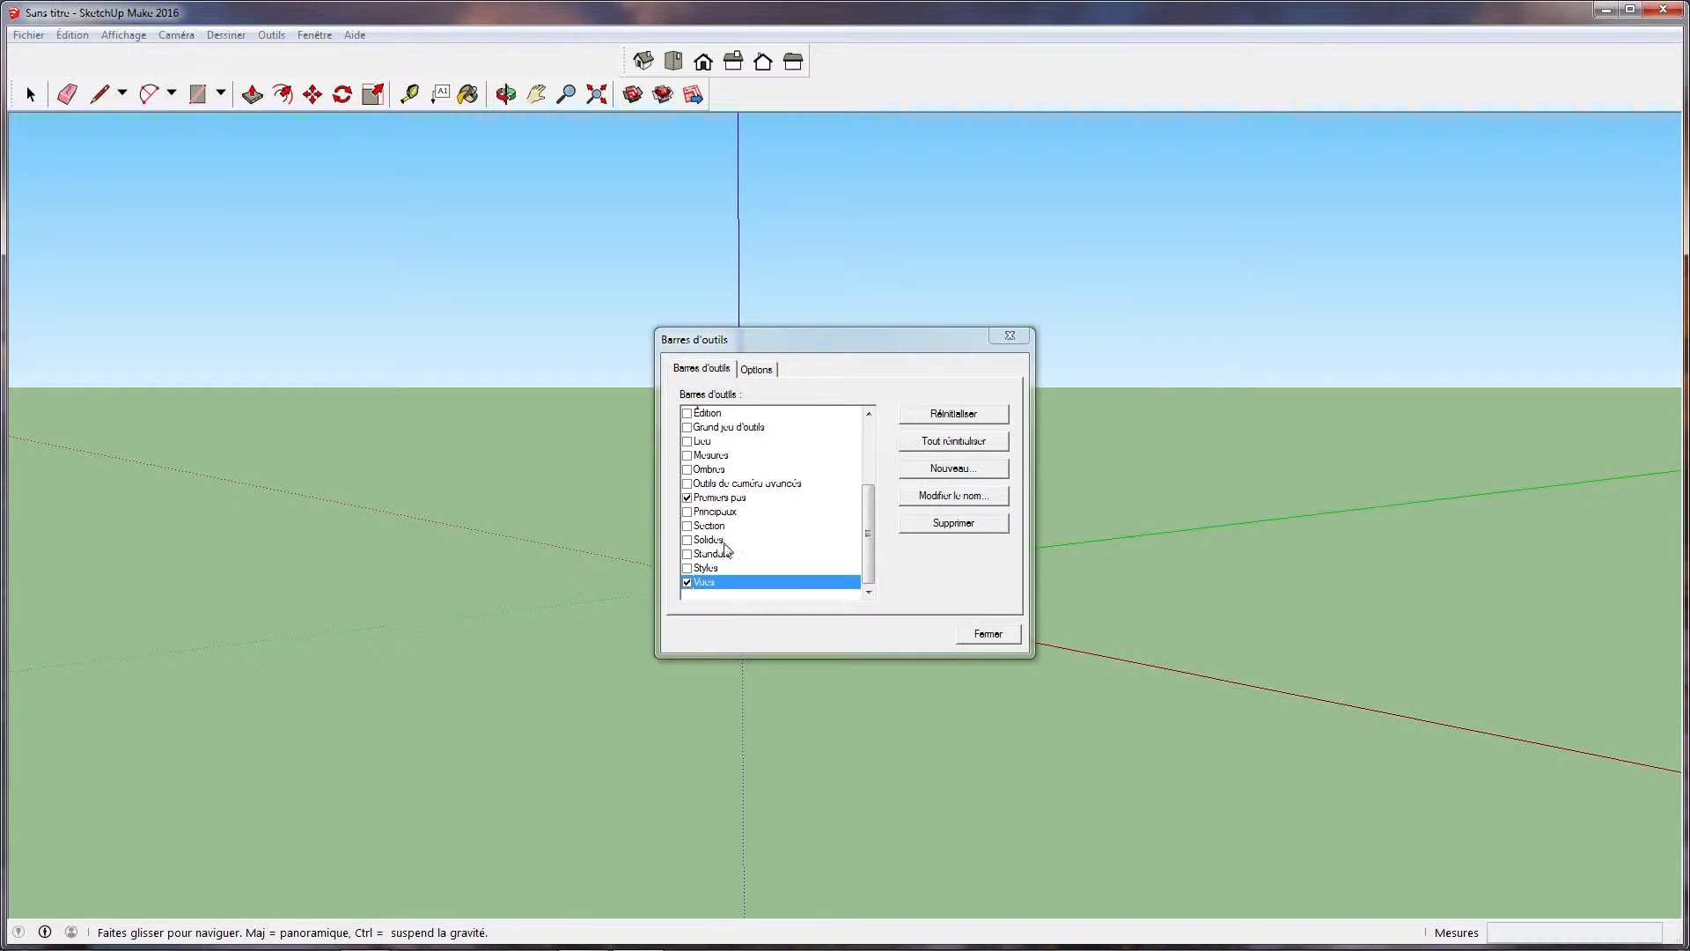
scroll(730, 565, "up", 2)
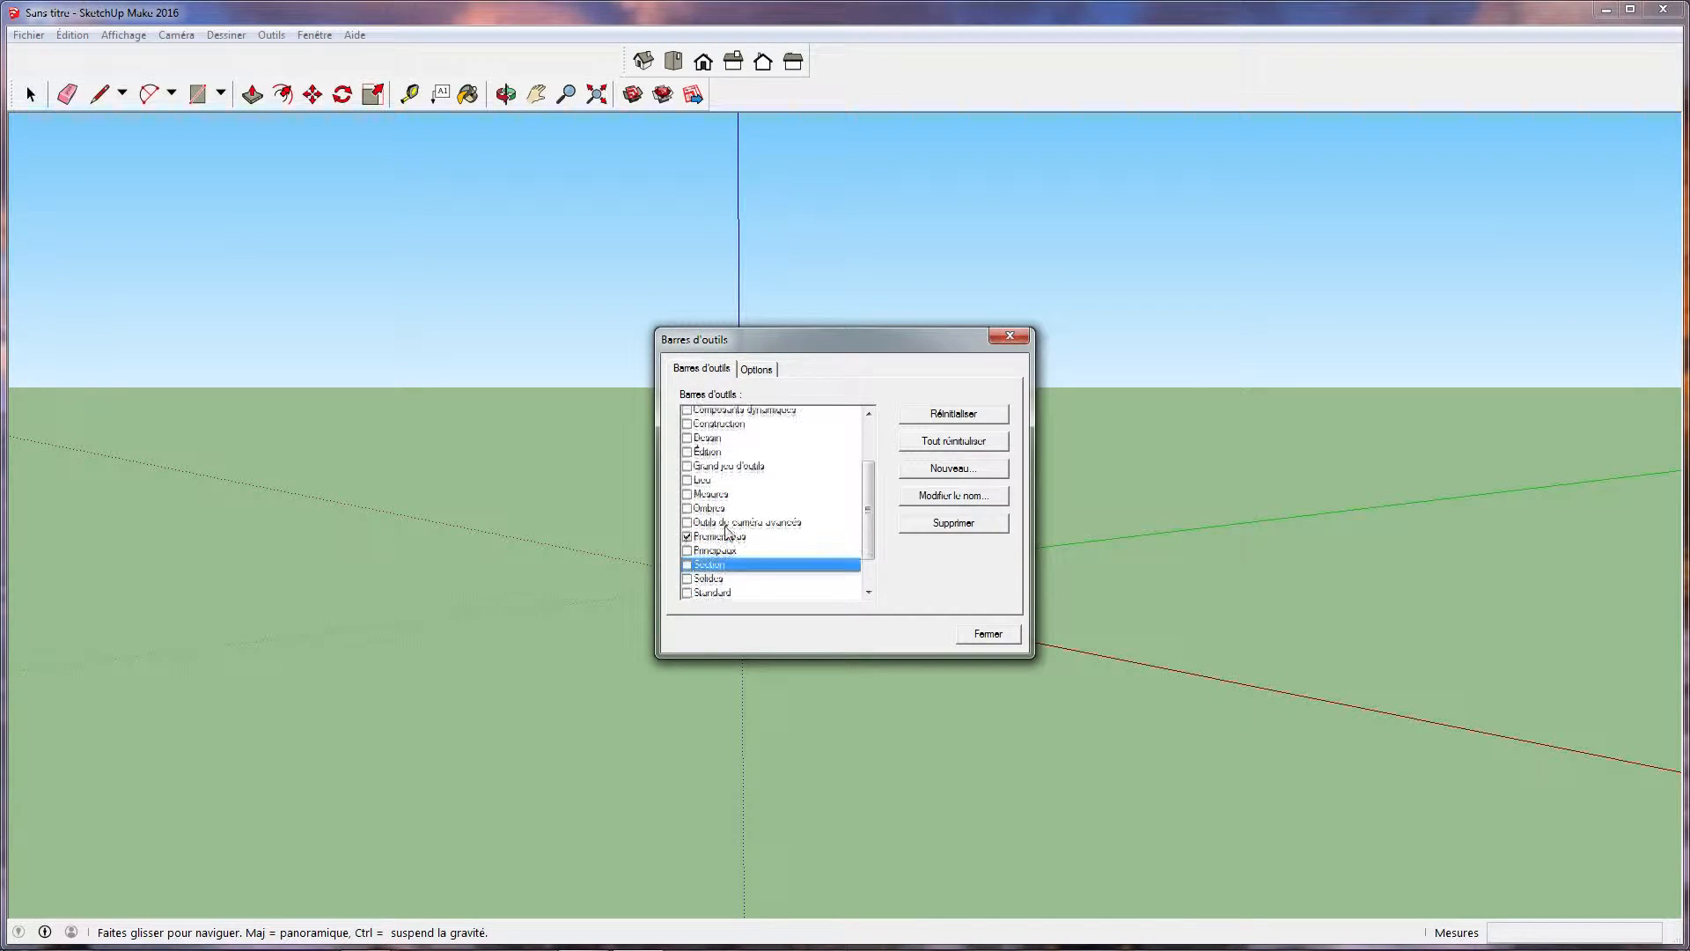
left_click(687, 541)
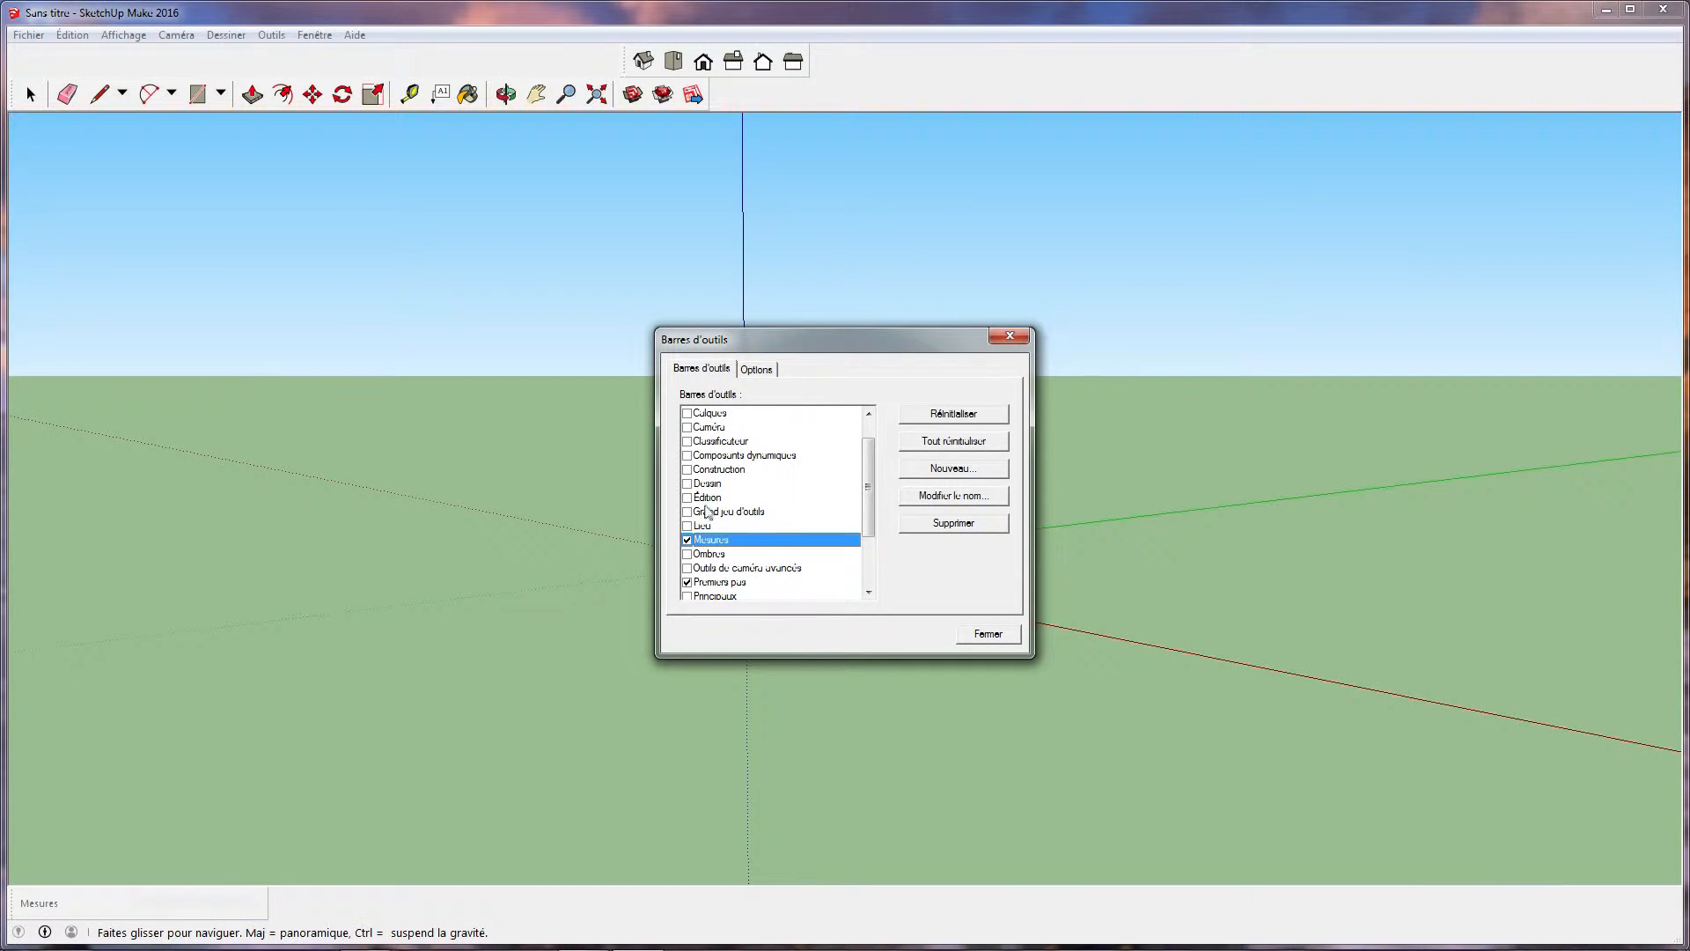
left_click(688, 513)
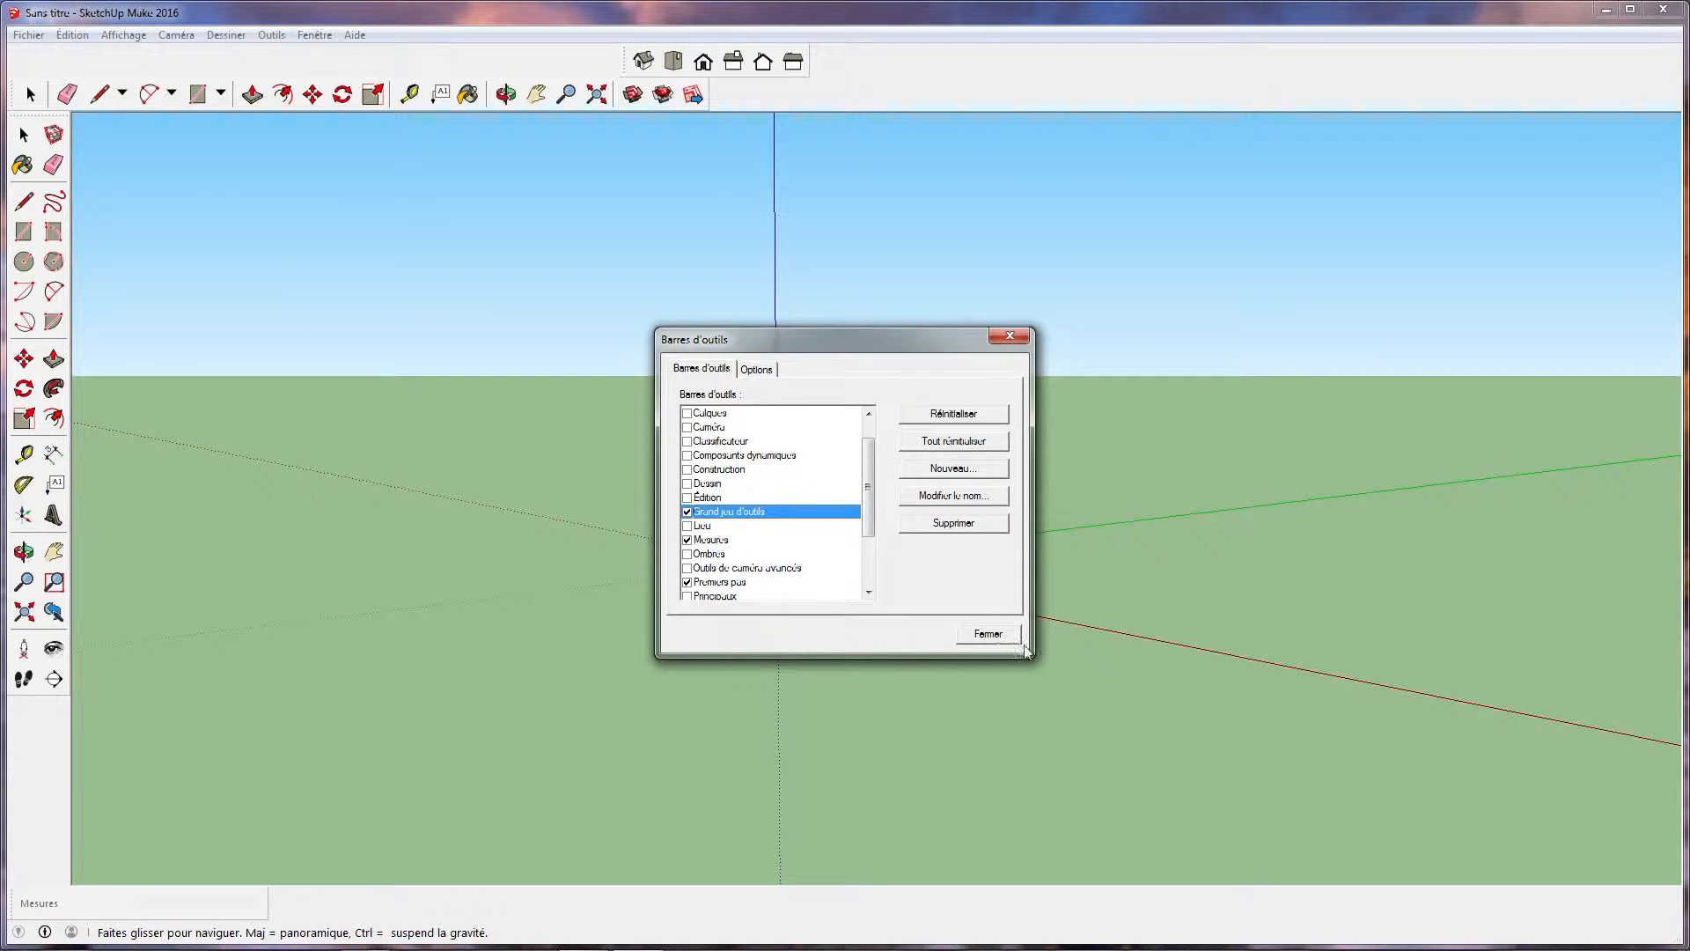
left_click(984, 635)
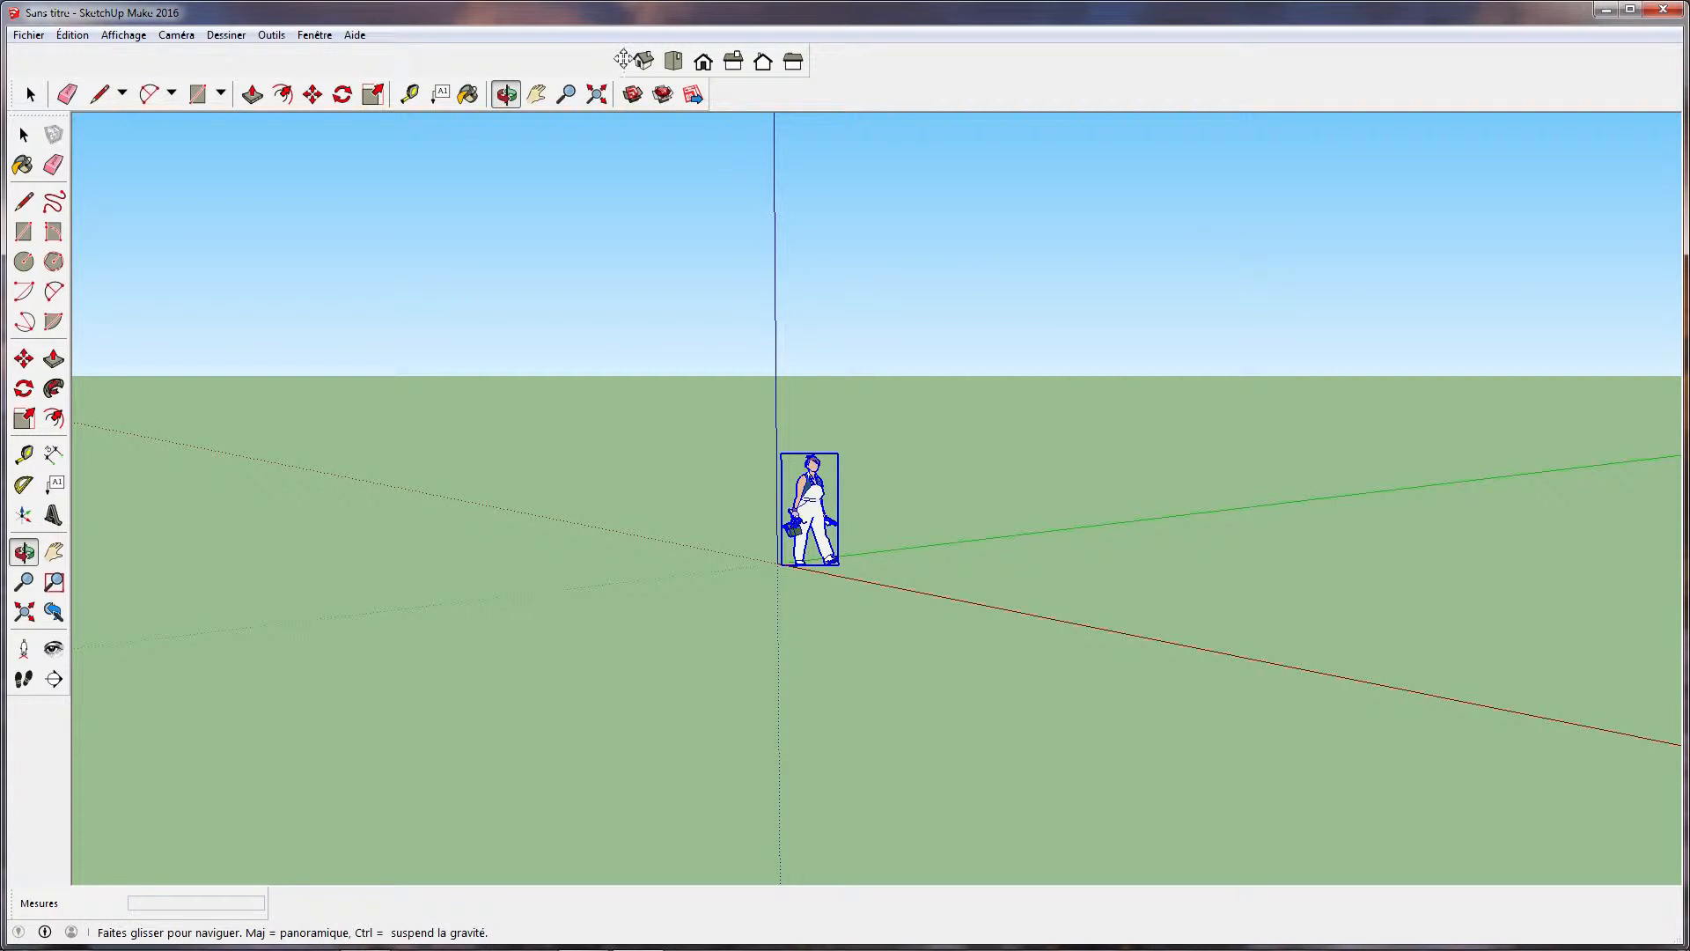
Float the Vues toolbar over the drawing area and shift the large tool set down its docking strip and back up
left_click_drag(623, 60, 1330, 151)
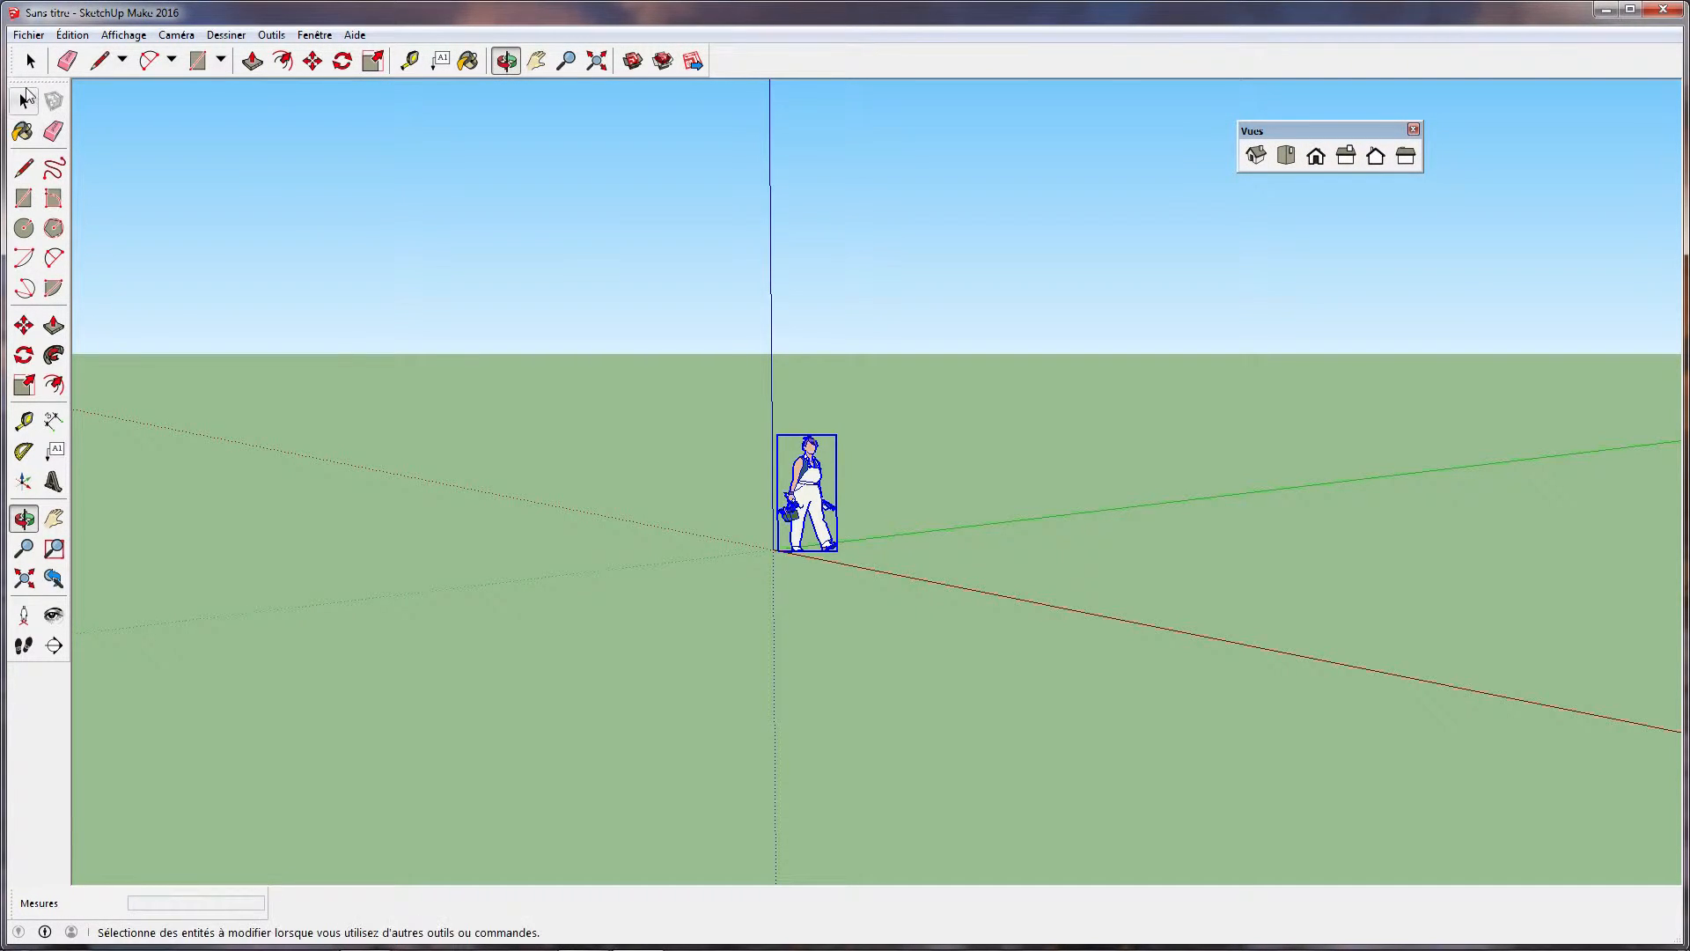
left_click_drag(19, 81, 5, 151)
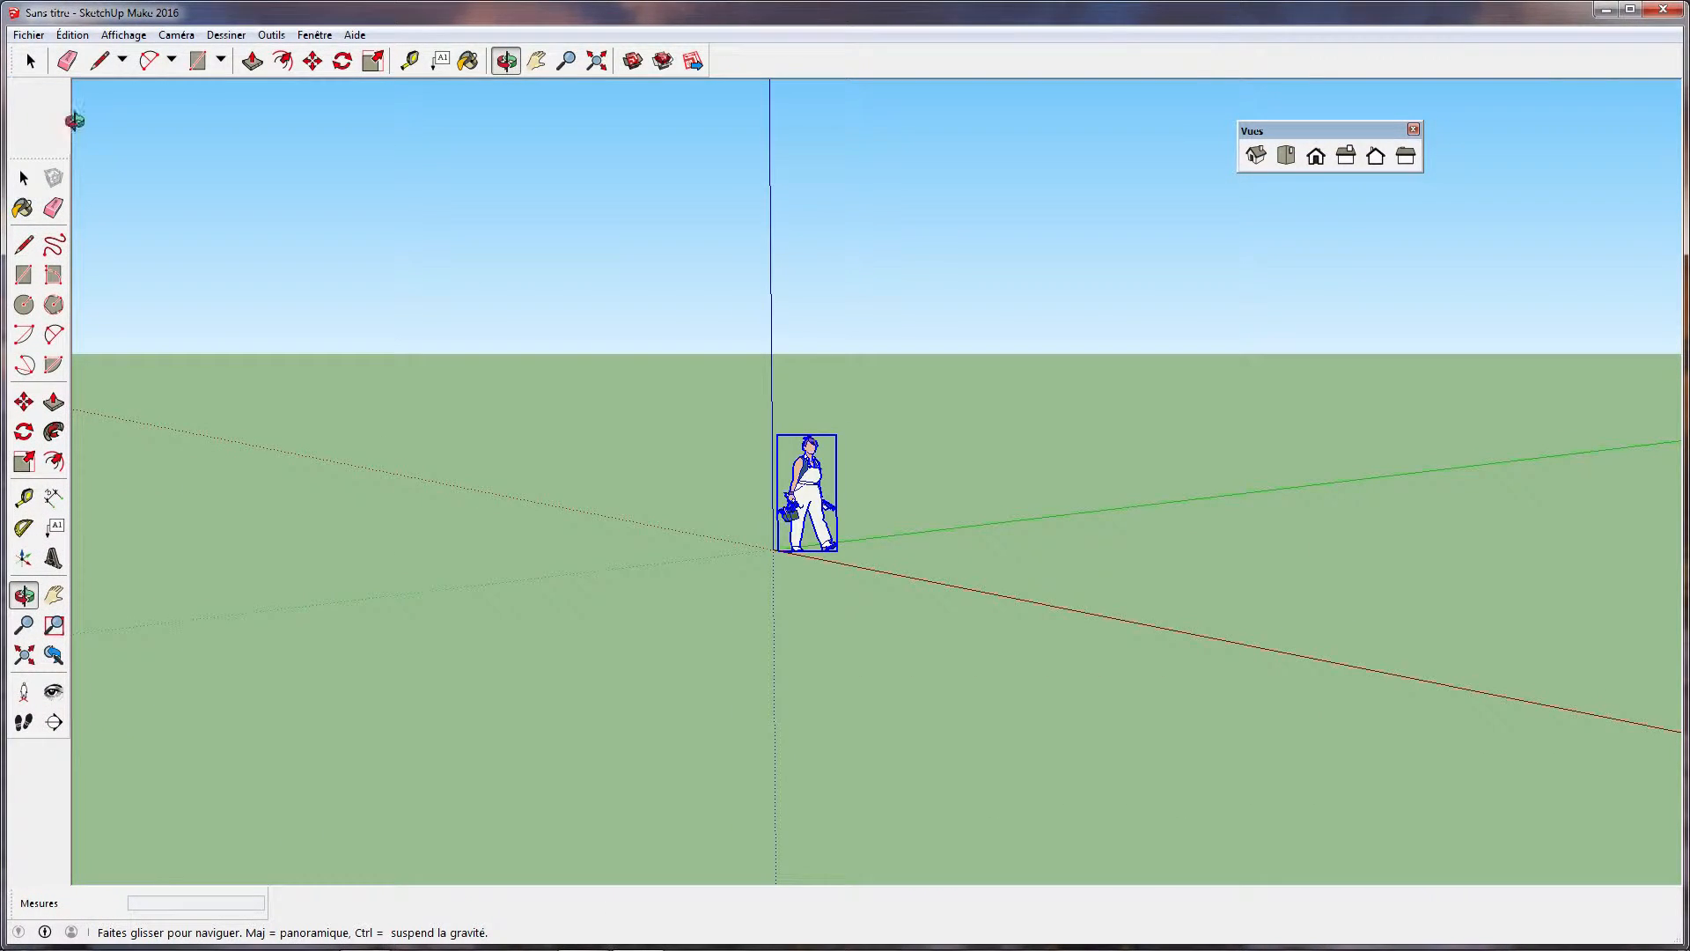
left_click_drag(53, 156, 35, 74)
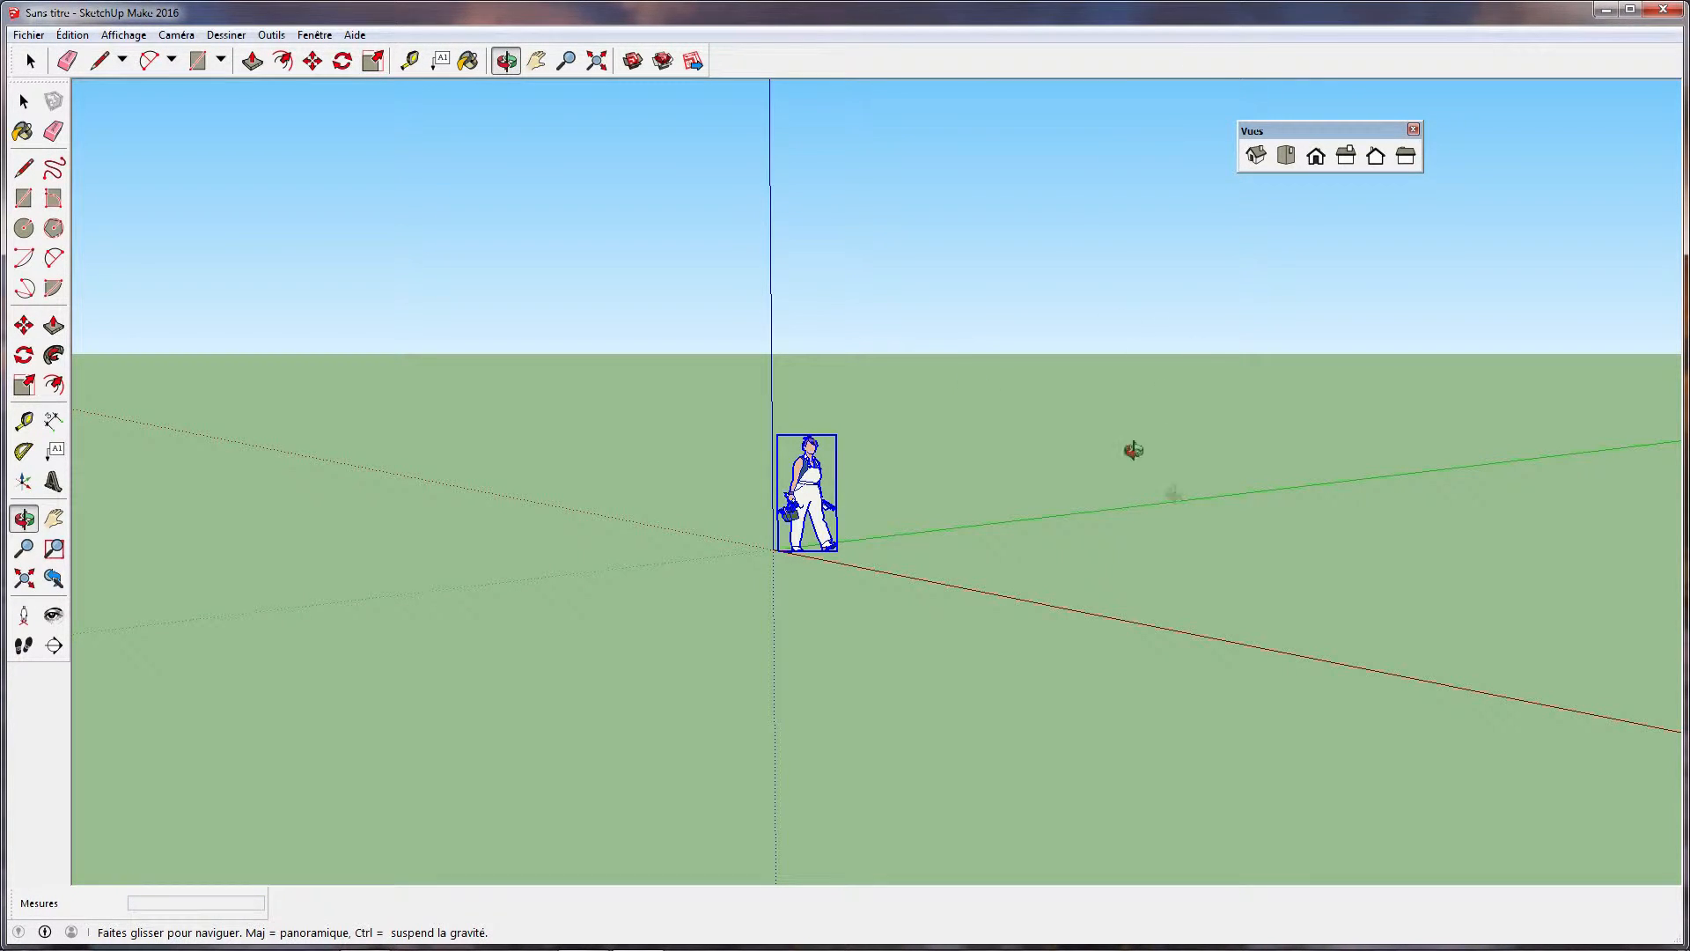
Draw a ground rectangle of about 5.45 m by 8.82 m from the origin and push/pull it up about 1.83 m
left_click_drag(995, 476, 1216, 584)
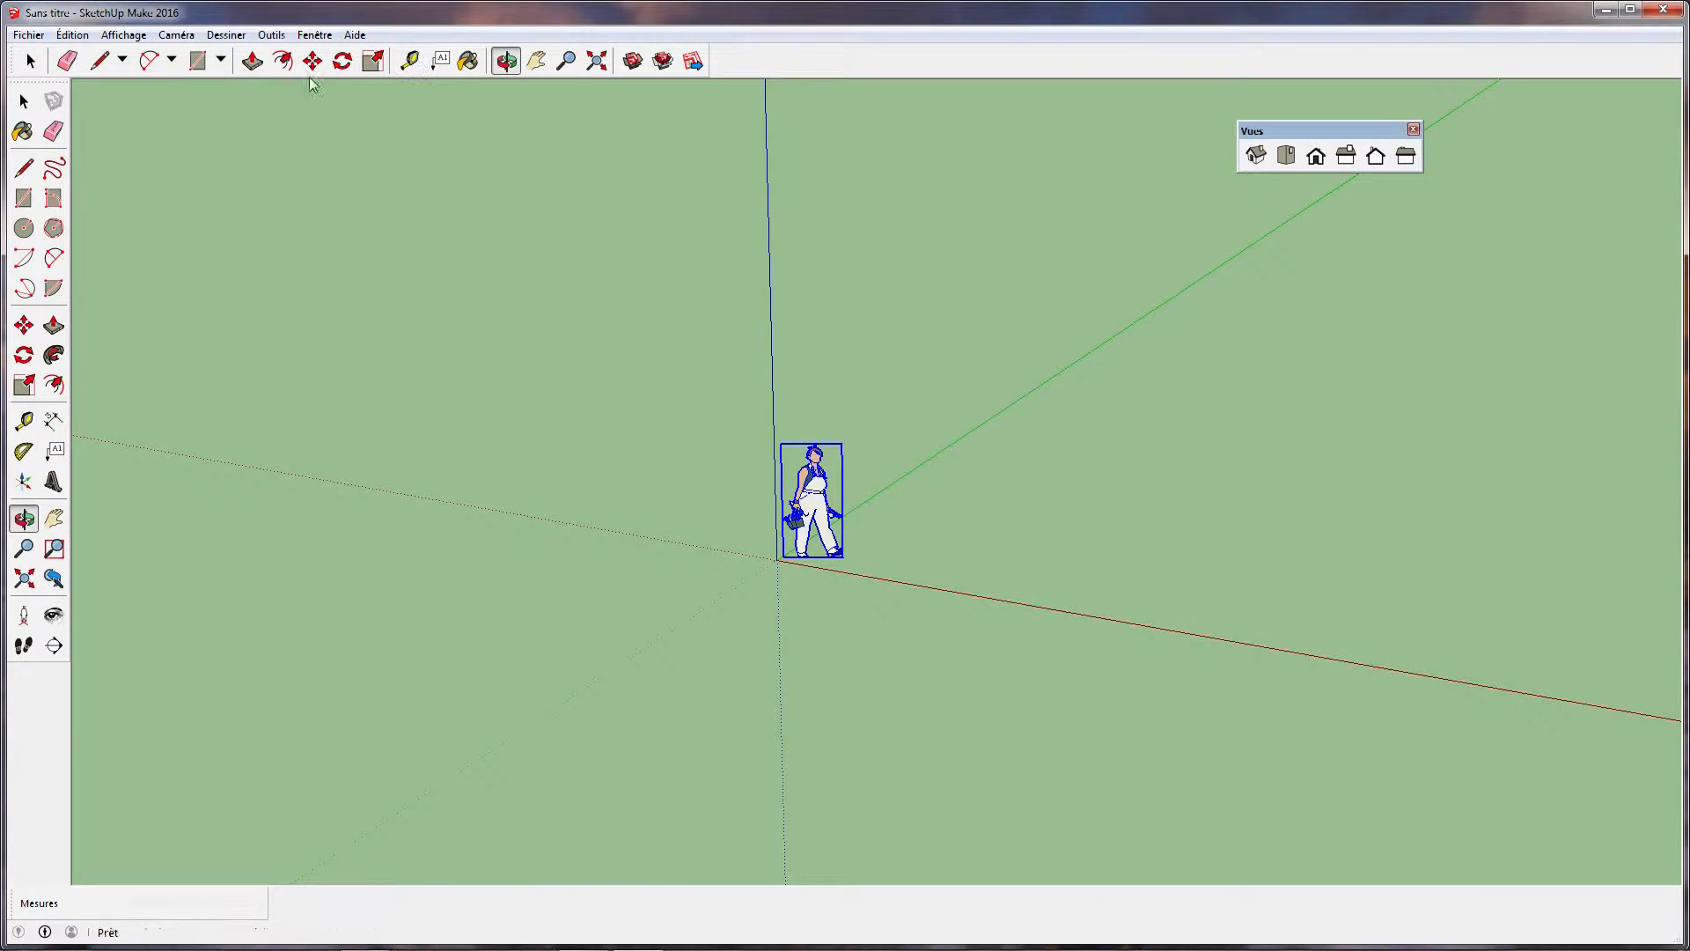
left_click(25, 198)
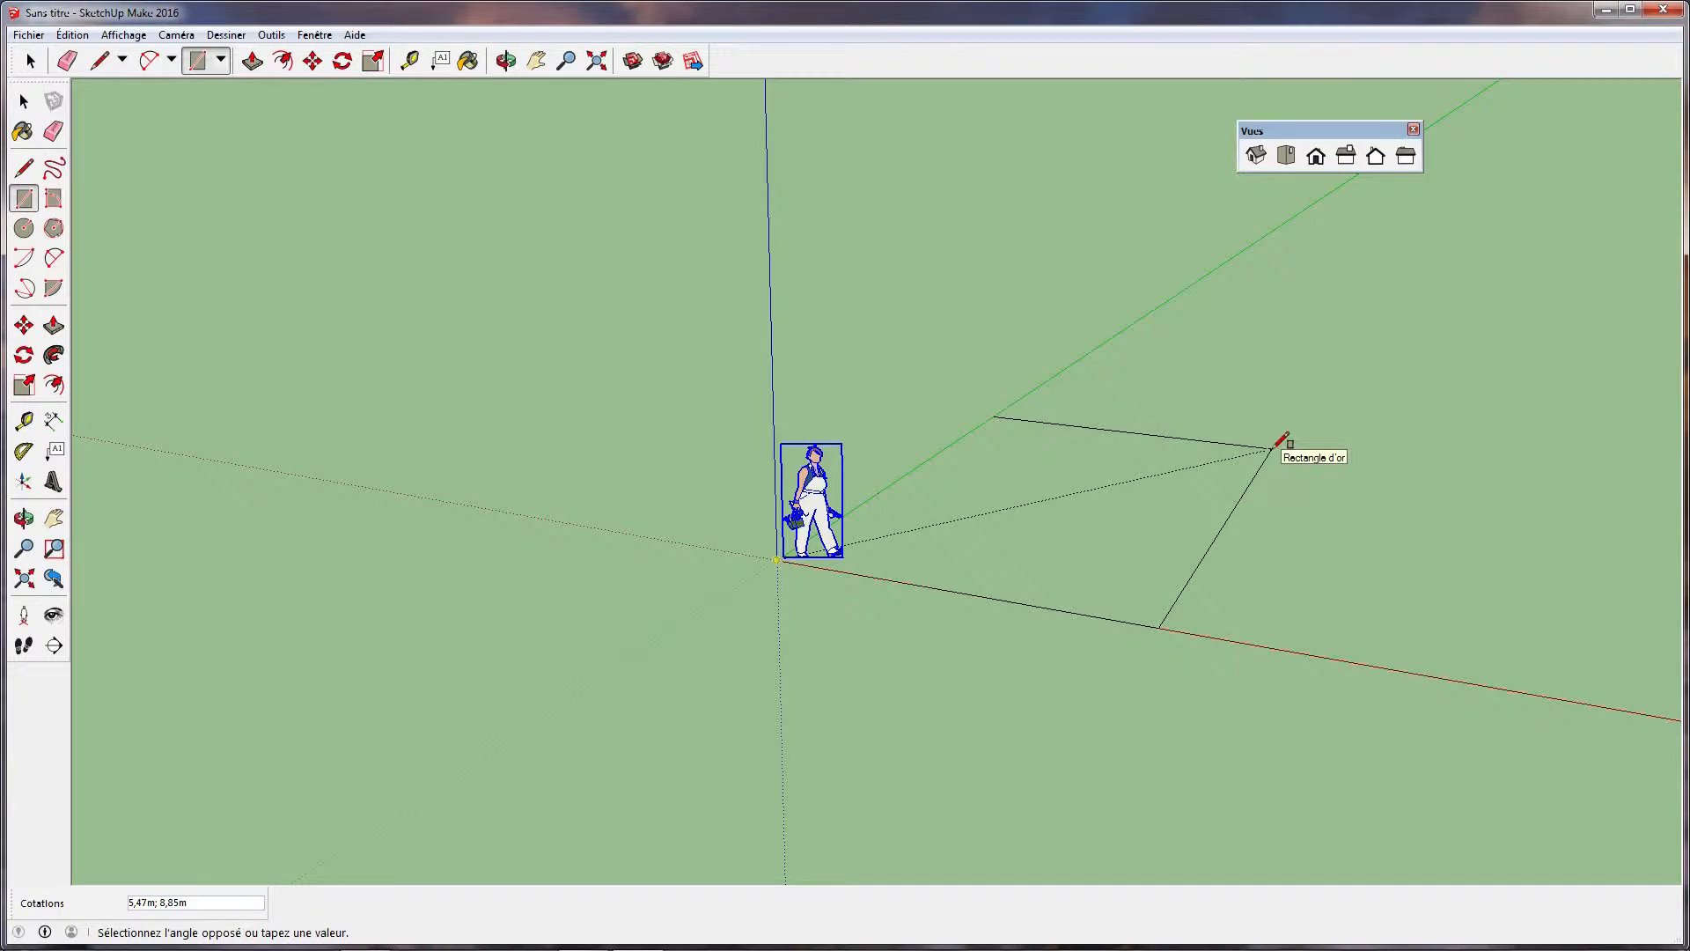
left_click(1271, 447)
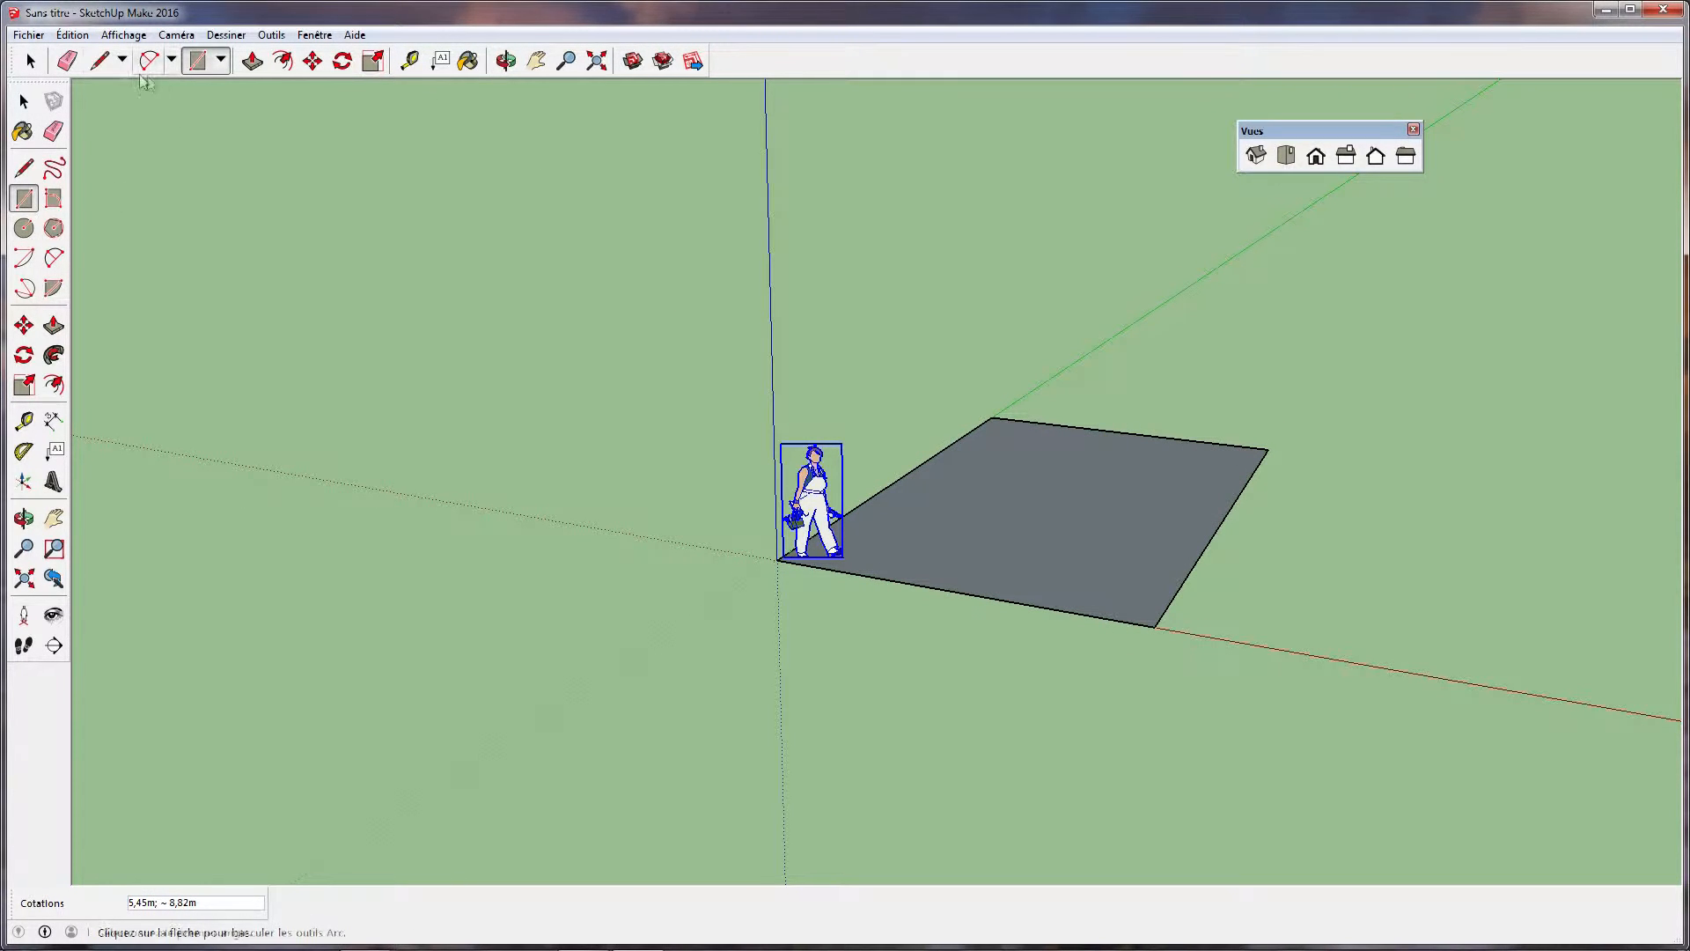
left_click(251, 61)
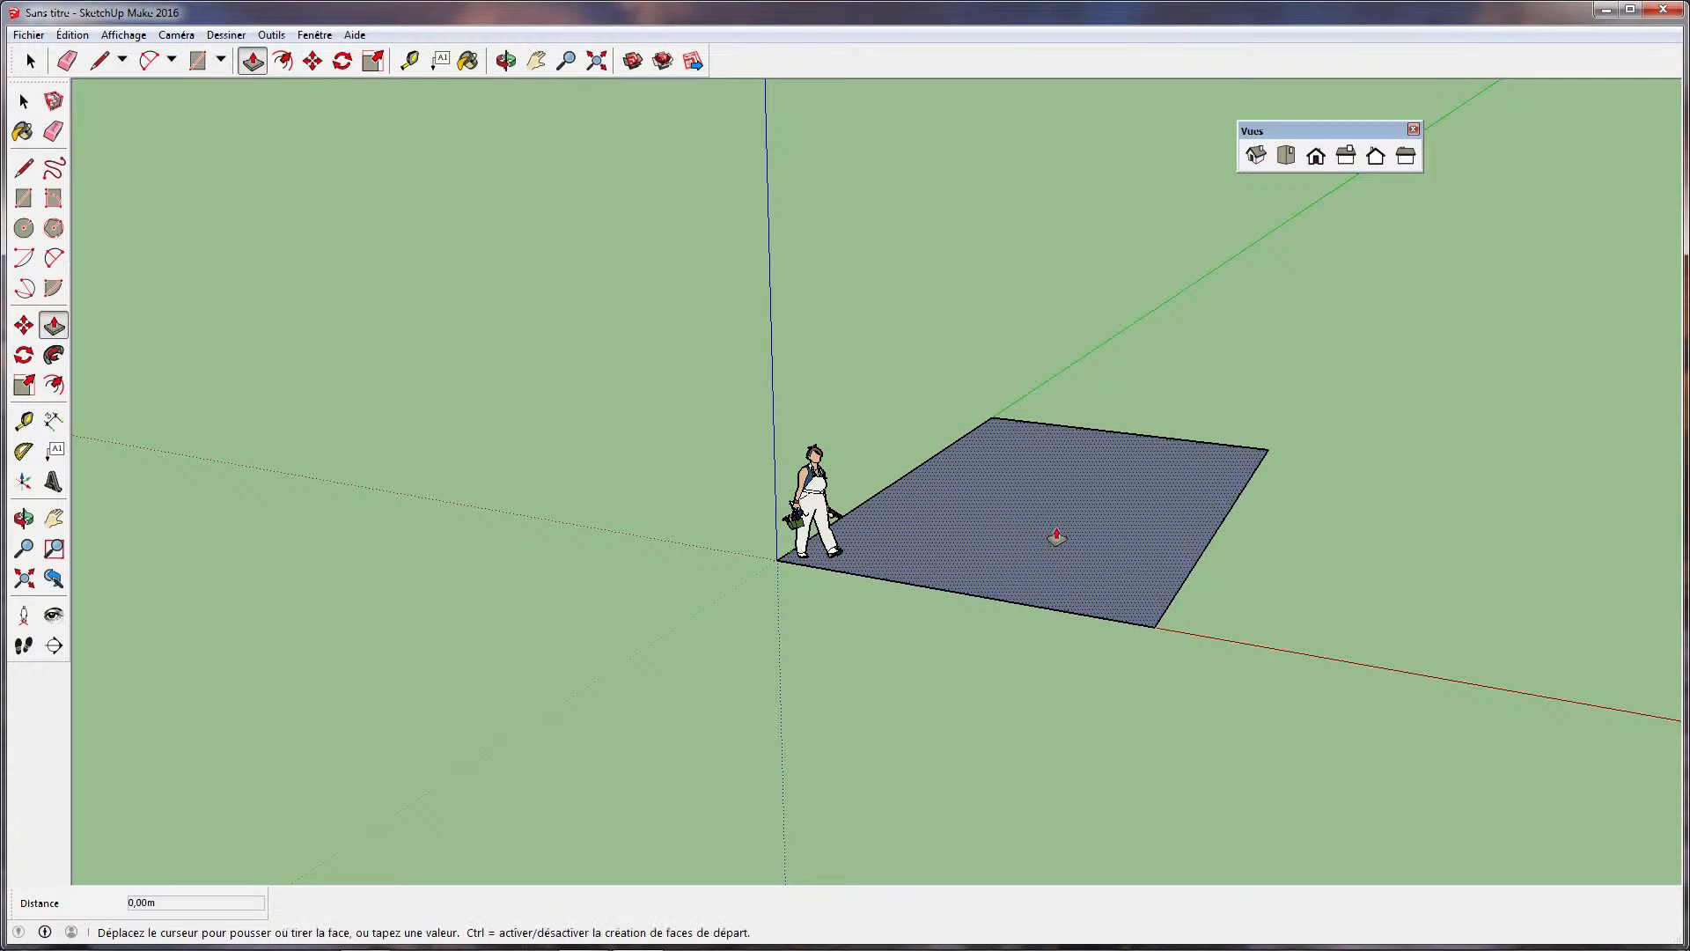
left_click(1069, 422)
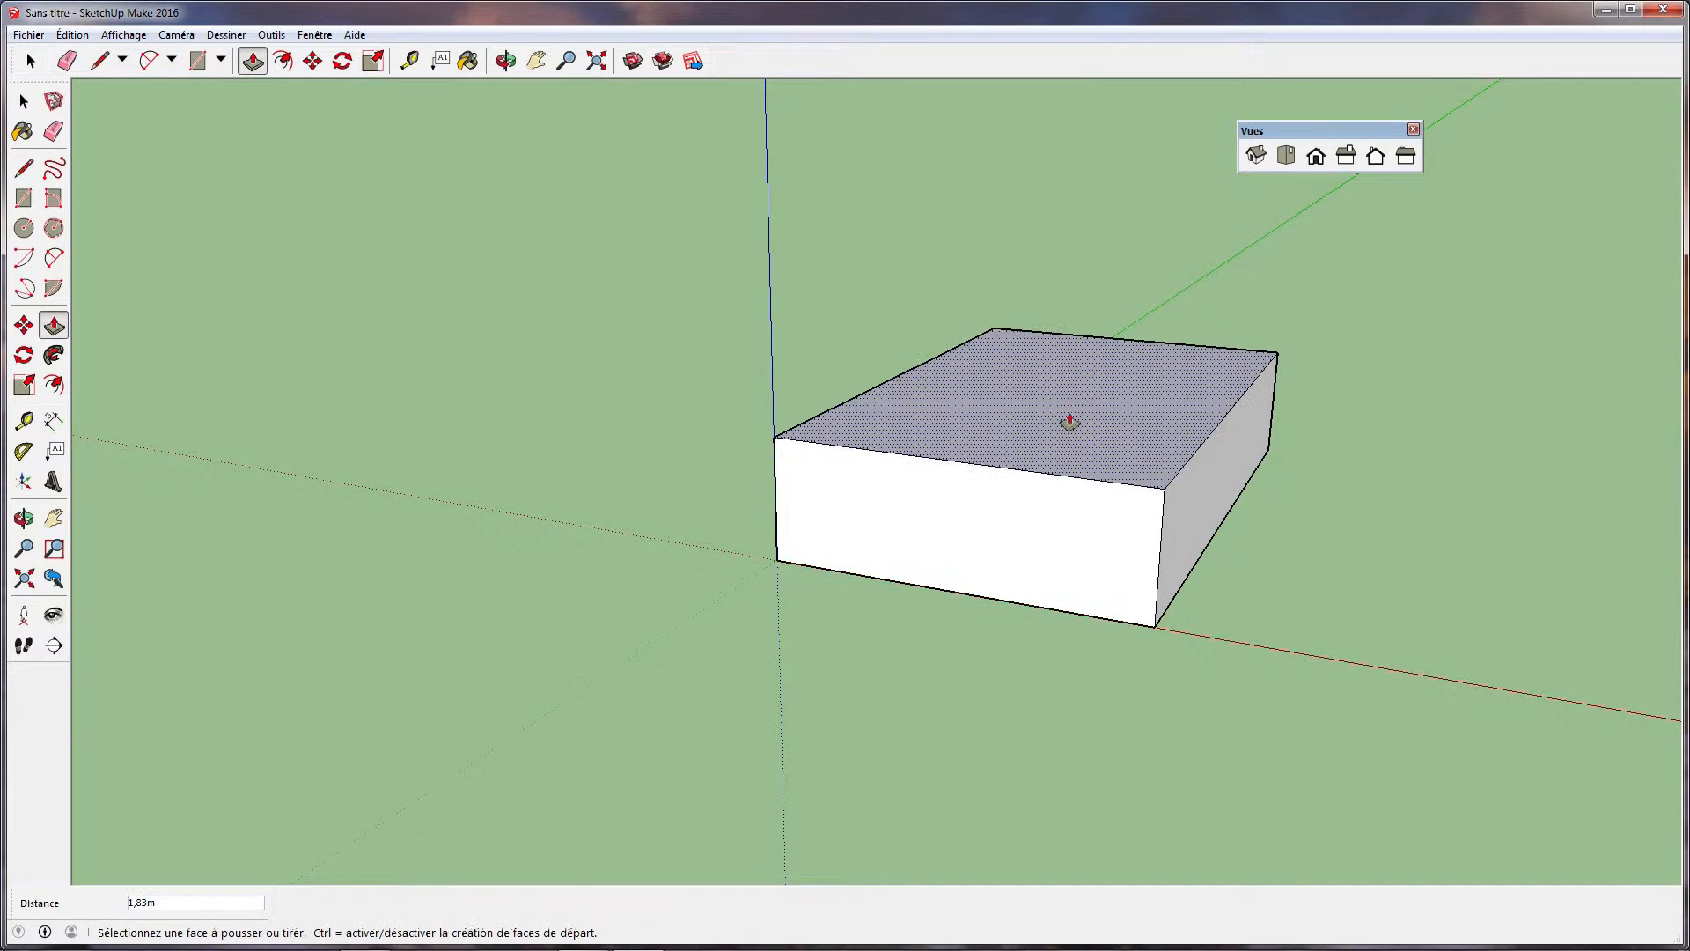
Look at the box in the isometric, top, front, right, back and left standard views, returning to the right and front views
left_click(1256, 157)
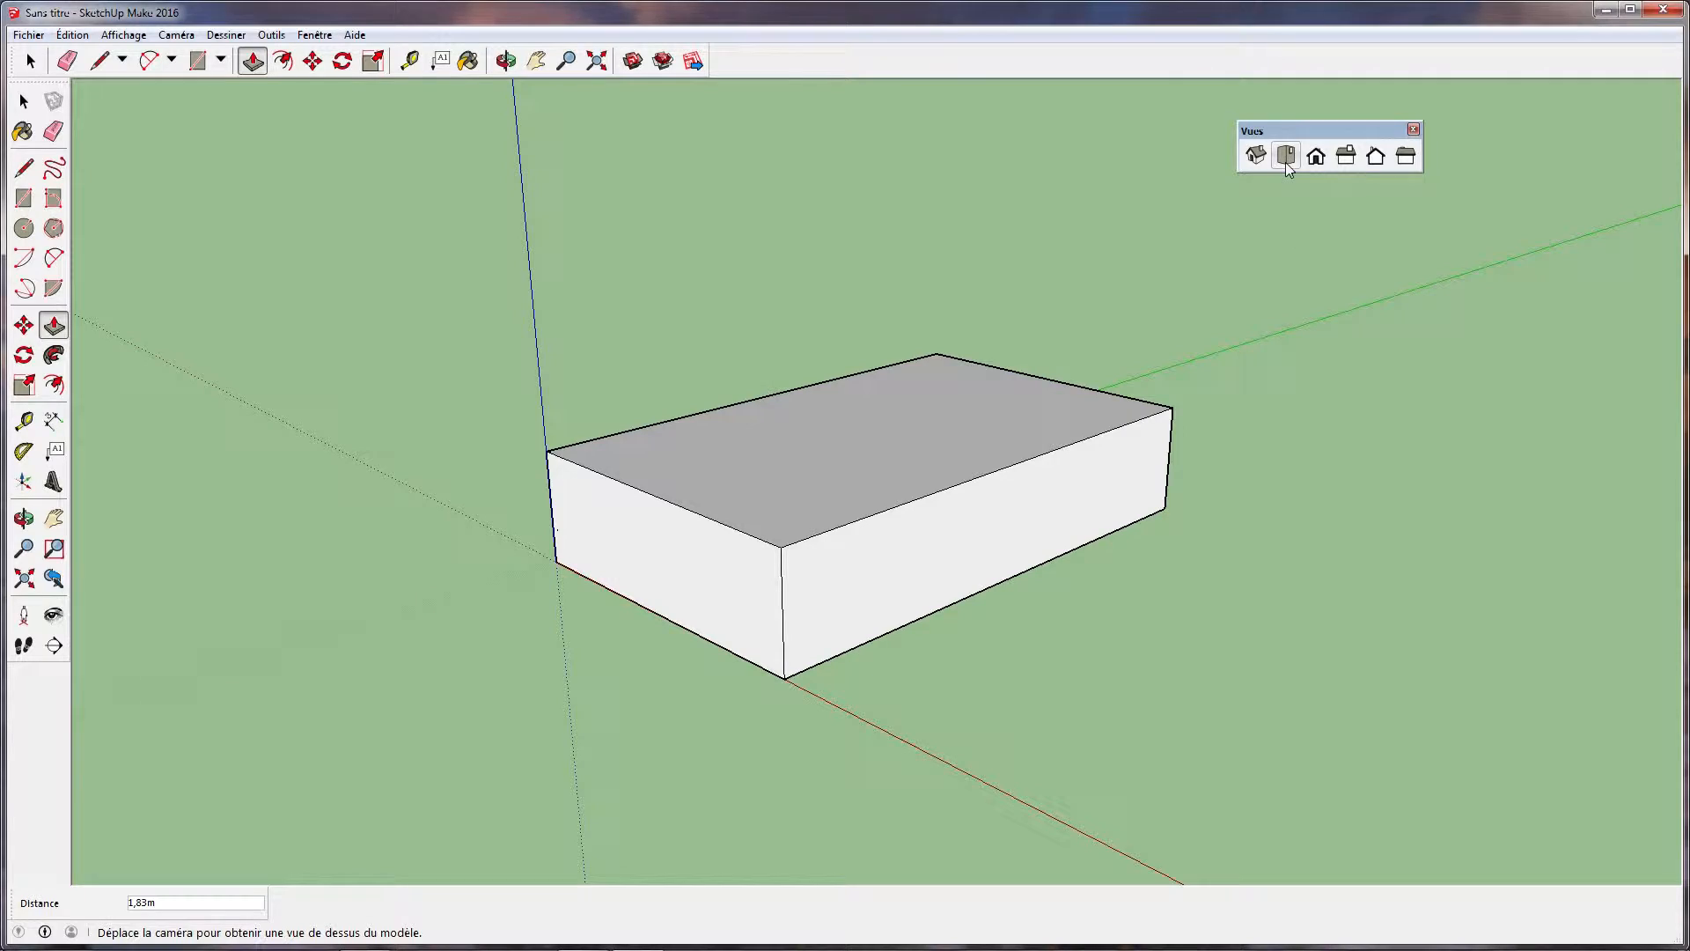
left_click(1287, 162)
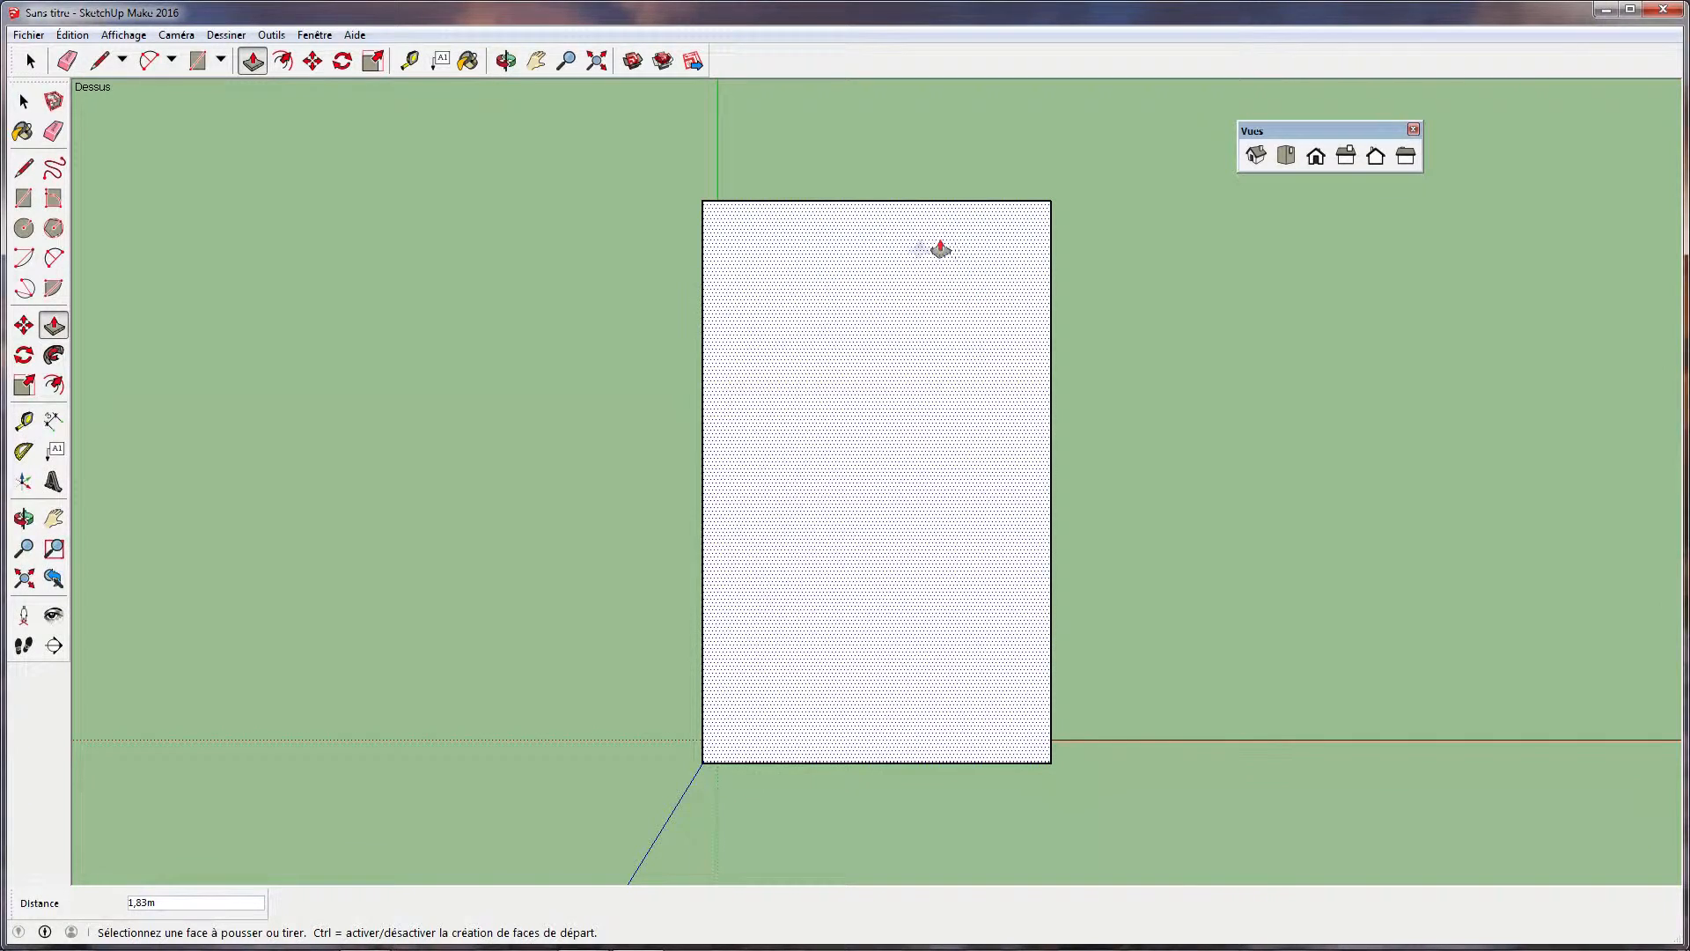
left_click(1316, 159)
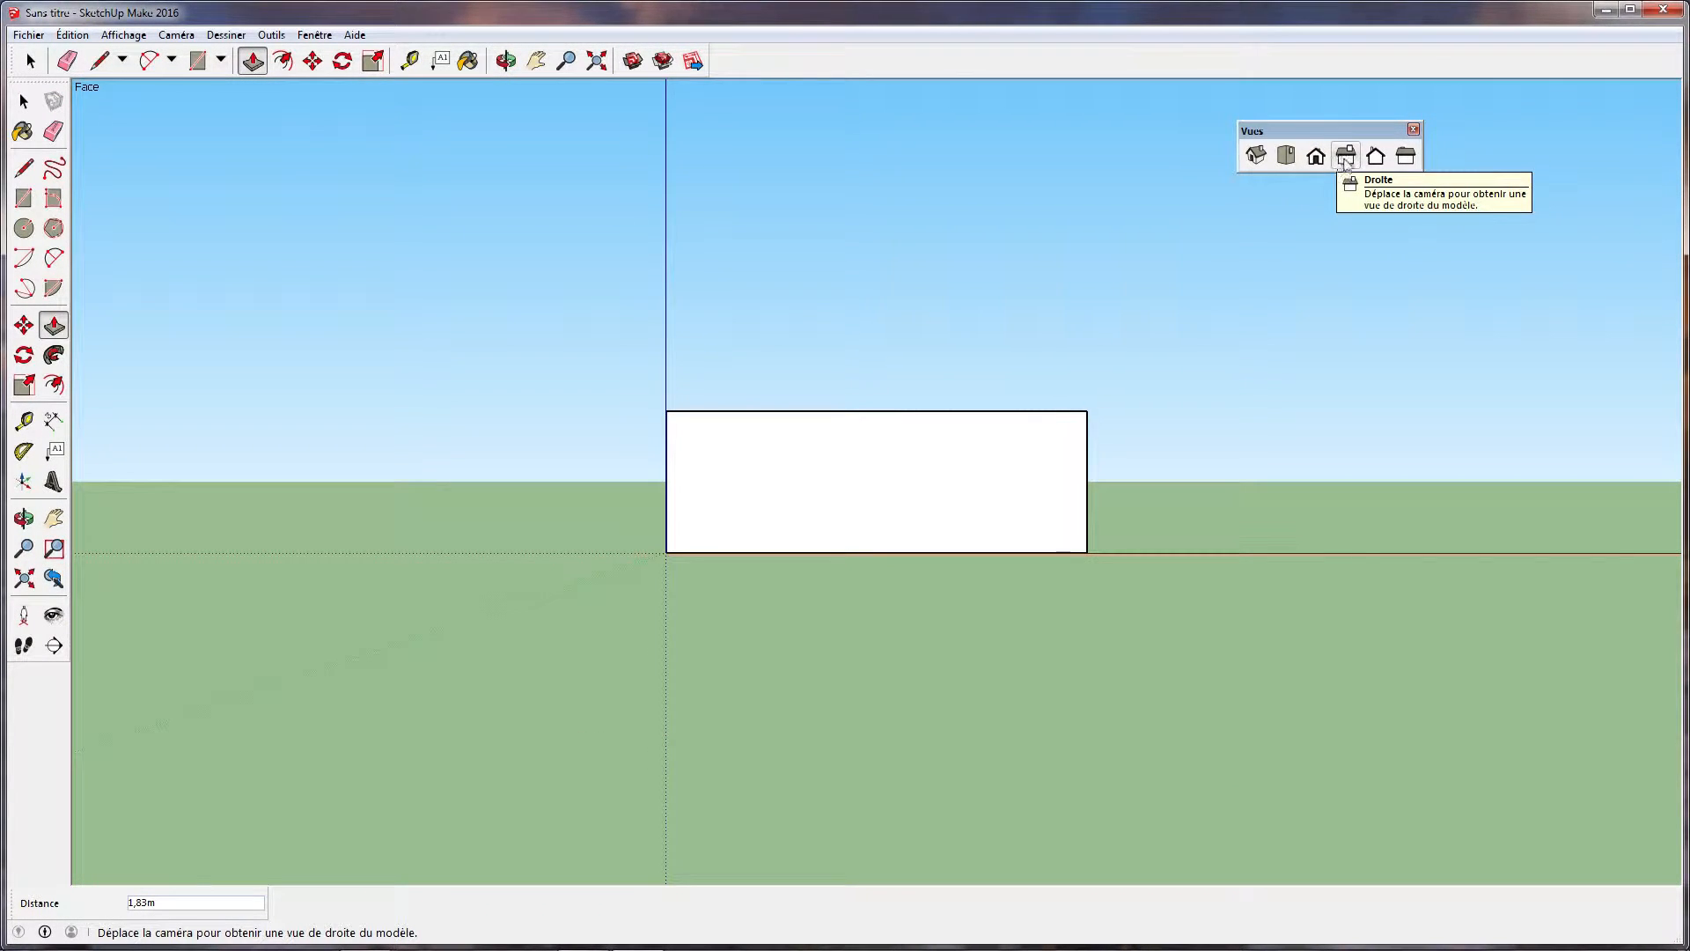
left_click(1347, 158)
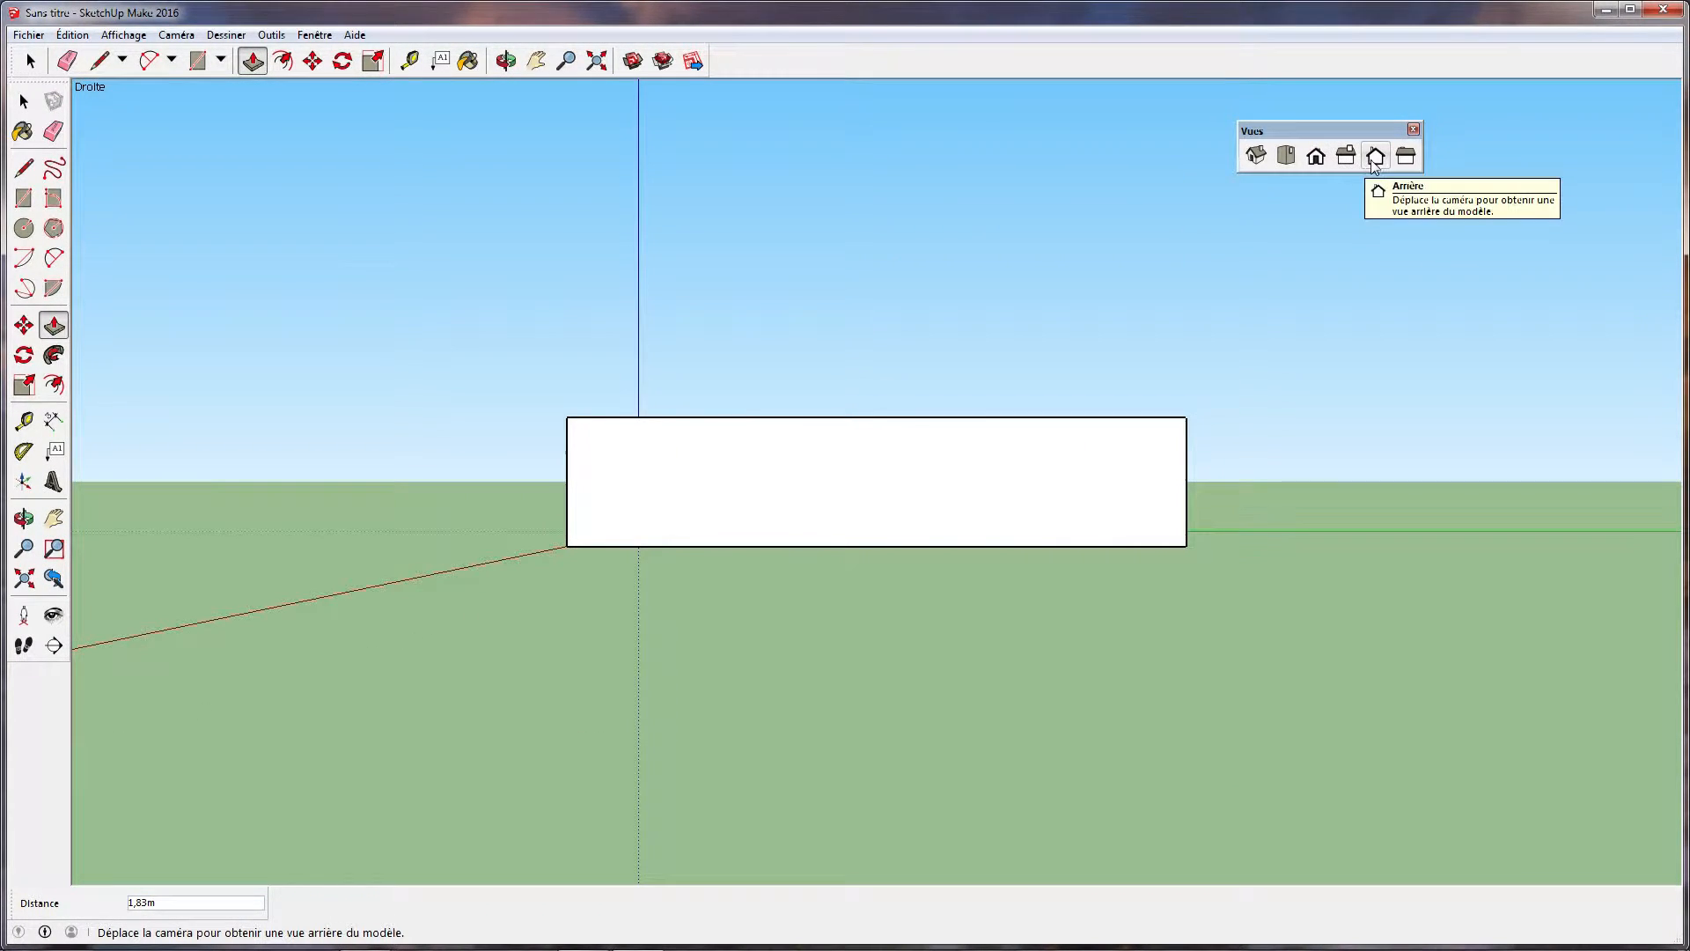
left_click(1376, 159)
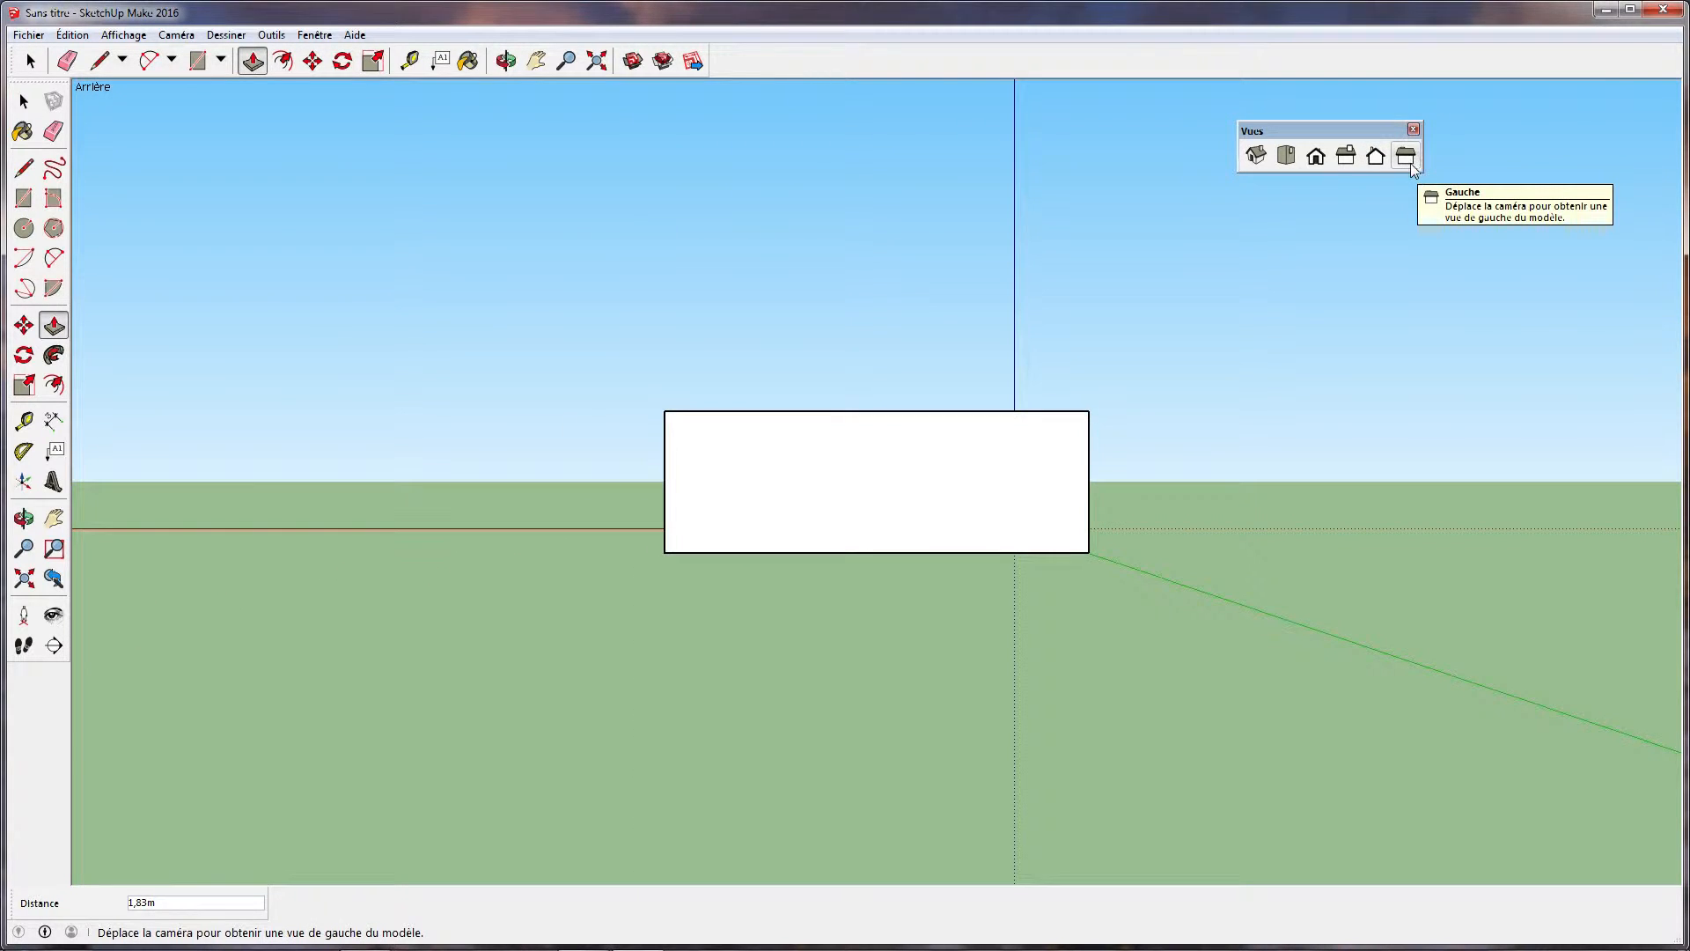
left_click(1409, 160)
left_click(1344, 159)
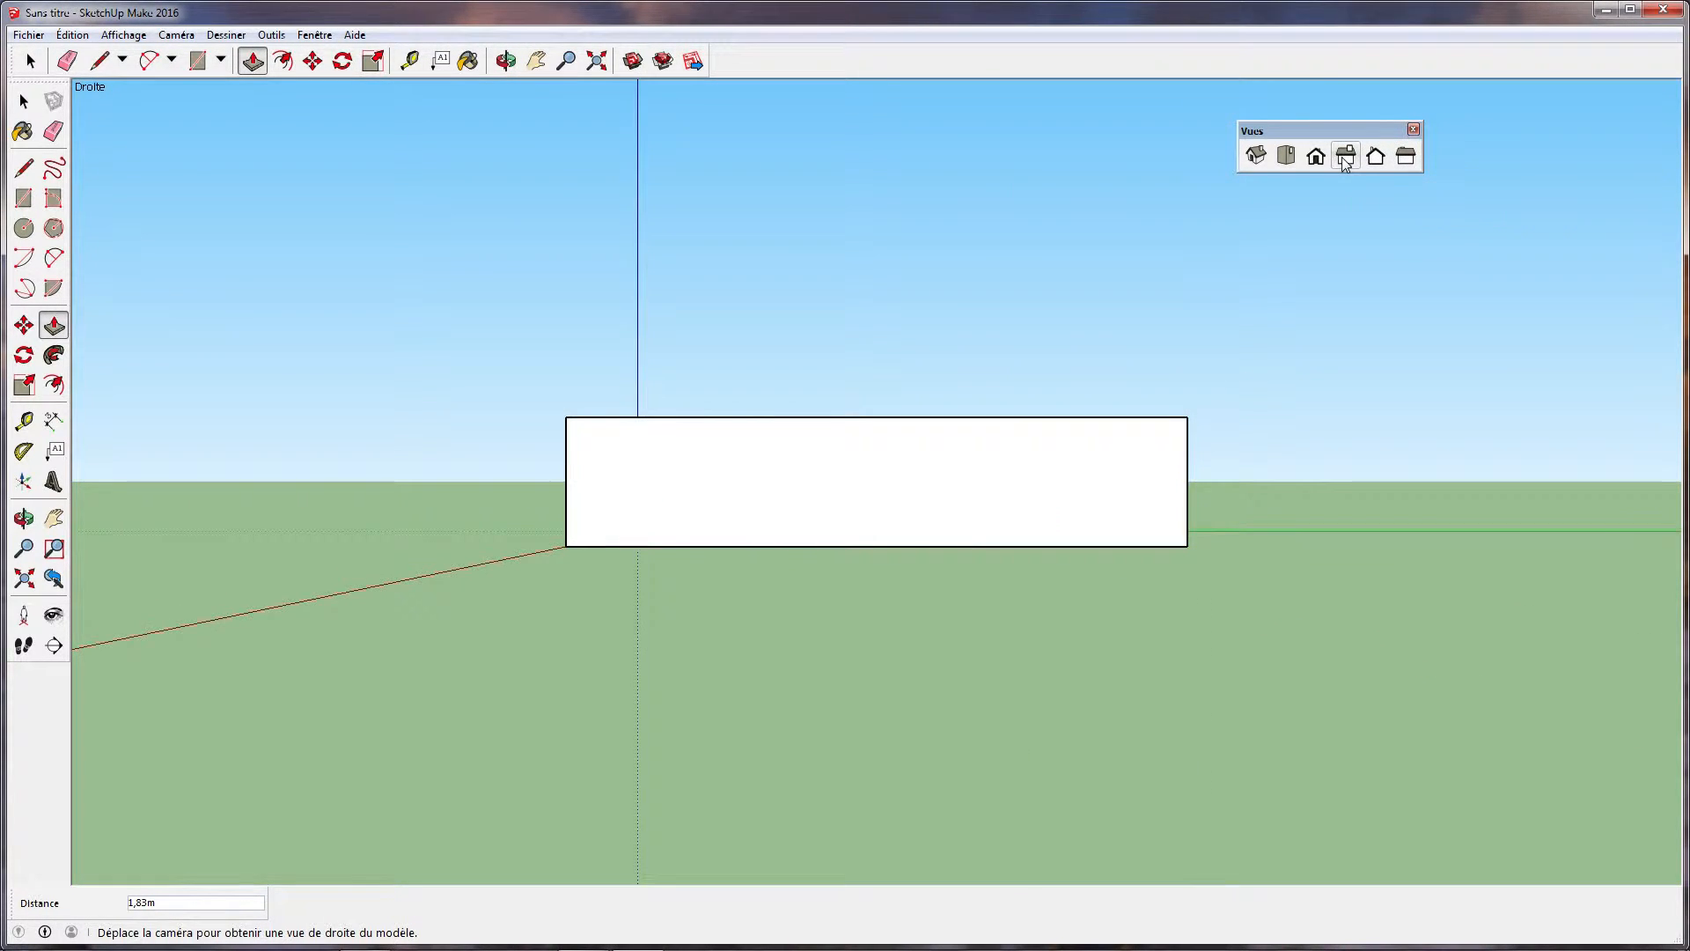
left_click(1320, 158)
Orbit around the box to examine its top and side faces from several directions
middle_click_drag(1169, 380, 808, 513)
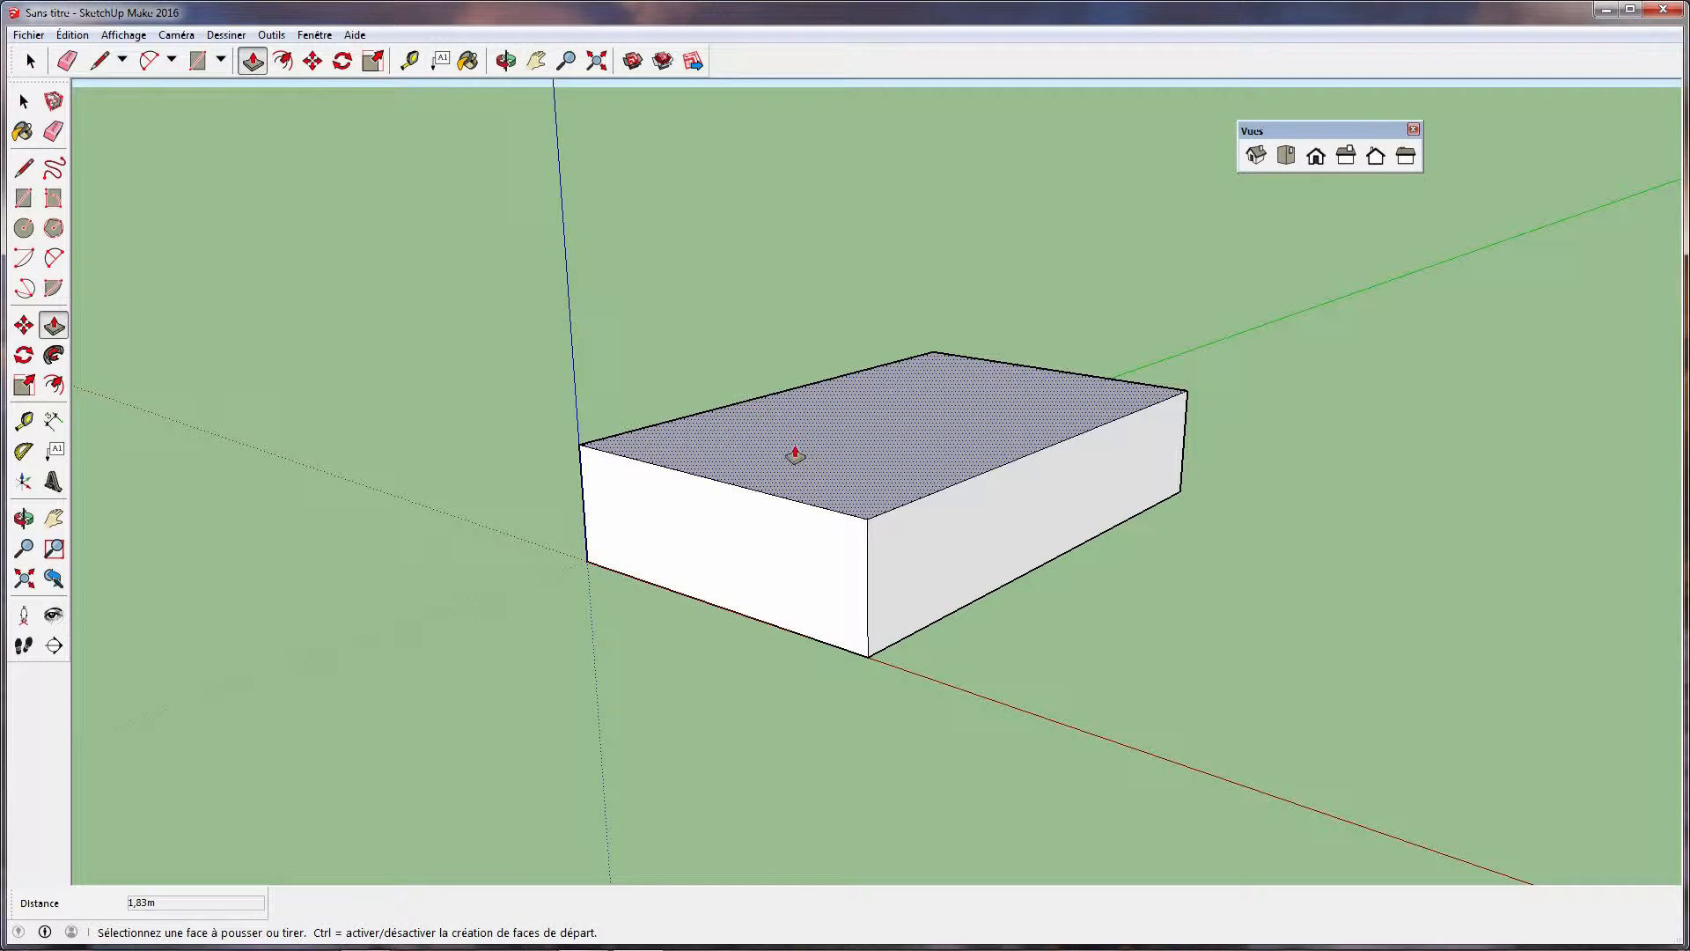
scroll(794, 468, "up", 3)
middle_click_drag(793, 468, 1027, 463)
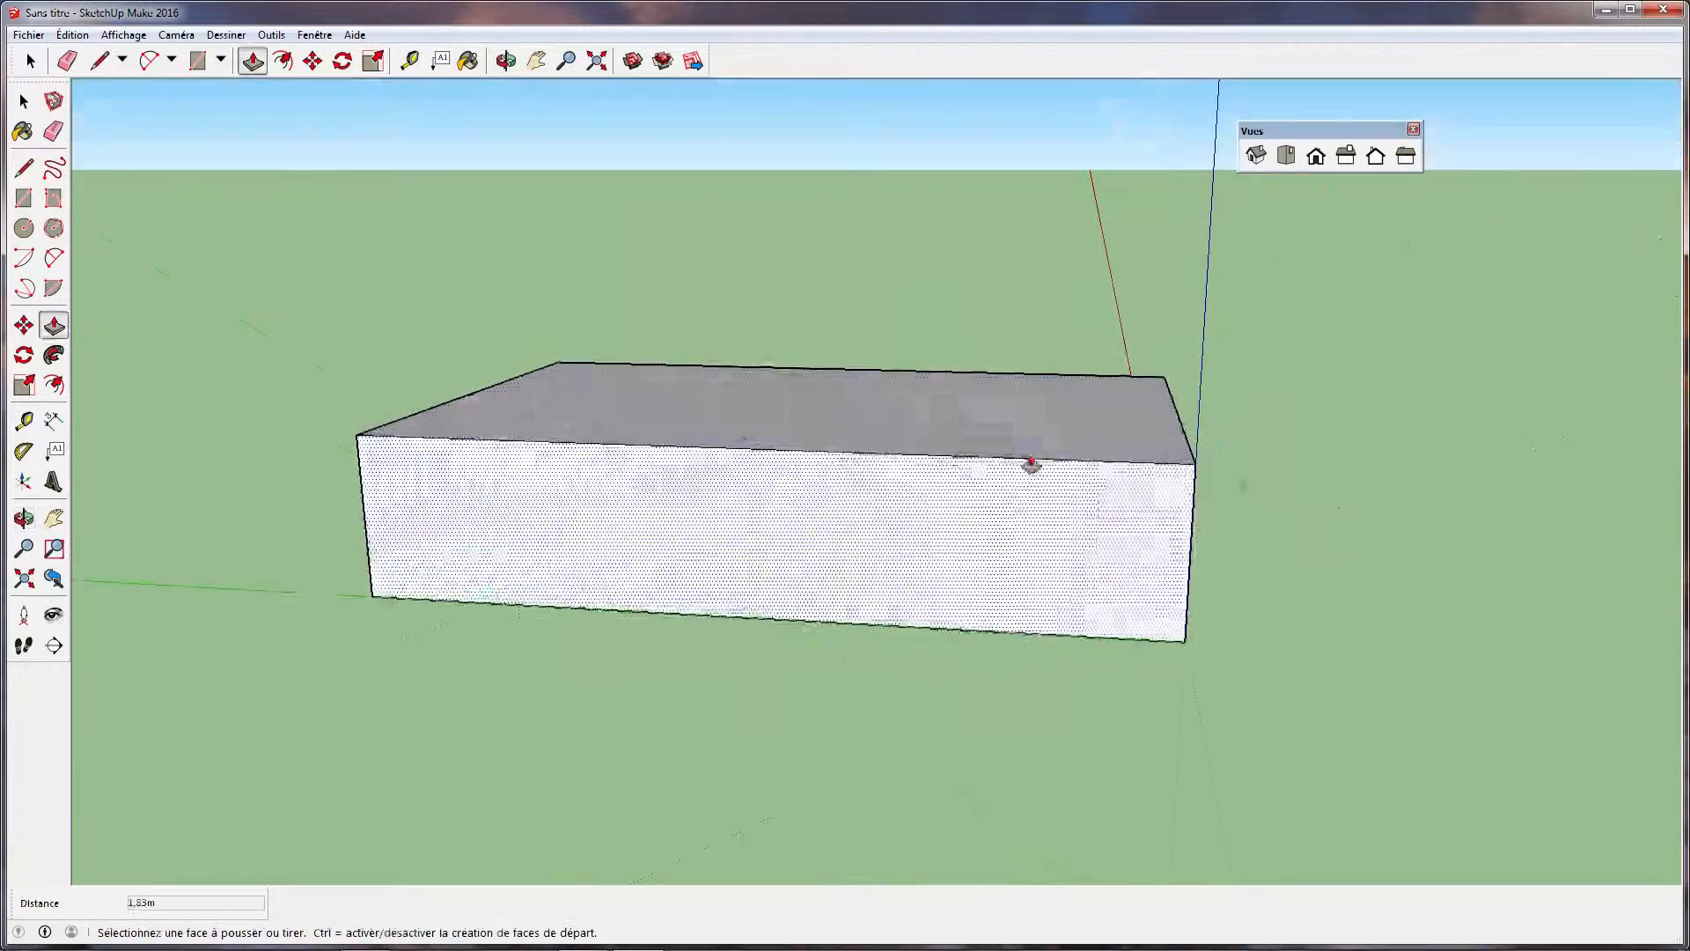
middle_click_drag(630, 419, 905, 509)
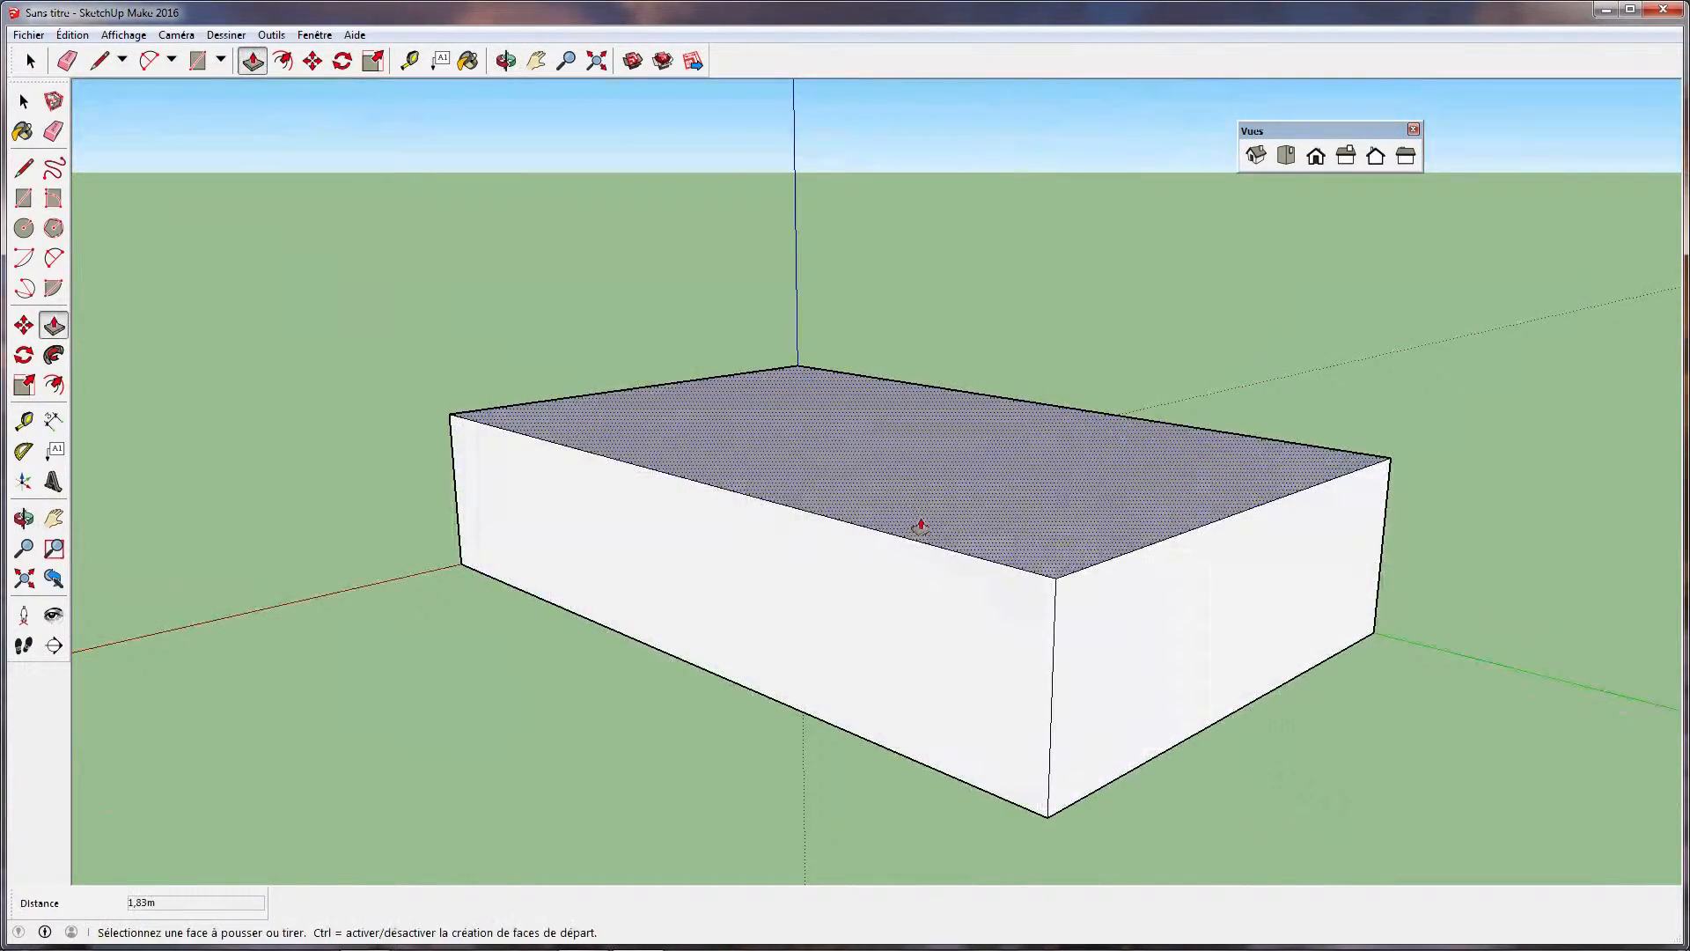
middle_click_drag(1257, 500, 405, 527)
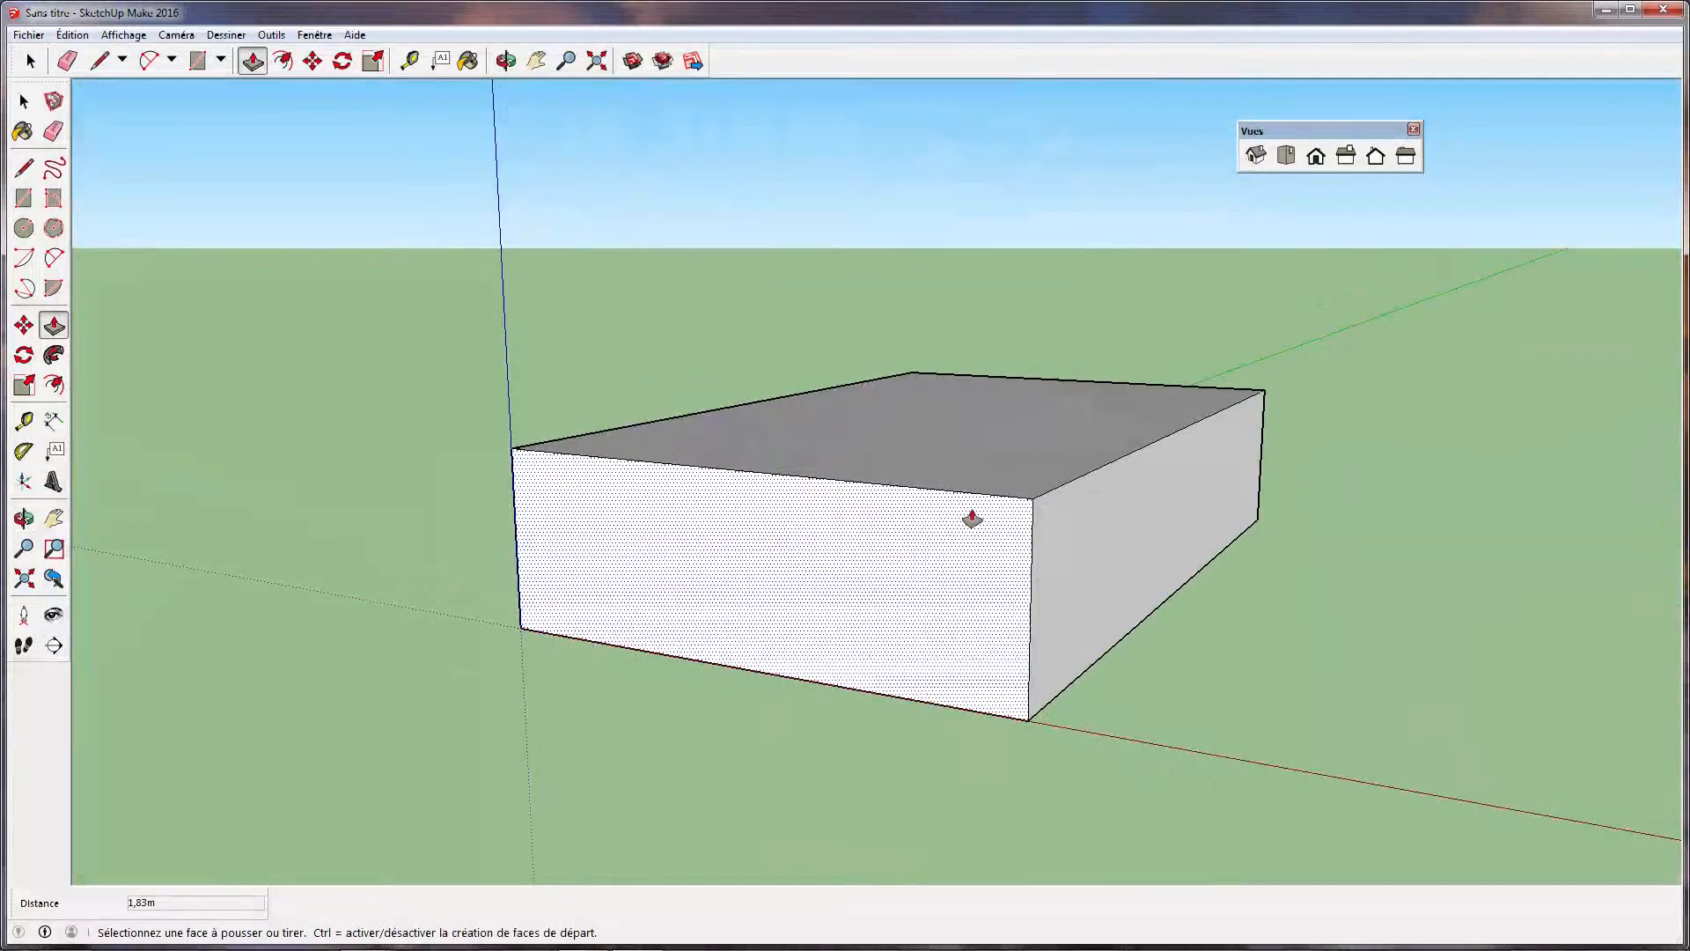
middle_click_drag(1026, 473, 851, 512)
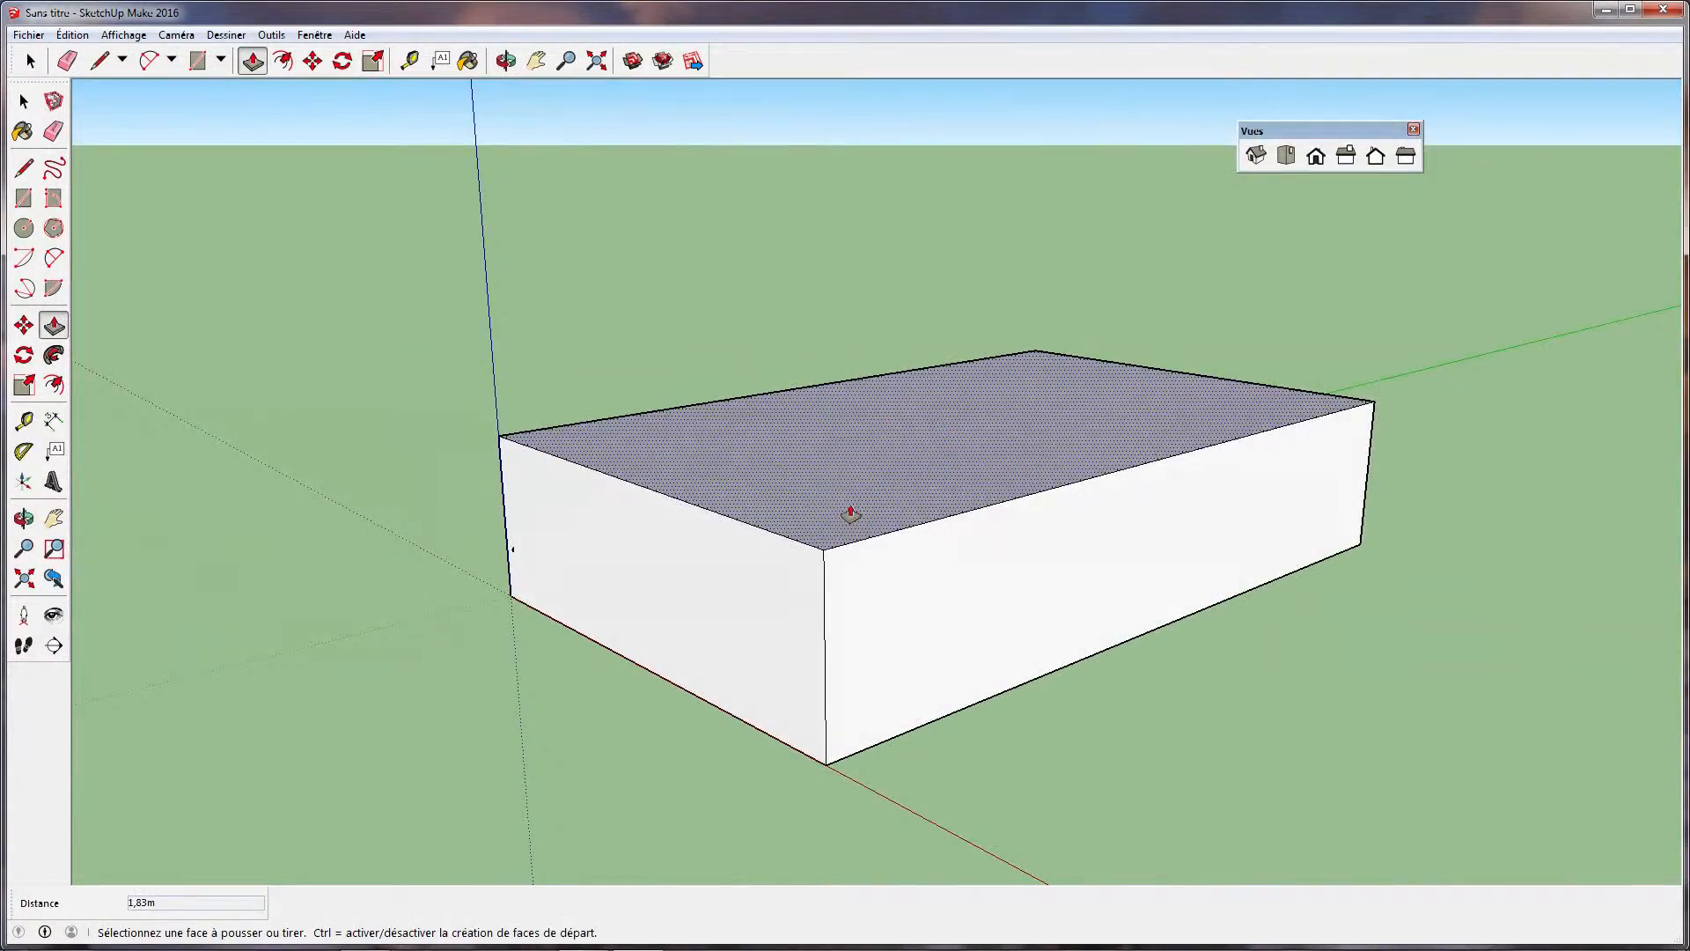
middle_click_drag(671, 476, 1019, 508)
Zoom in and out on the box's front face and examine the box from a higher corner angle
scroll(909, 506, "up", 3)
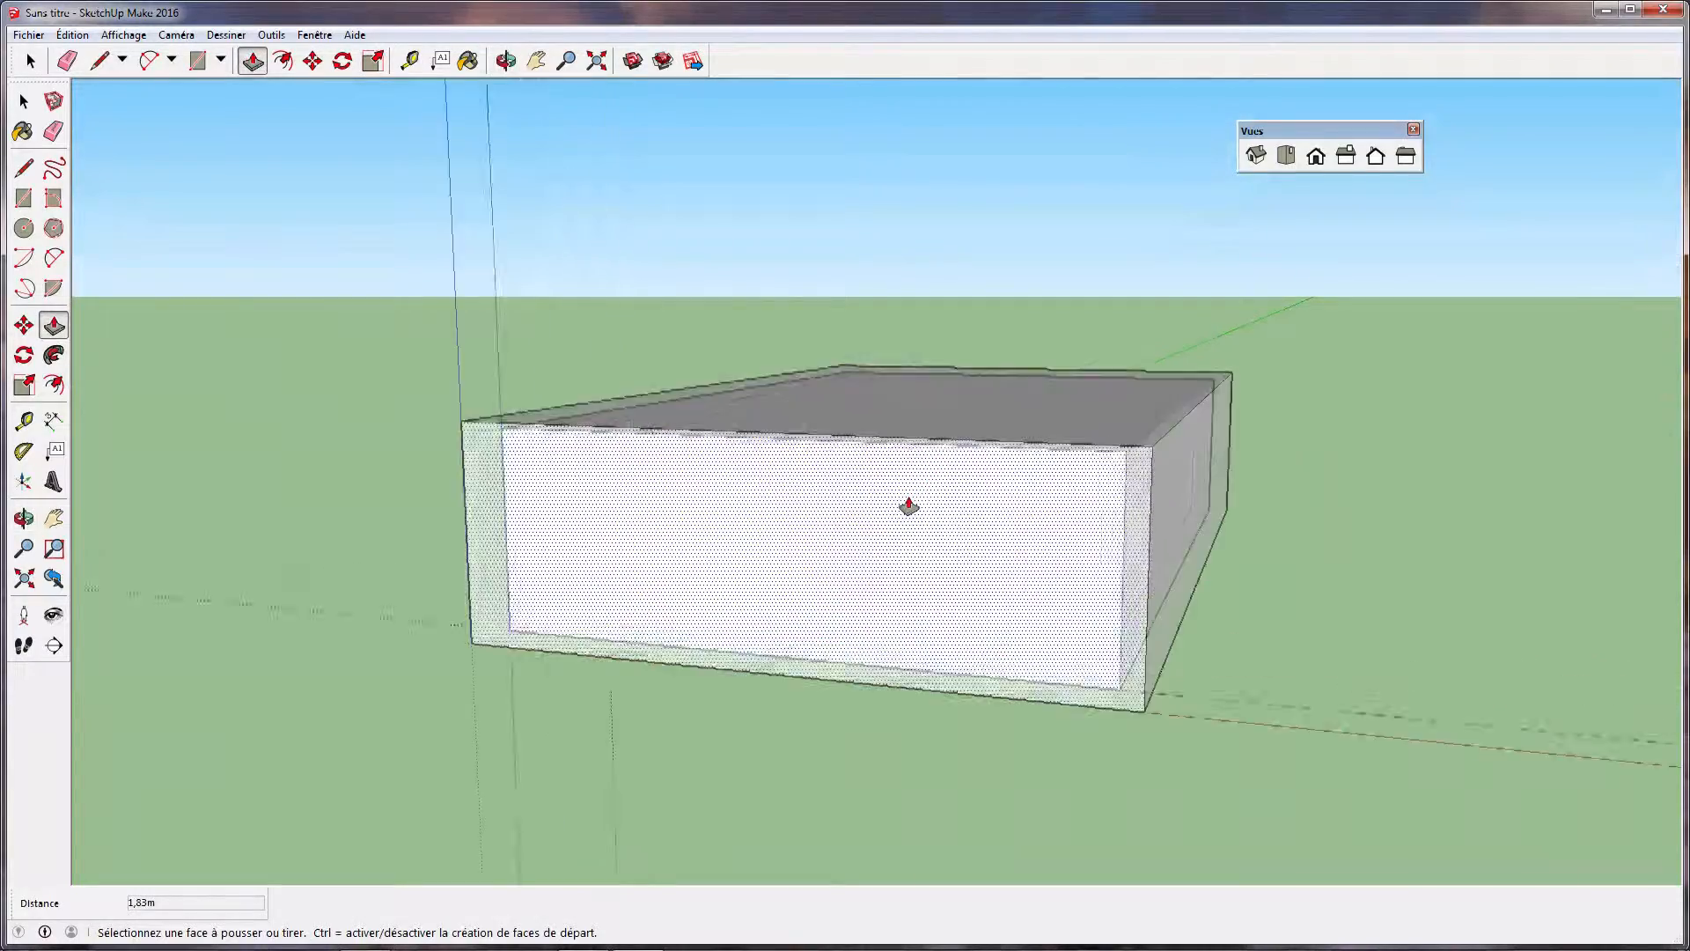
scroll(909, 506, "down", 5)
scroll(908, 506, "up", 8)
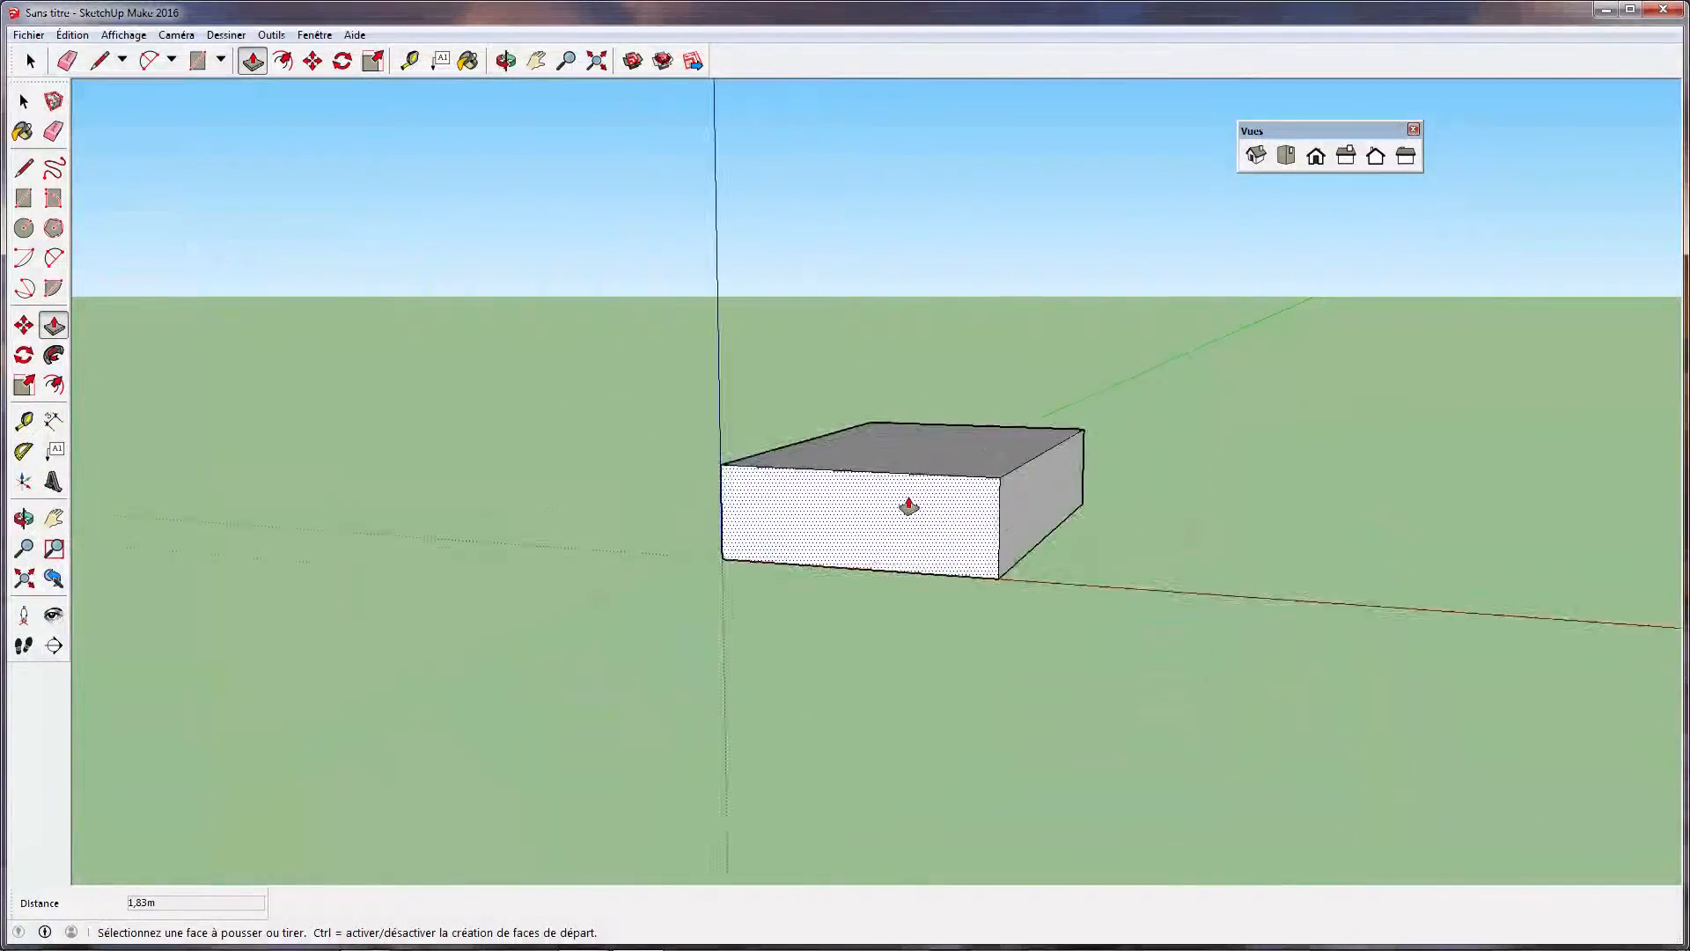
scroll(926, 607, "up", 3)
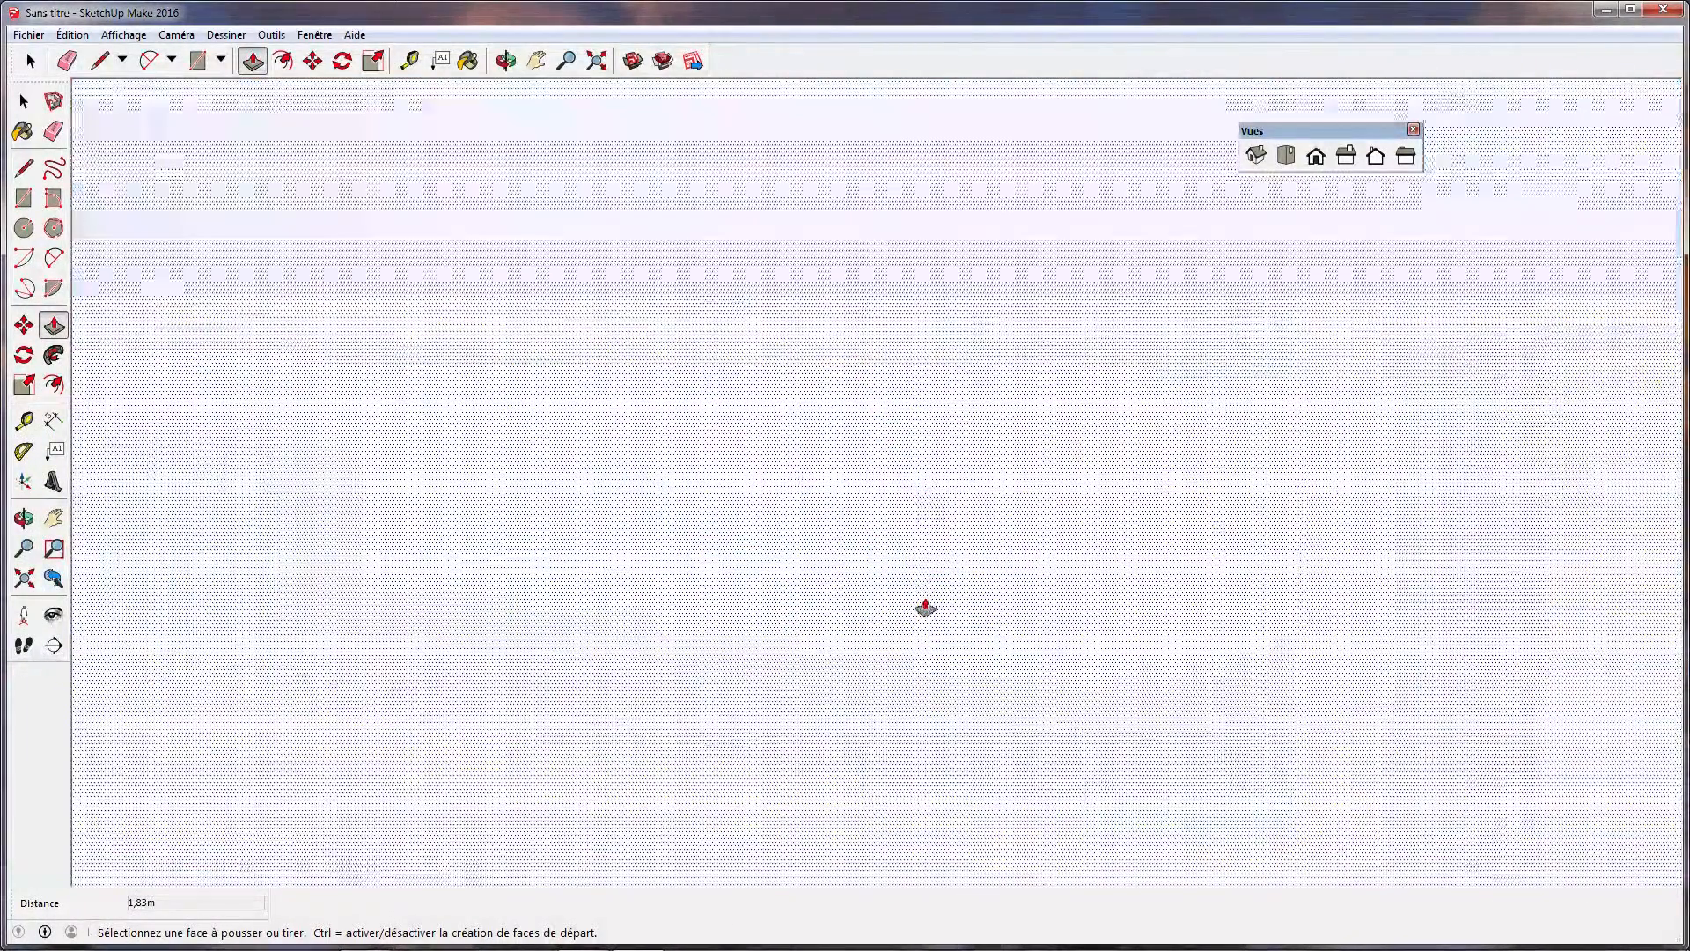
scroll(917, 558, "down", 2)
scroll(917, 558, "down", 6)
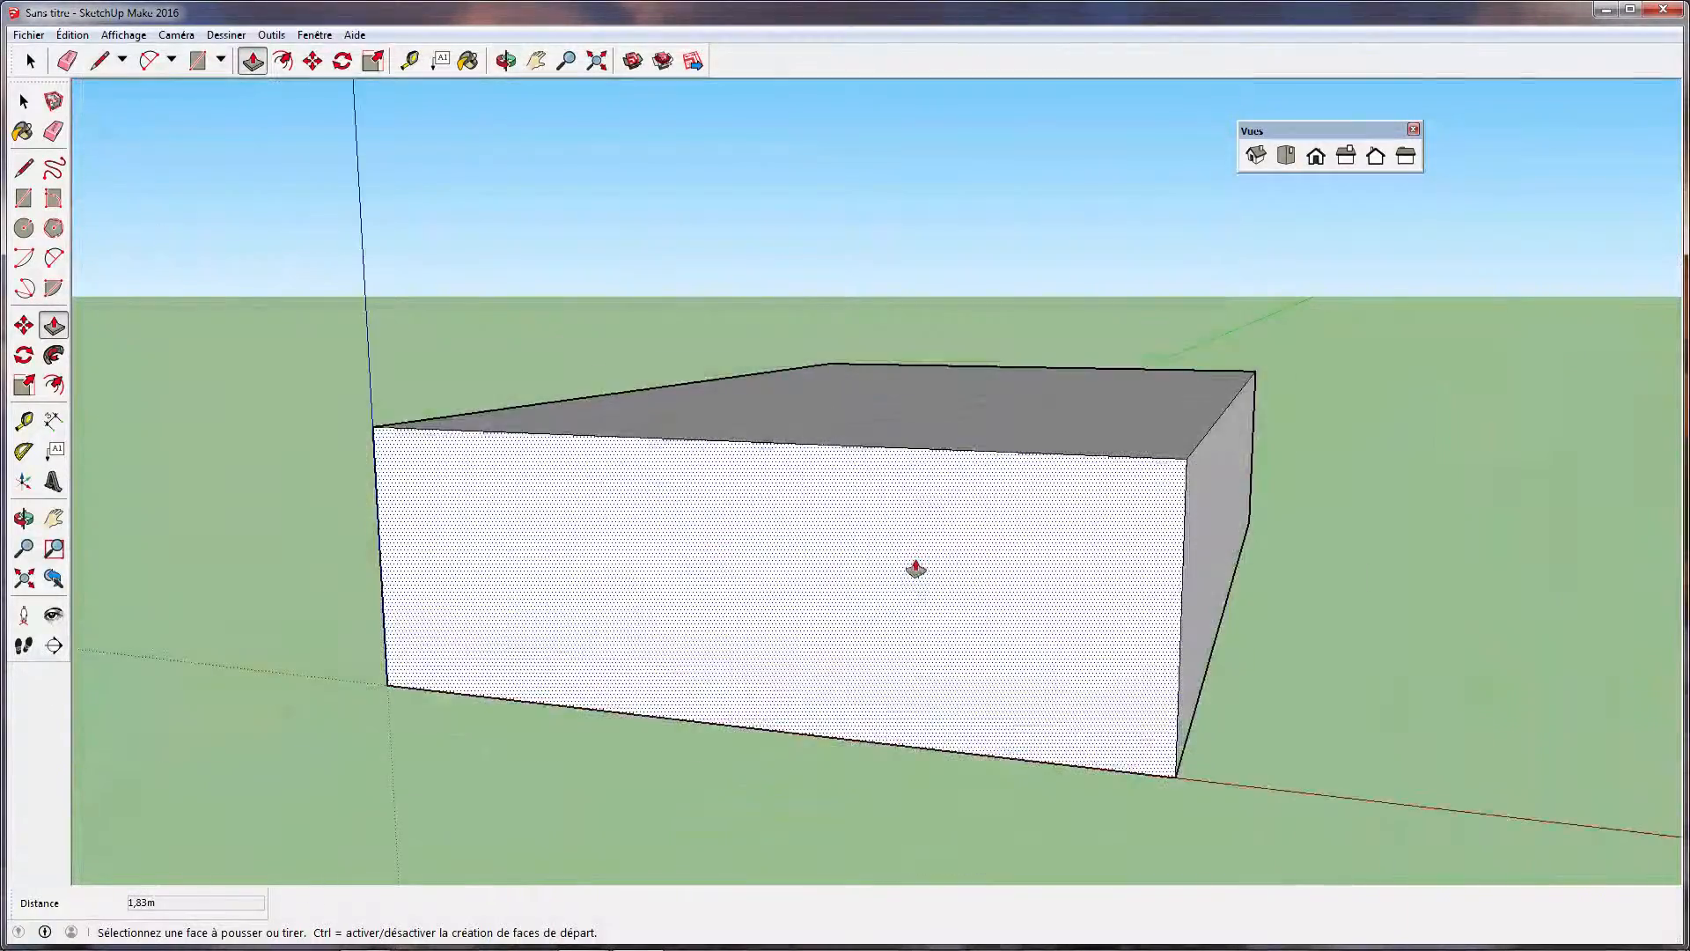
middle_click_drag(1143, 540, 1077, 693)
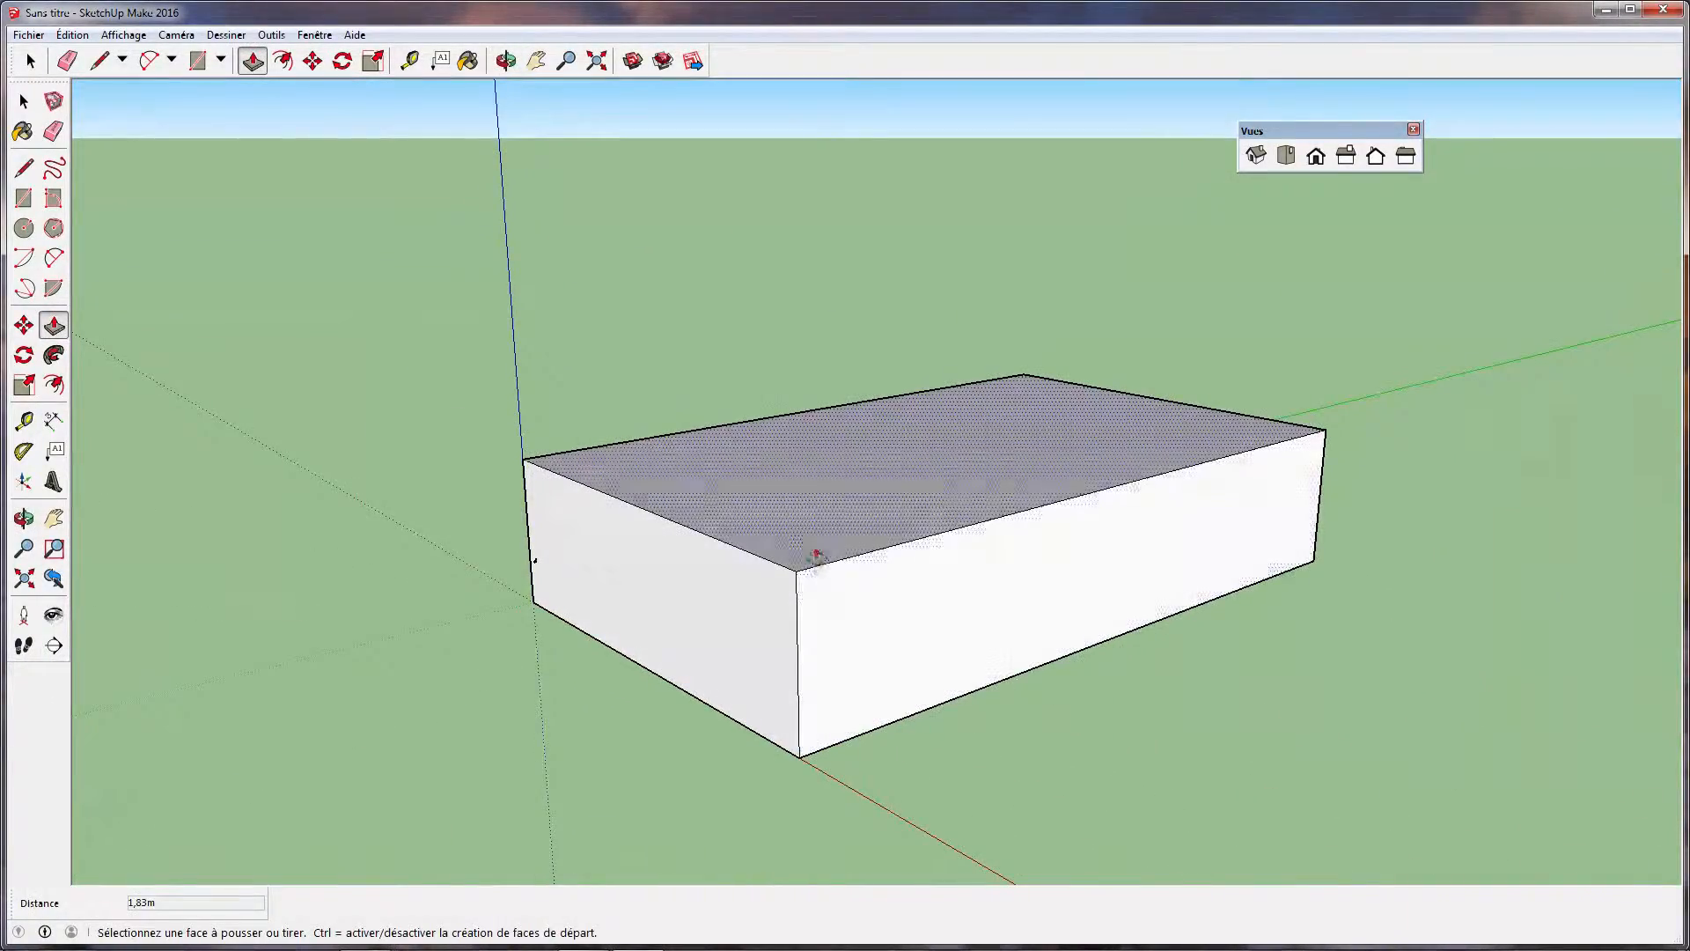
scroll(798, 537, "up", 4)
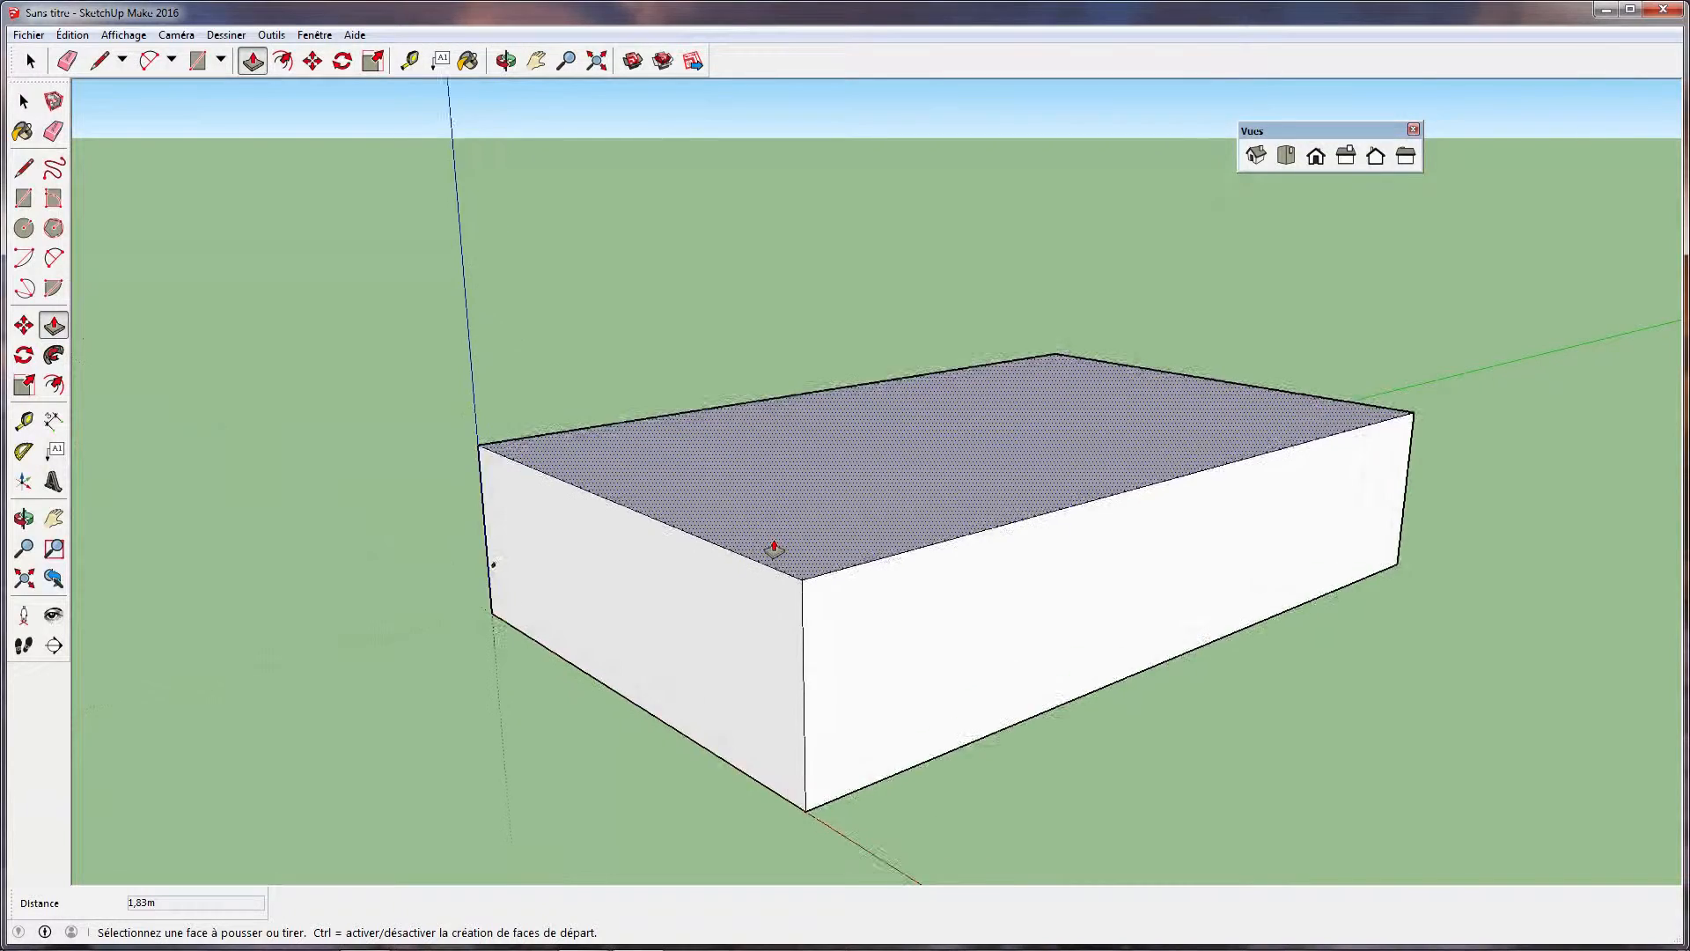
Zoom far out from the box and back in close, and orbit around its front and top faces
scroll(787, 565, "down", 1)
scroll(788, 565, "down", 8)
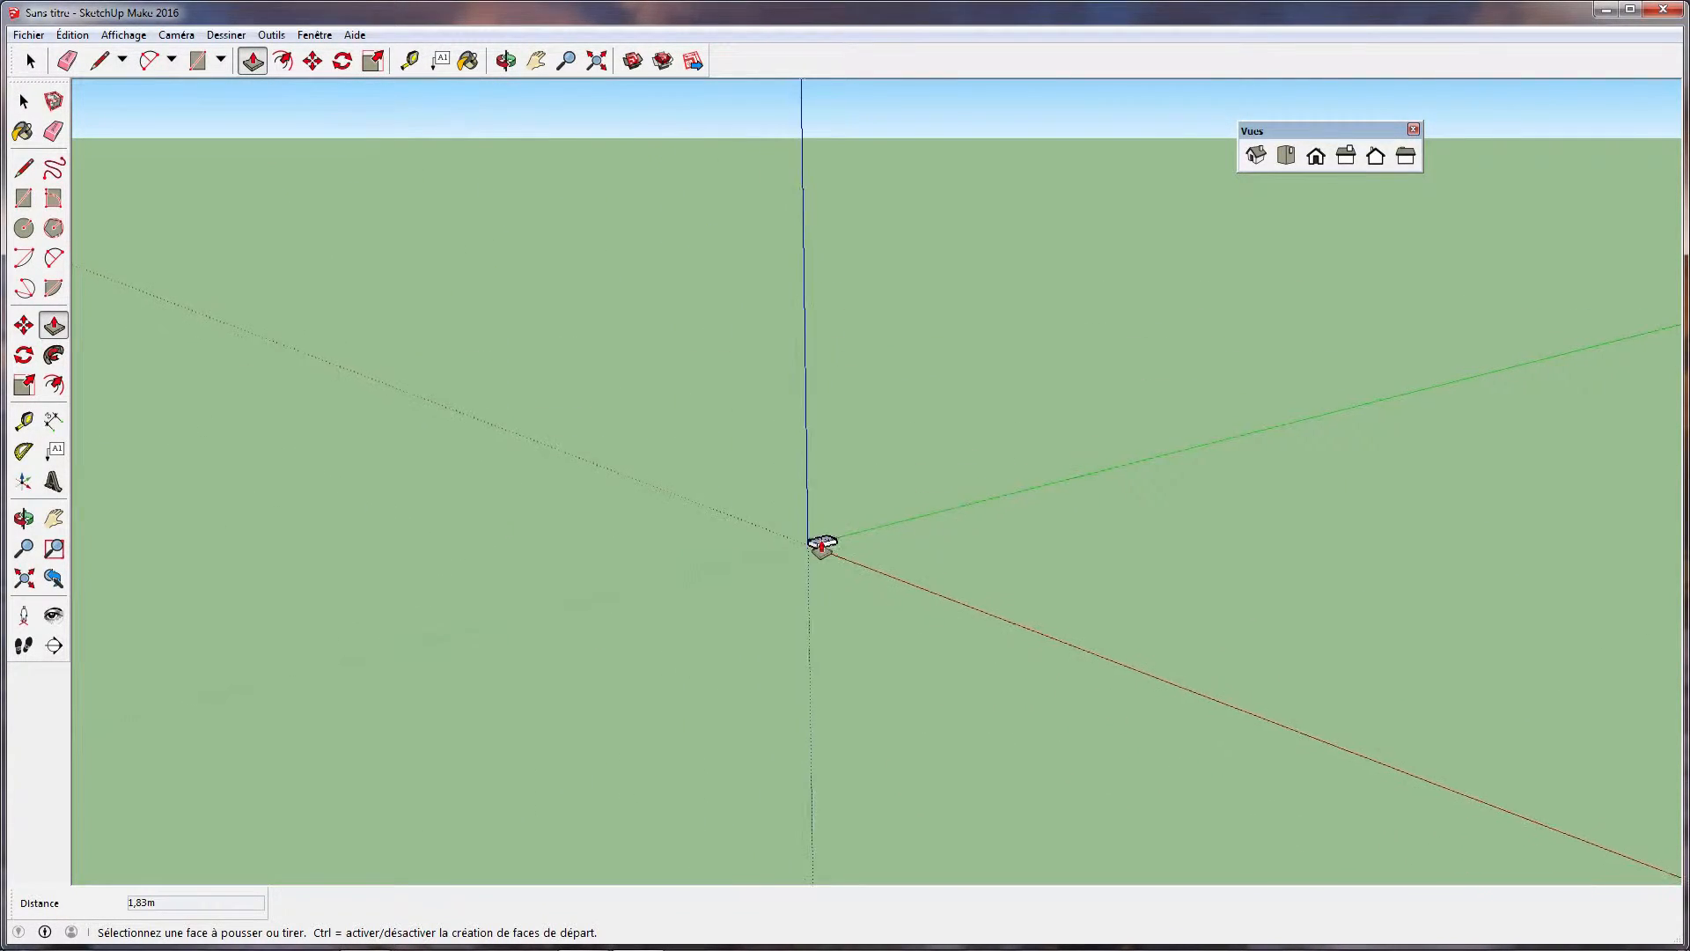
scroll(801, 532, "up", 2)
scroll(801, 537, "up", 8)
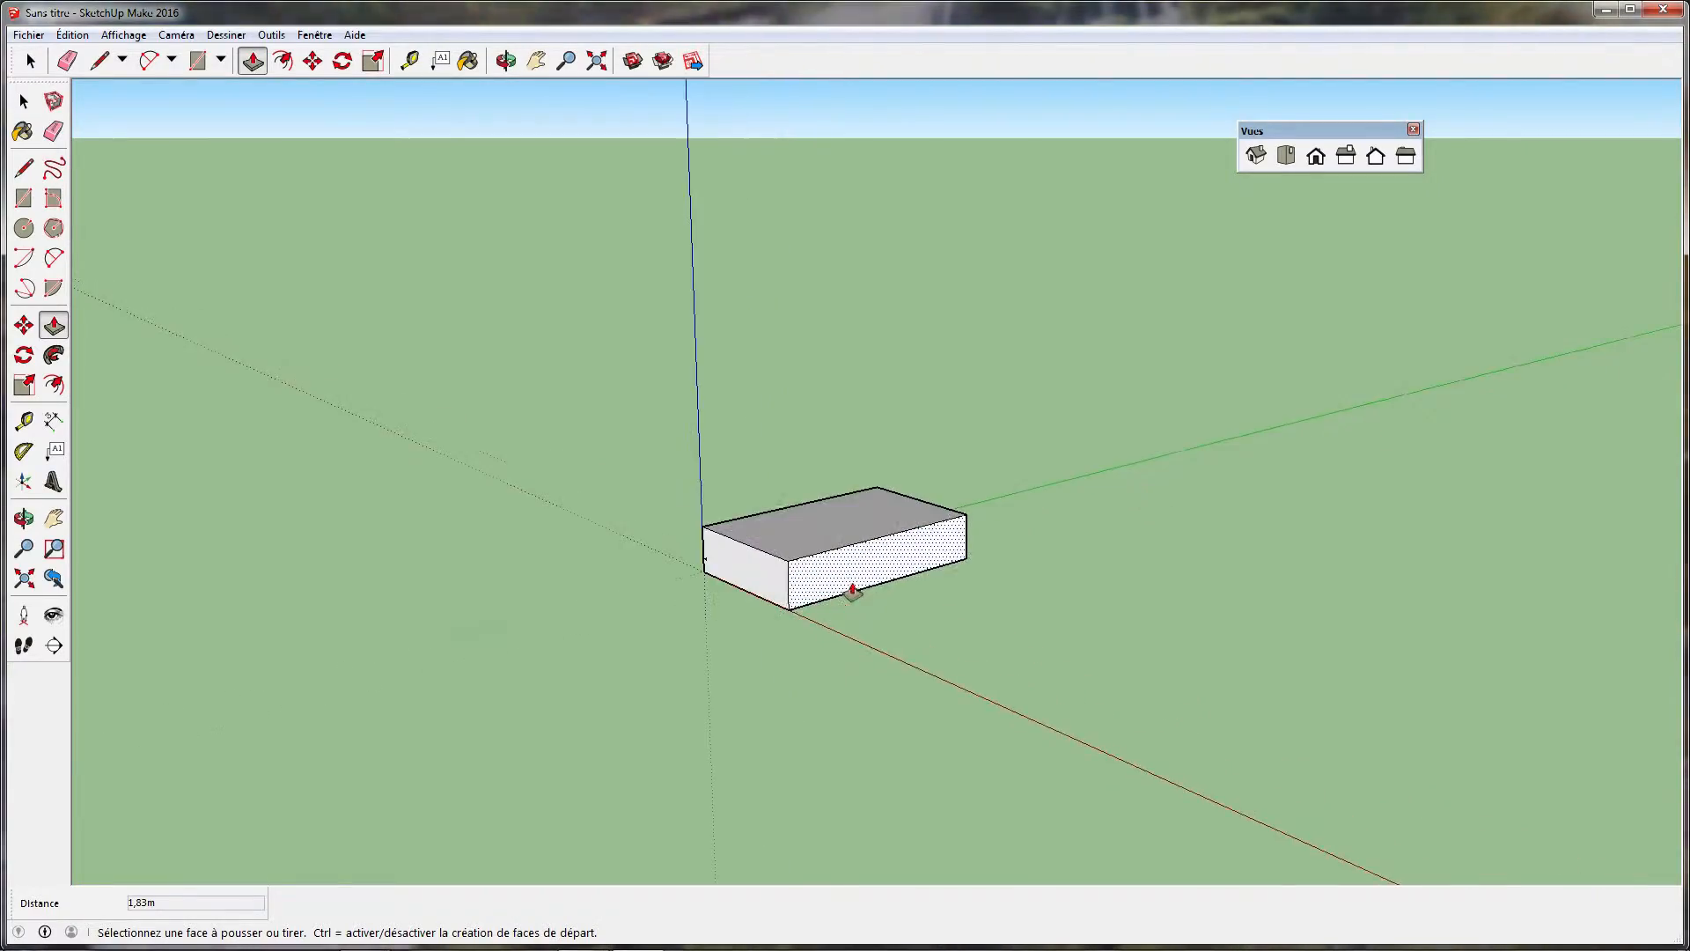
scroll(745, 541, "up", 3)
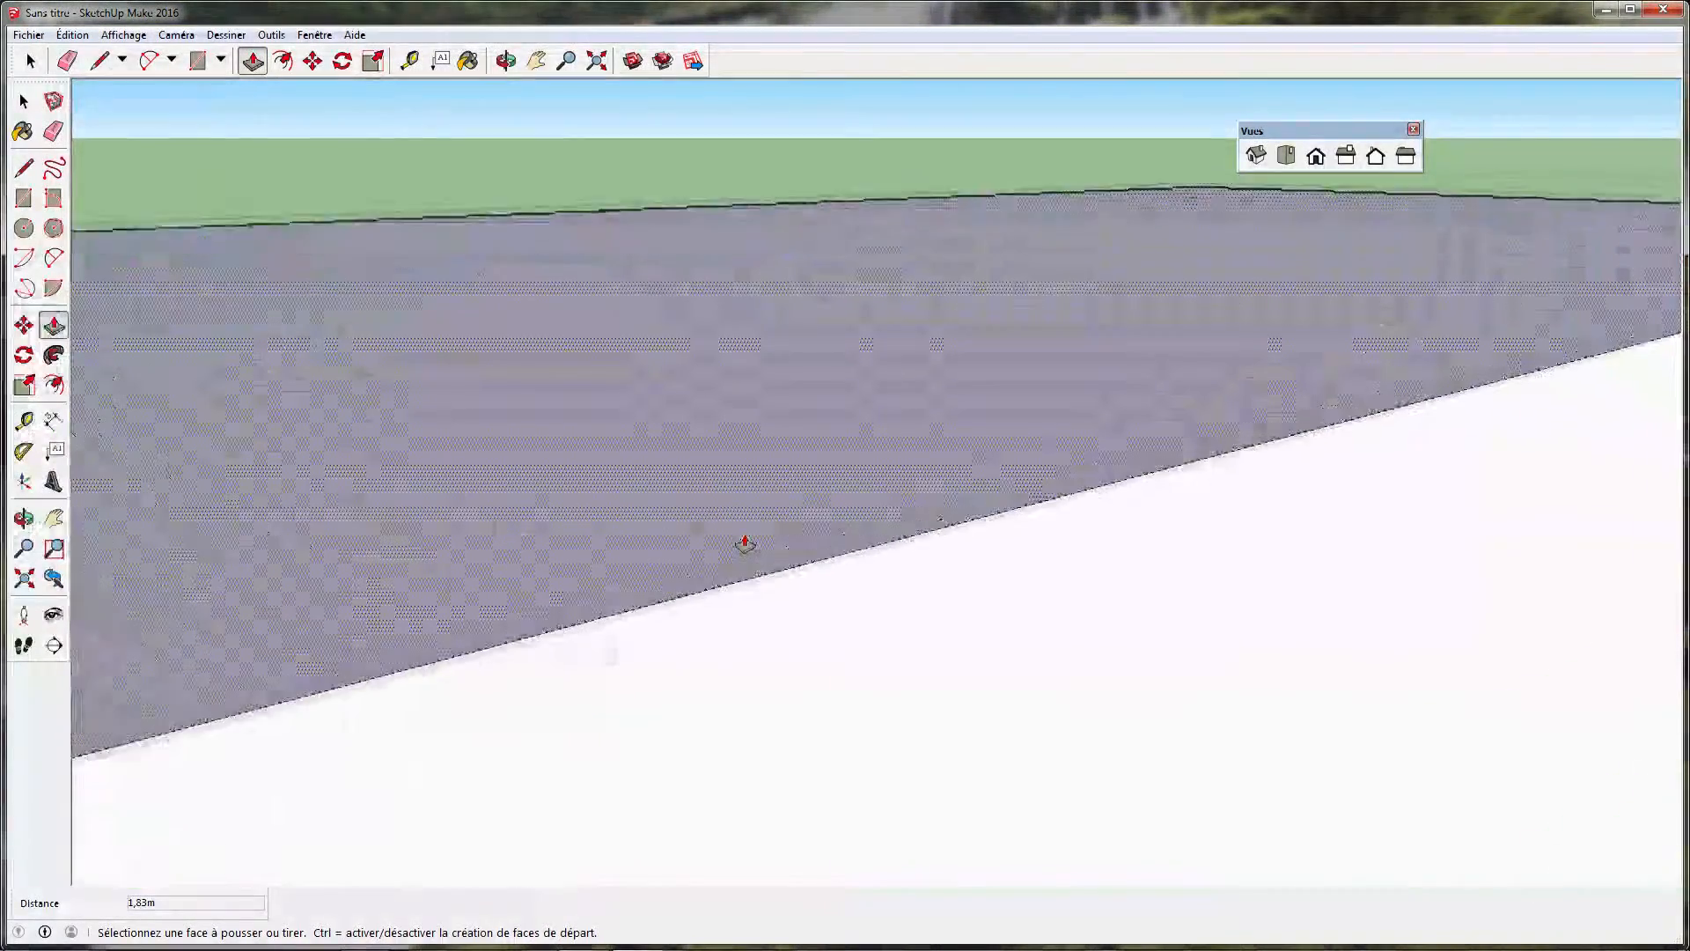
scroll(753, 552, "down", 3)
scroll(761, 574, "down", 5)
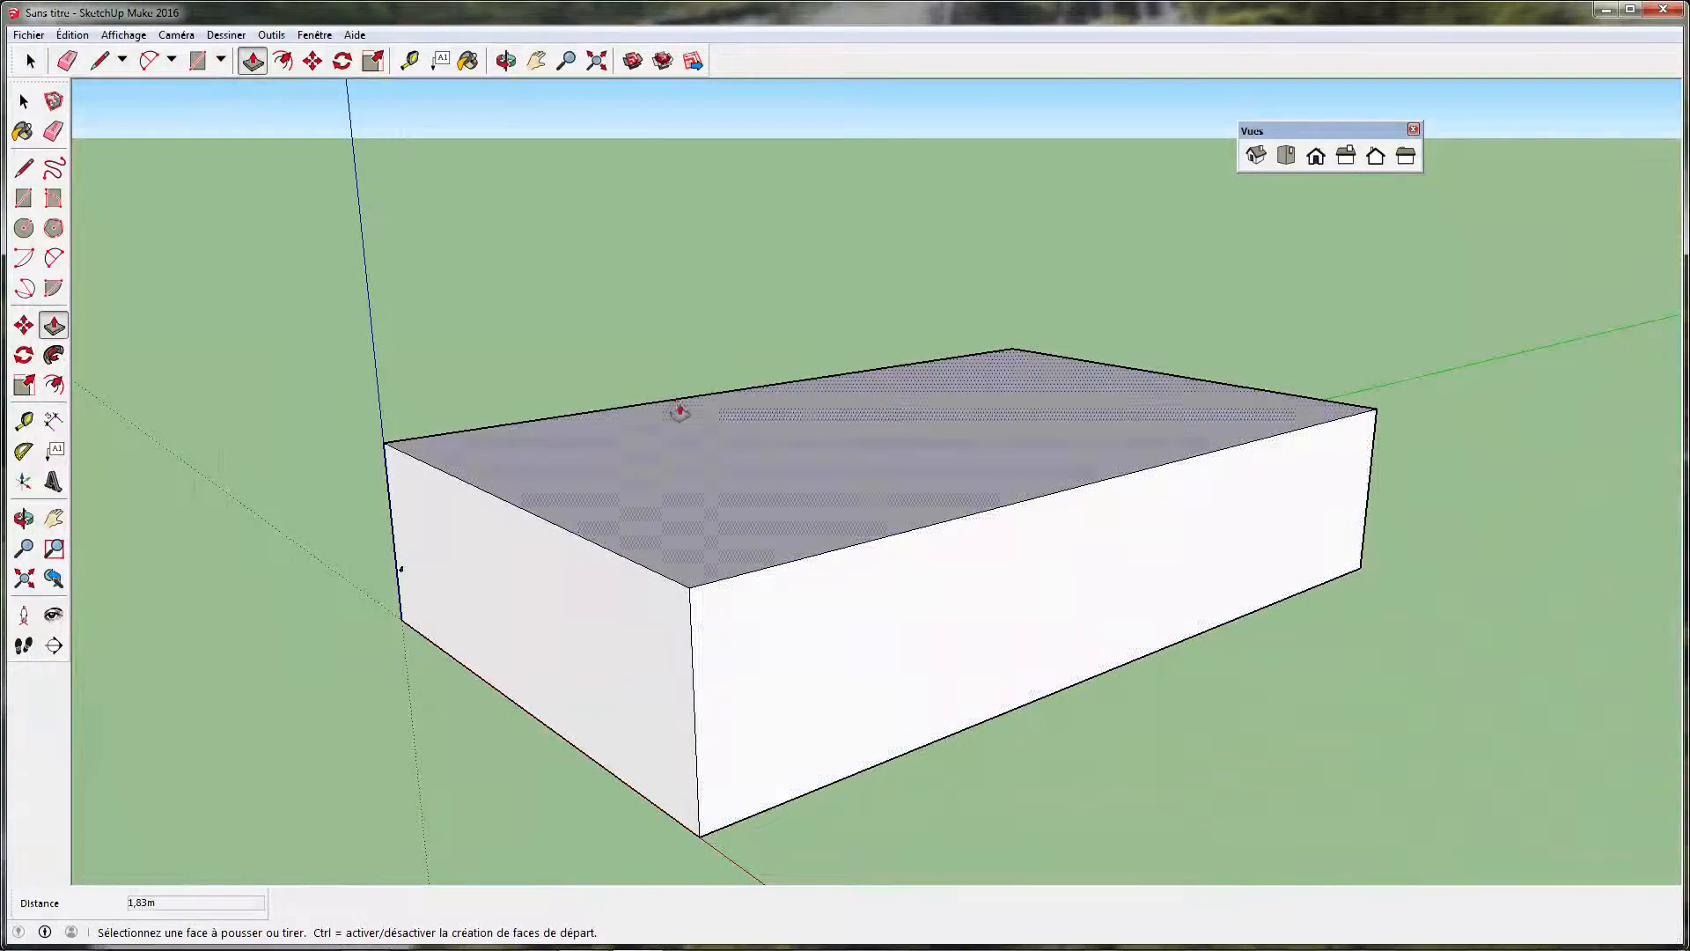
middle_click_drag(716, 517, 971, 592)
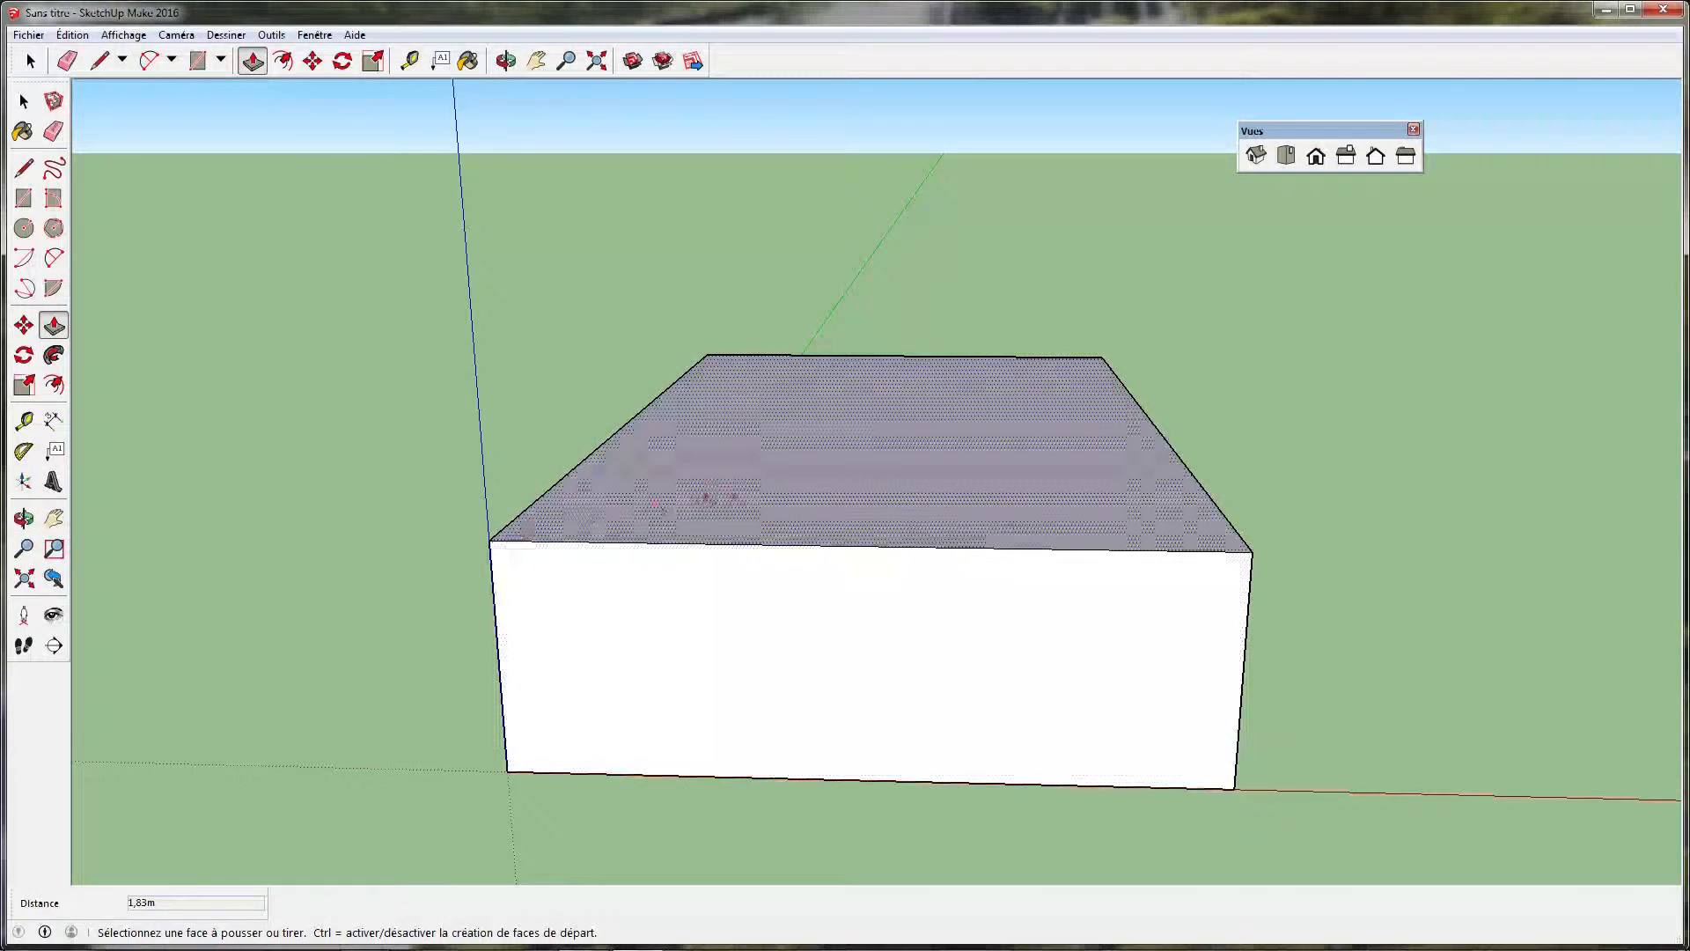
key("o")
left_click_drag(1026, 521, 746, 490)
middle_click_drag(747, 490, 673, 510)
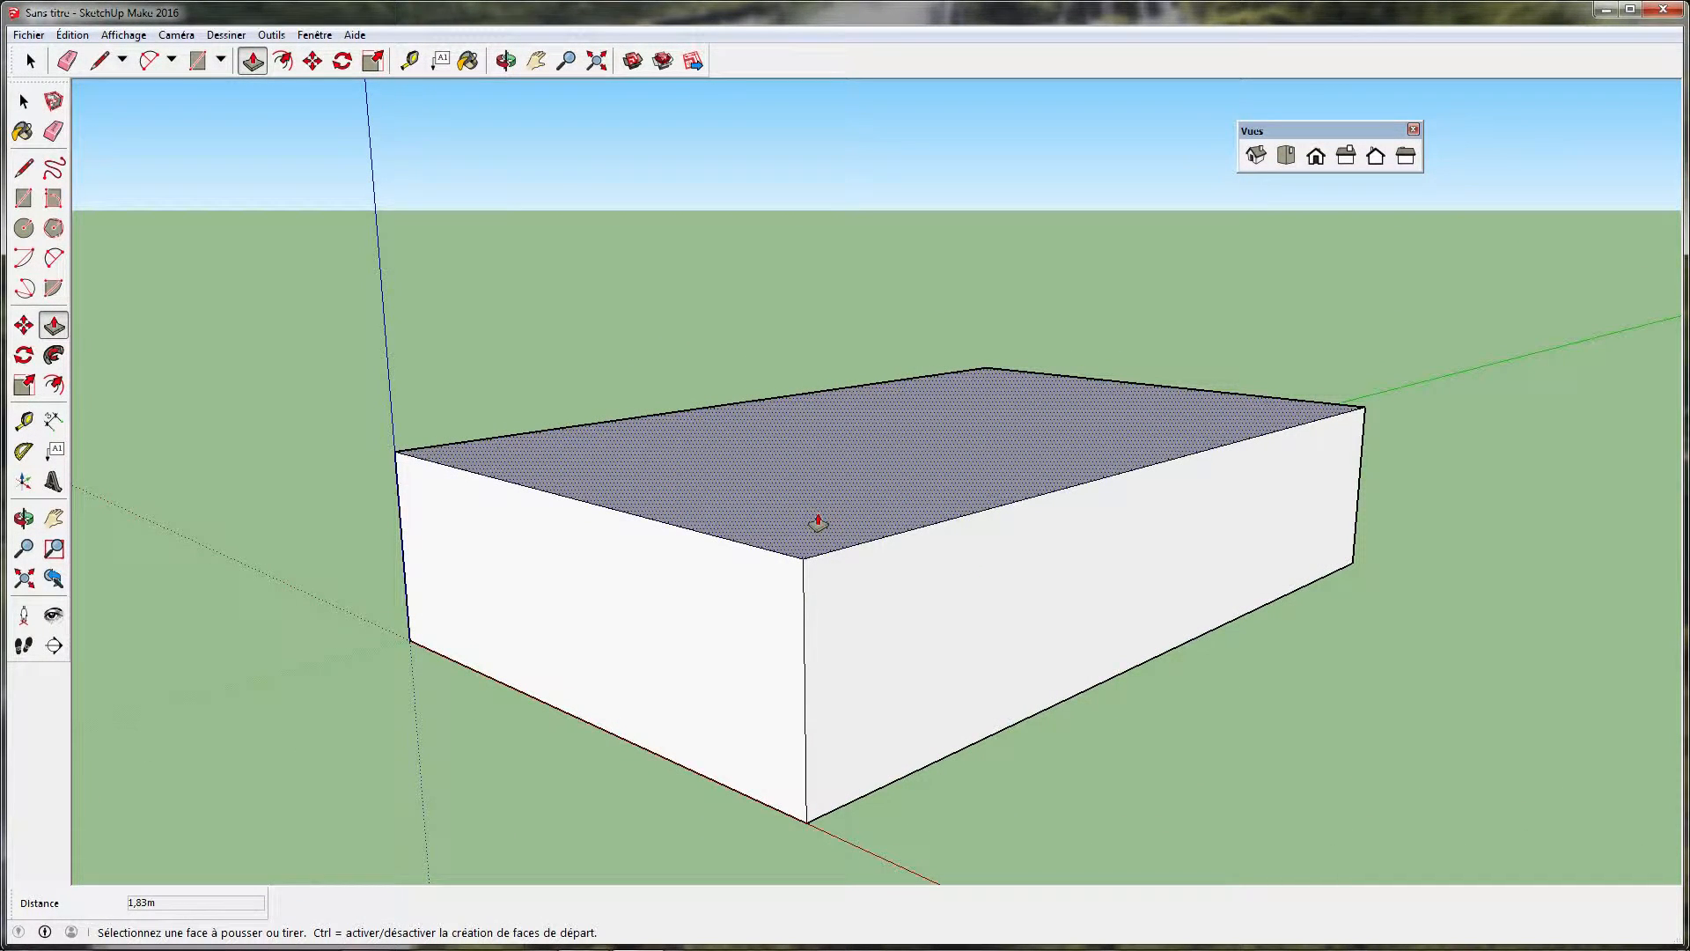
Push the box's top face down 1.83 m to the ground so that the box is removed
middle_click_drag(818, 522, 803, 376)
key("p")
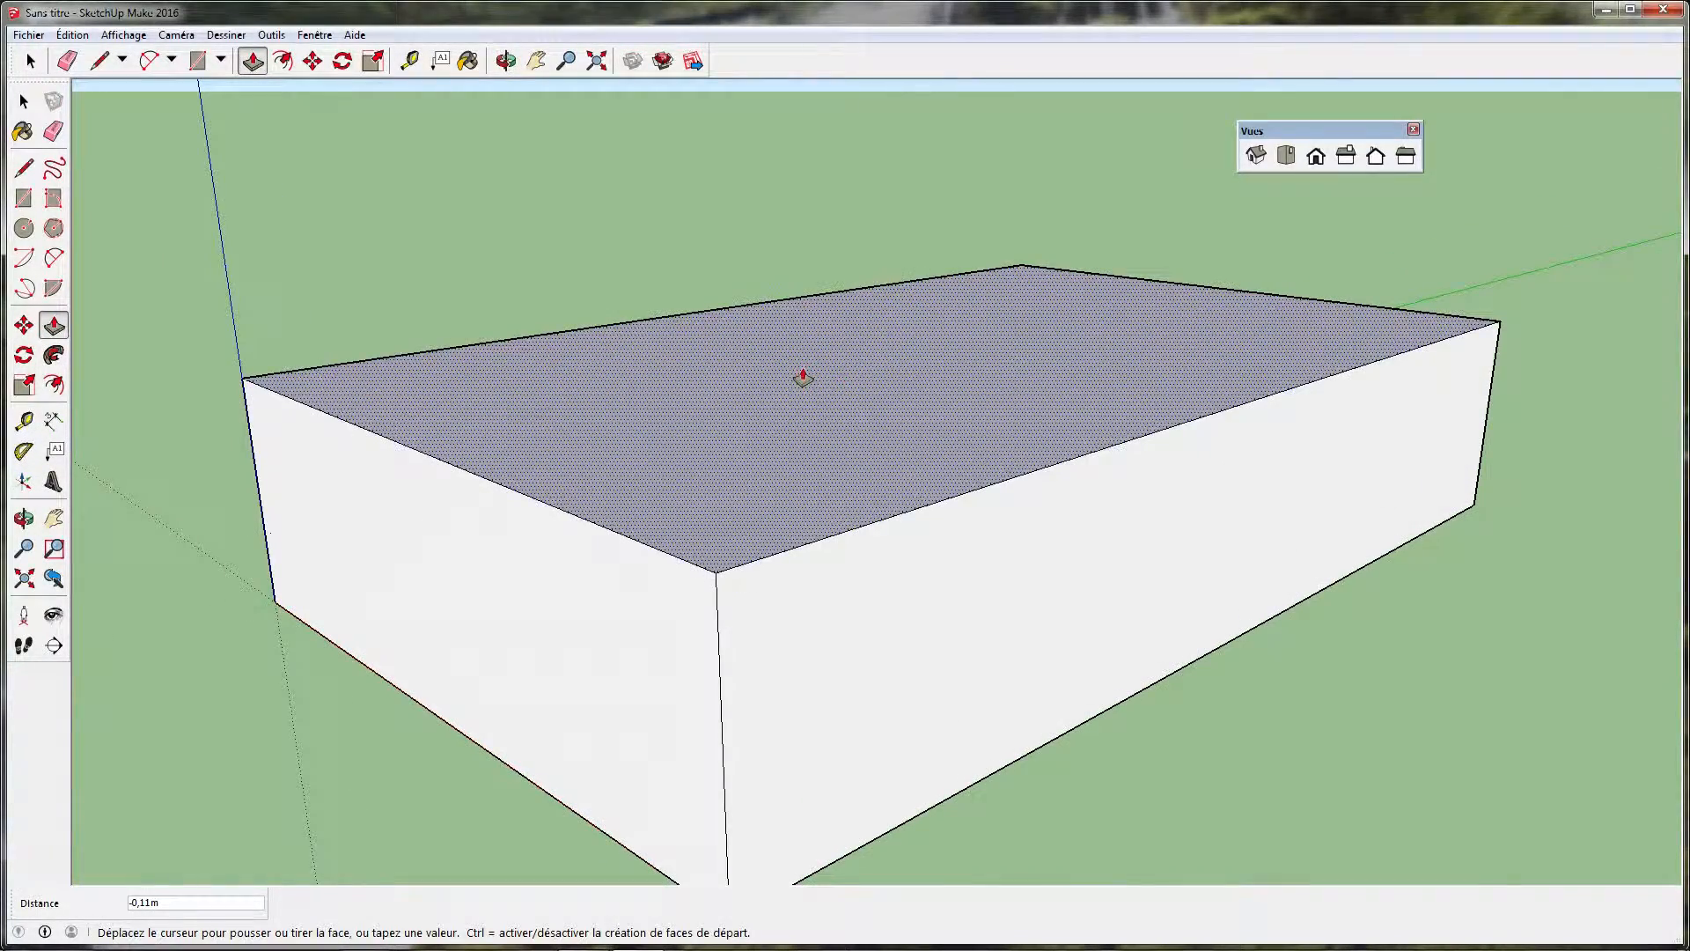
left_click(735, 366)
left_click_drag(735, 366, 755, 600)
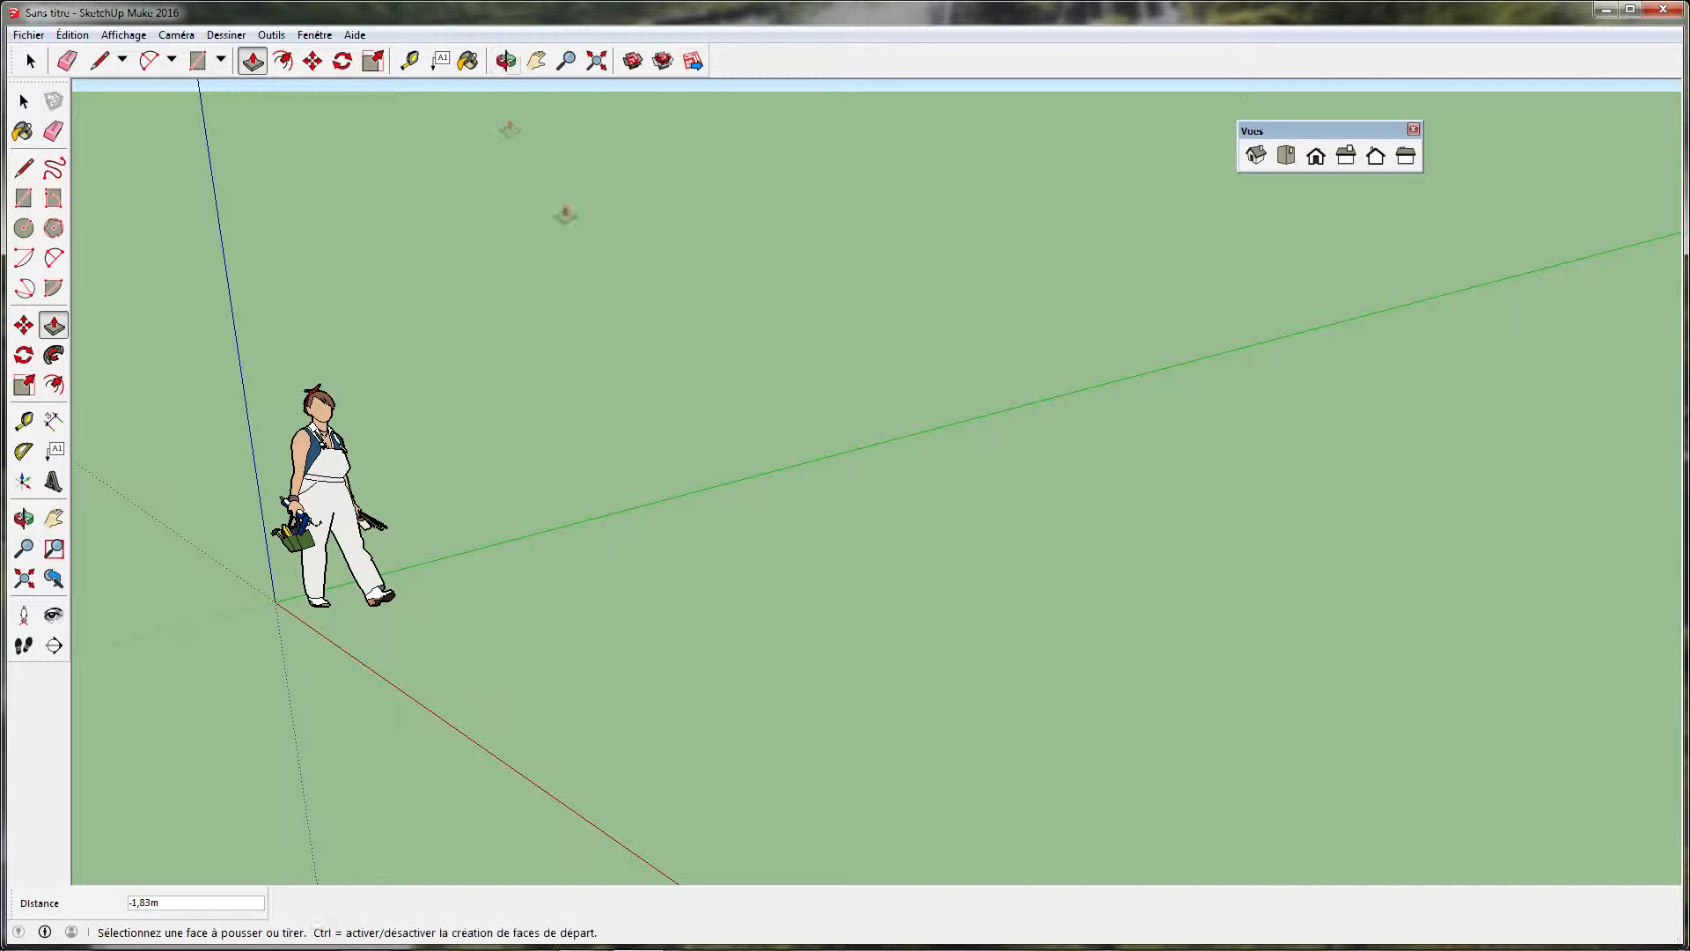
Orbit, pan and zoom the view around the standing figure using the Orbit, Pan and Zoom tools
left_click(507, 63)
left_click_drag(388, 482, 1503, 549)
left_click(536, 61)
left_click_drag(1117, 397, 559, 504)
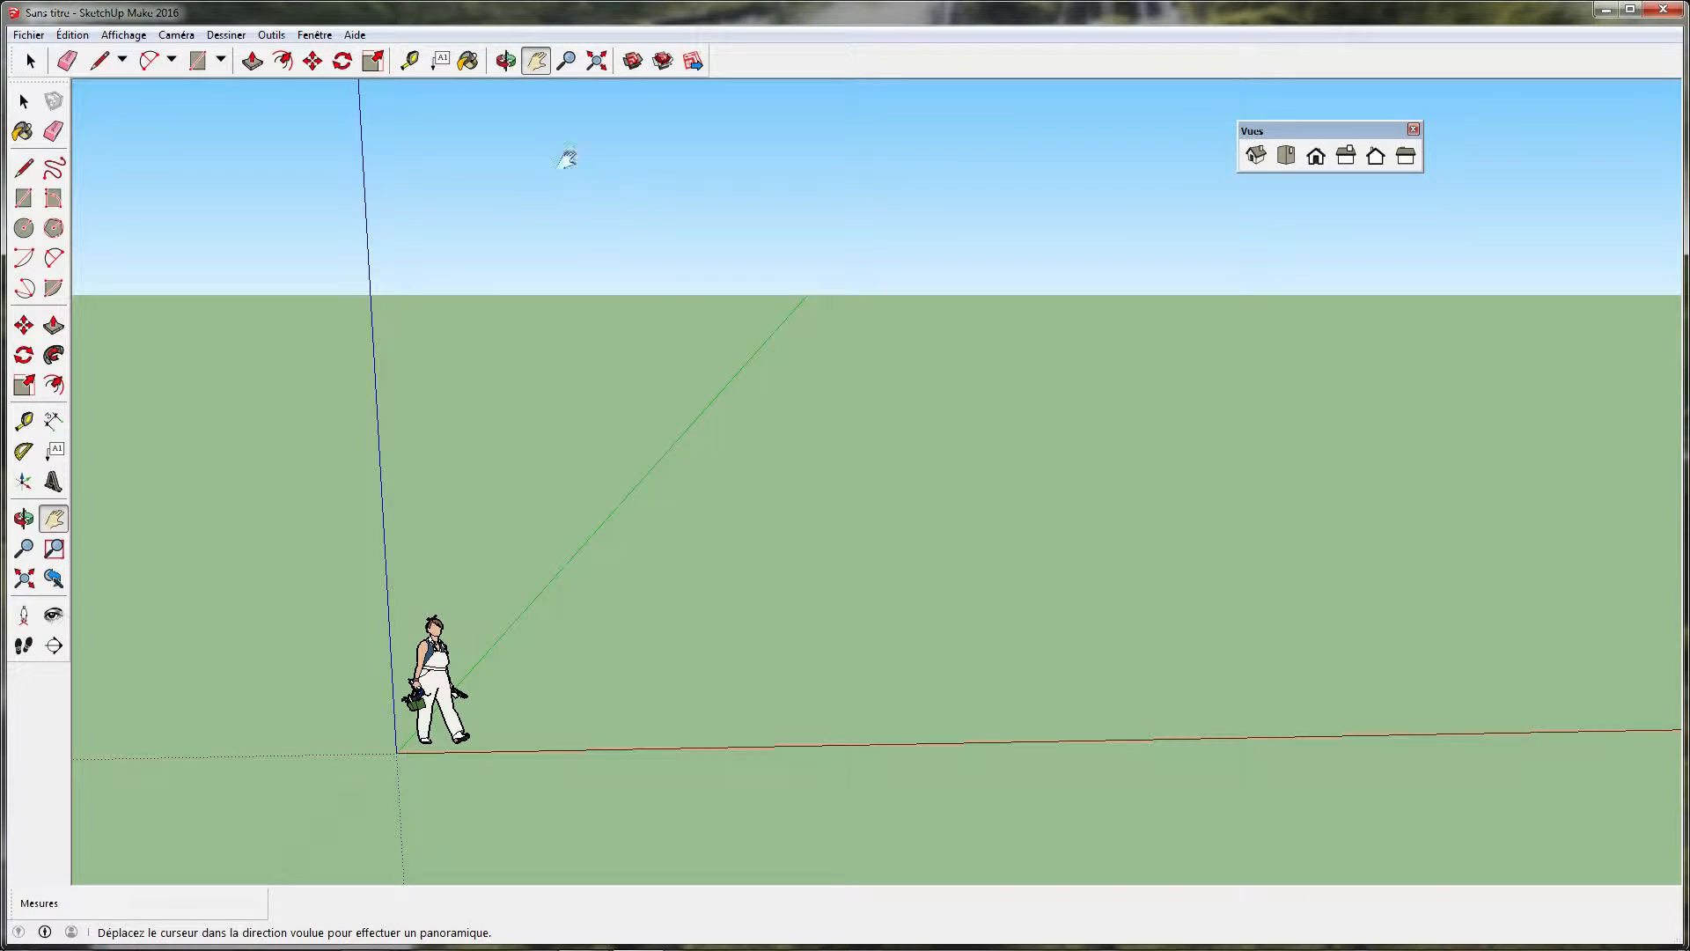
left_click(566, 62)
left_click_drag(625, 500, 720, 483)
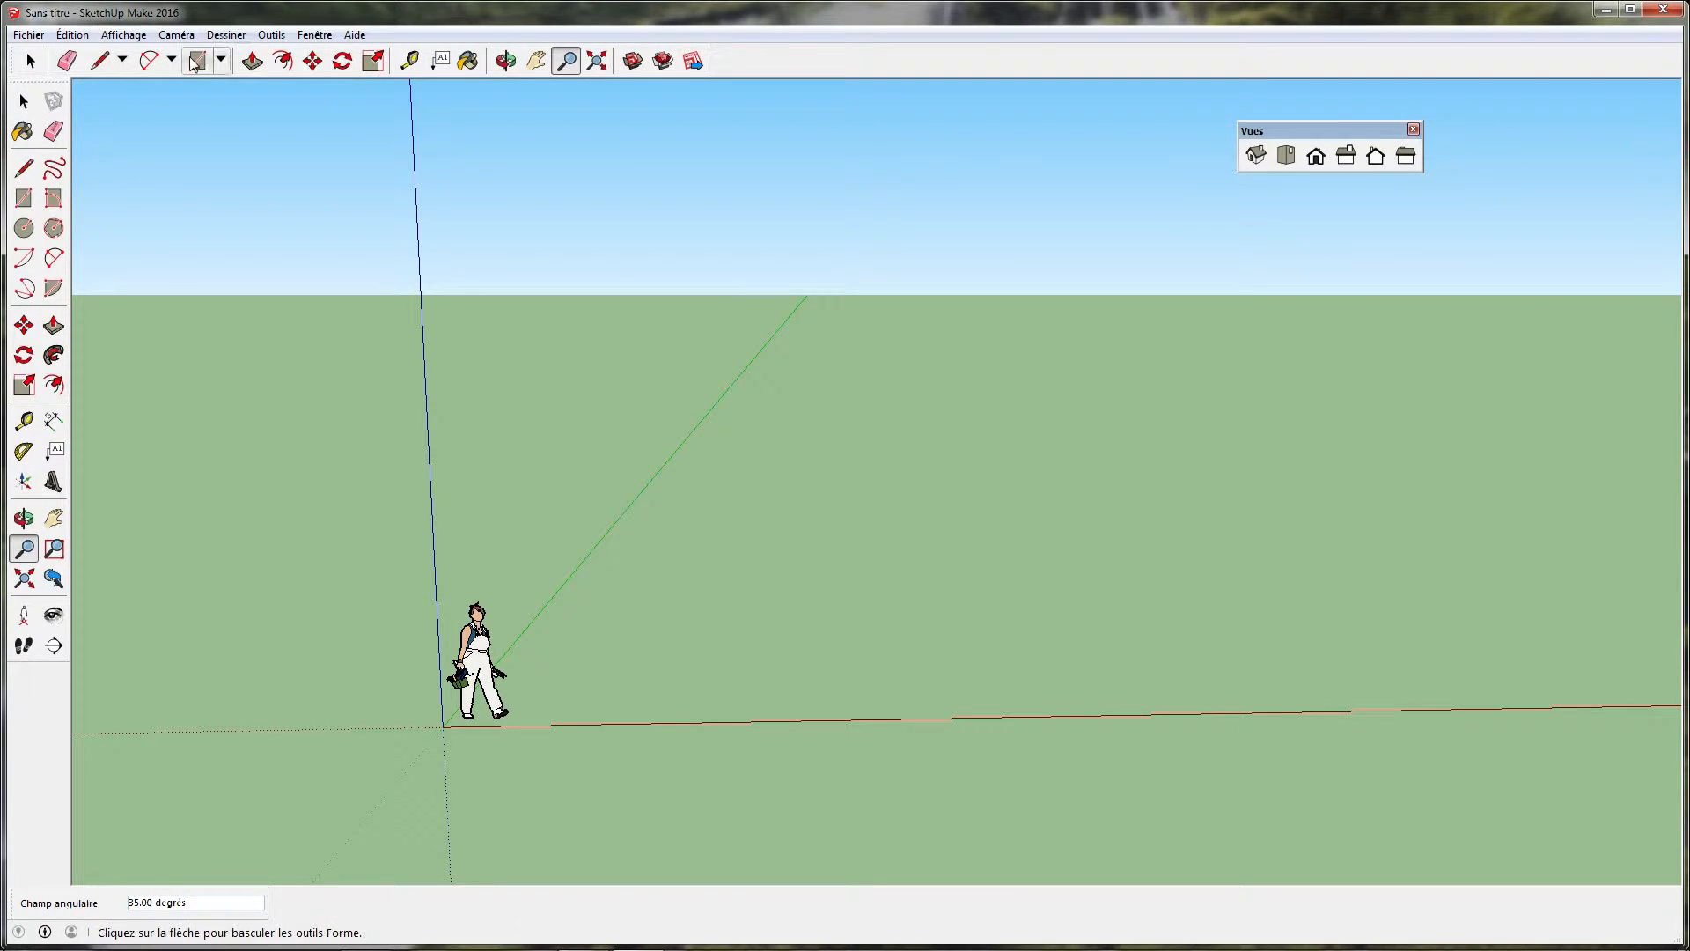
left_click(24, 198)
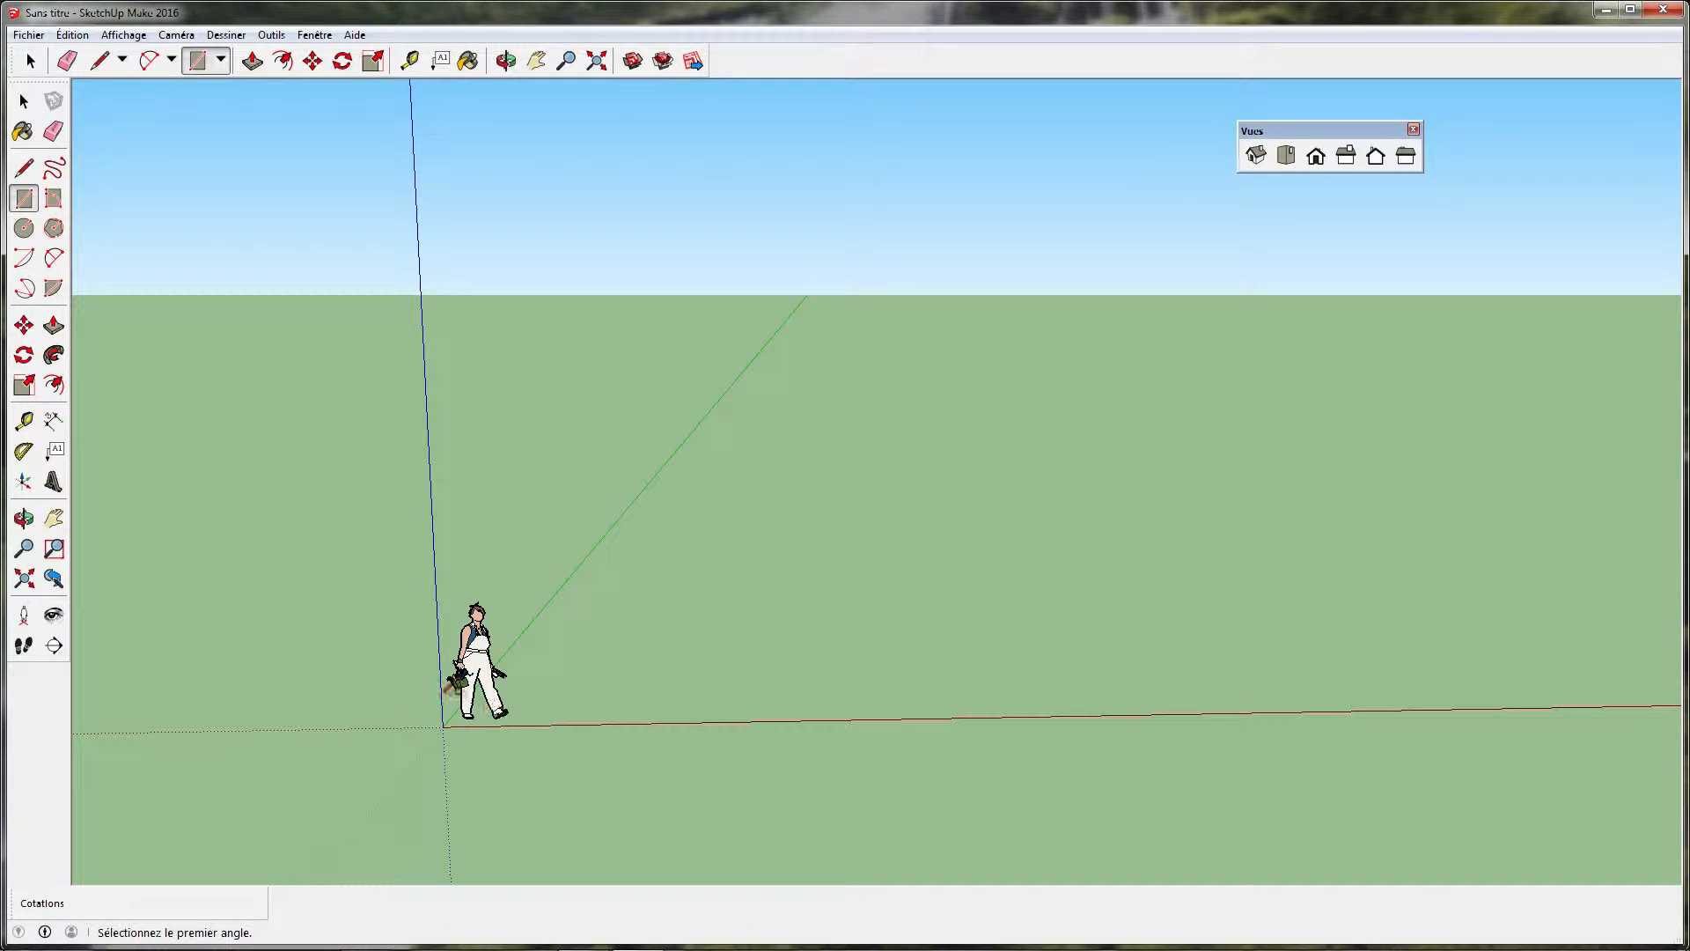
left_click(728, 455)
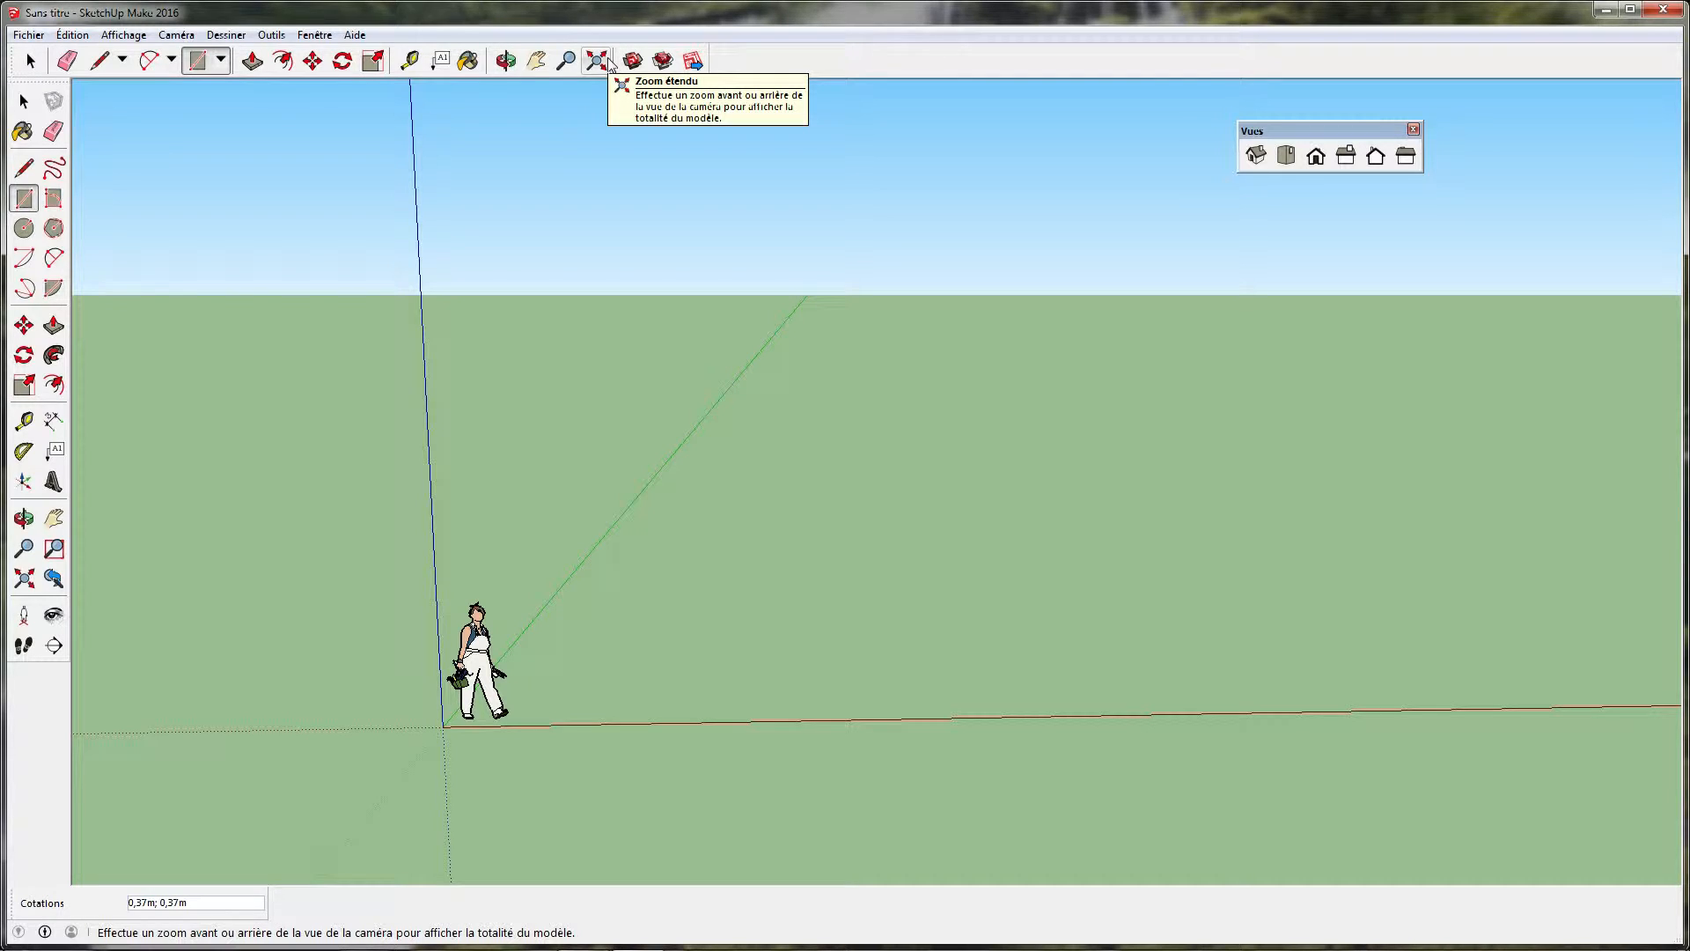
key("space")
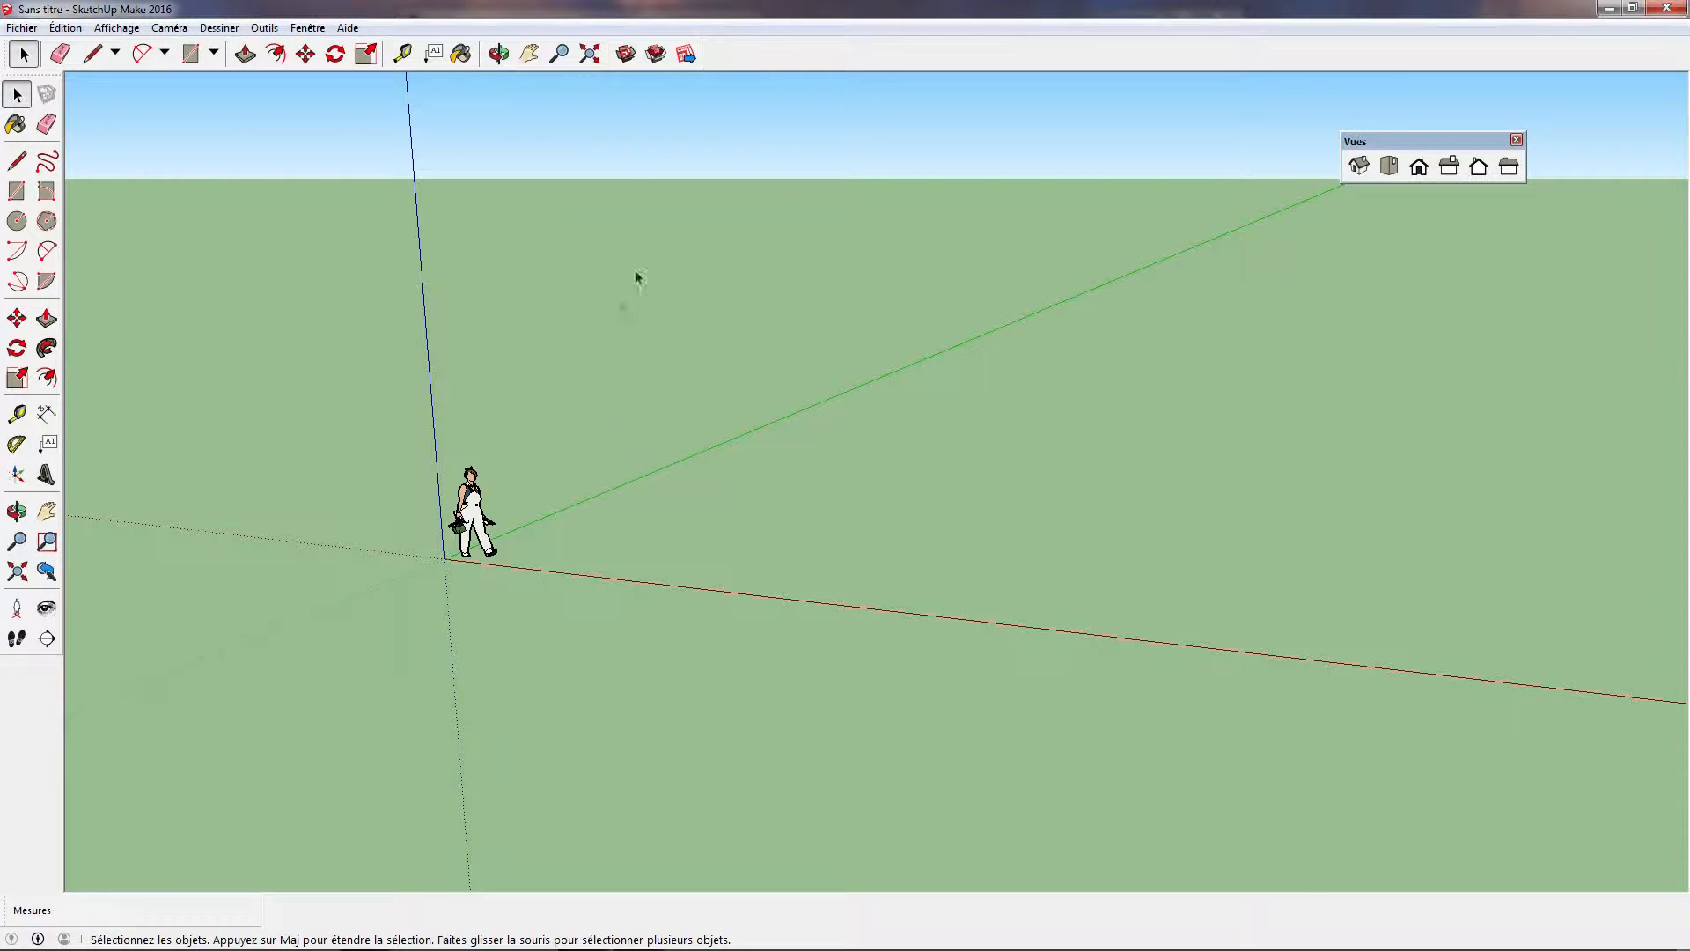
Draw a long ground rectangle from the origin, with its sides along the red and green axes
middle_click_drag(564, 456, 683, 464)
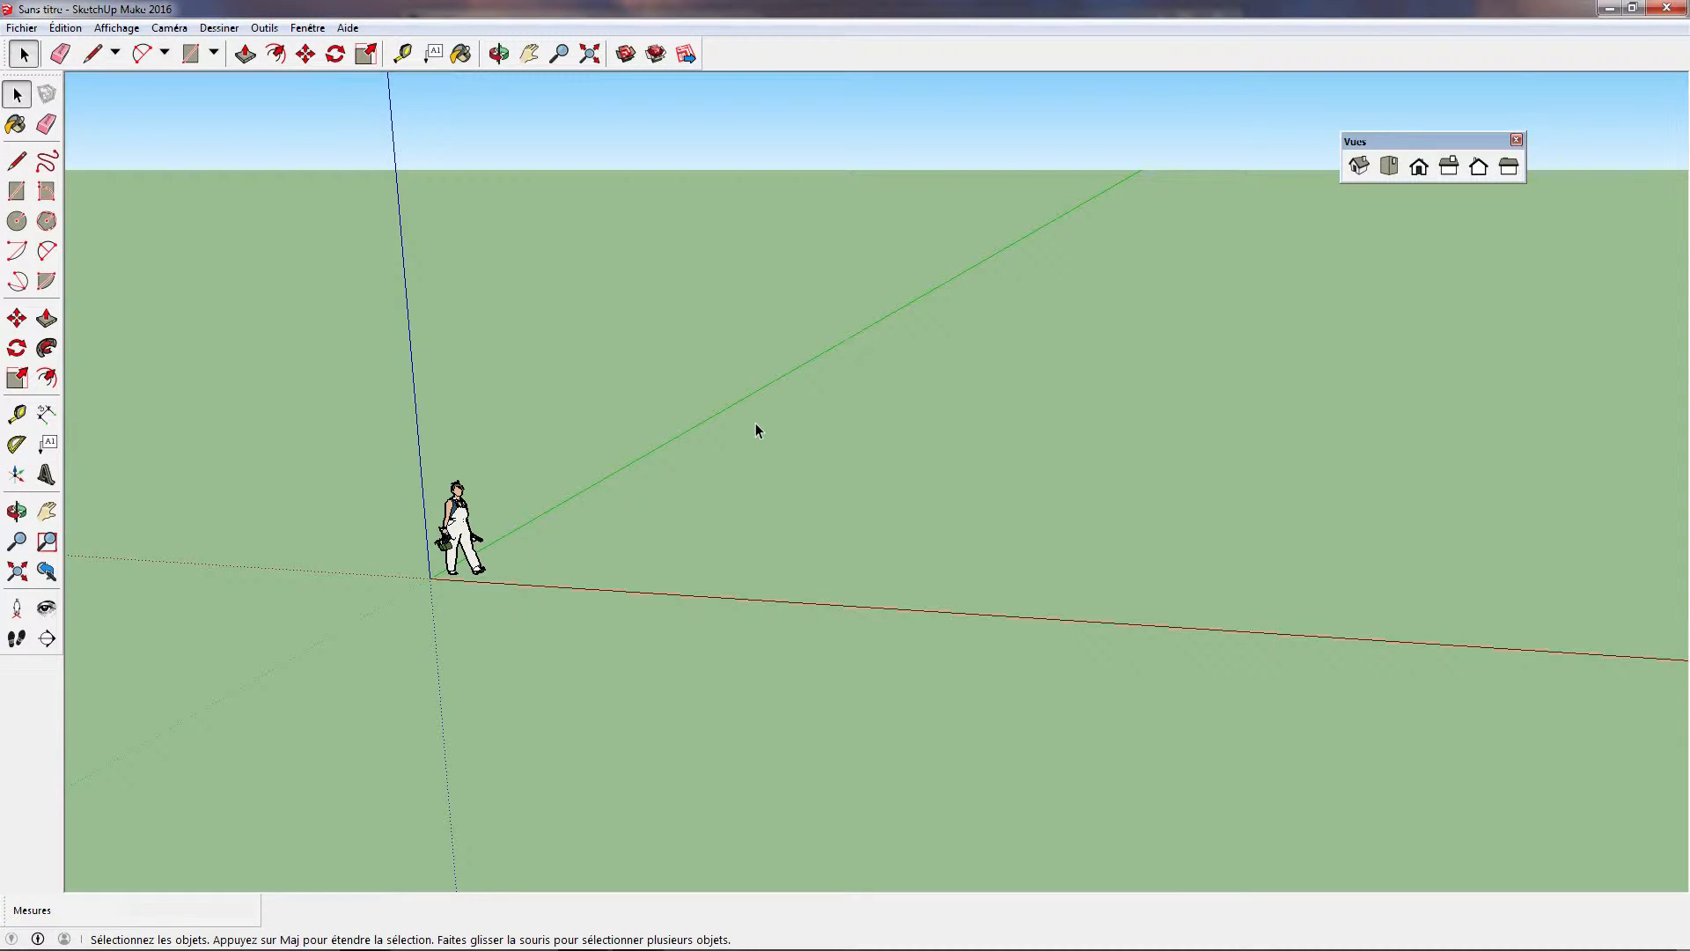
left_click(17, 191)
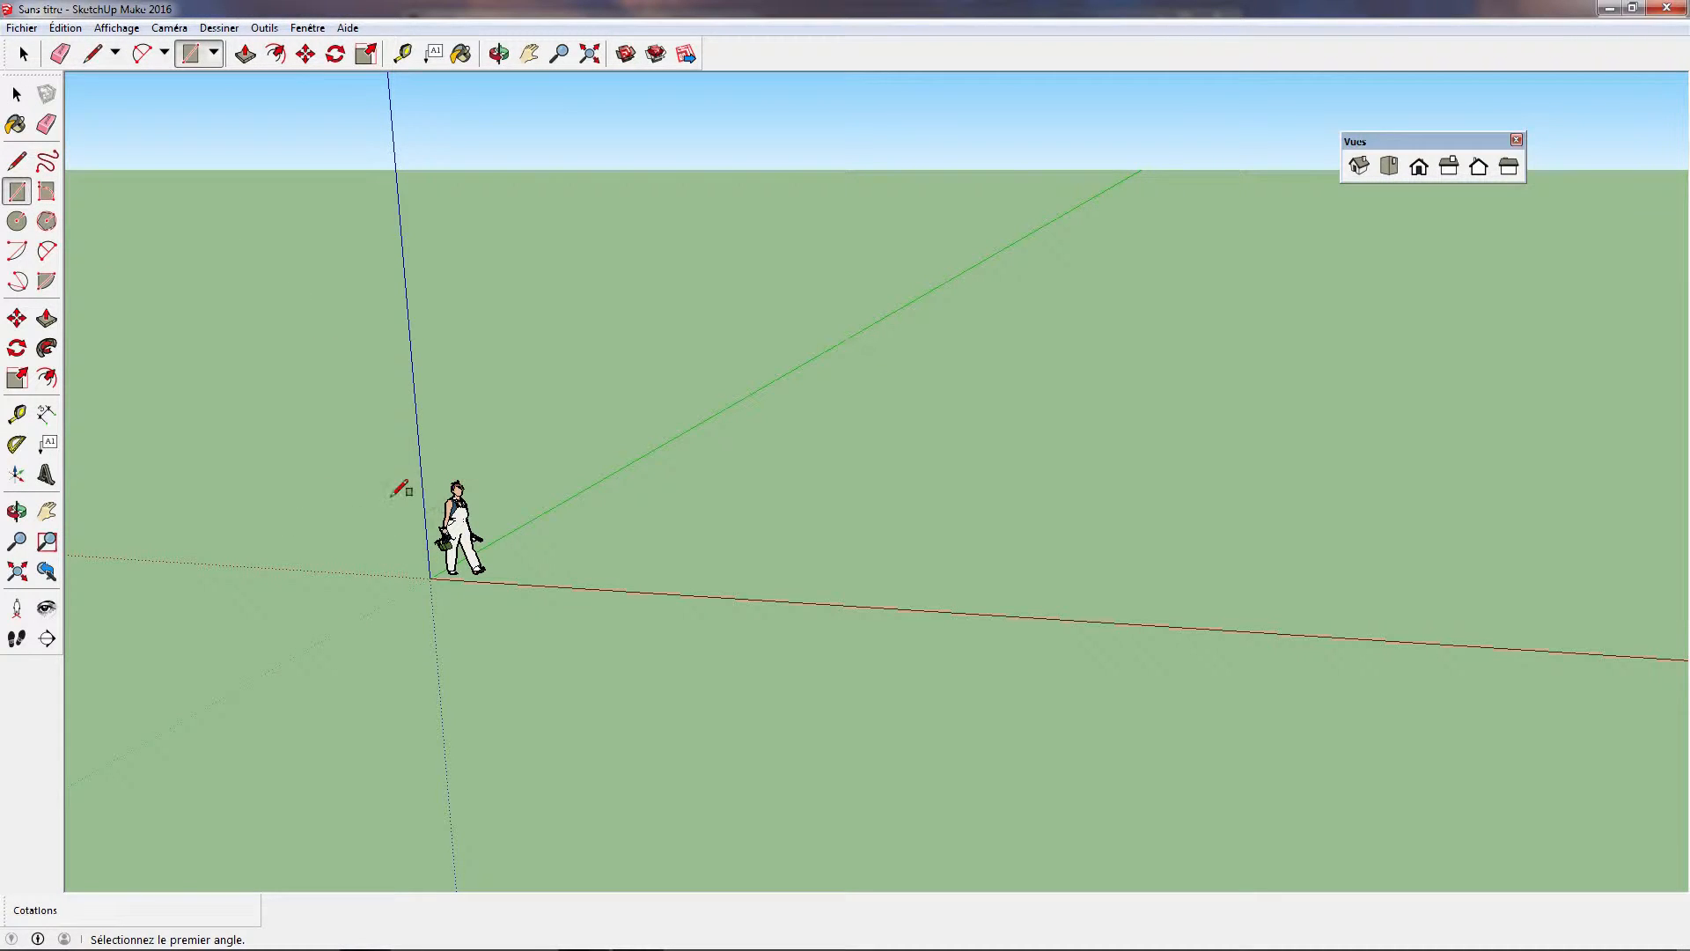
left_click(430, 577)
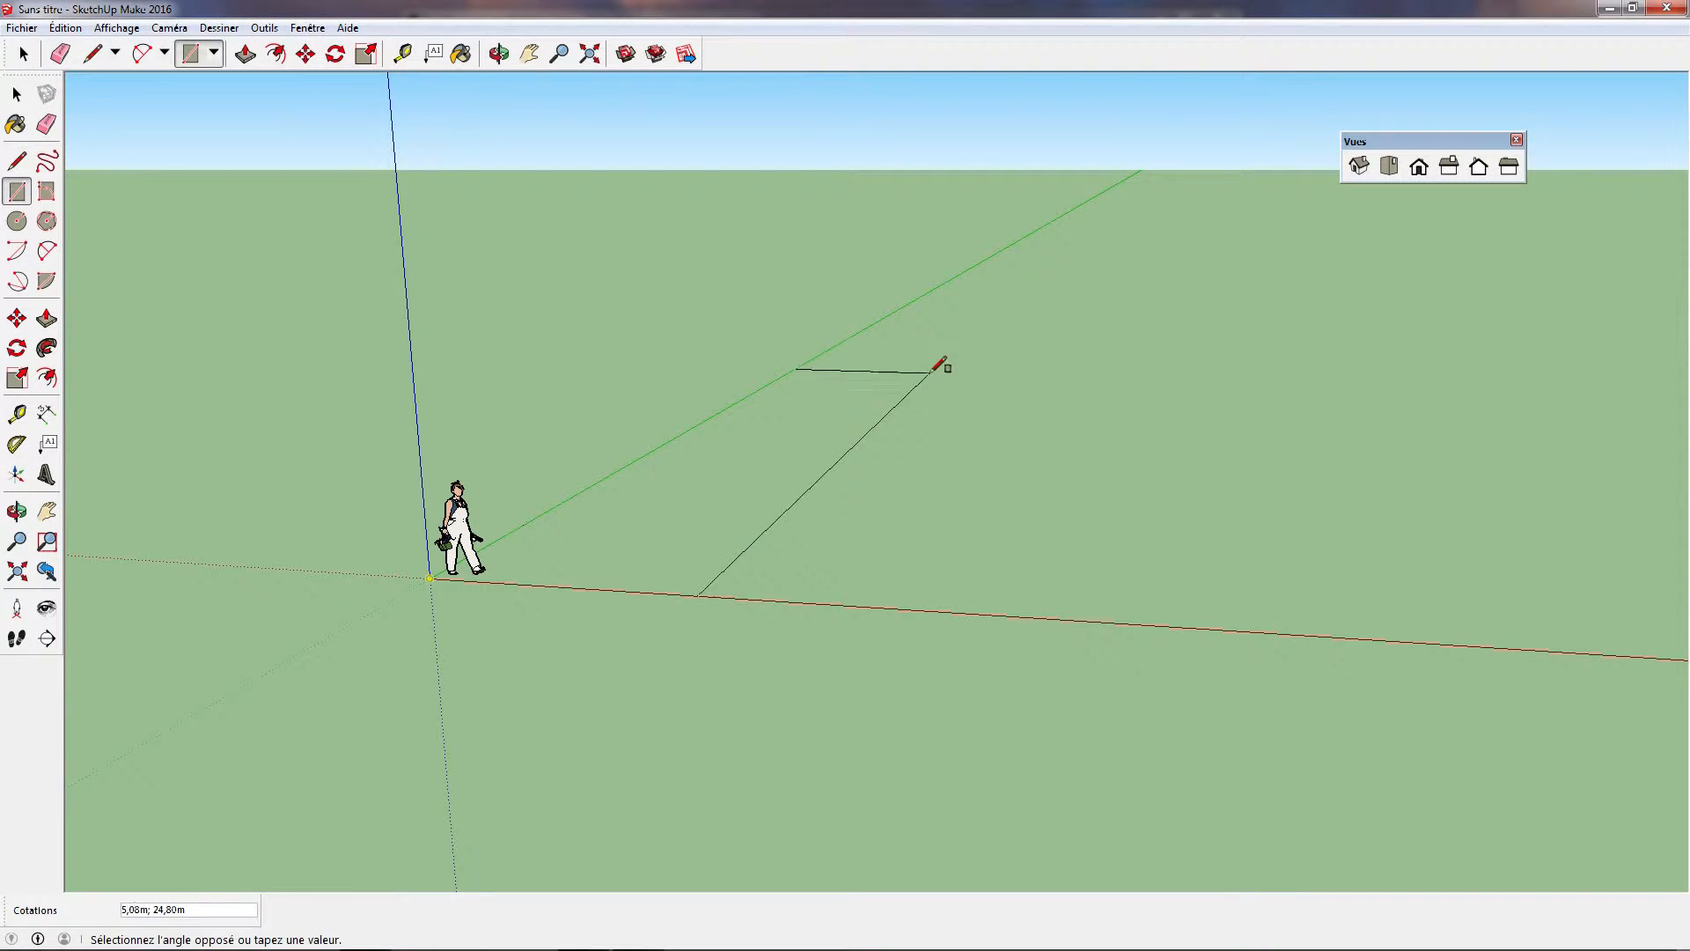
left_click(1012, 383)
Draw a vertical rectangle of about 3.4 m by 6.2 m from the origin, between the blue axis and the negative red axis
middle_click_drag(1135, 616, 1113, 646)
key("r")
middle_click_drag(440, 588, 554, 642)
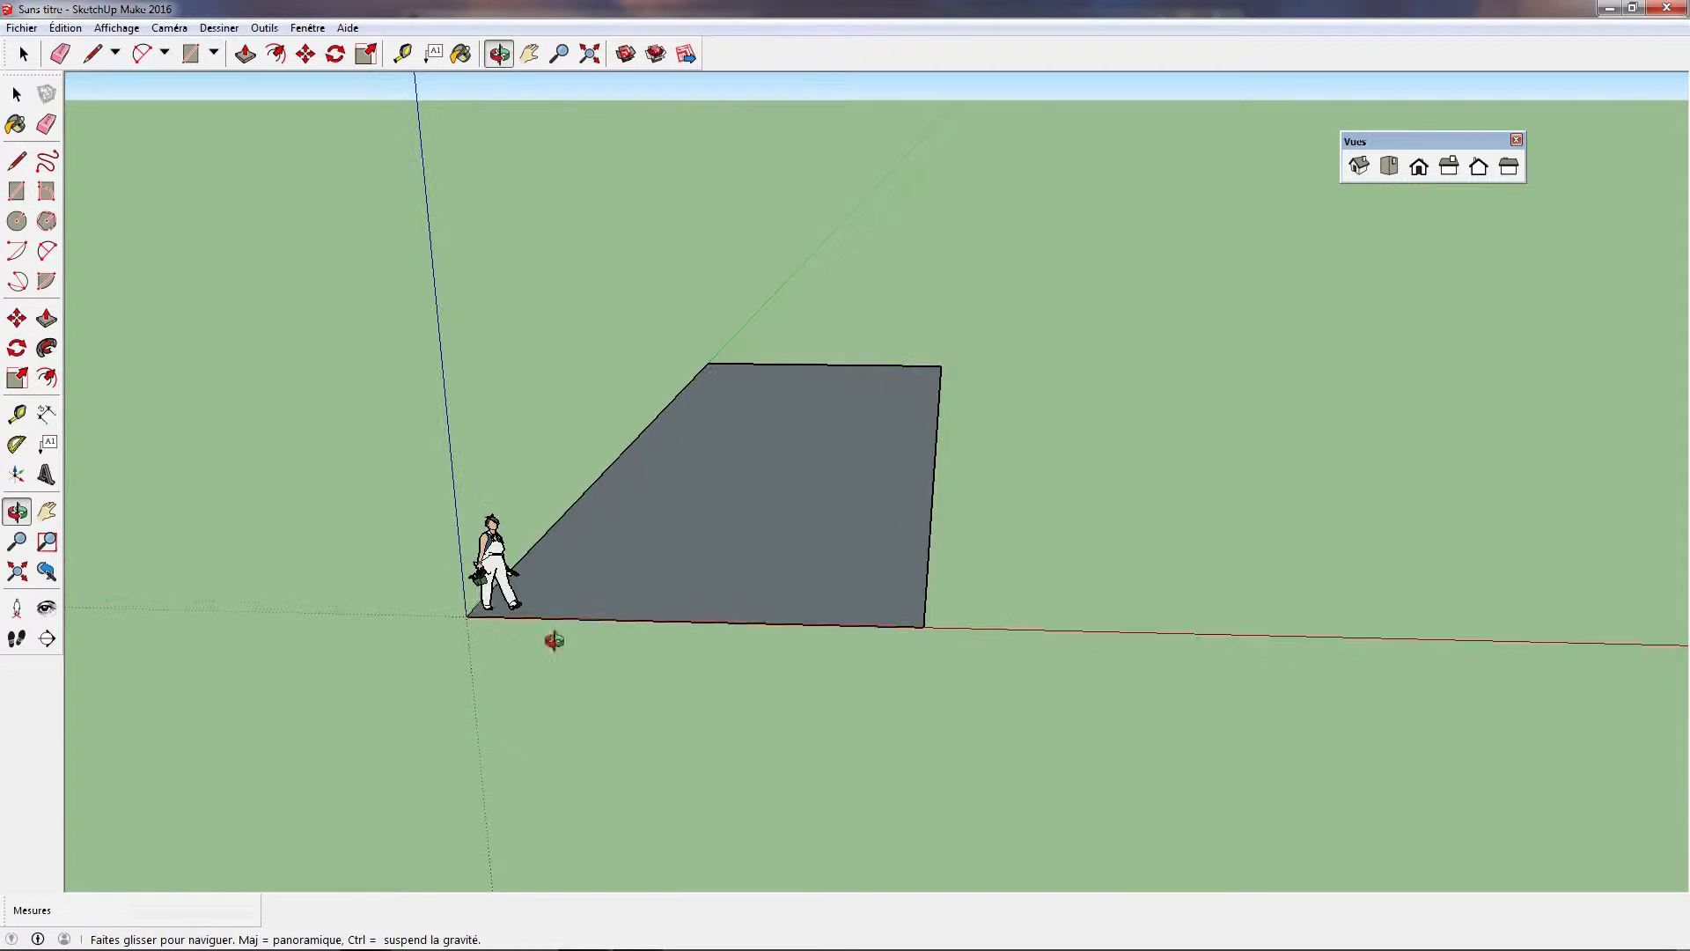
left_click(466, 615)
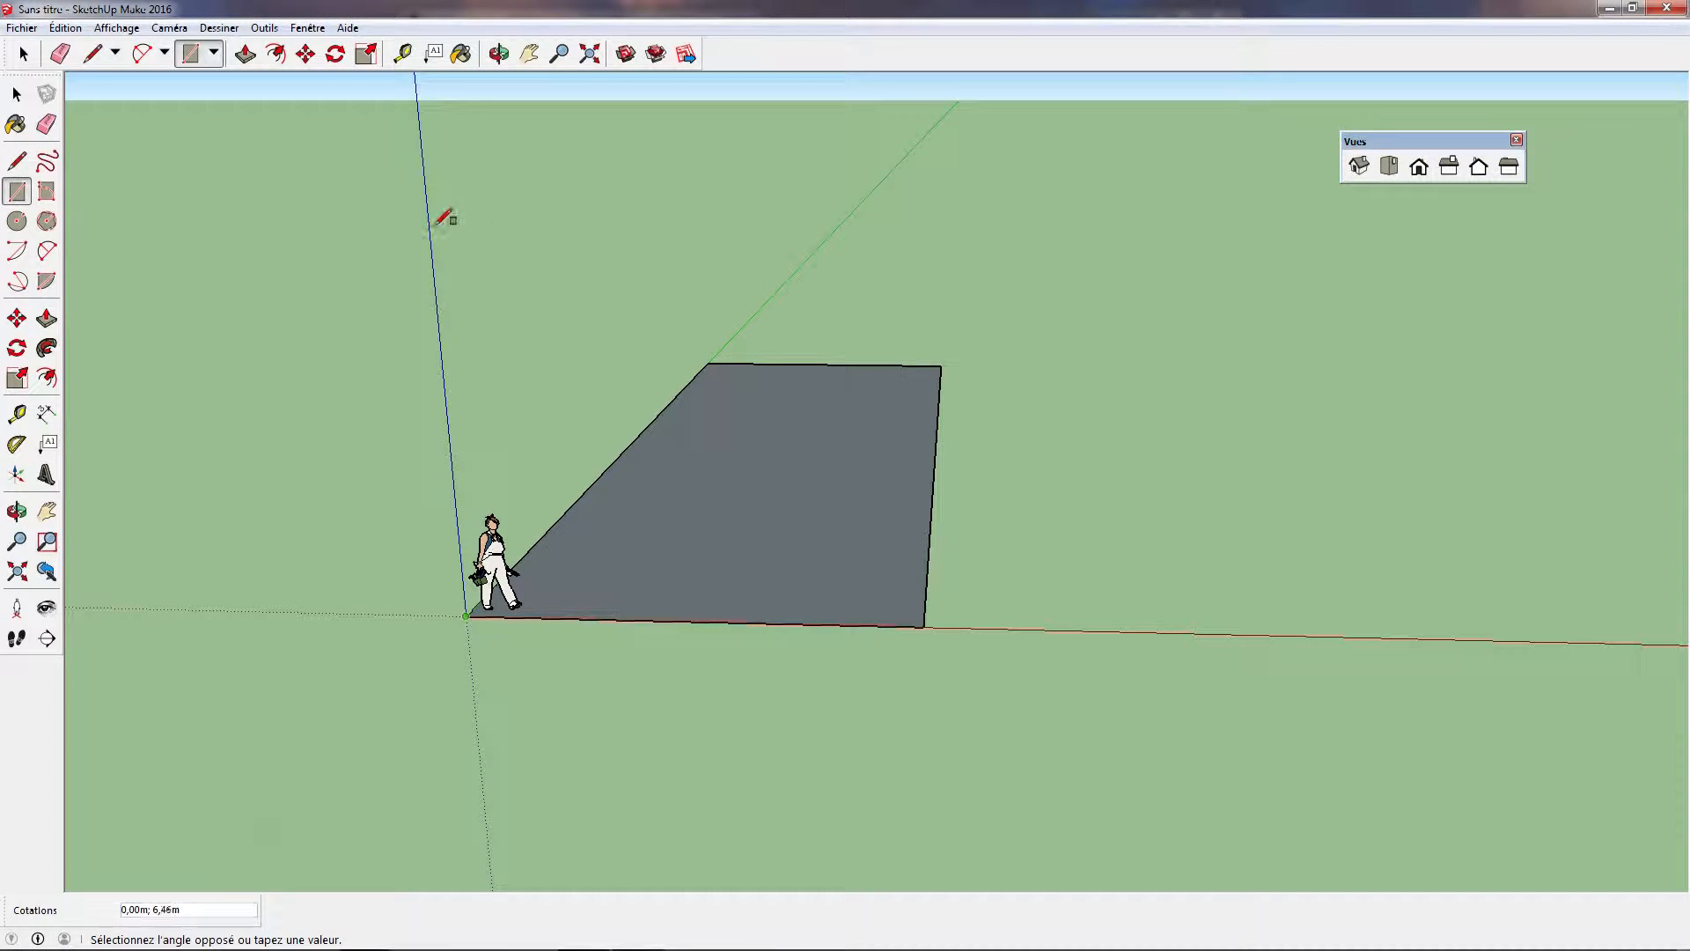
left_click(215, 243)
Push/pull the ground rectangle up about 3.04 m into a box
middle_click_drag(590, 327, 754, 256)
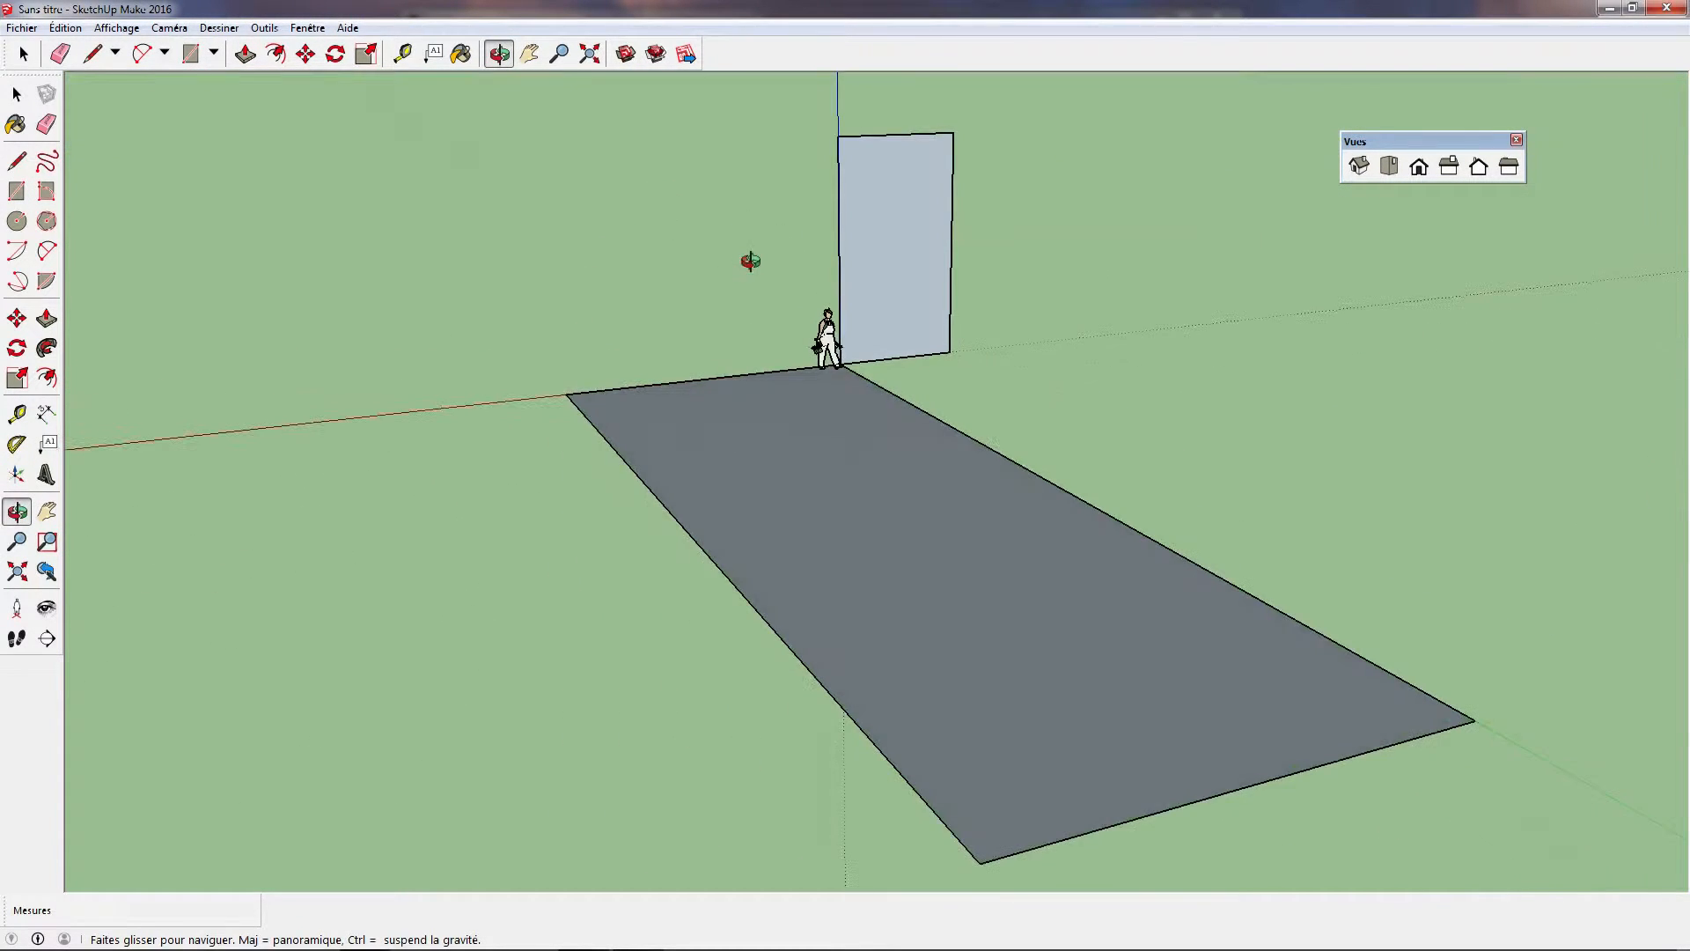
key("o")
left_click_drag(629, 284, 1113, 325)
key("r")
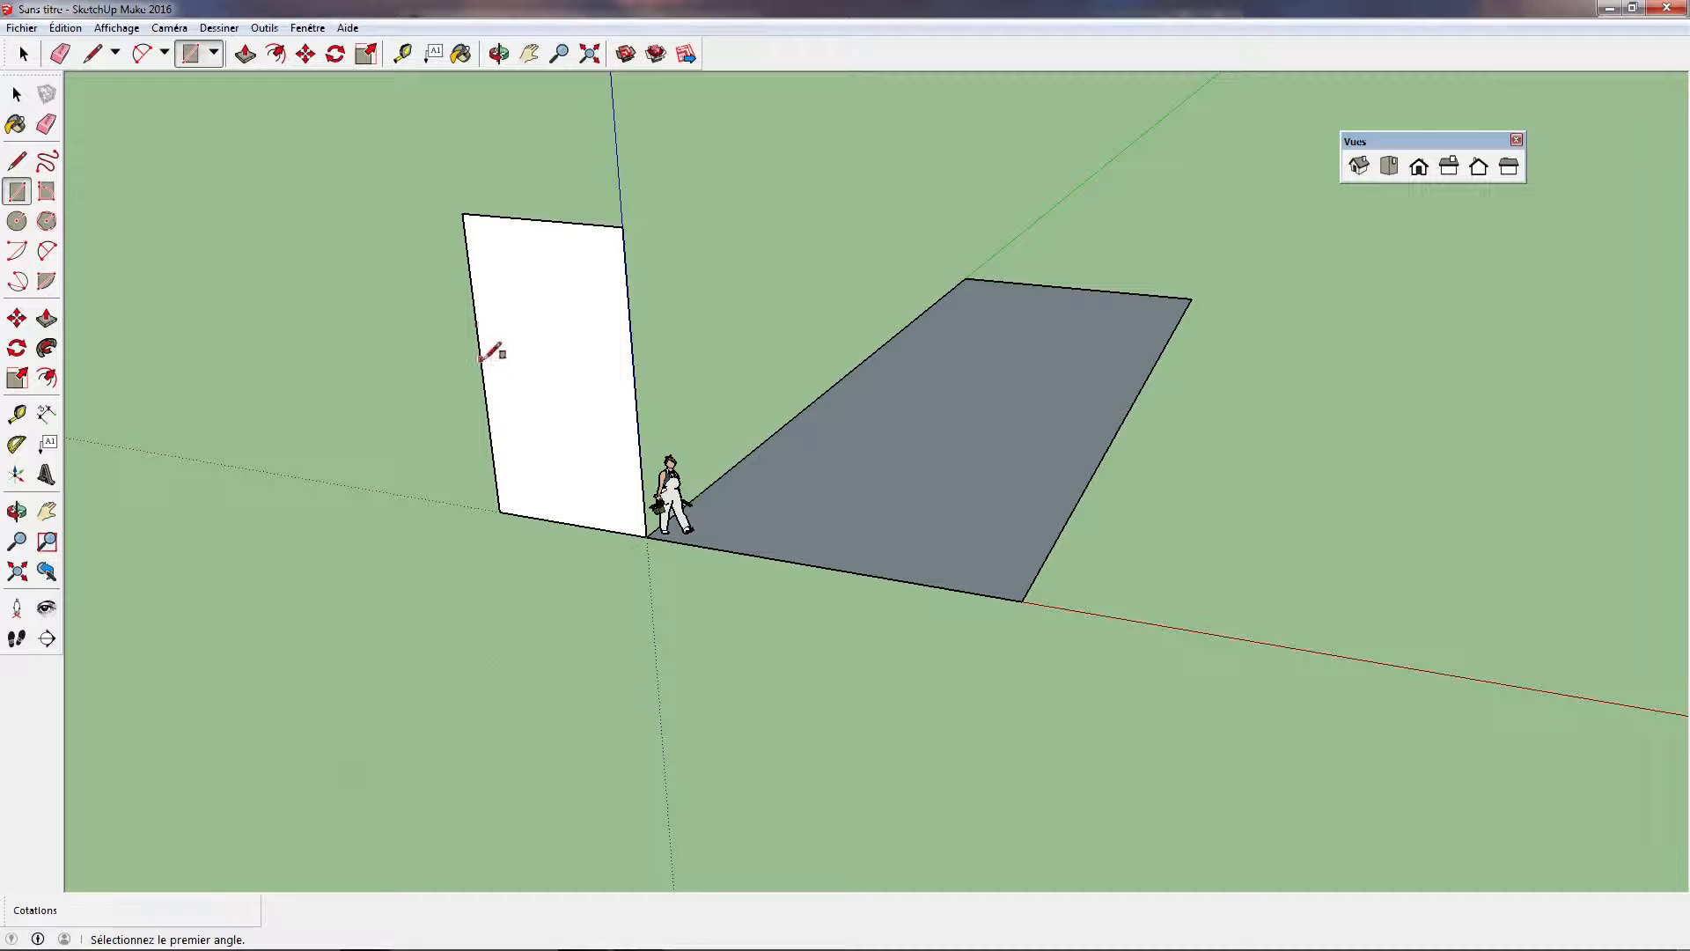
middle_click_drag(739, 401, 1264, 499)
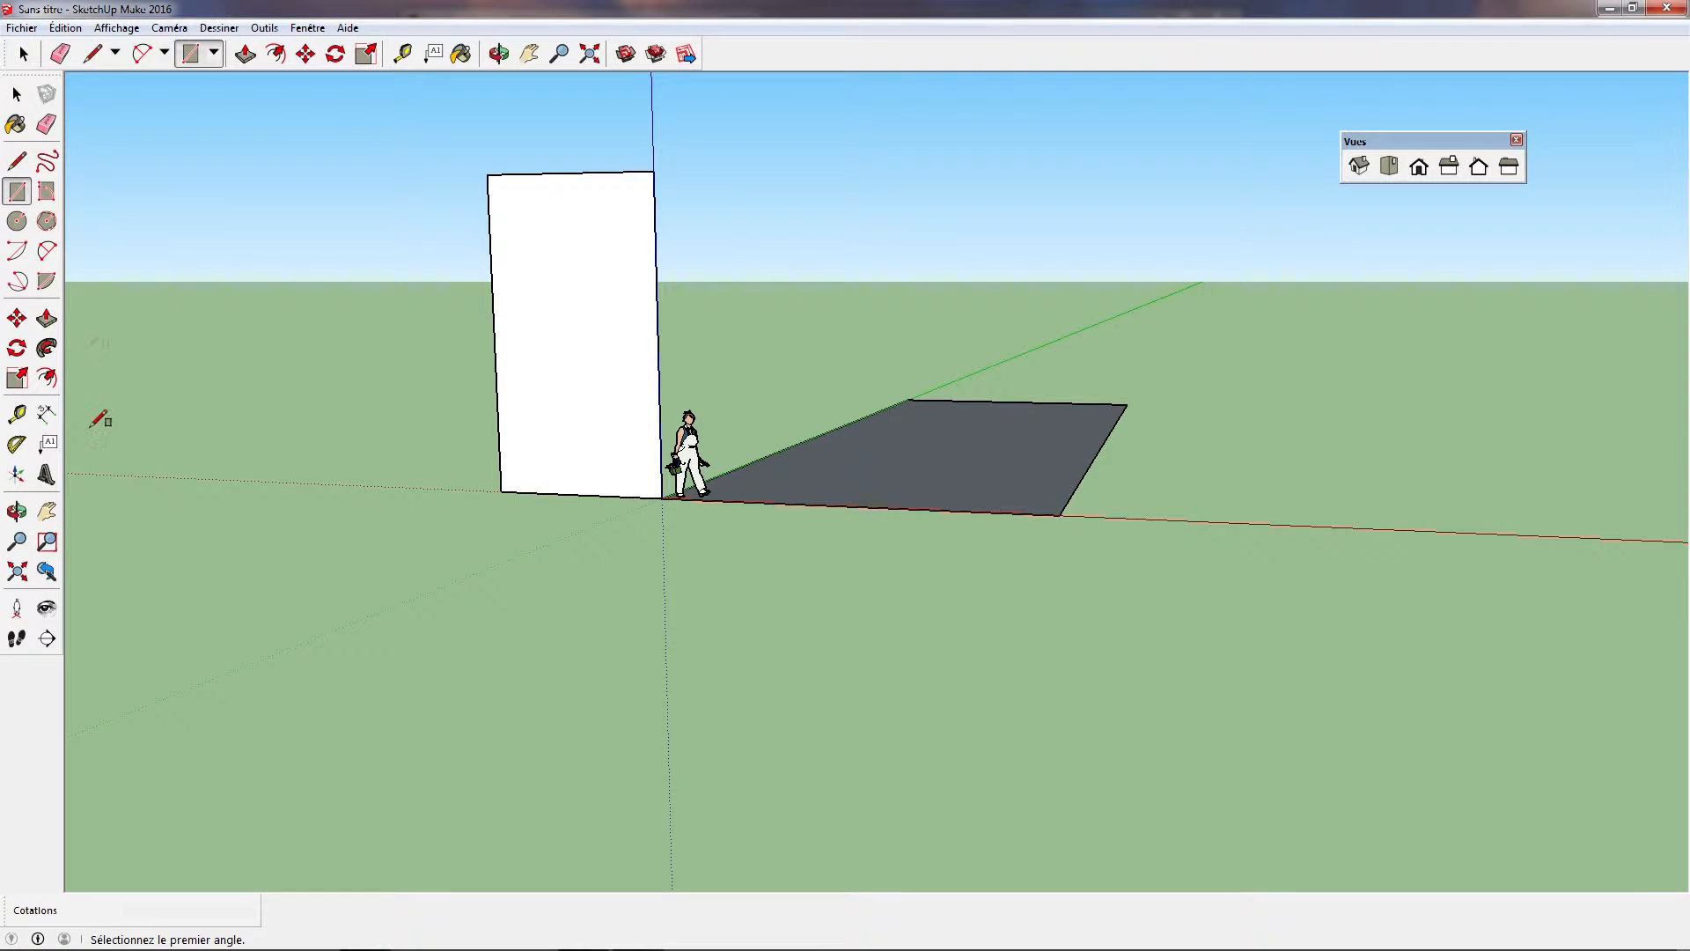
middle_click_drag(1021, 574, 1018, 649)
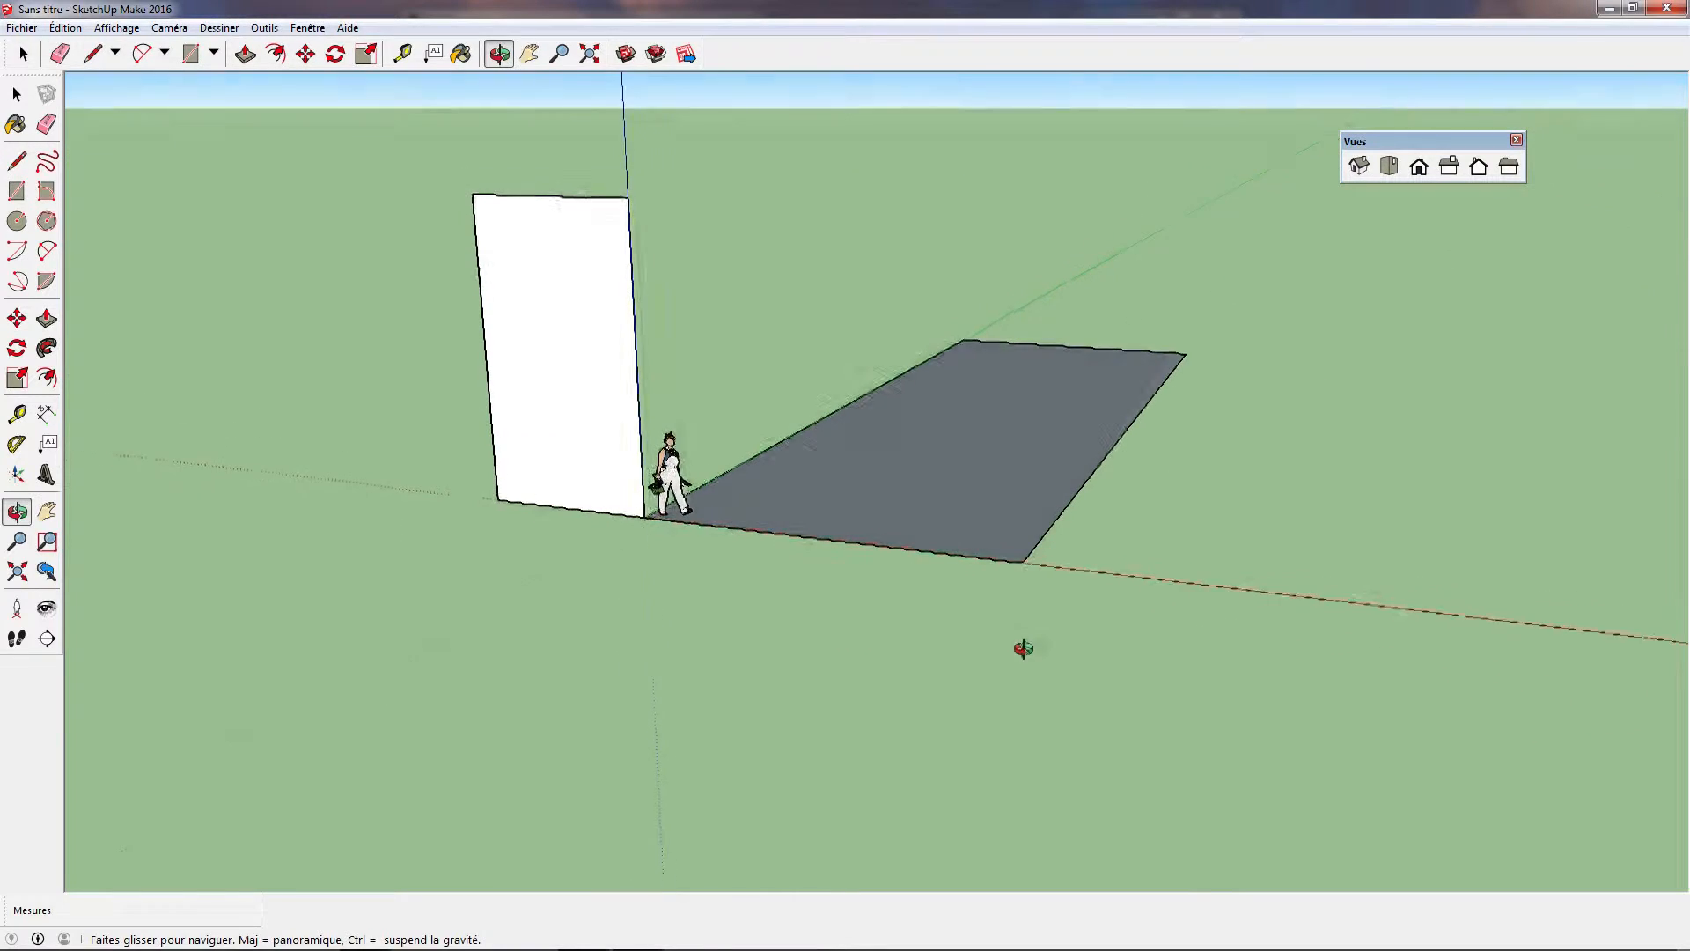
left_click(16, 223)
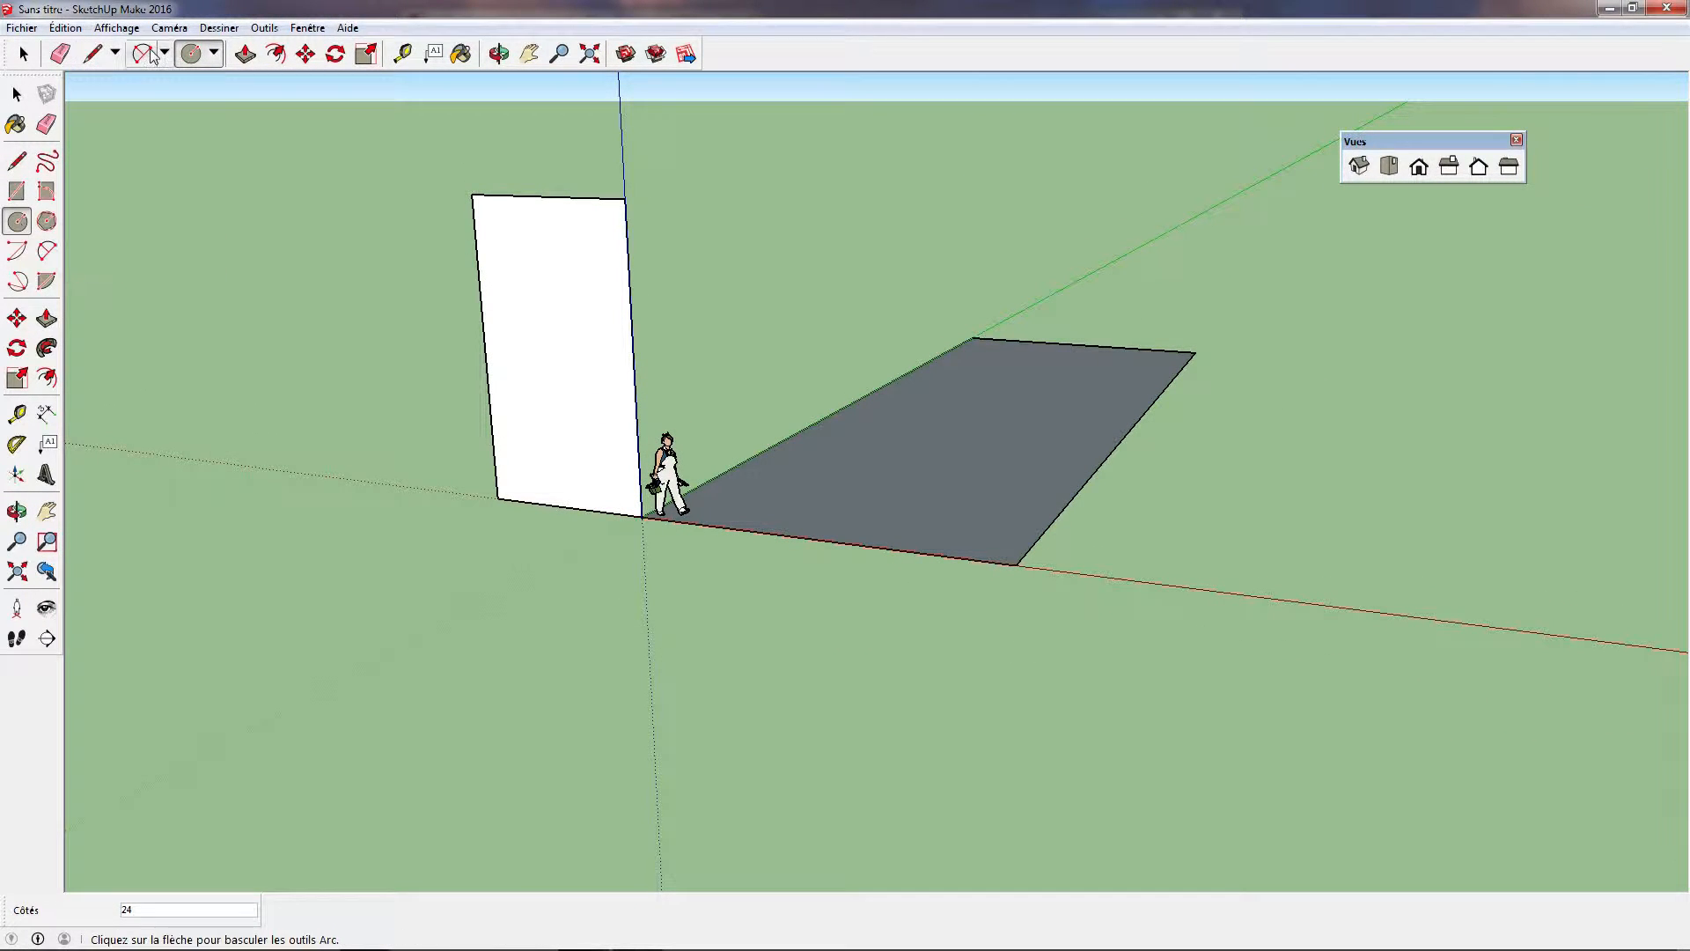
left_click(244, 54)
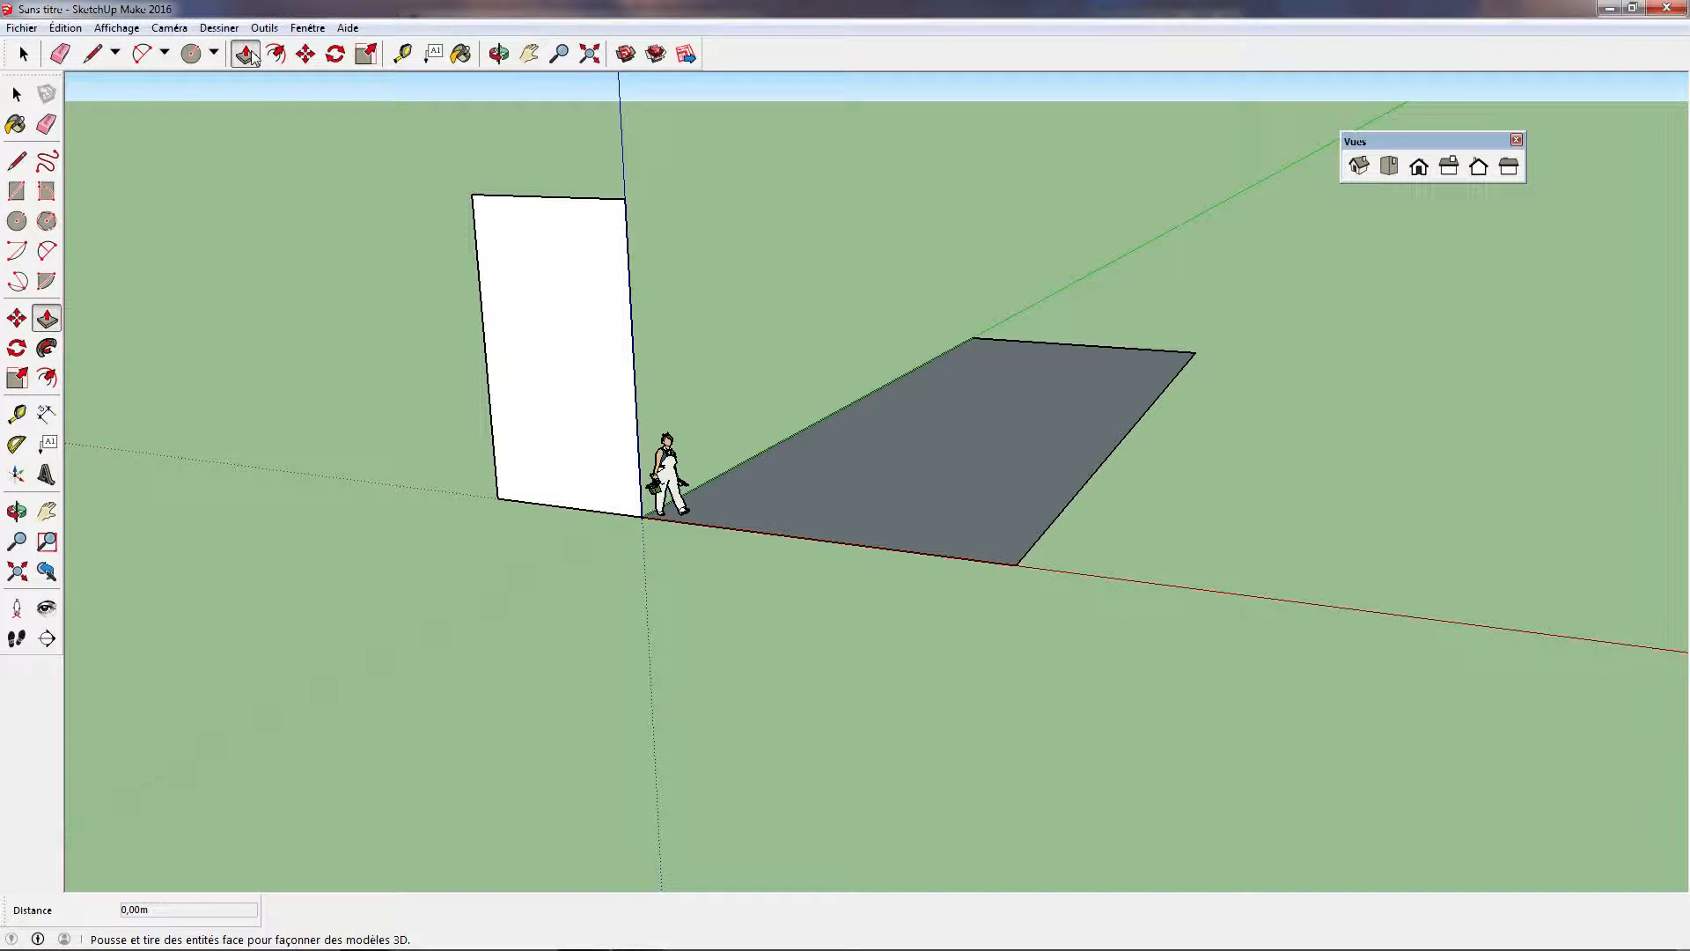
left_click(948, 467)
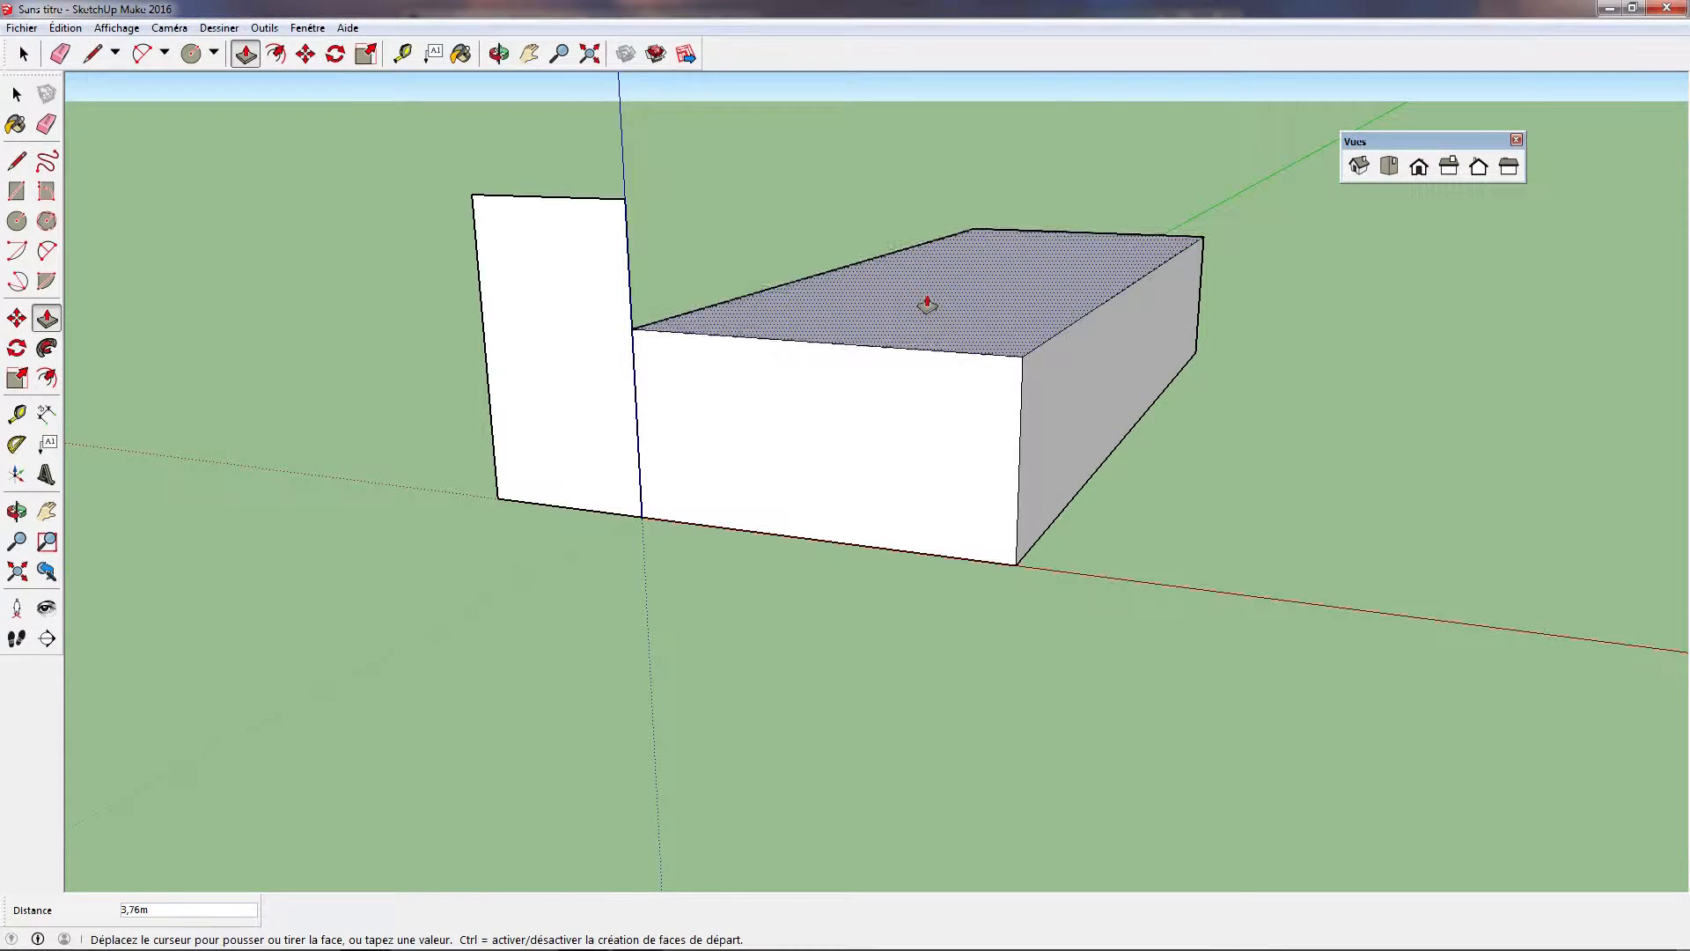
left_click(921, 336)
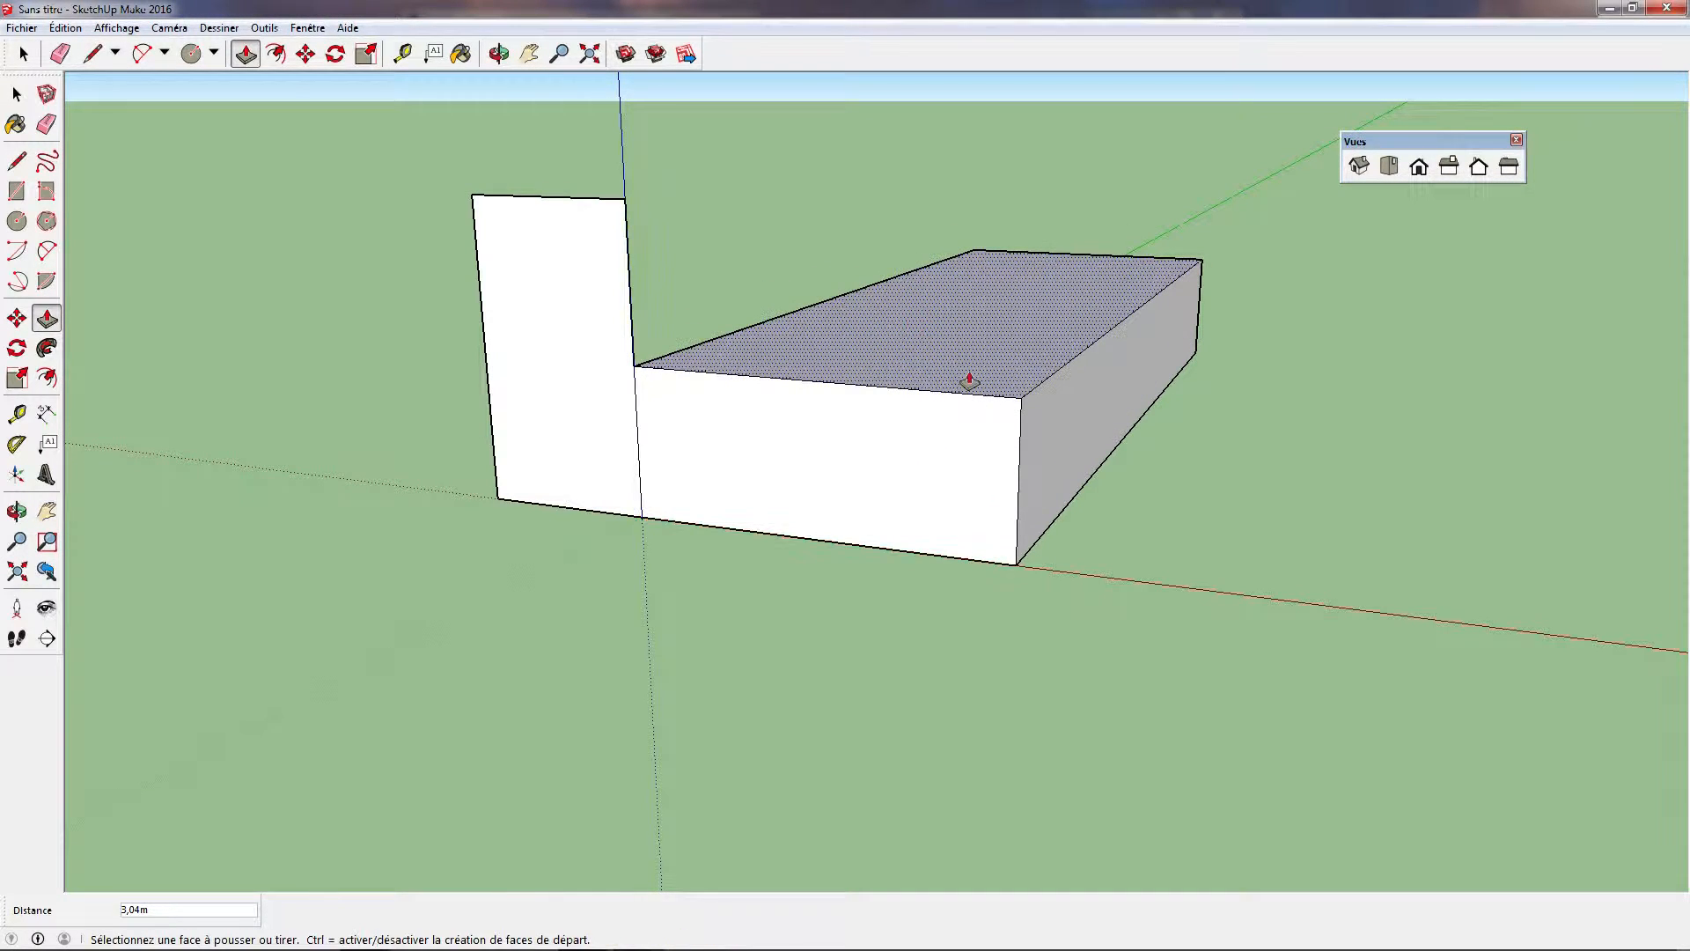
Try pulling the box's bottom face down about 5.17 m from below and undo that extrusion
middle_click_drag(1309, 578, 1140, 585)
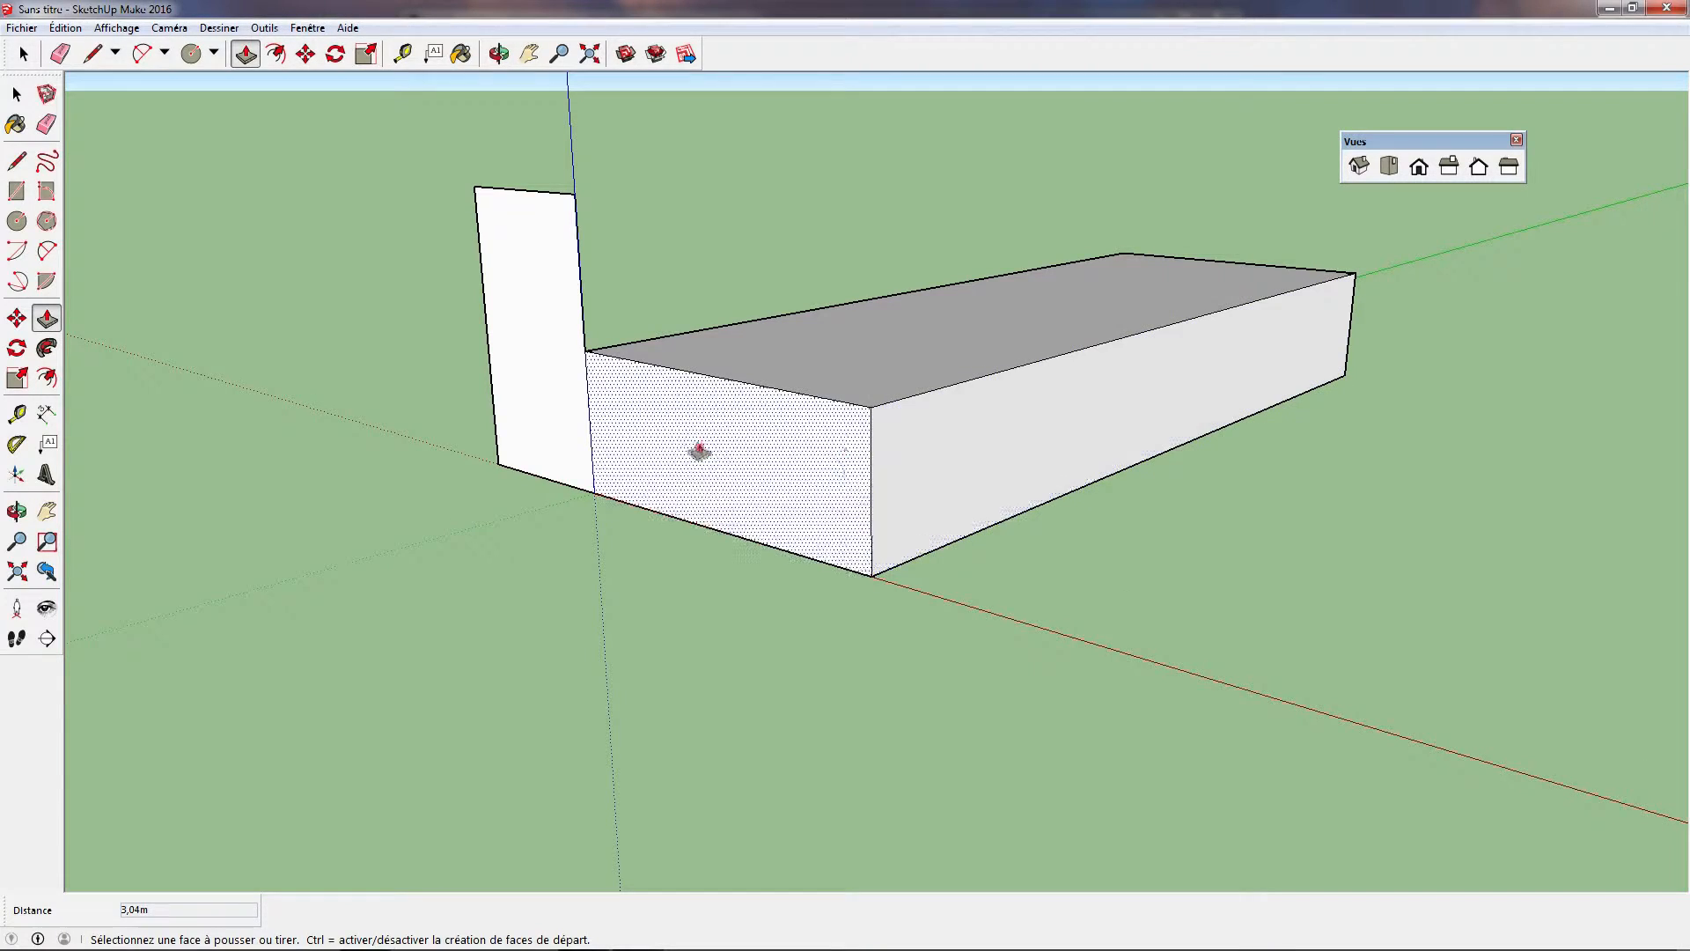
middle_click_drag(1119, 627, 951, 355)
left_click(950, 355)
left_click(955, 598)
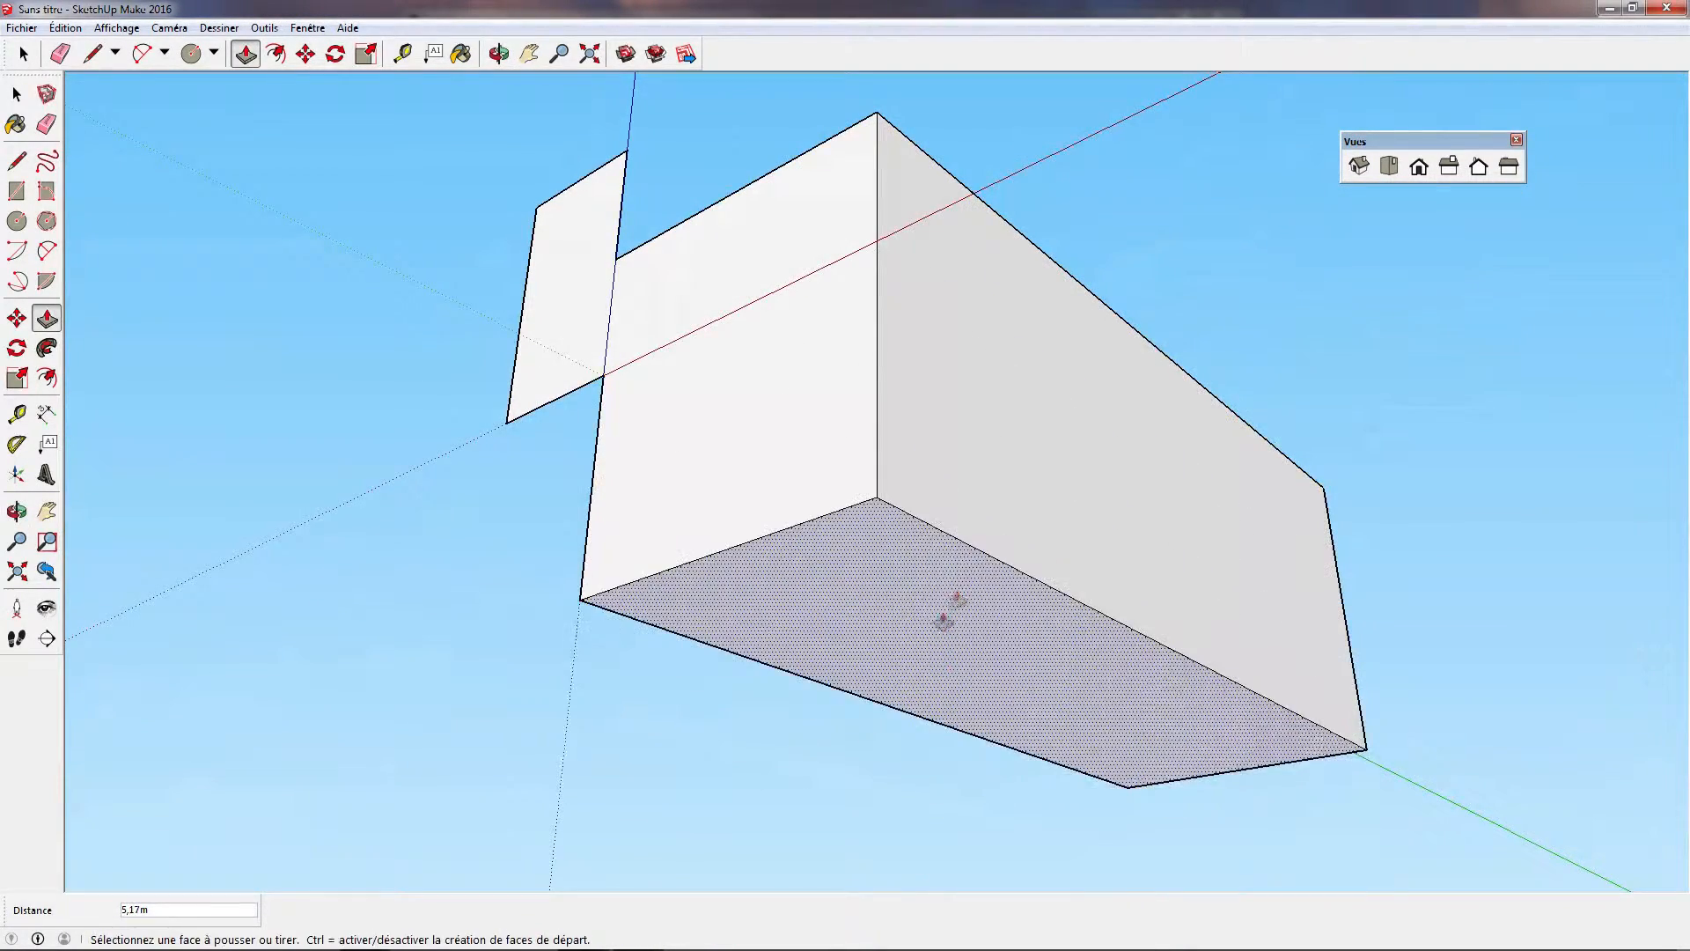
key("ctrl+z")
Draw a ground circle with a radius of about 1.59 m beside the box's long side
middle_click_drag(958, 489, 910, 853)
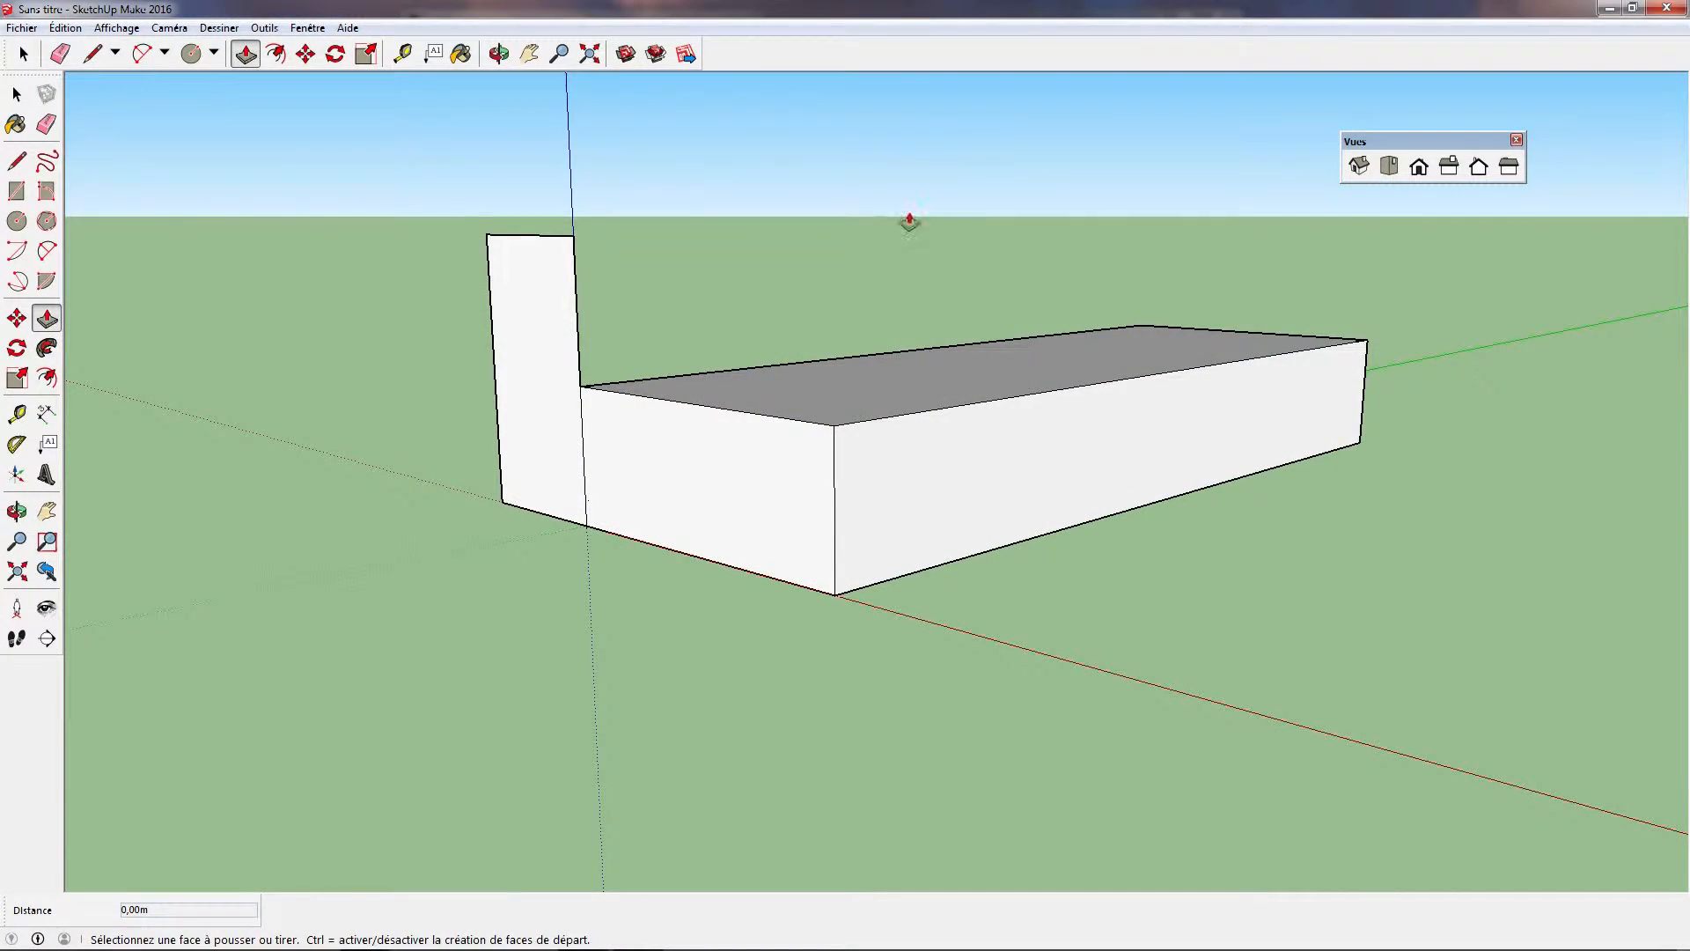
middle_click_drag(860, 494, 959, 502)
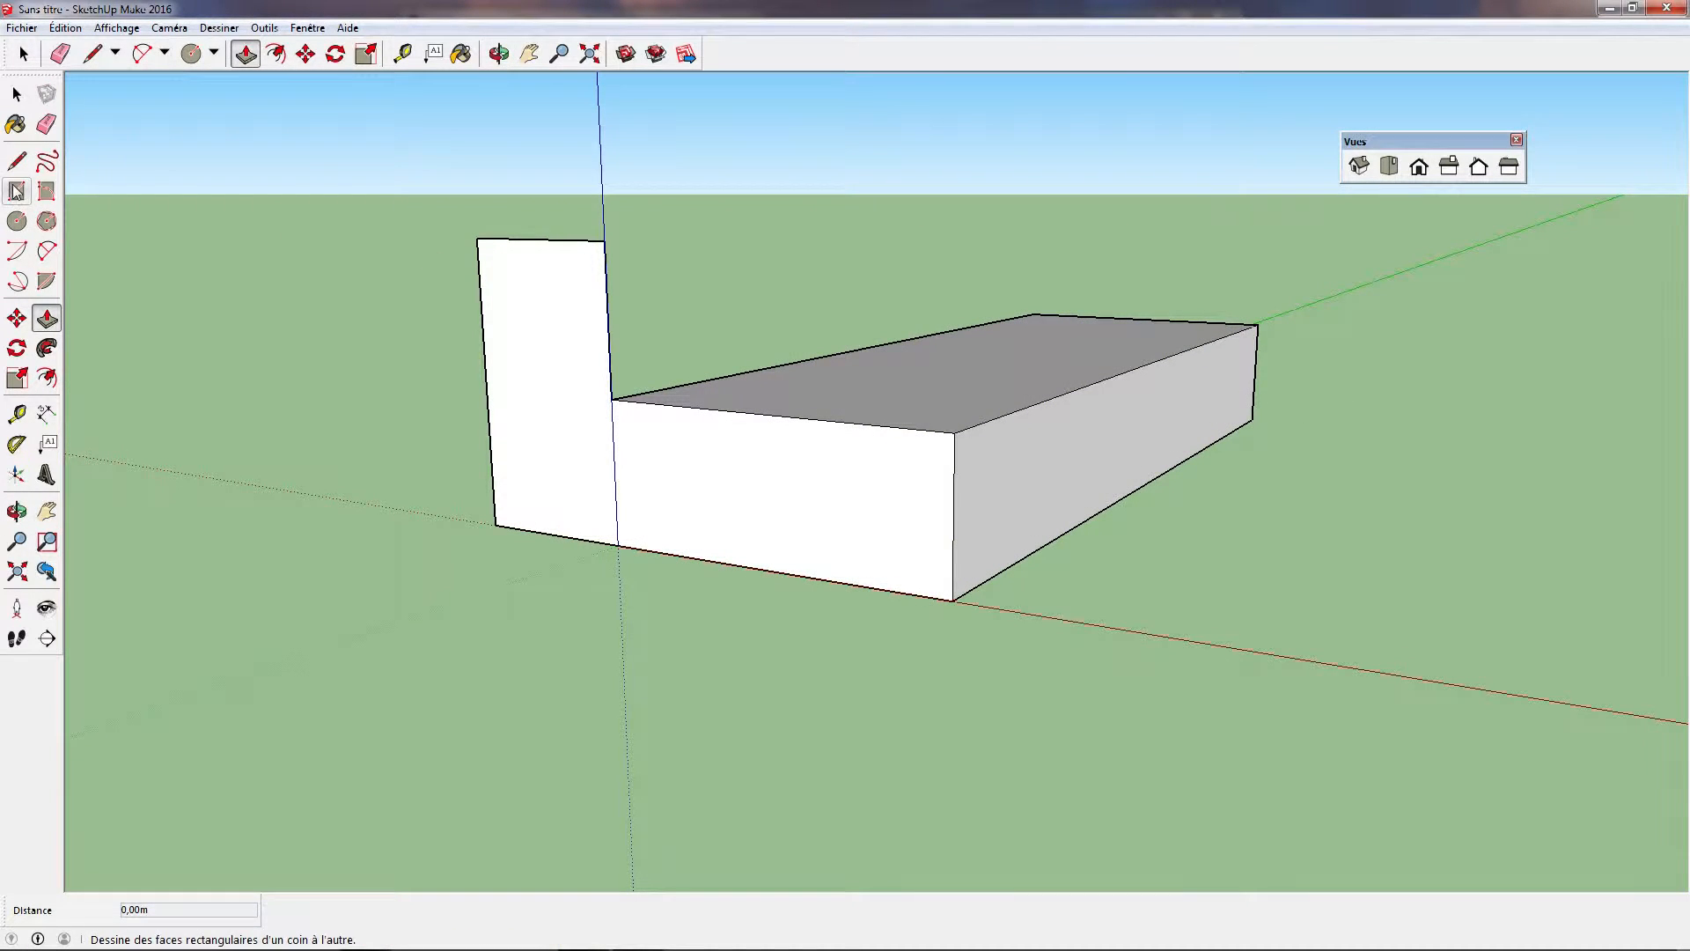
left_click(17, 221)
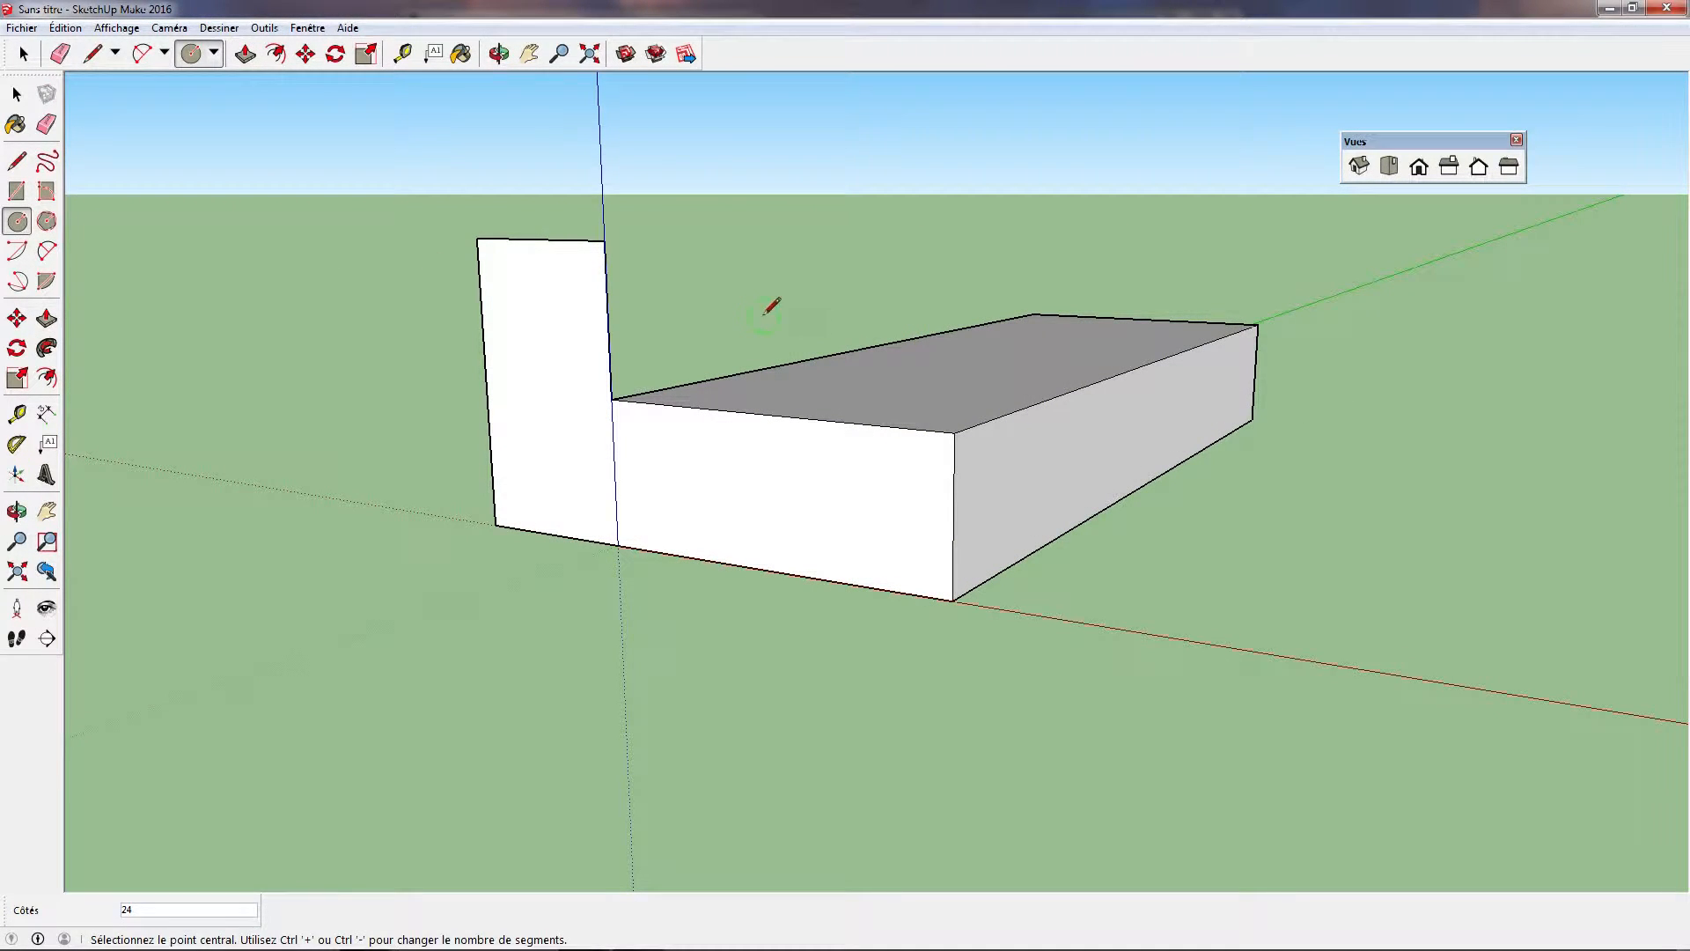
middle_click_drag(685, 310, 358, 384)
middle_click_drag(672, 377, 1071, 566)
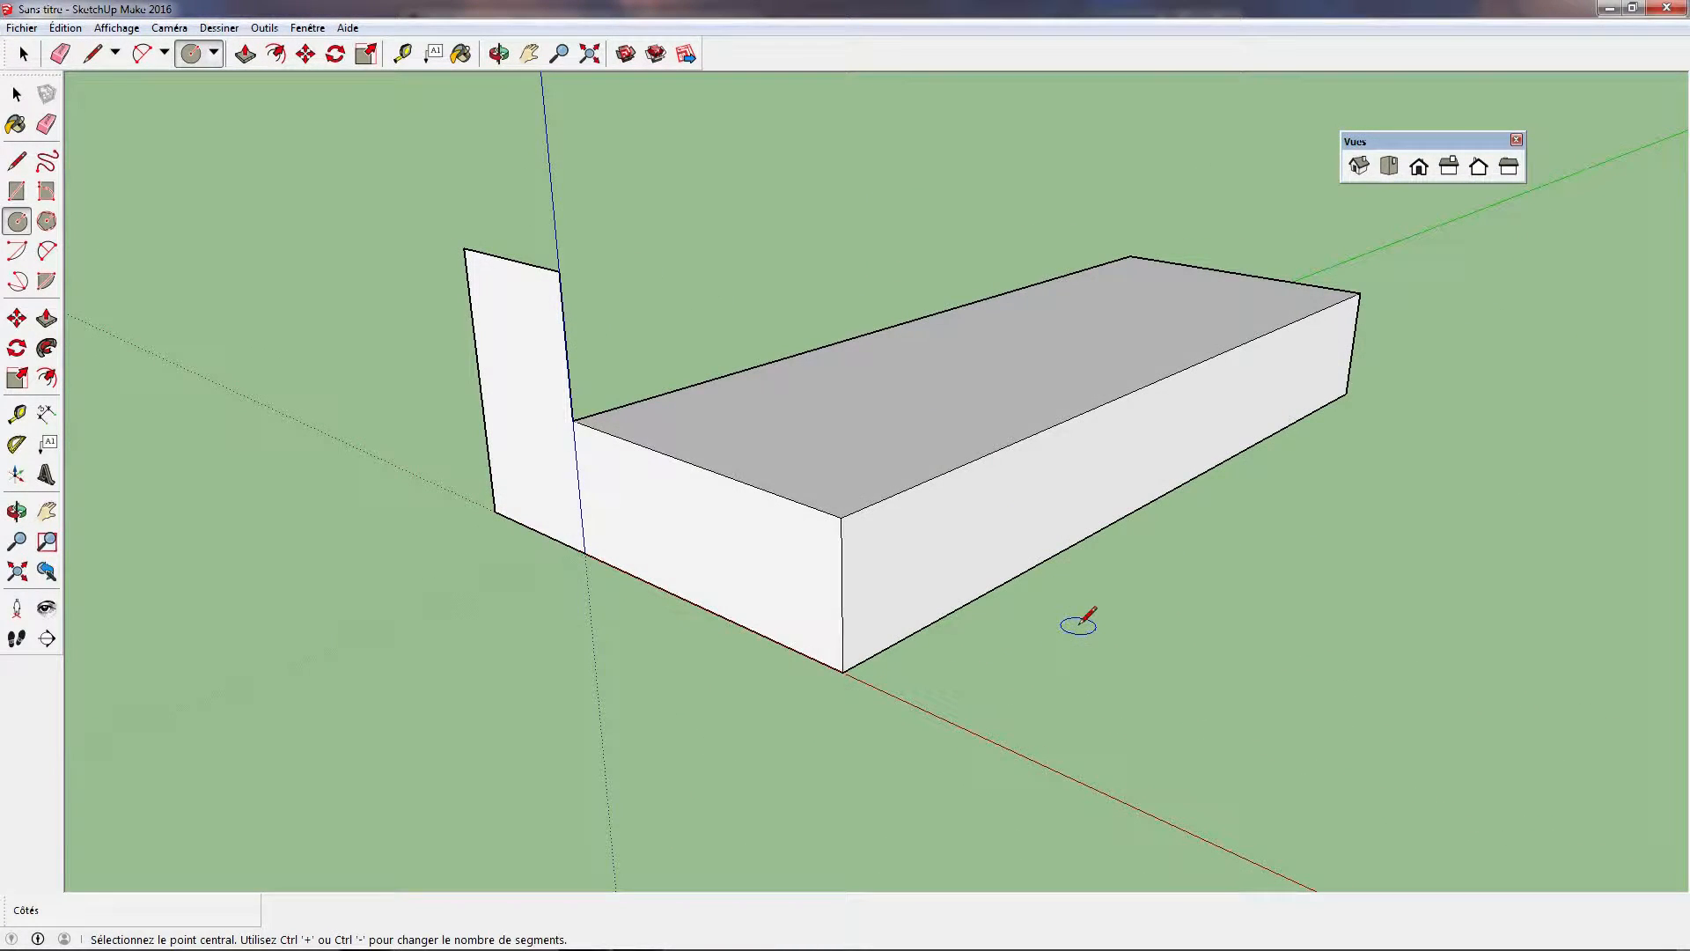
scroll(1092, 606, "up", 3)
scroll(1091, 605, "down", 2)
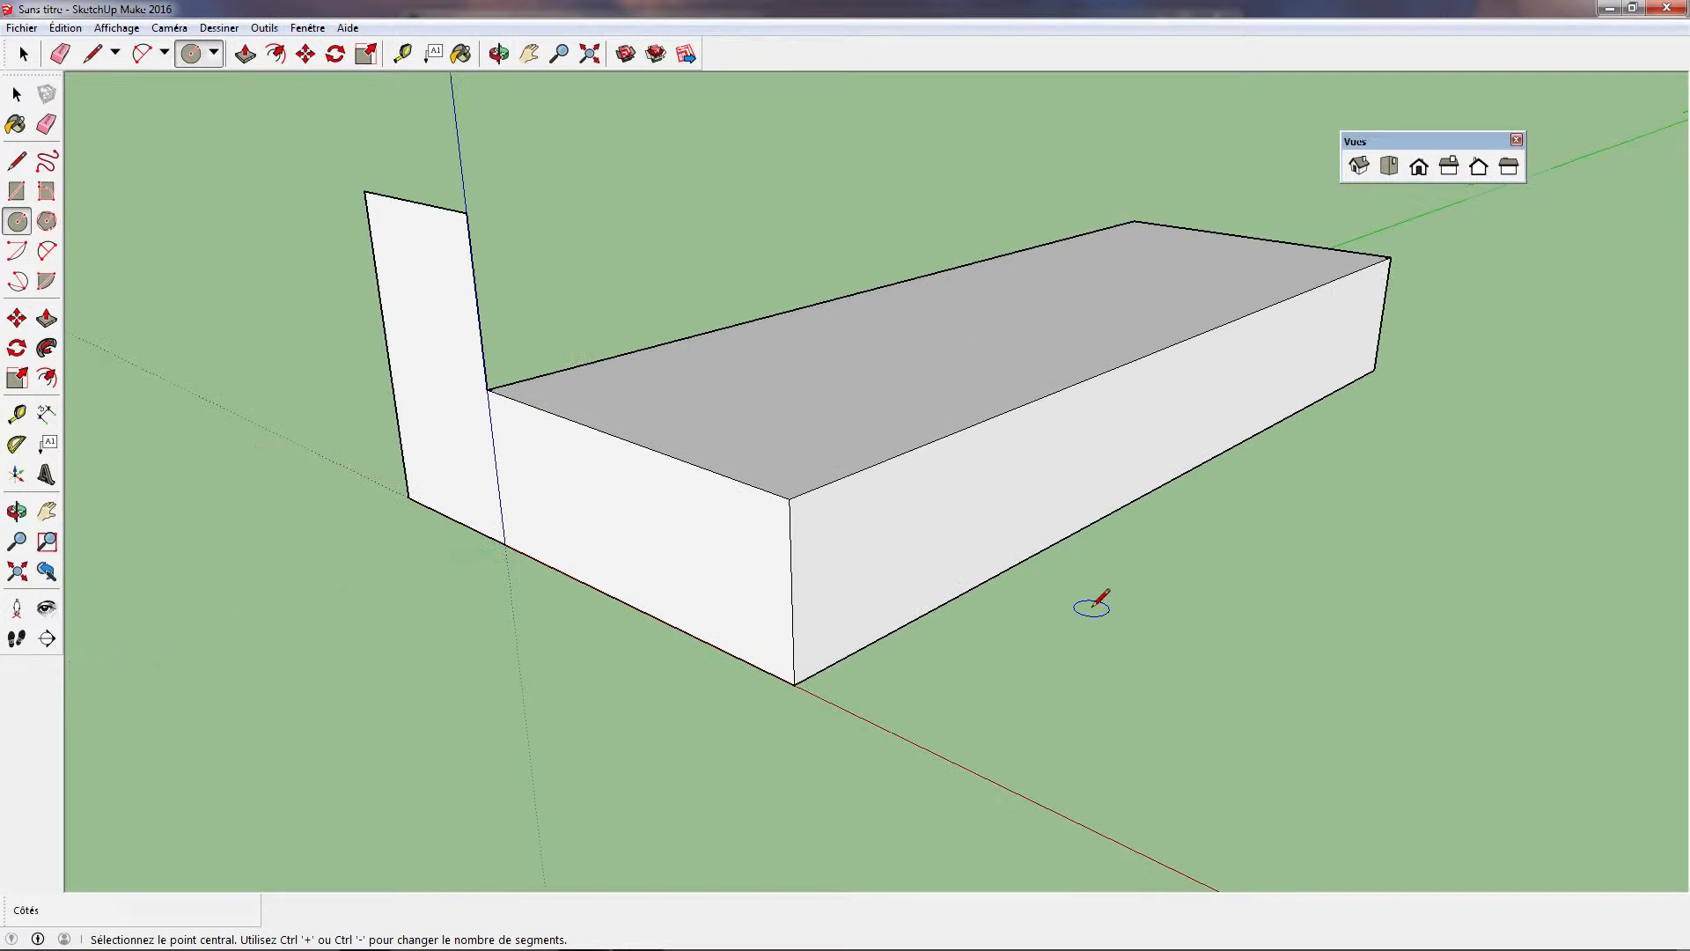
left_click(1070, 621)
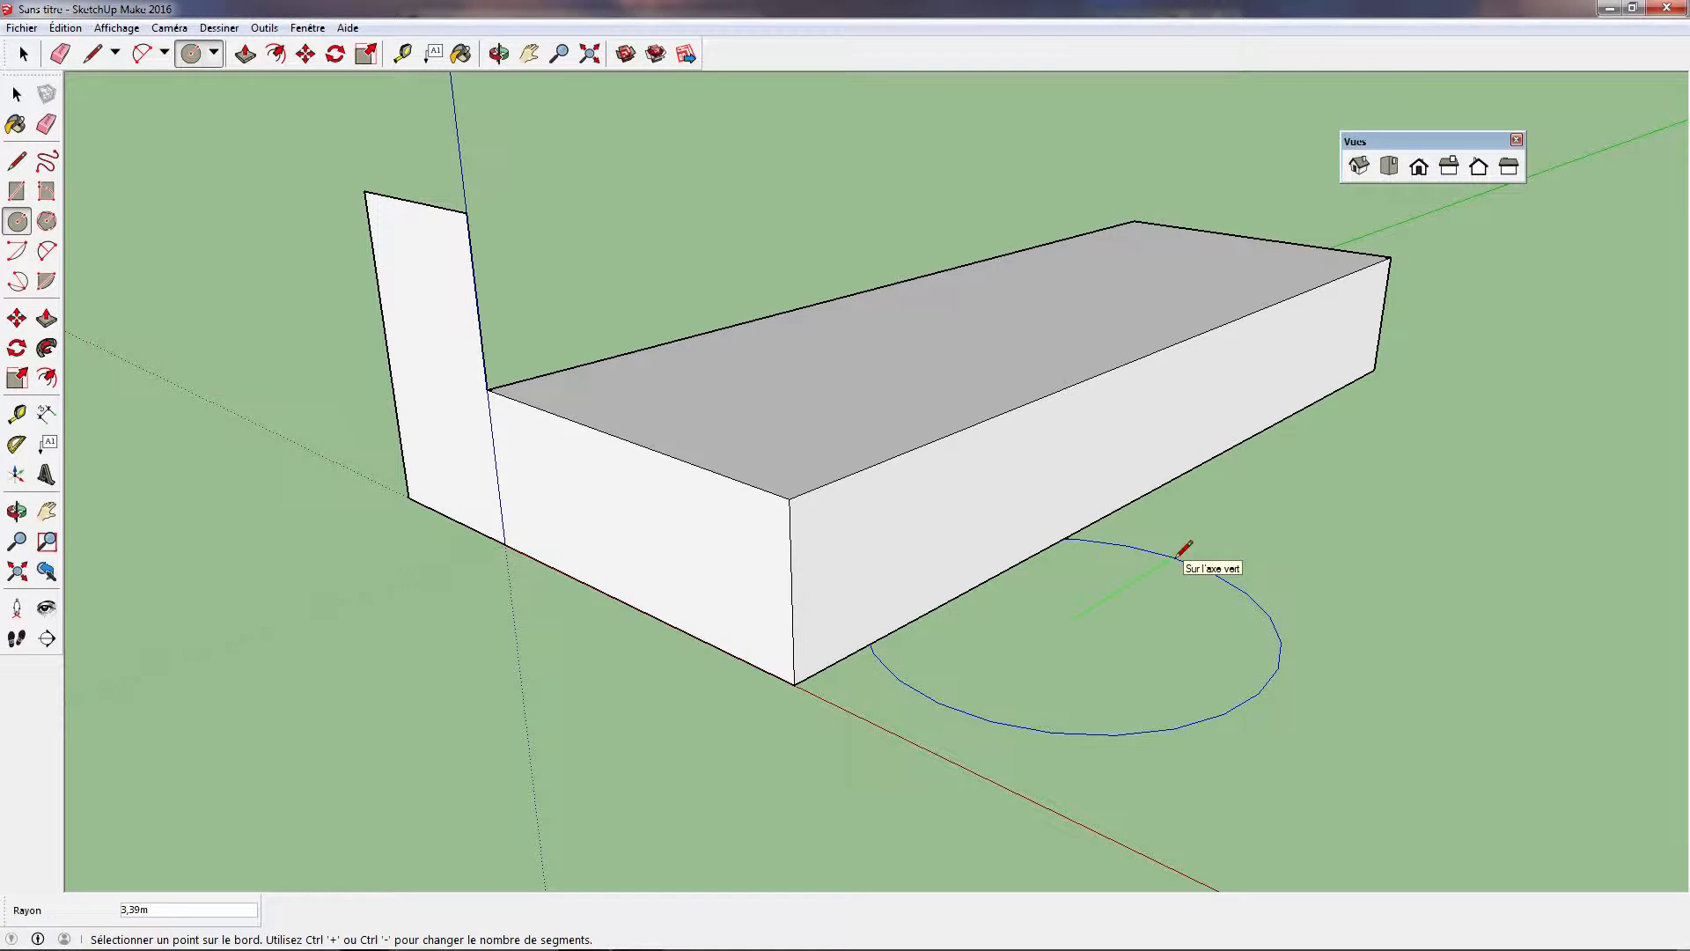
left_click(1129, 586)
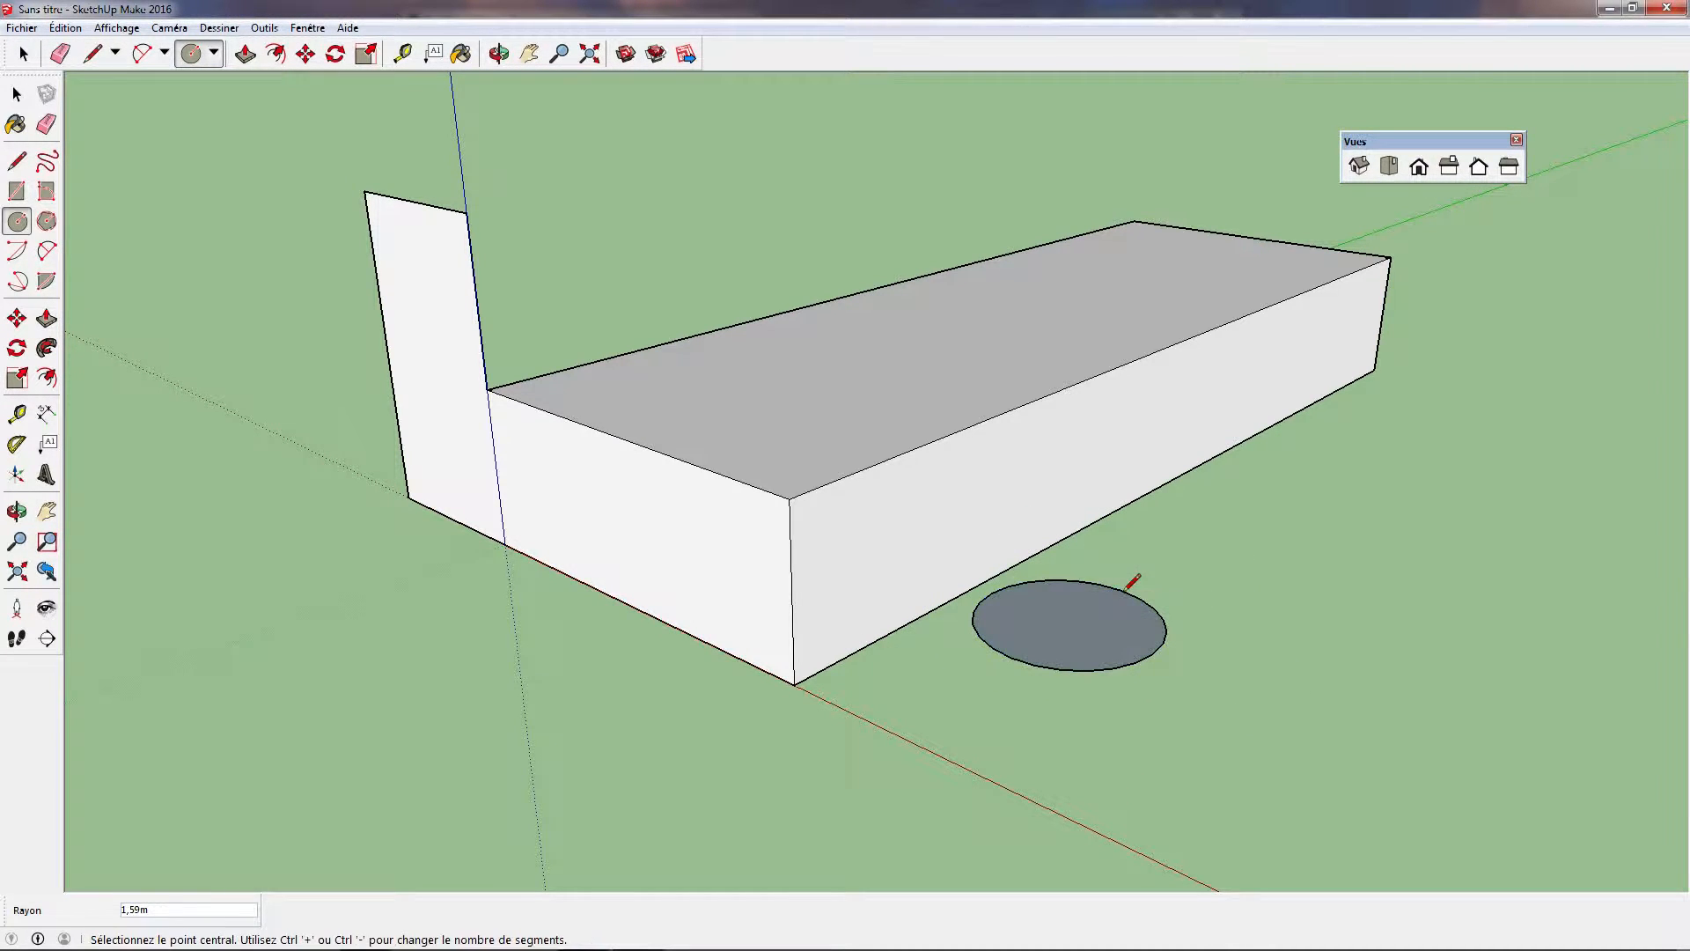
Push/pull the ground circle up about 3.04 m into a cylinder level with the box's top face
left_click(245, 54)
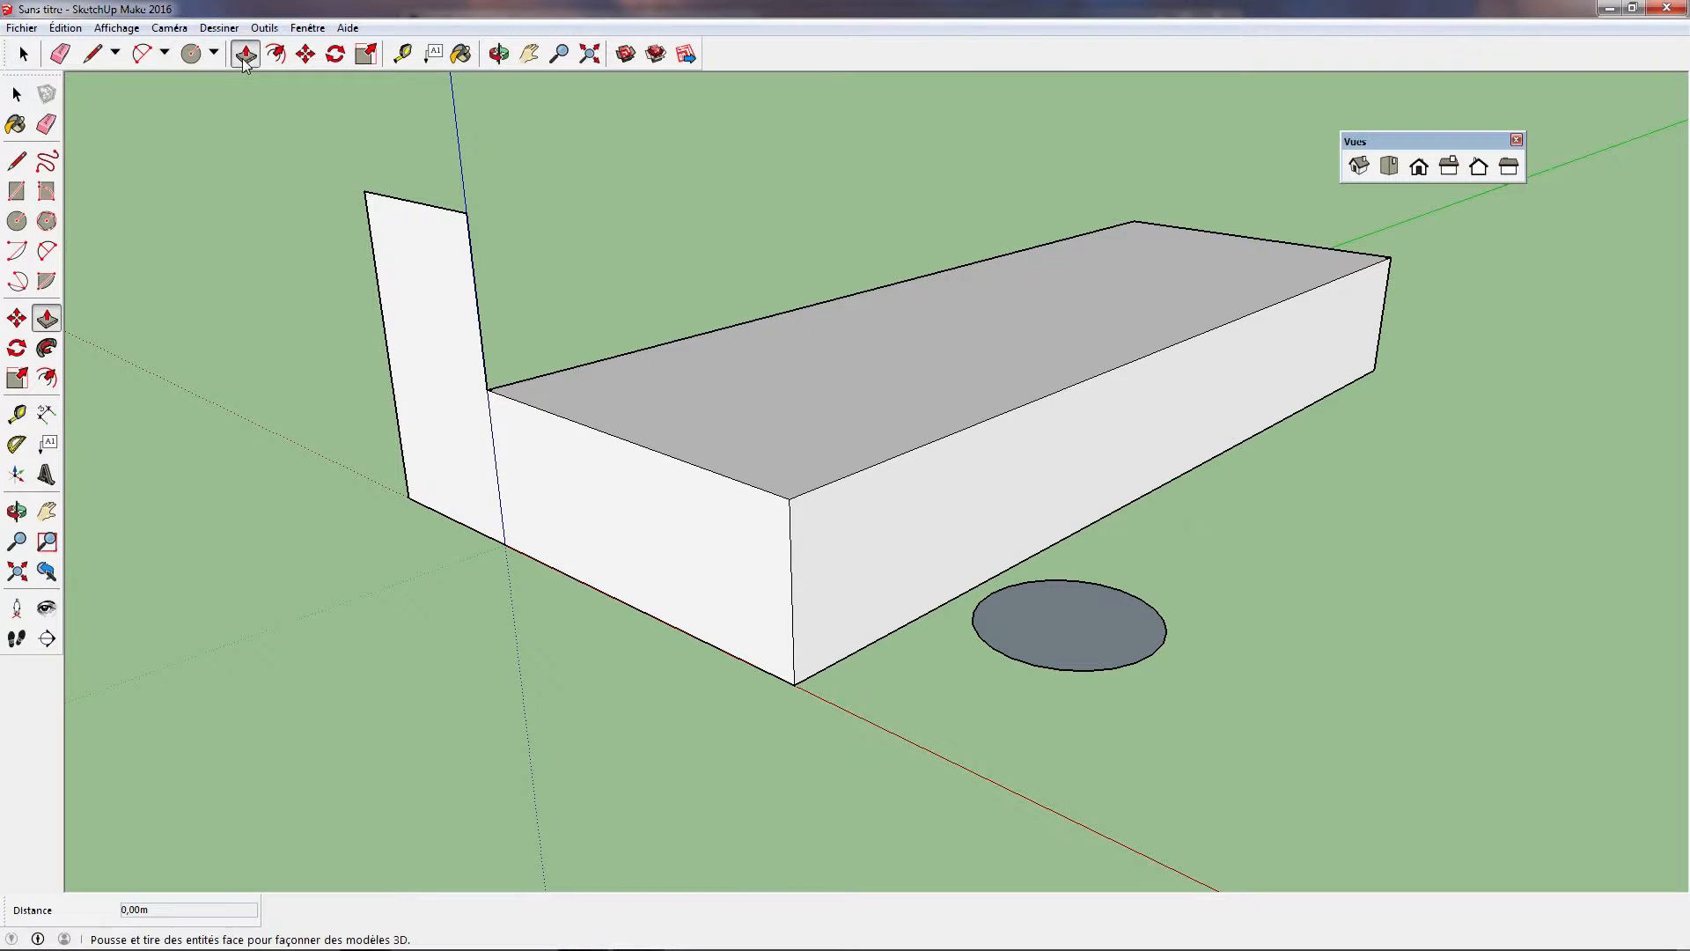
left_click(1111, 632)
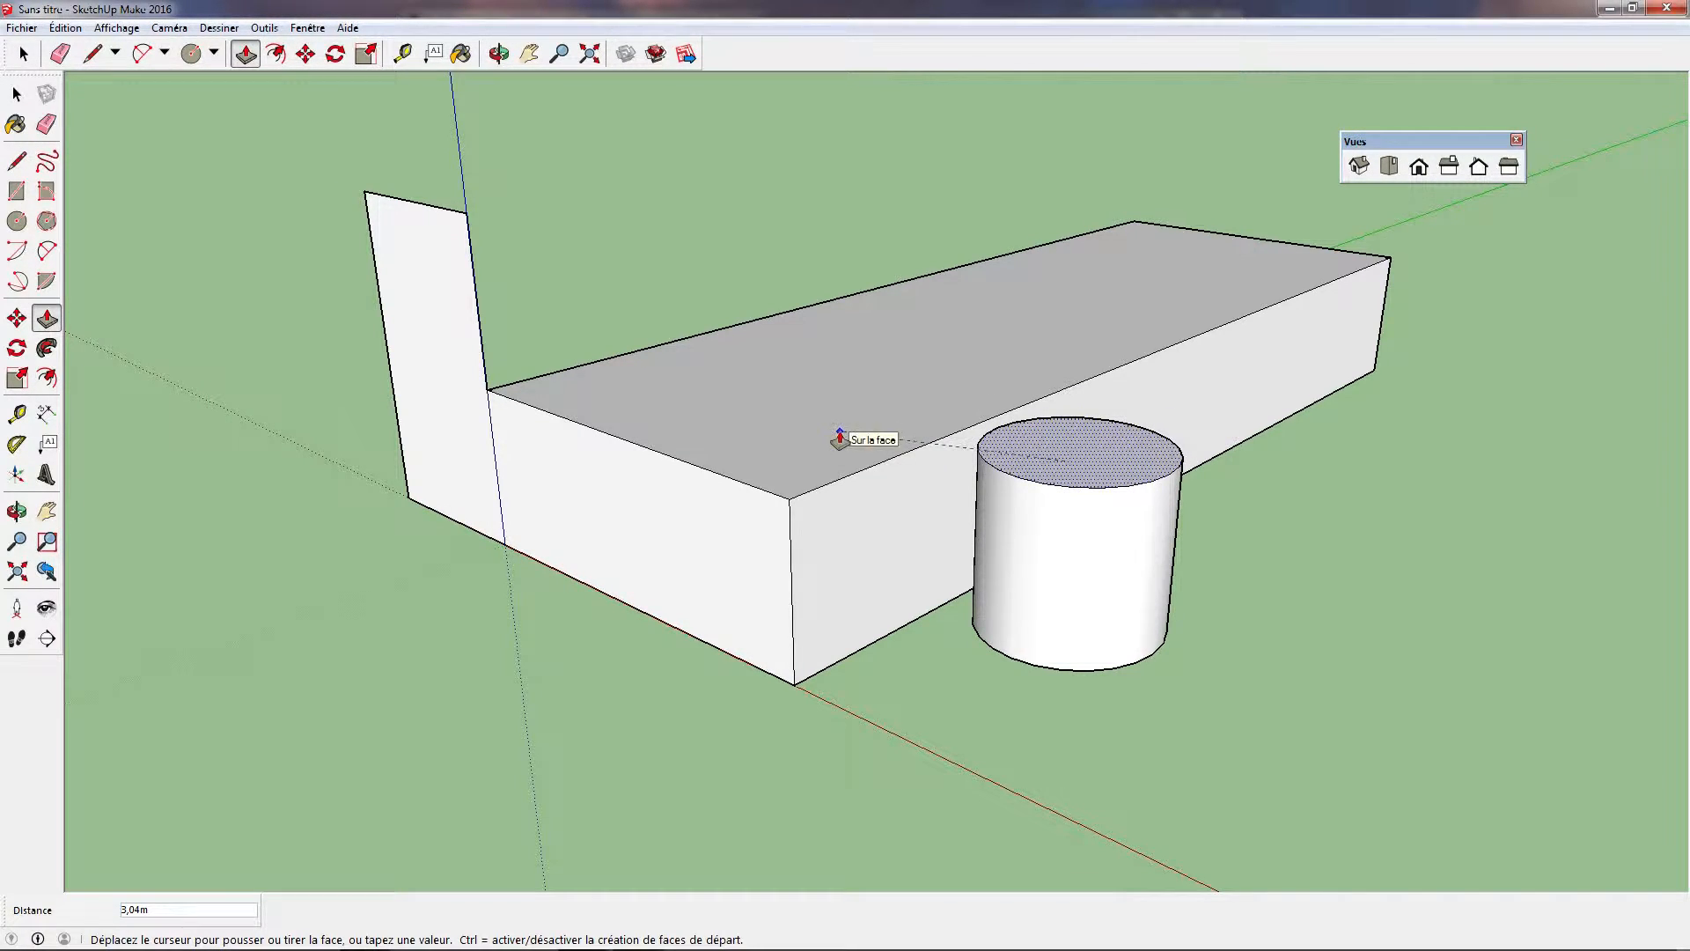
left_click(910, 409)
key("o")
left_click_drag(924, 566, 977, 503)
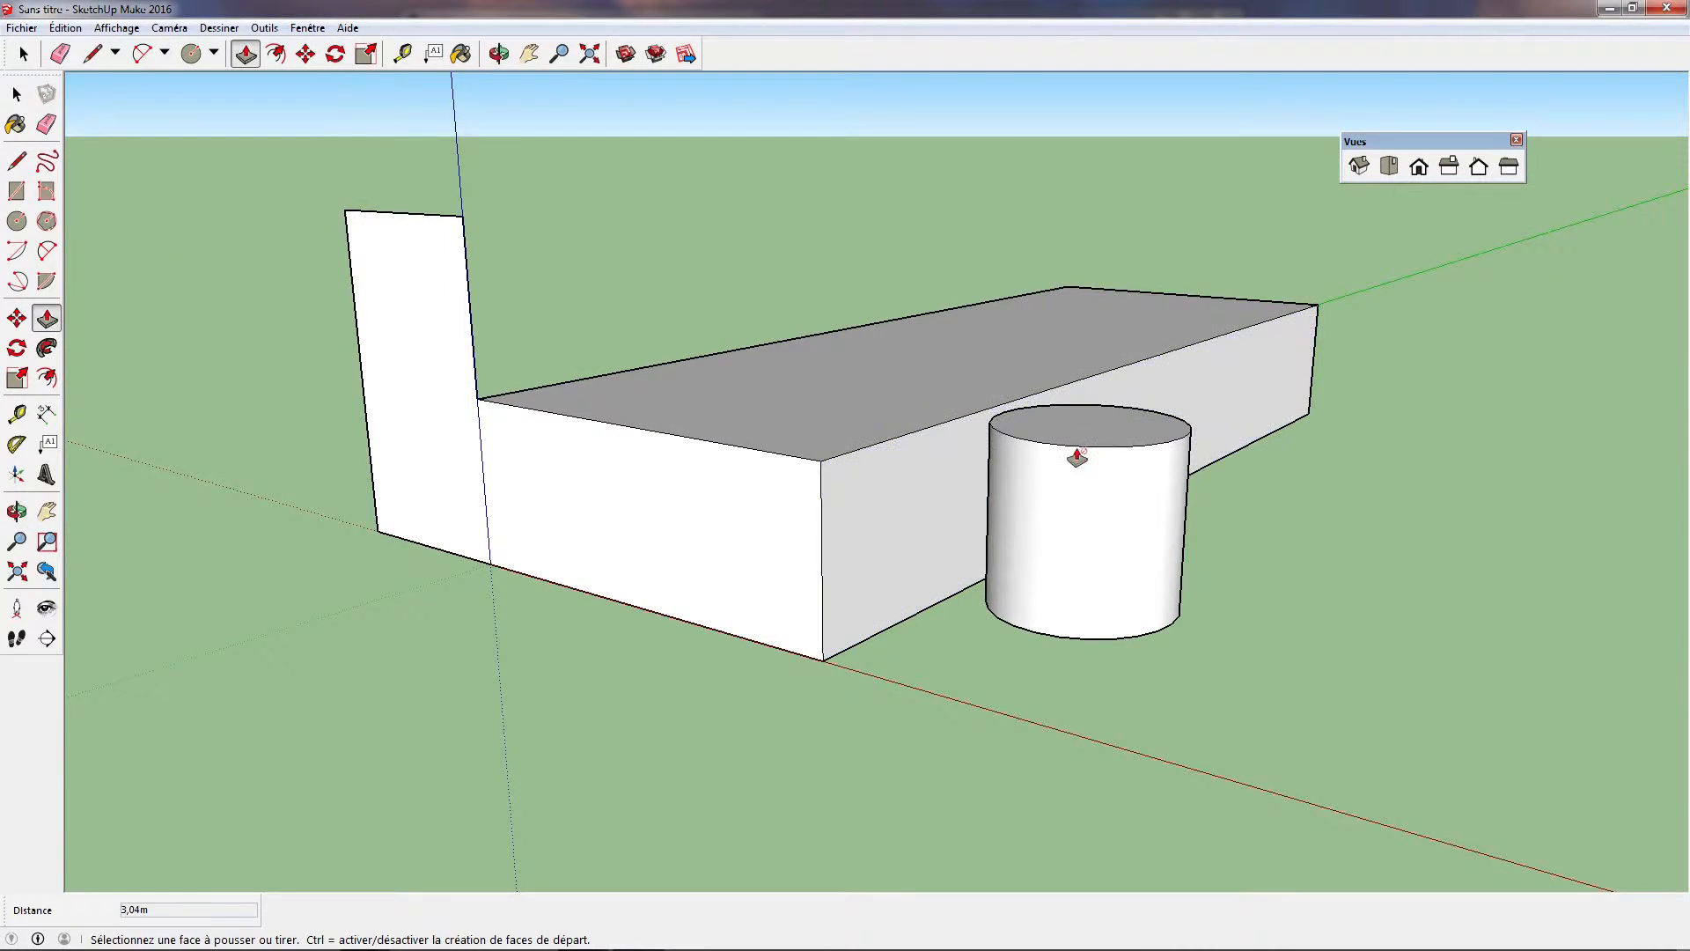
middle_click_drag(1083, 431, 890, 585)
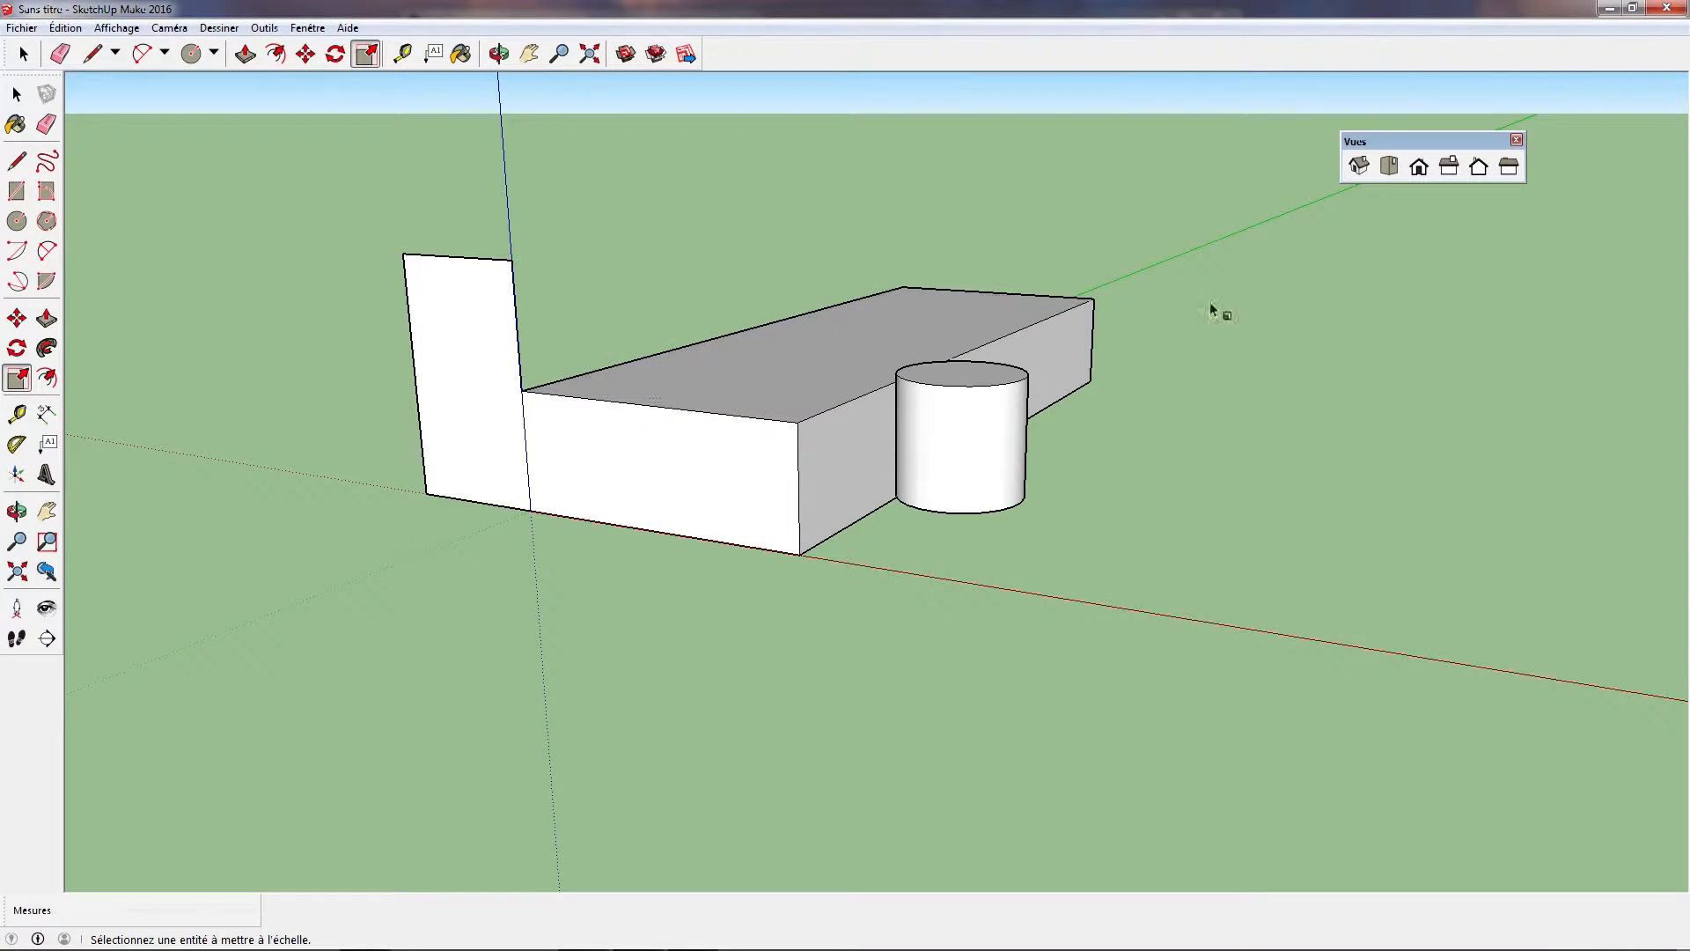
Switch to Firefox and open the 3D Warehouse site from the "sketchup warehouse" search results
left_click(1610, 7)
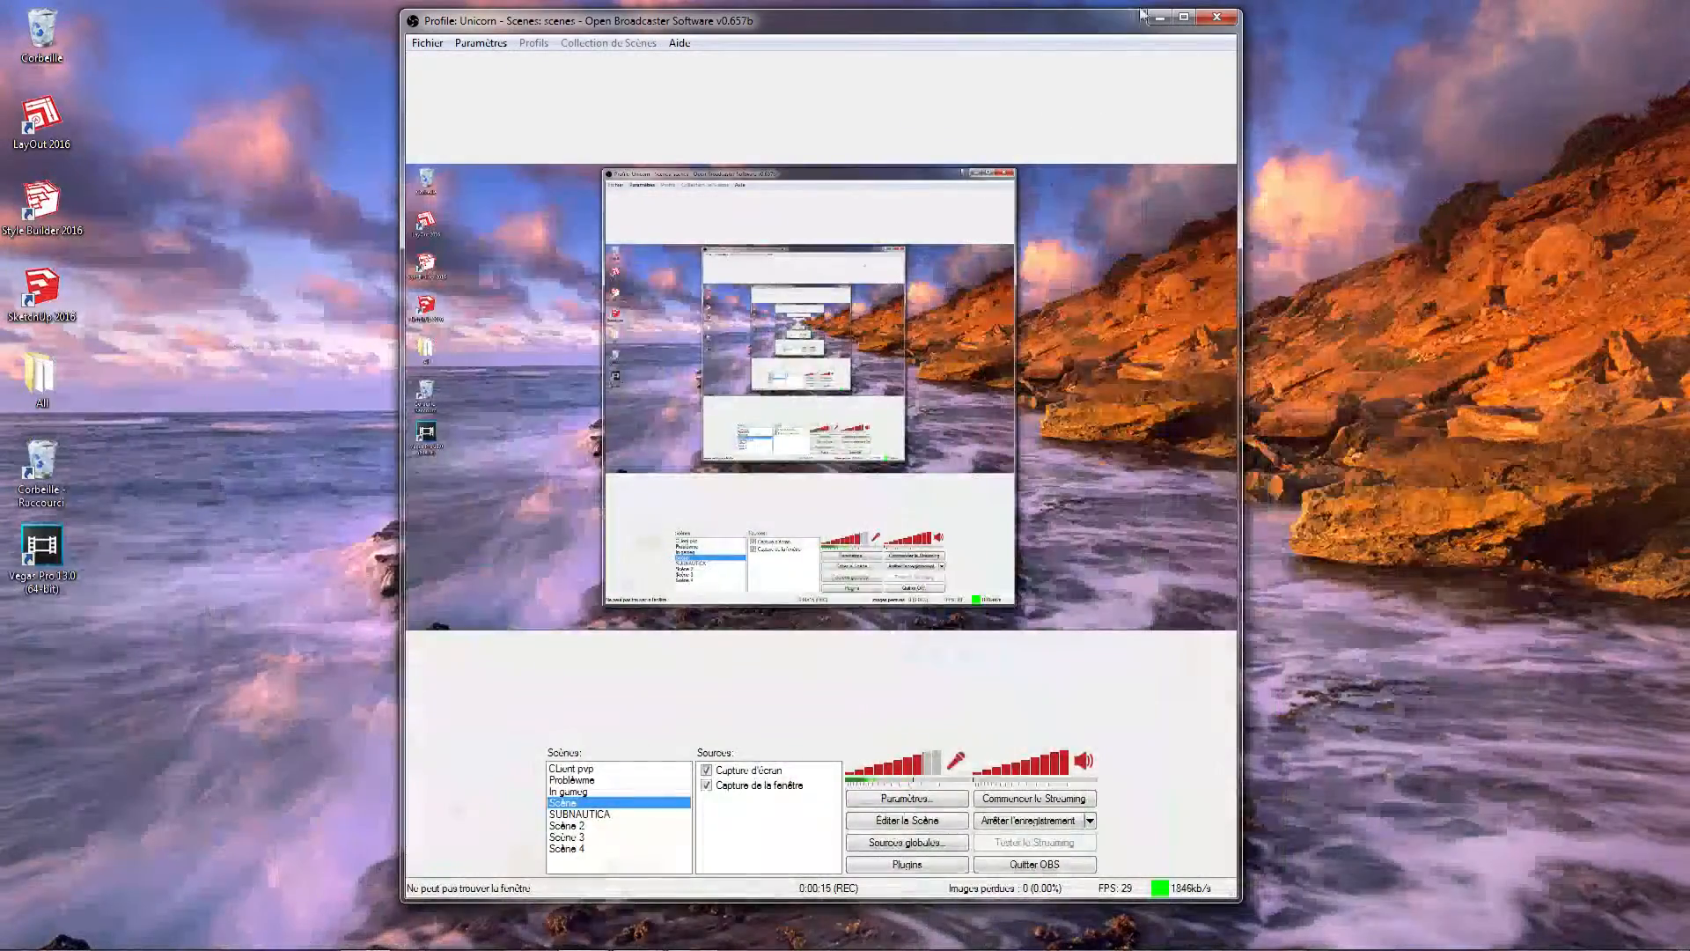
left_click(1159, 17)
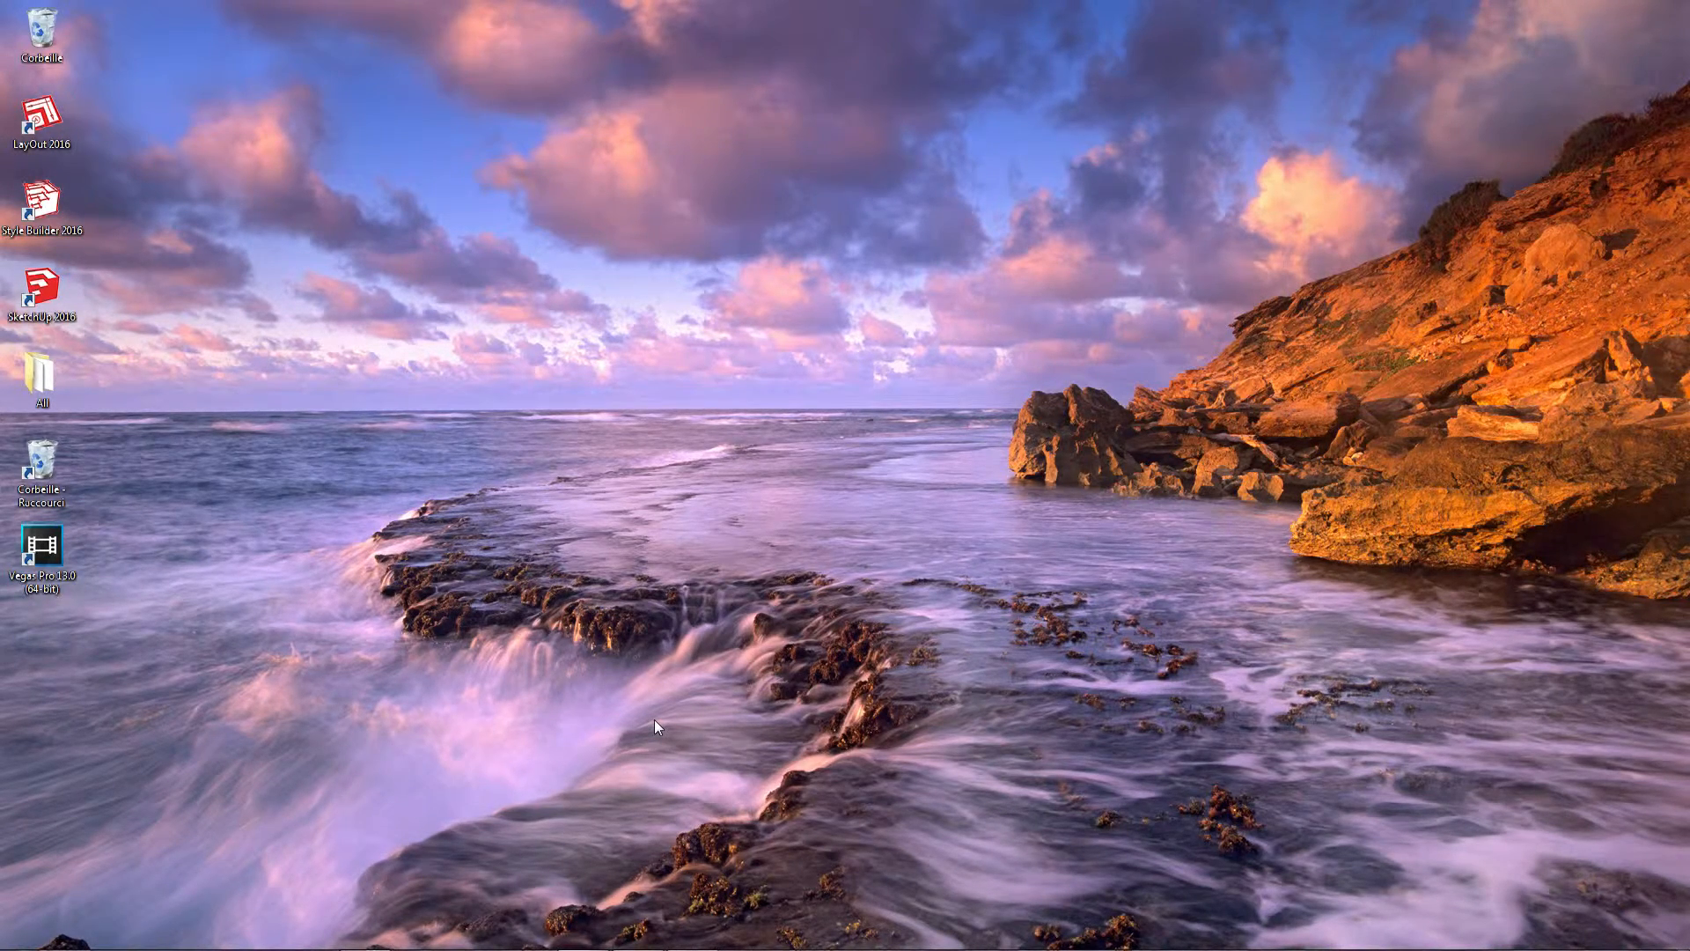
mouse_move(589, 949)
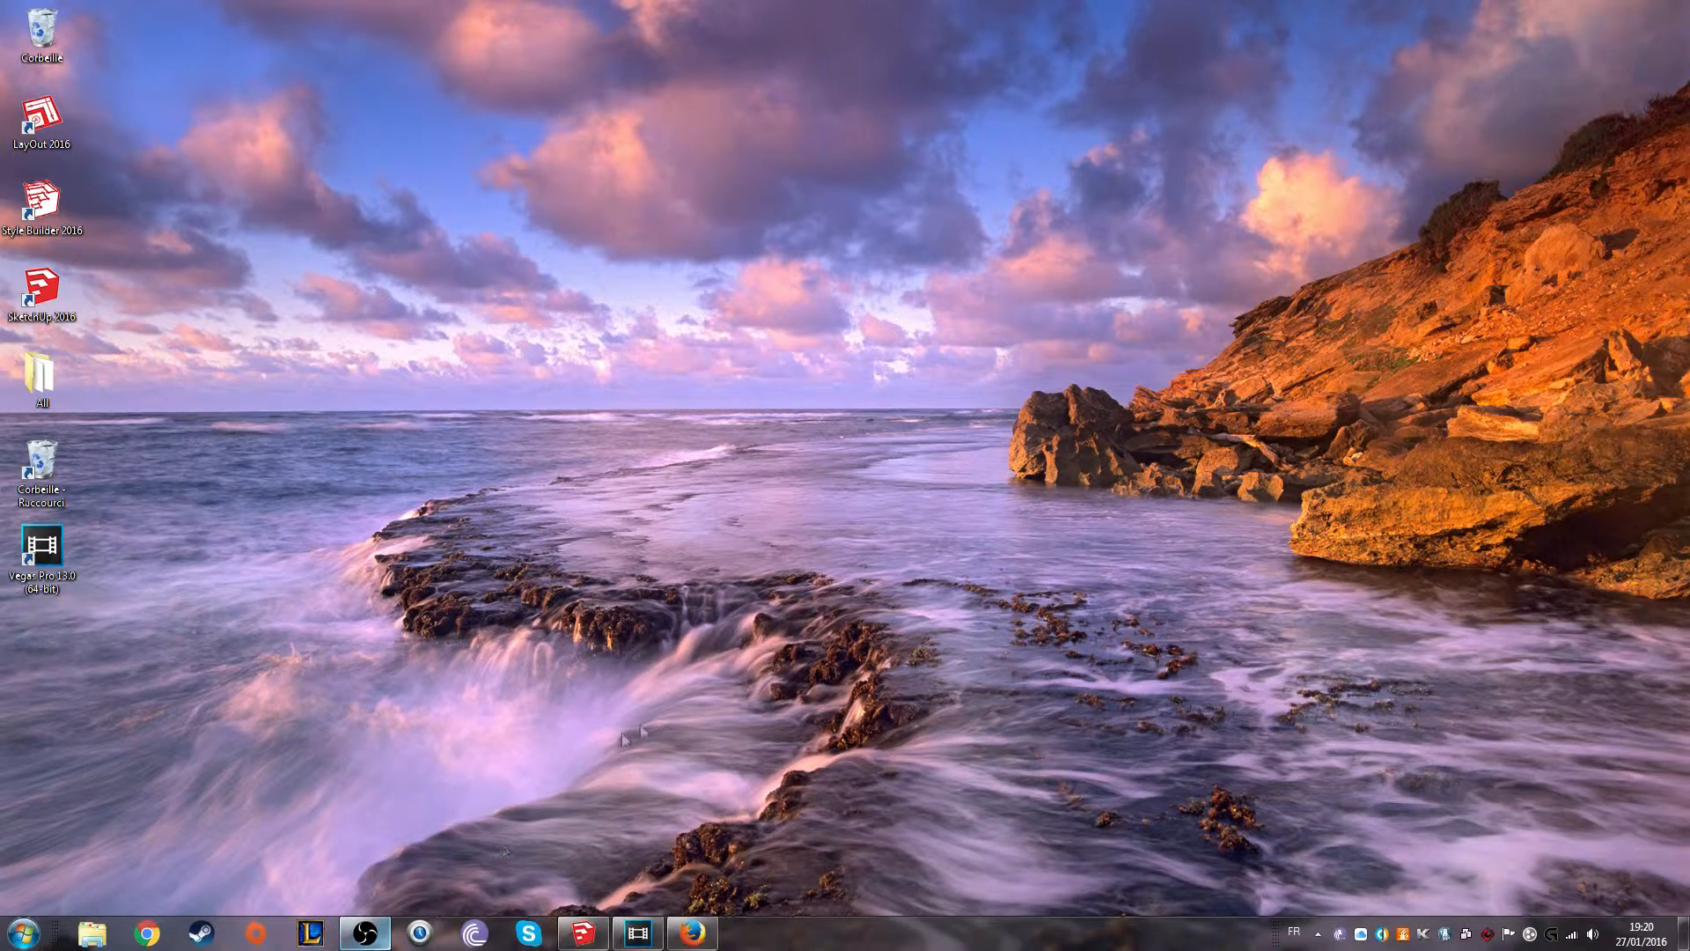
left_click(692, 933)
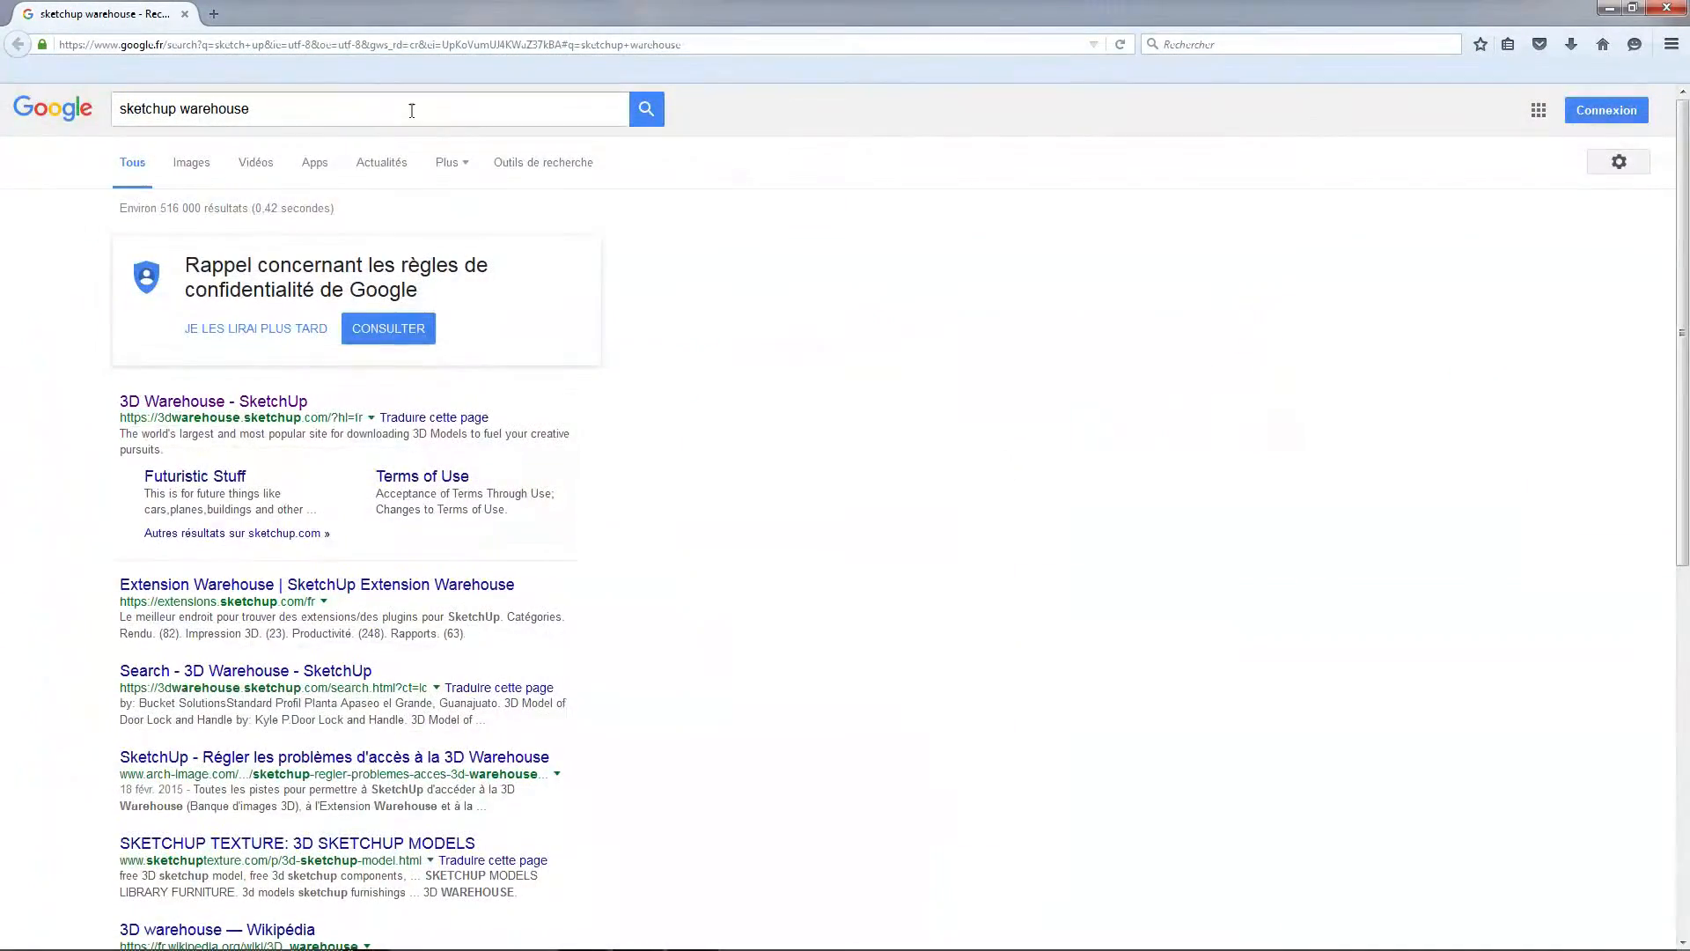
left_click(412, 110)
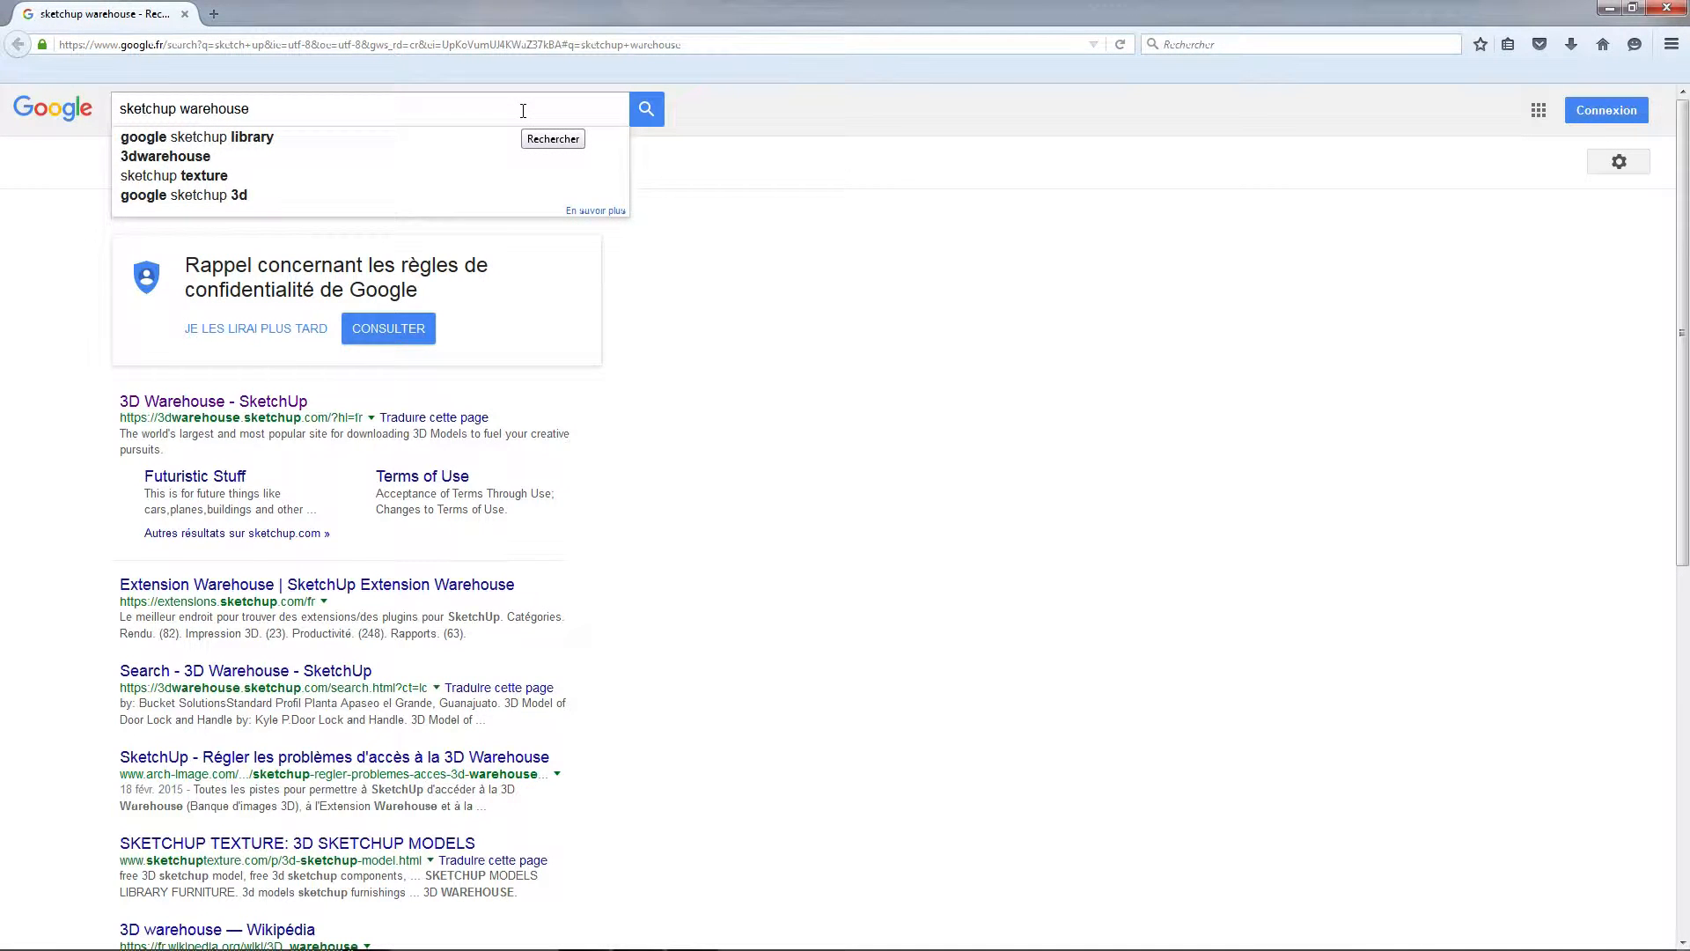
left_click(229, 403)
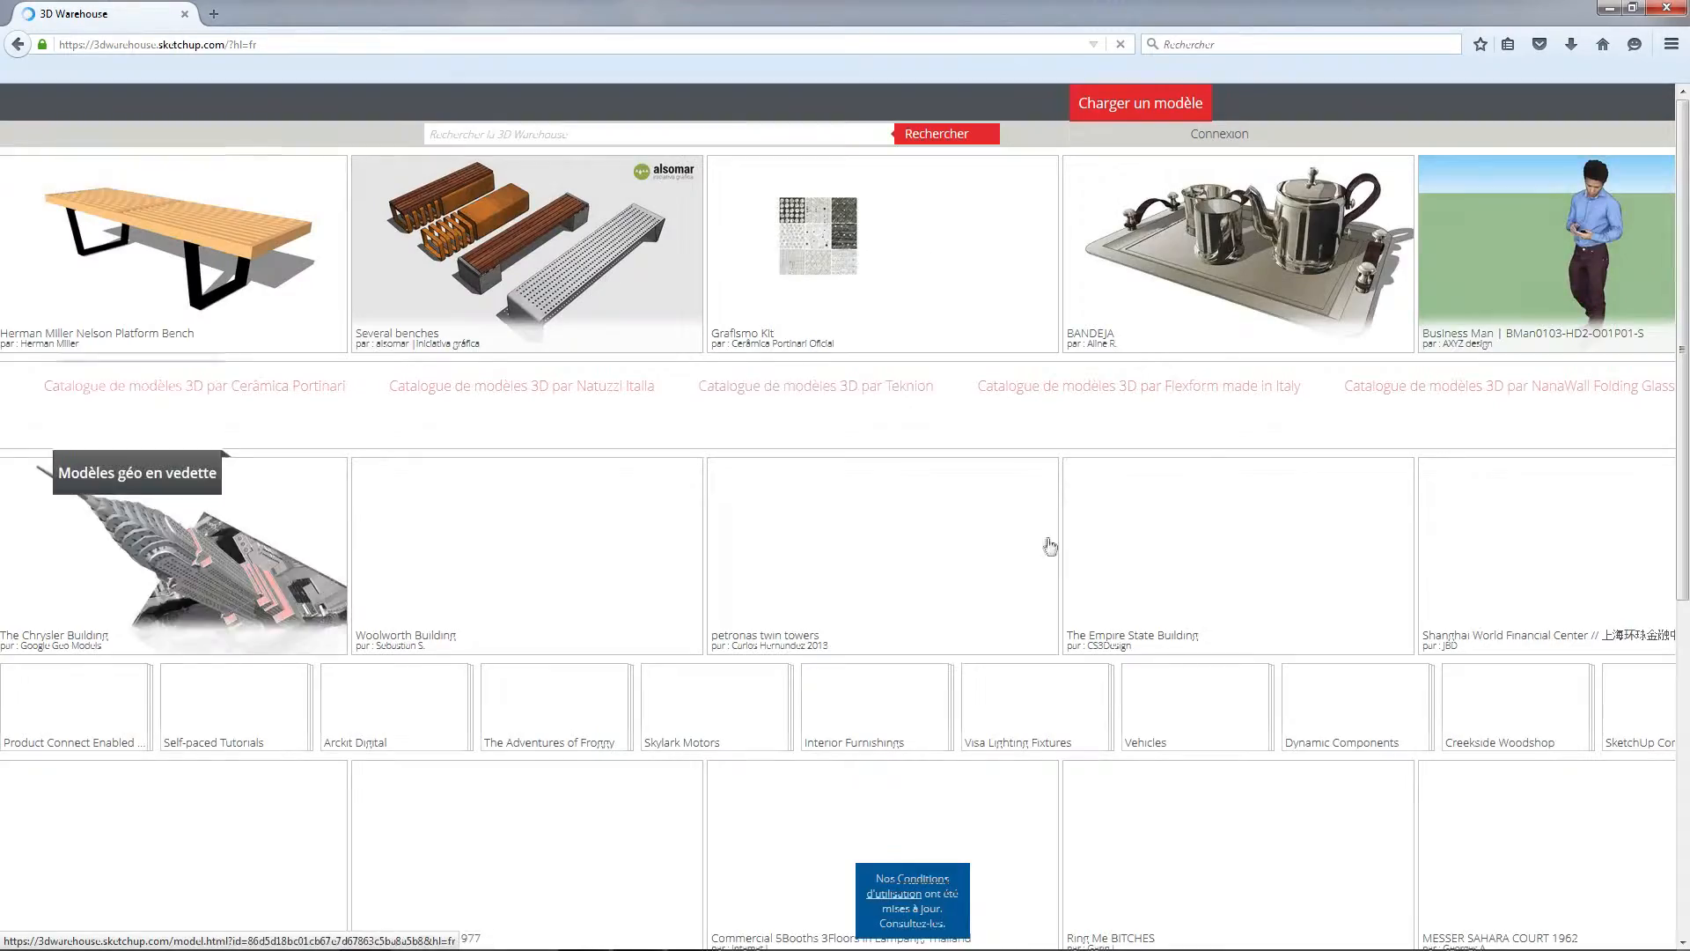
Search the 3D Warehouse for "maison"
scroll(1030, 537, "down", 3)
scroll(1022, 519, "down", 3)
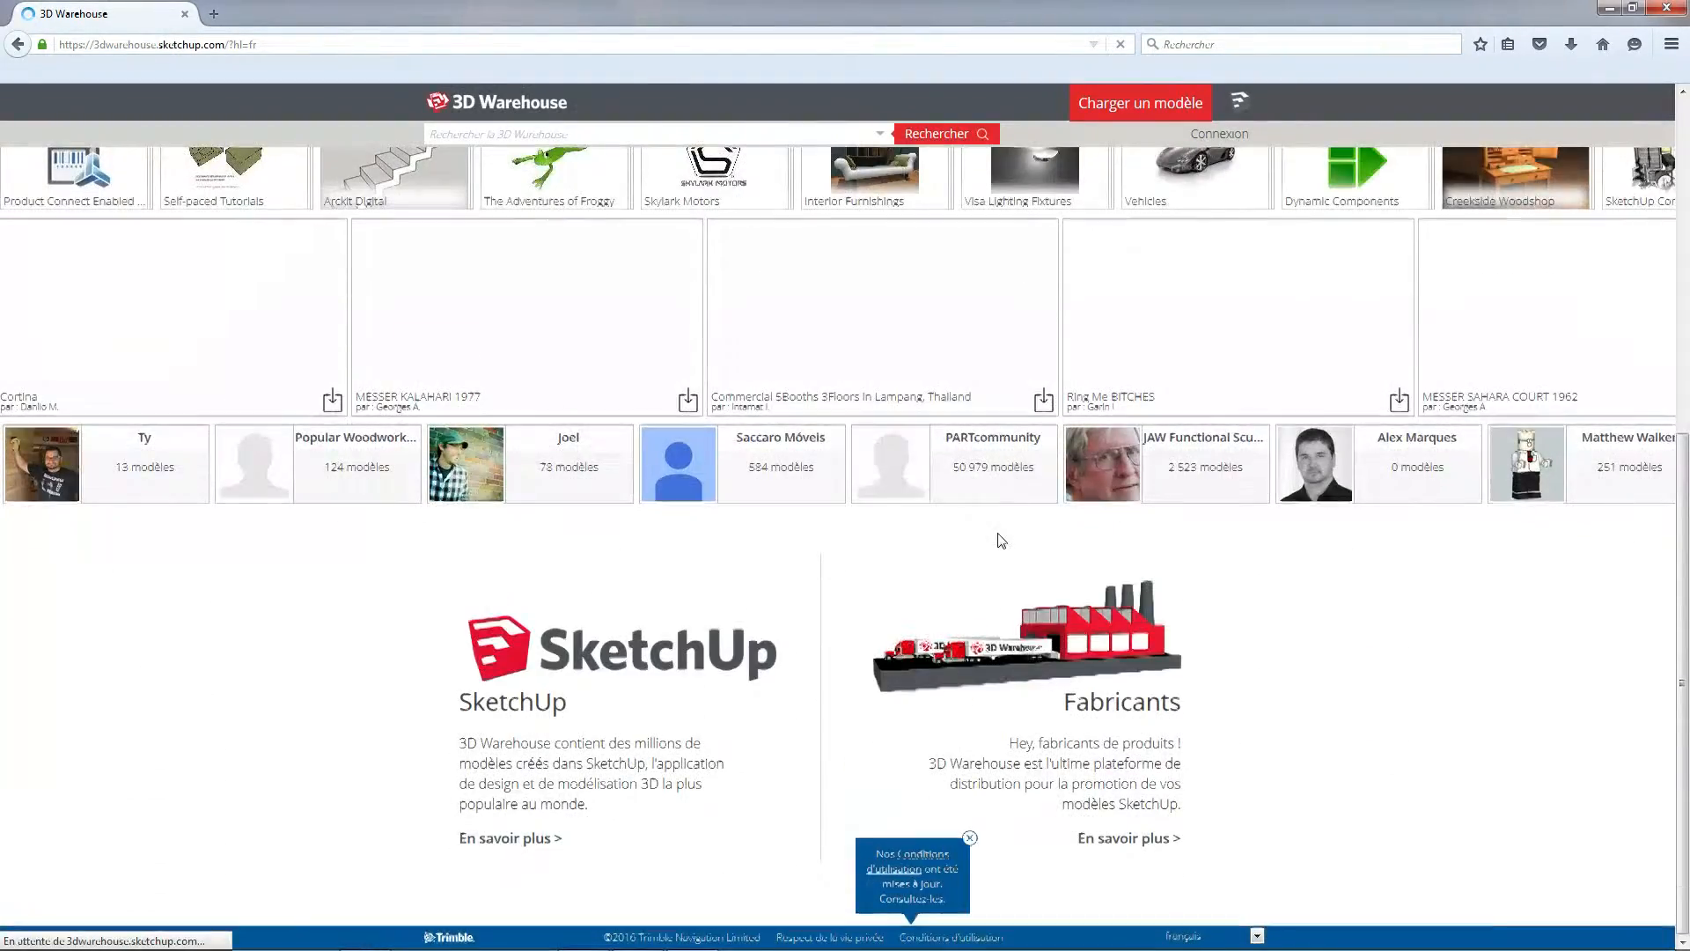
scroll(1001, 541, "up", 3)
scroll(1001, 542, "up", 3)
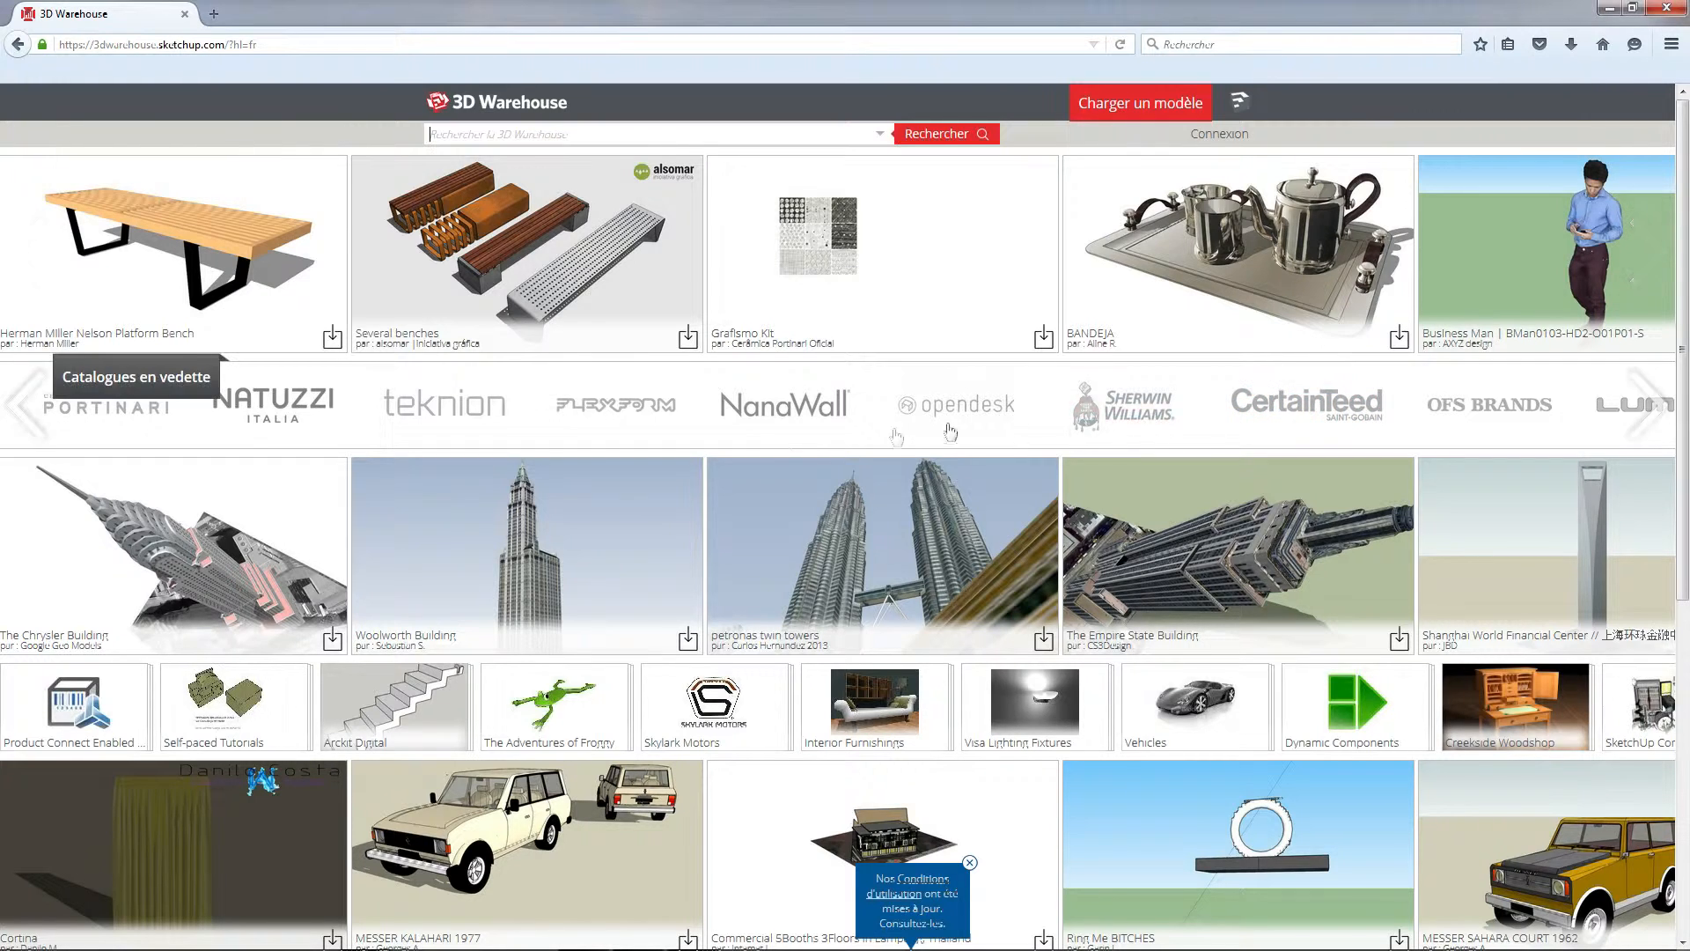
left_click(721, 134)
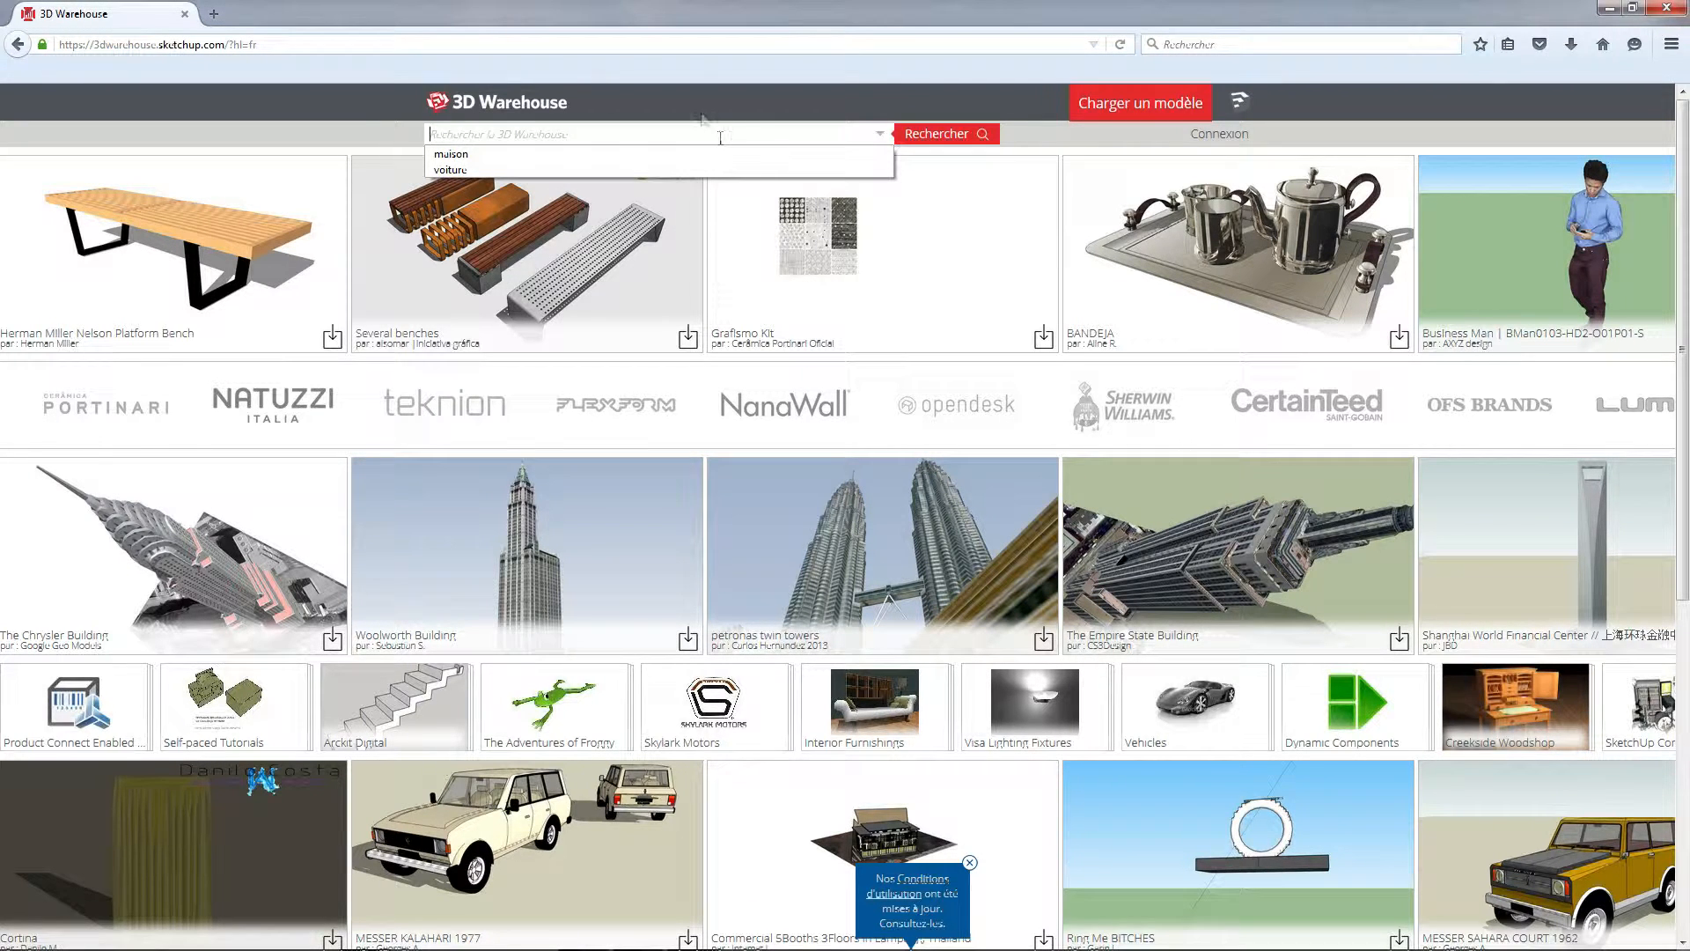
left_click(336, 113)
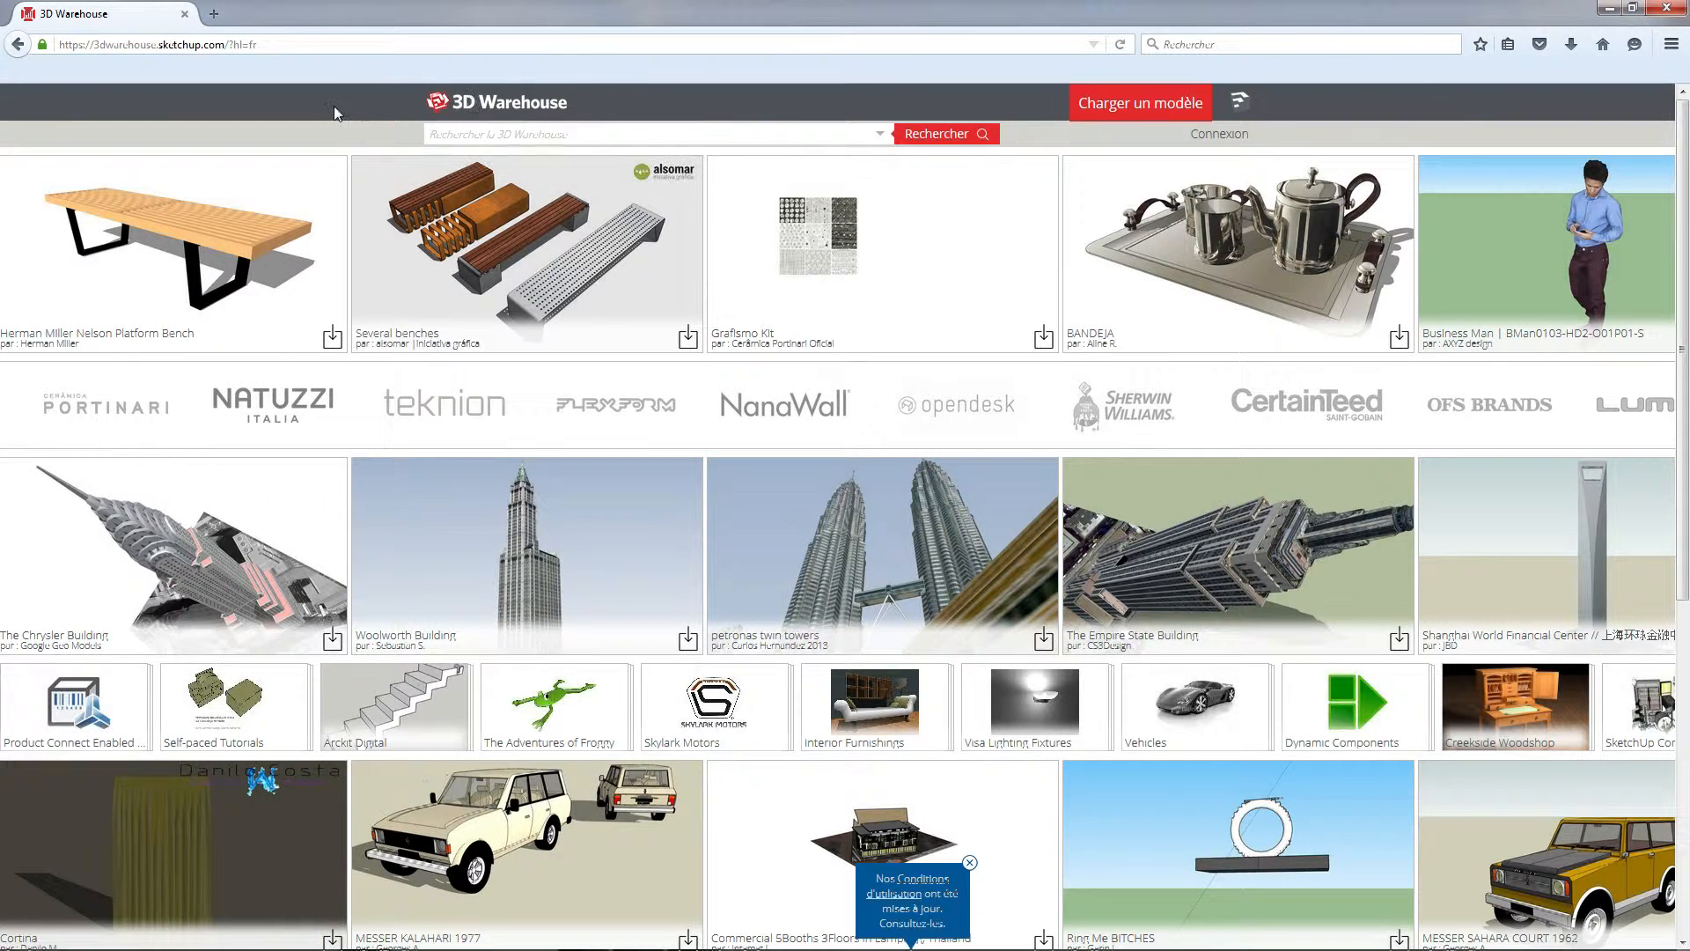
left_click(680, 141)
type("maison")
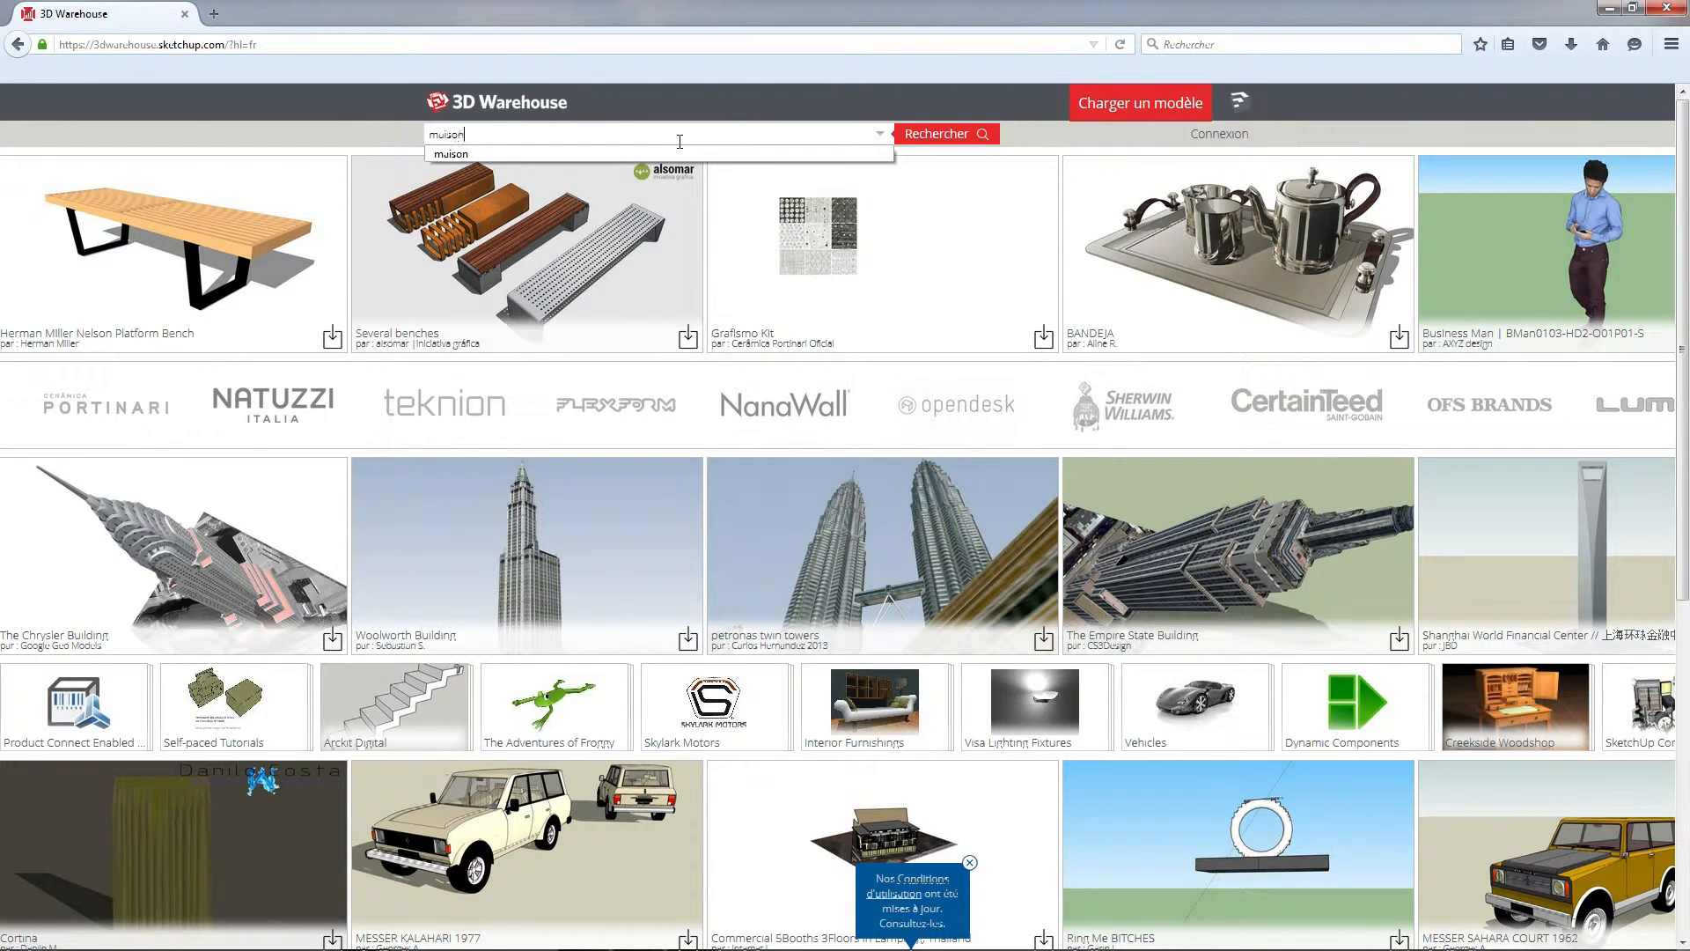
key("Return")
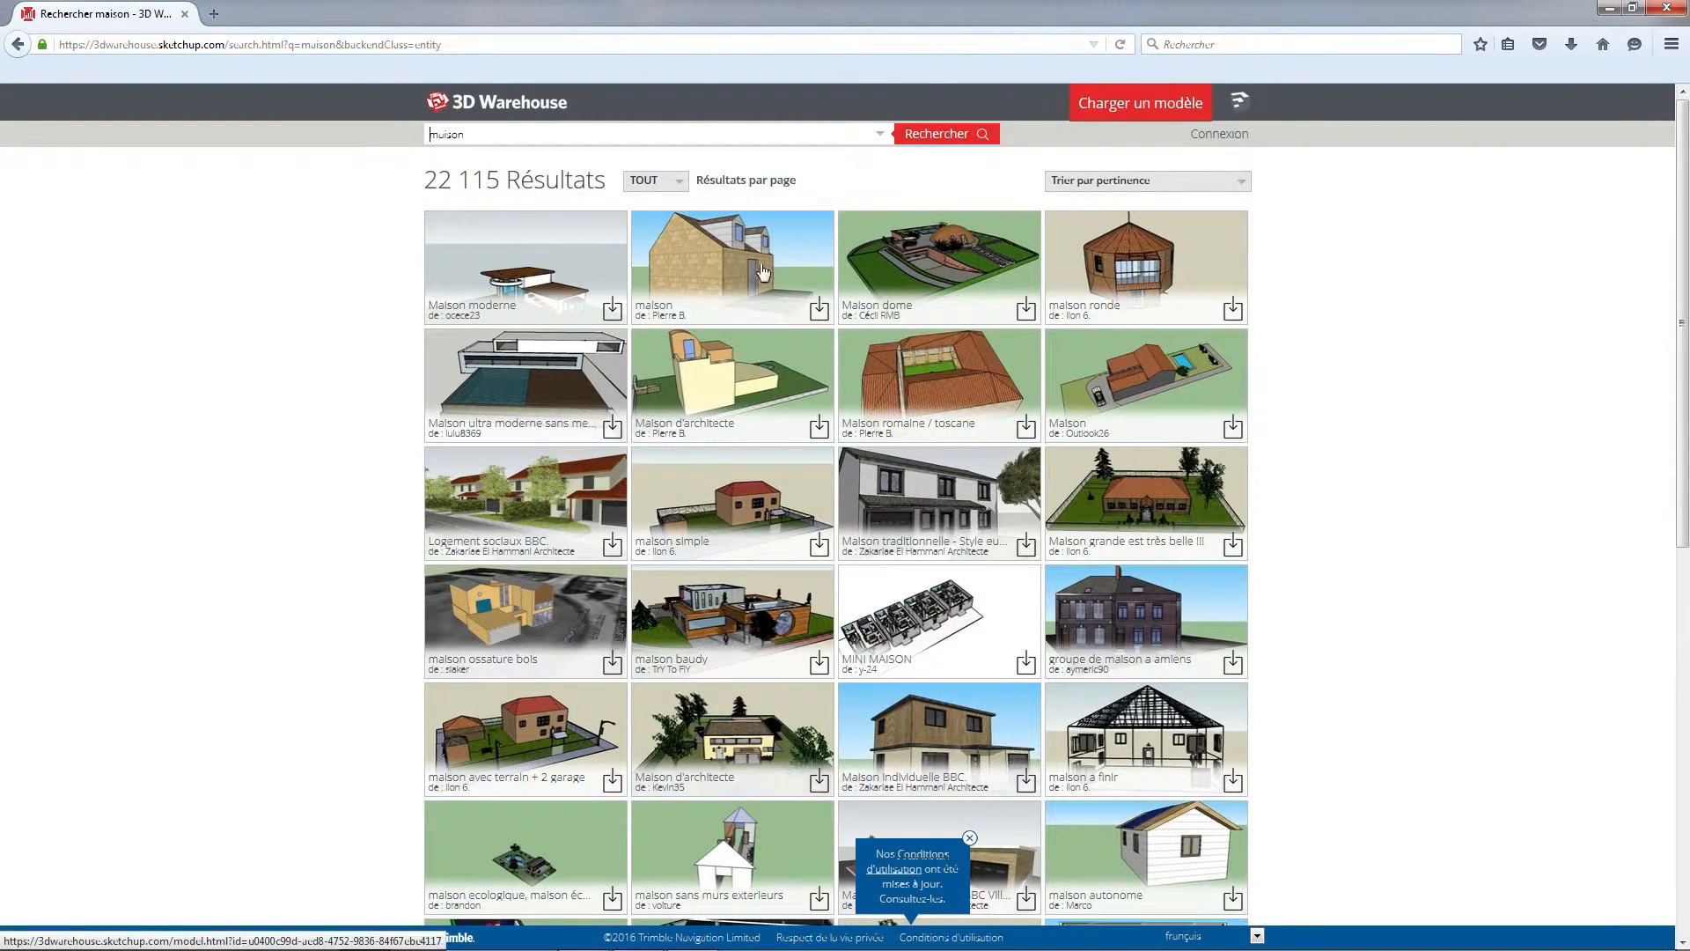
Open the "maison" model with stone walls and two dormers and request its SketchUp 2015 download
left_click(776, 288)
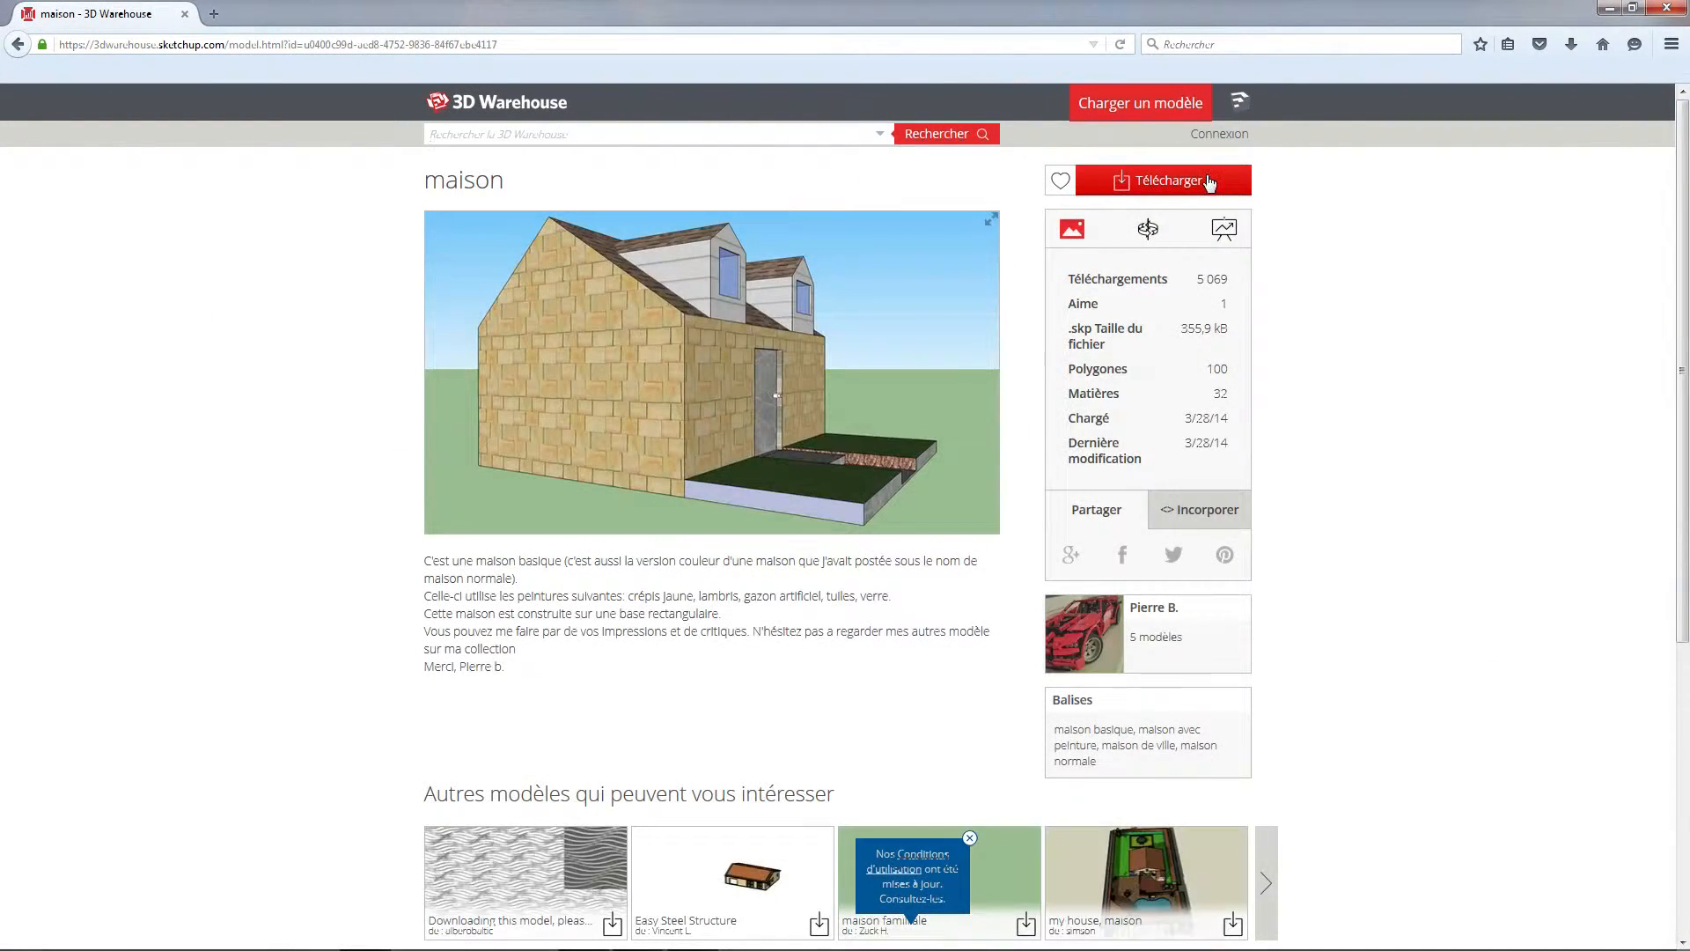
left_click(1208, 180)
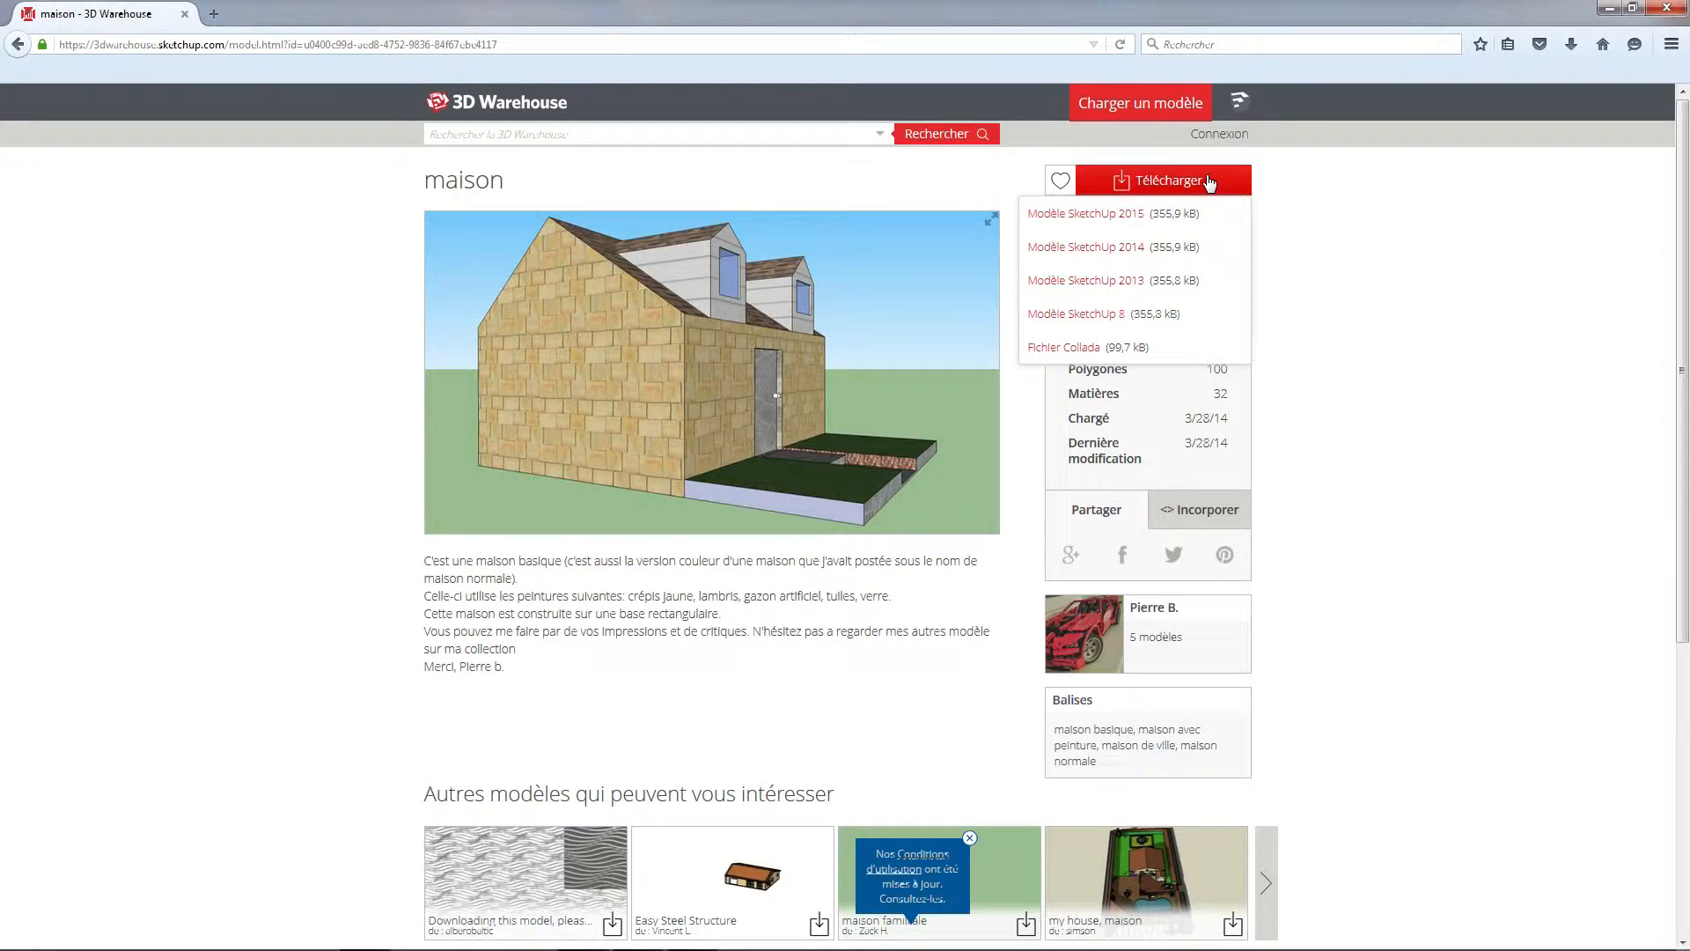
left_click(1111, 222)
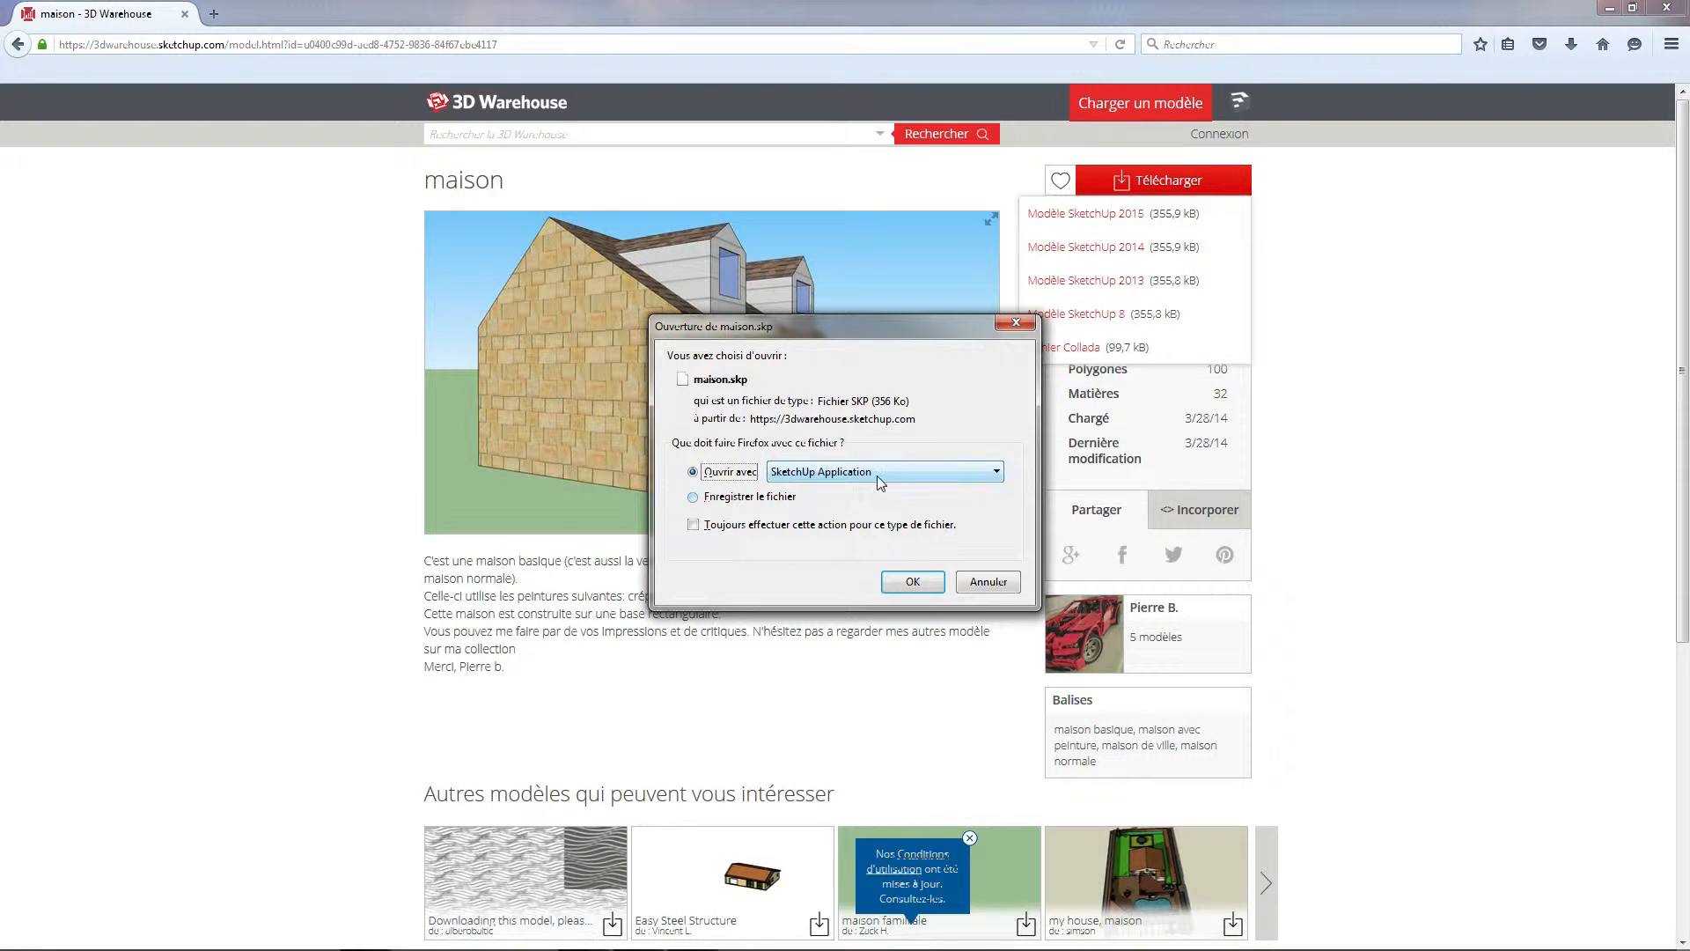
left_click(878, 476)
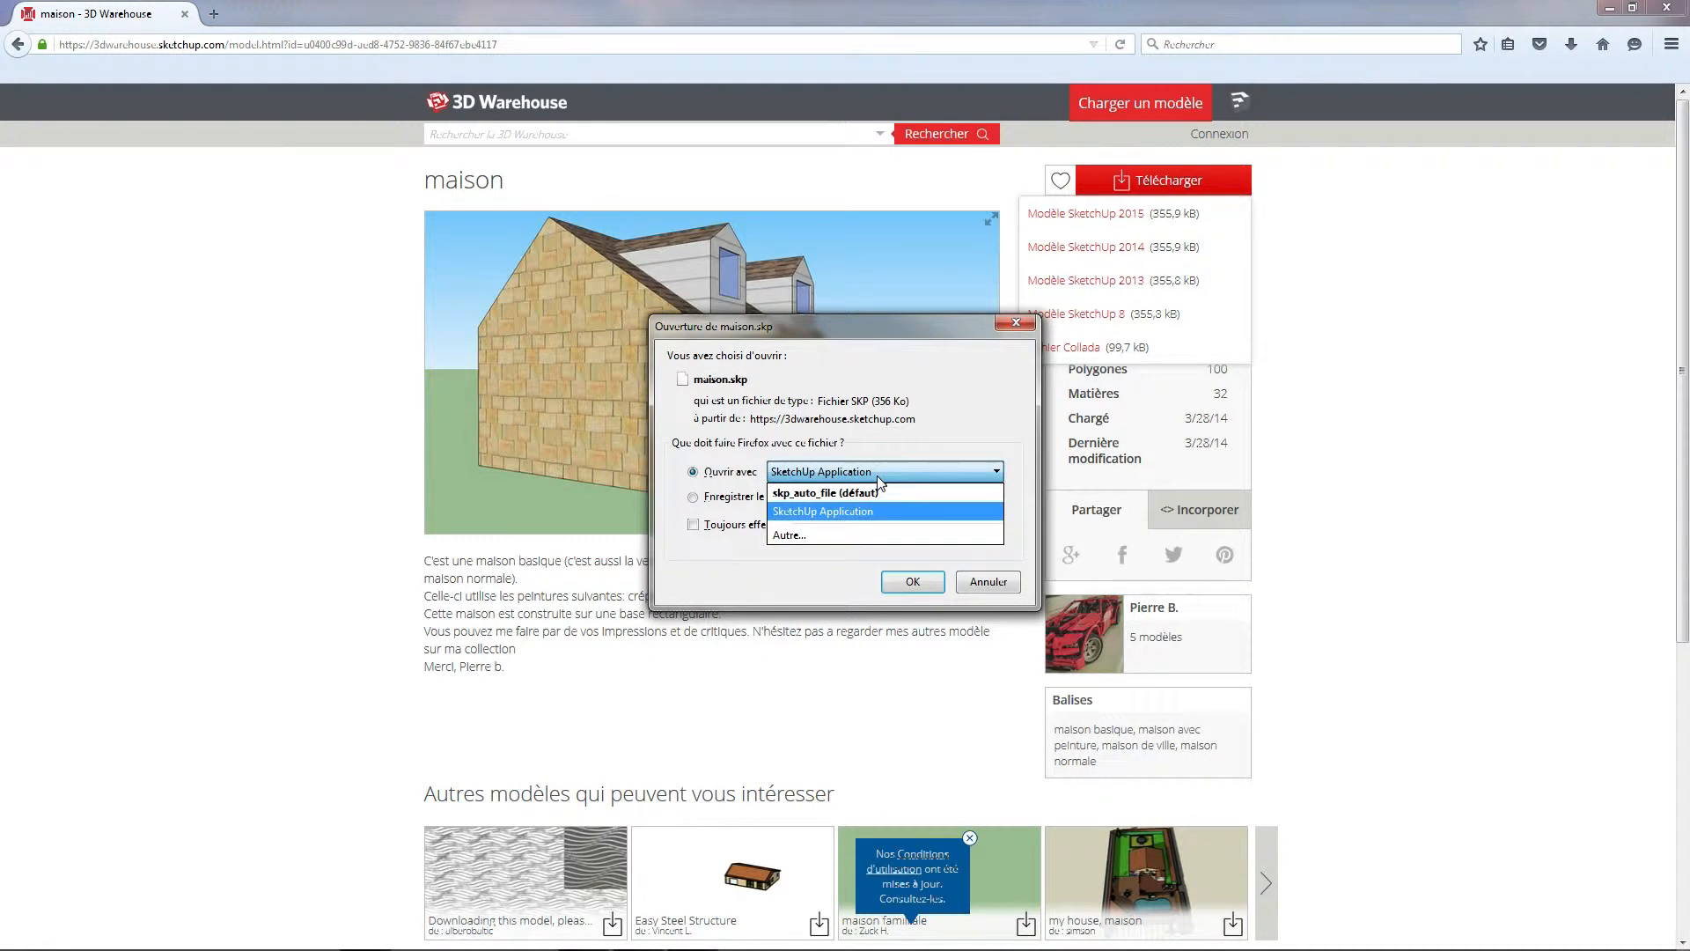
left_click(852, 536)
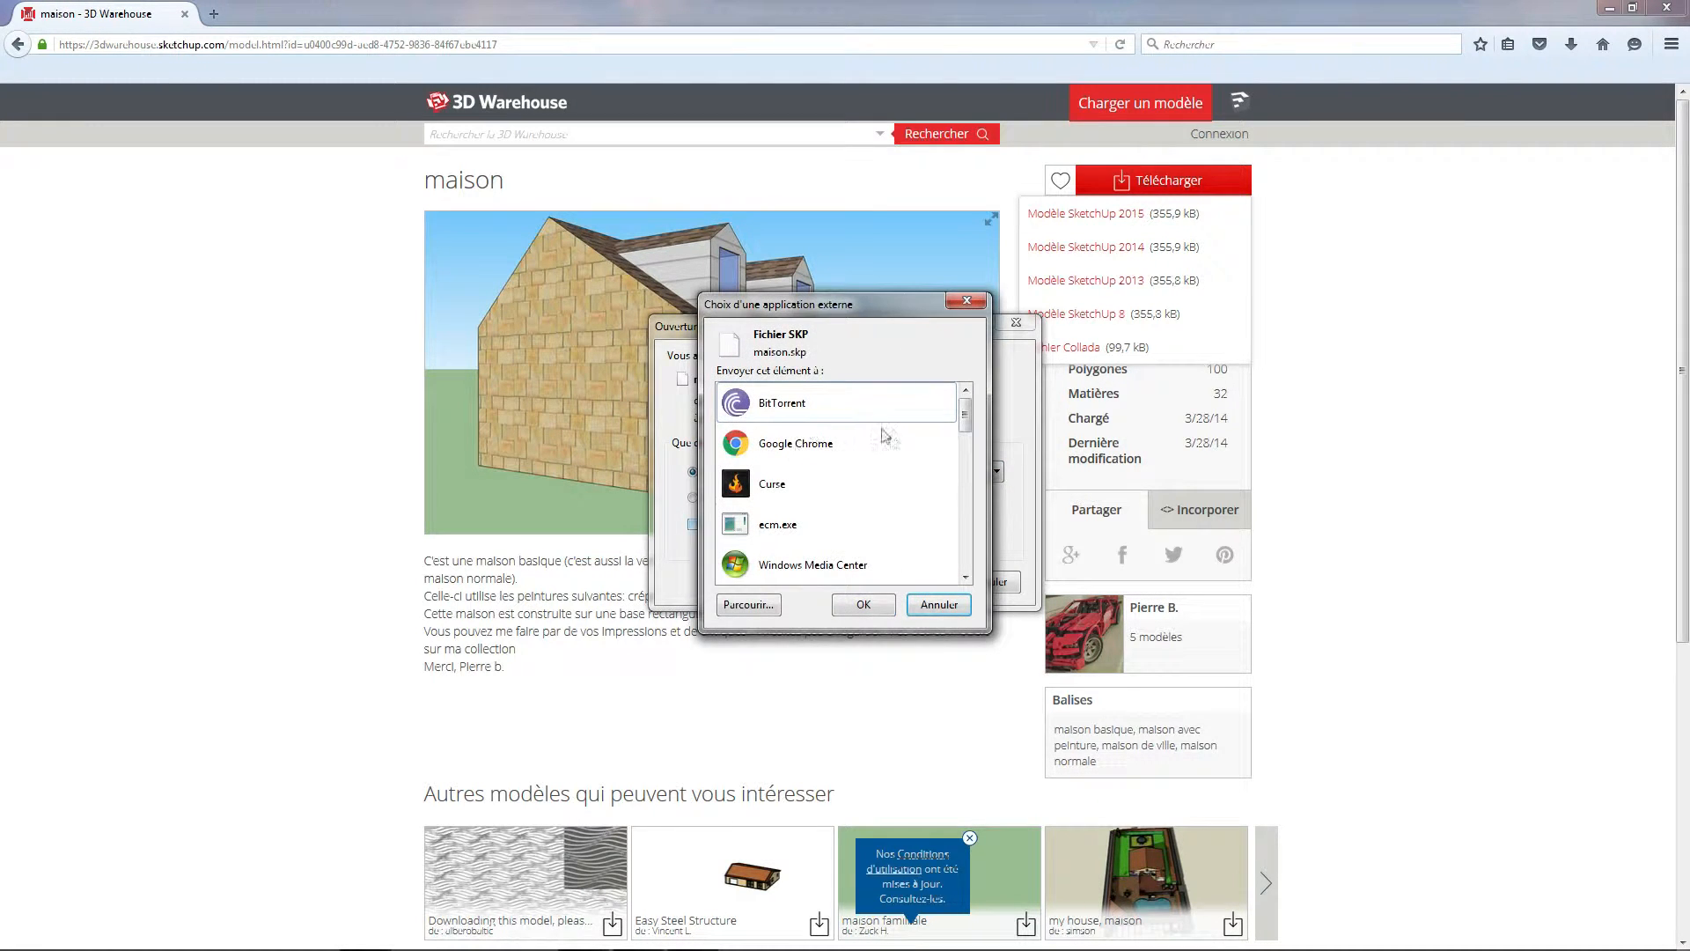
left_click(750, 604)
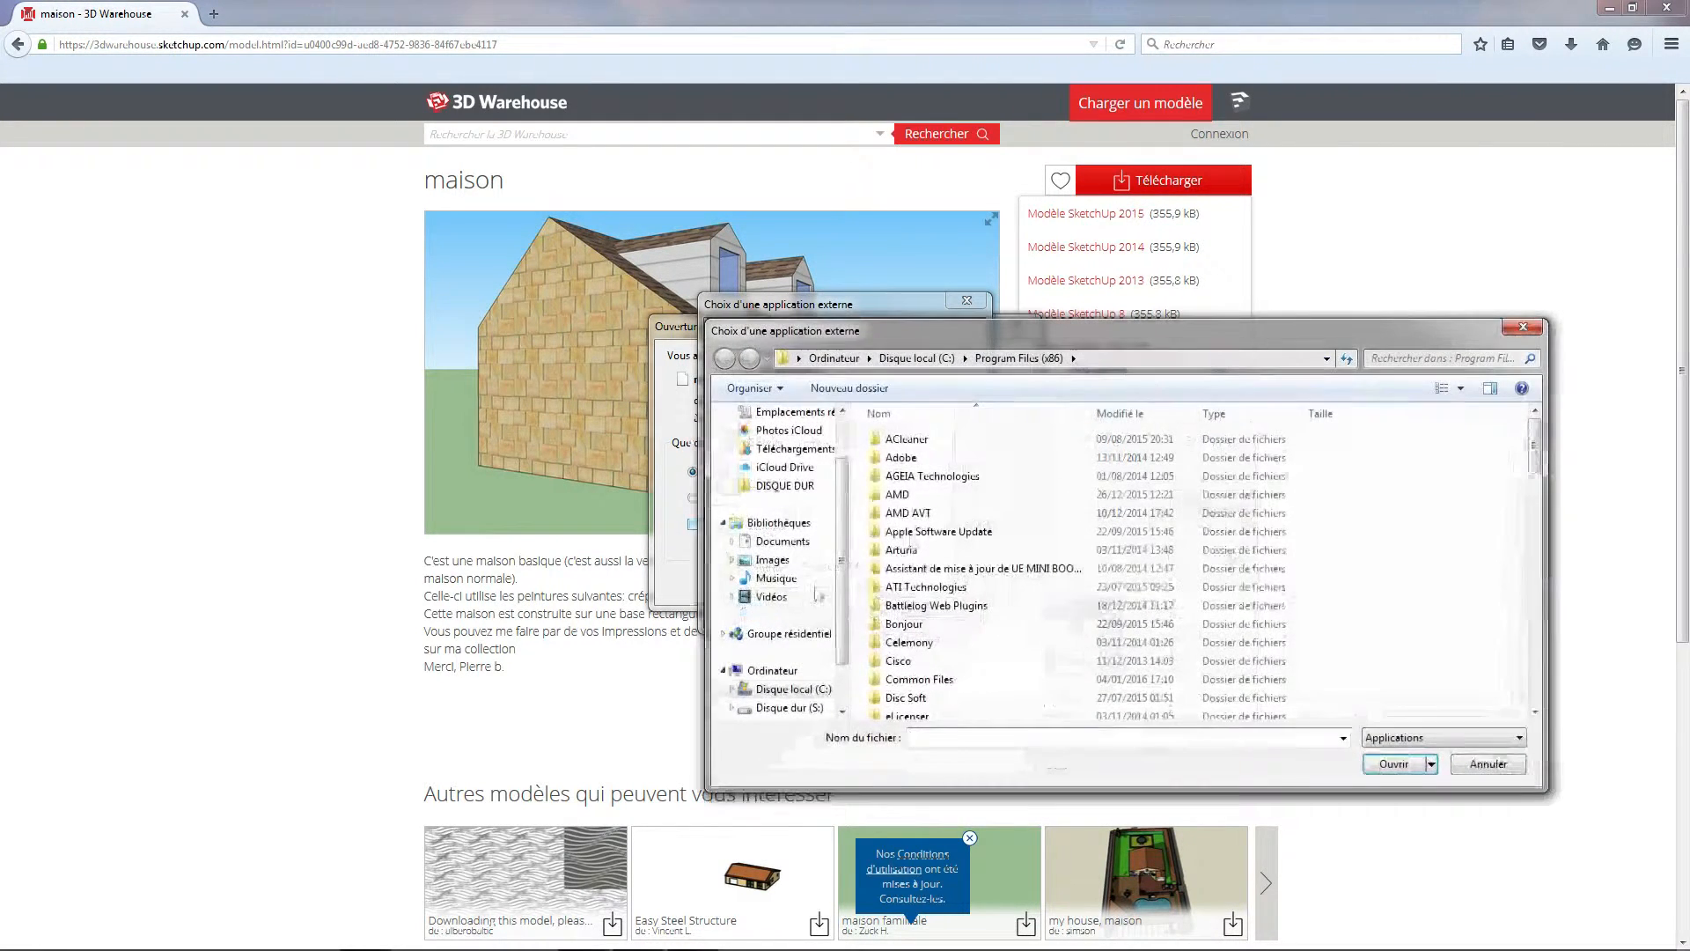
left_click(1522, 328)
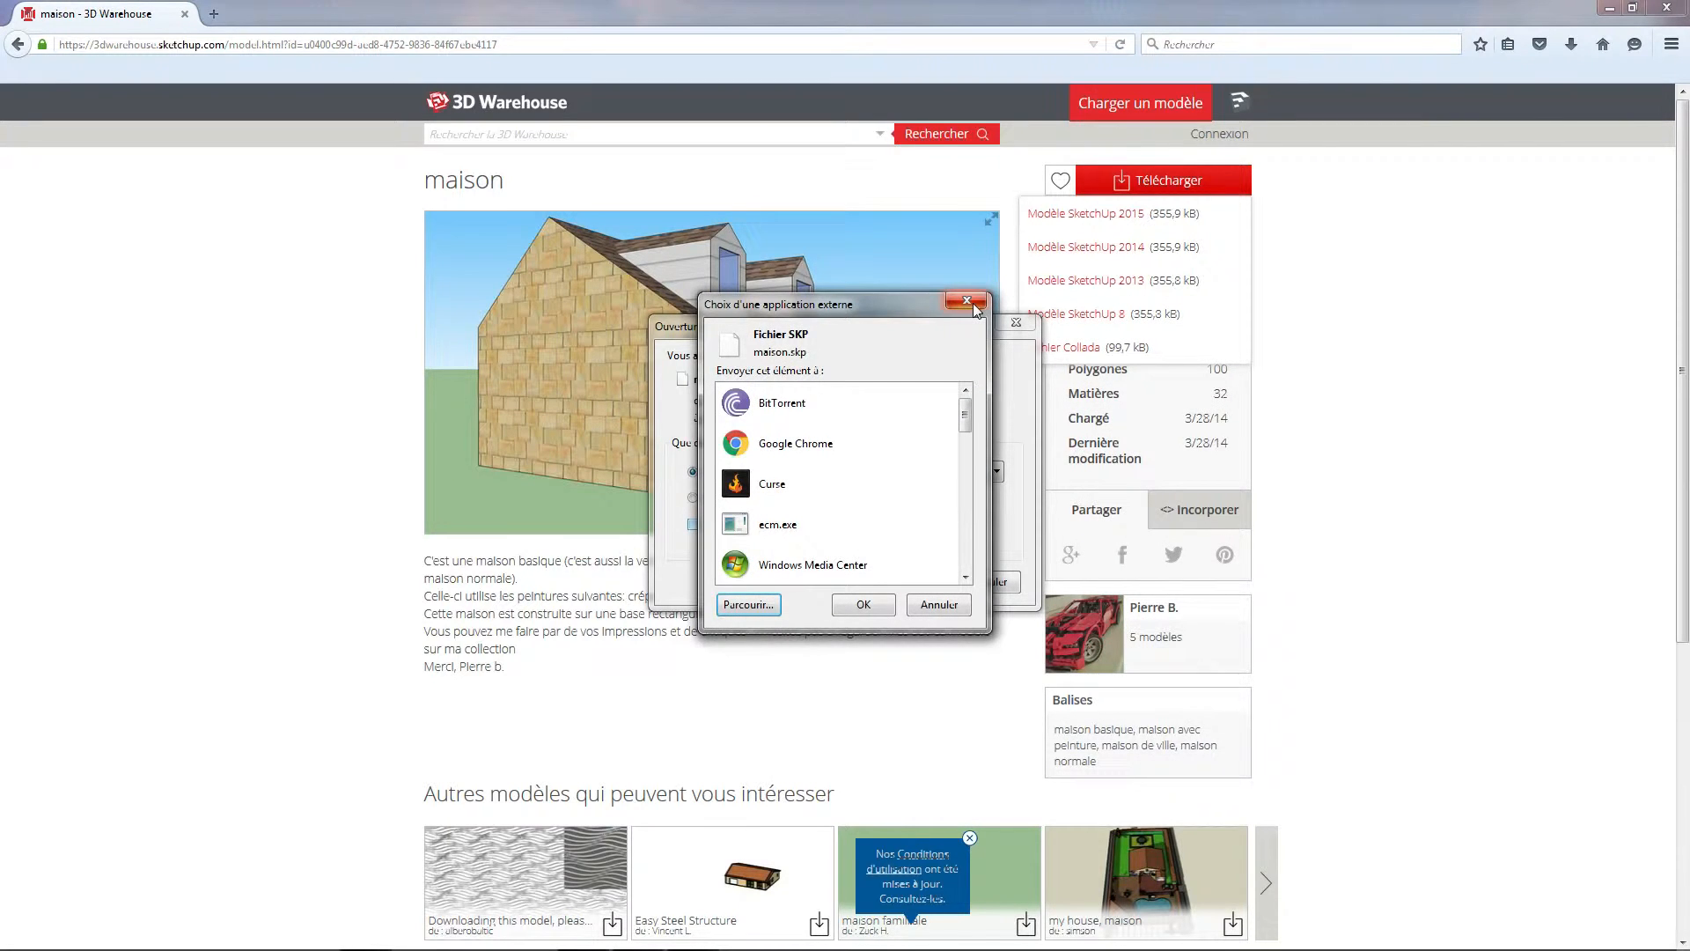
left_click(969, 301)
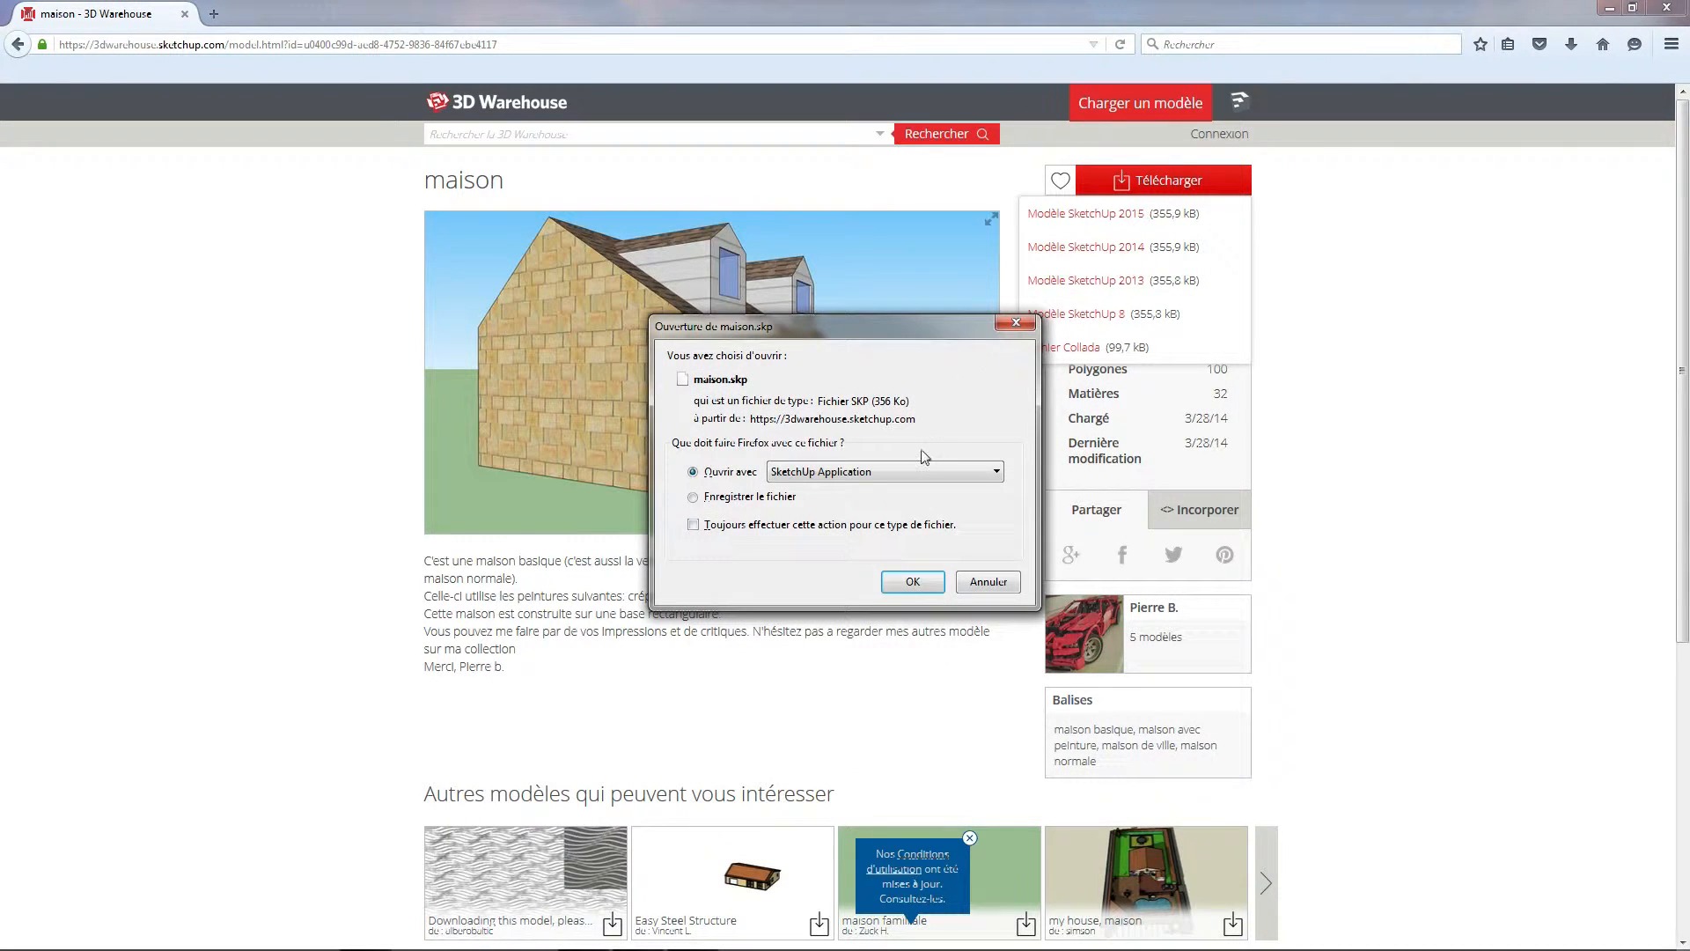
Open maison.skp with SketchUp Application, starting SketchUp from its welcome window and accepting the read-only and file-version notices
left_click(827, 473)
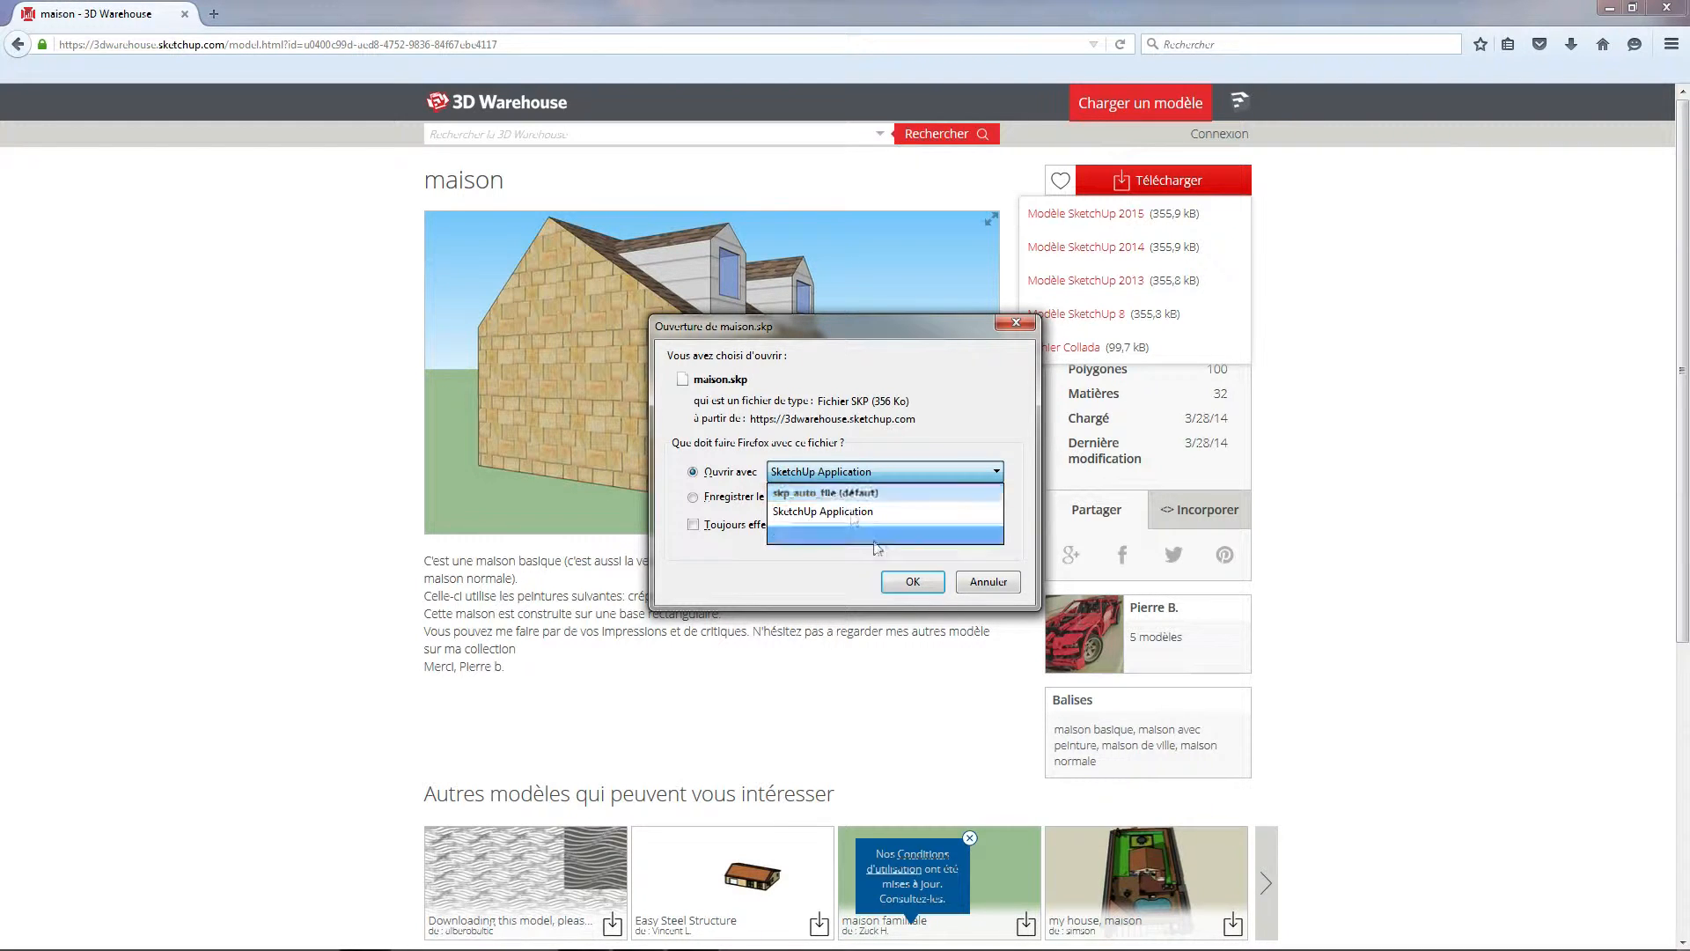
left_click(869, 523)
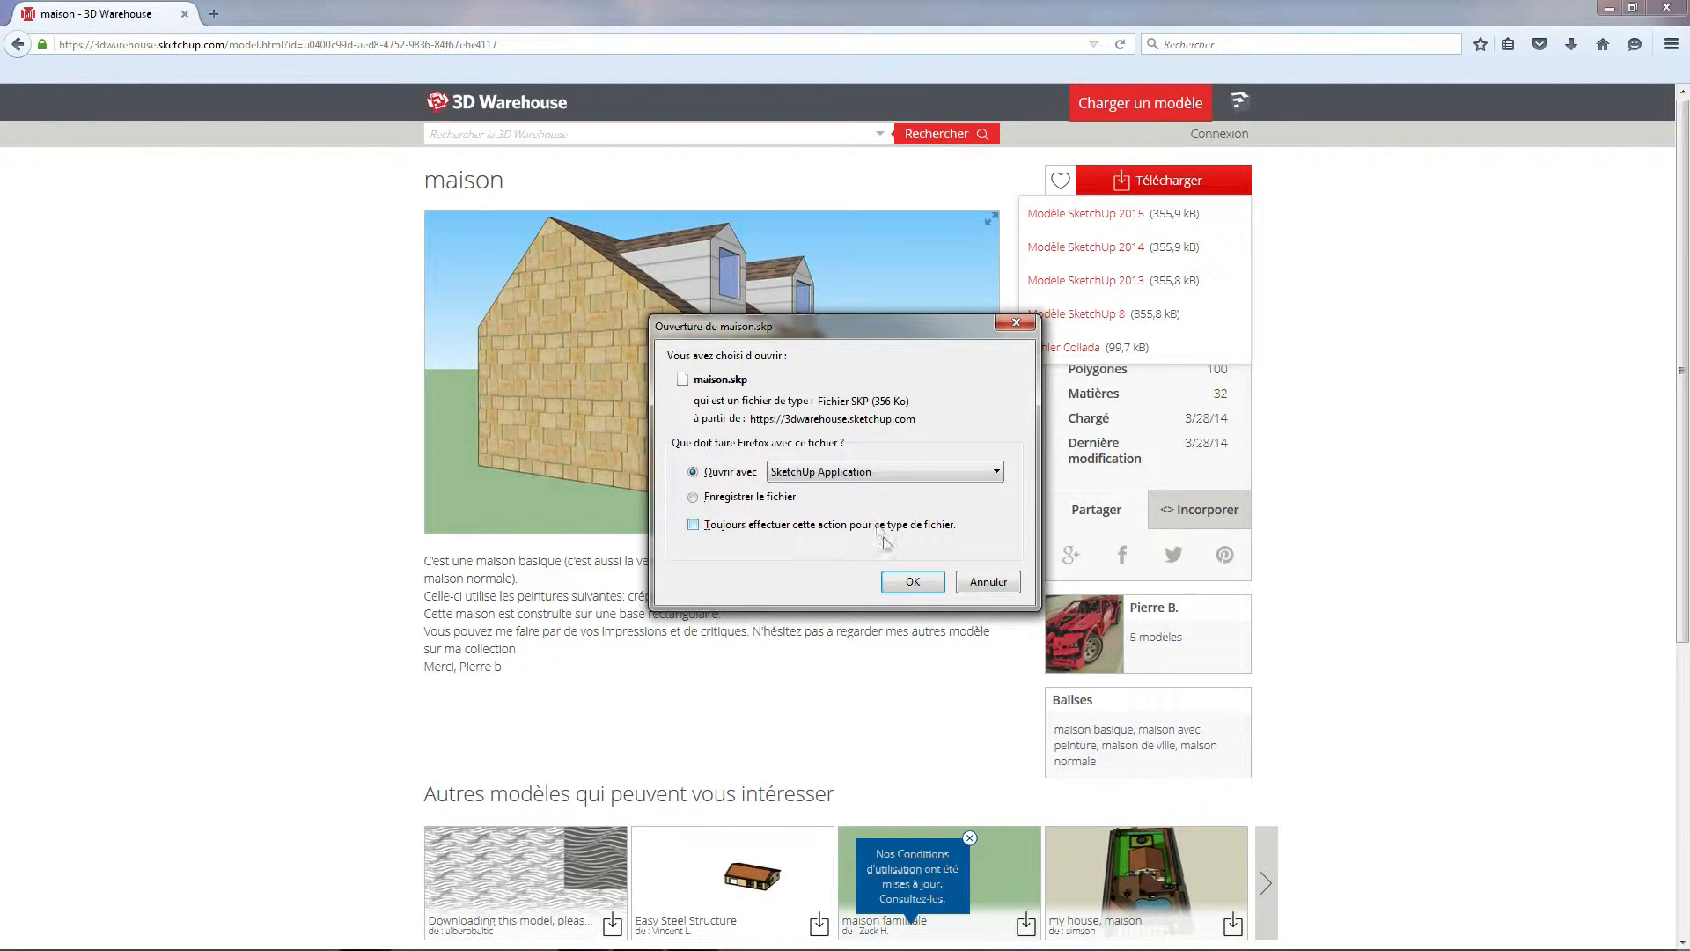
left_click(912, 582)
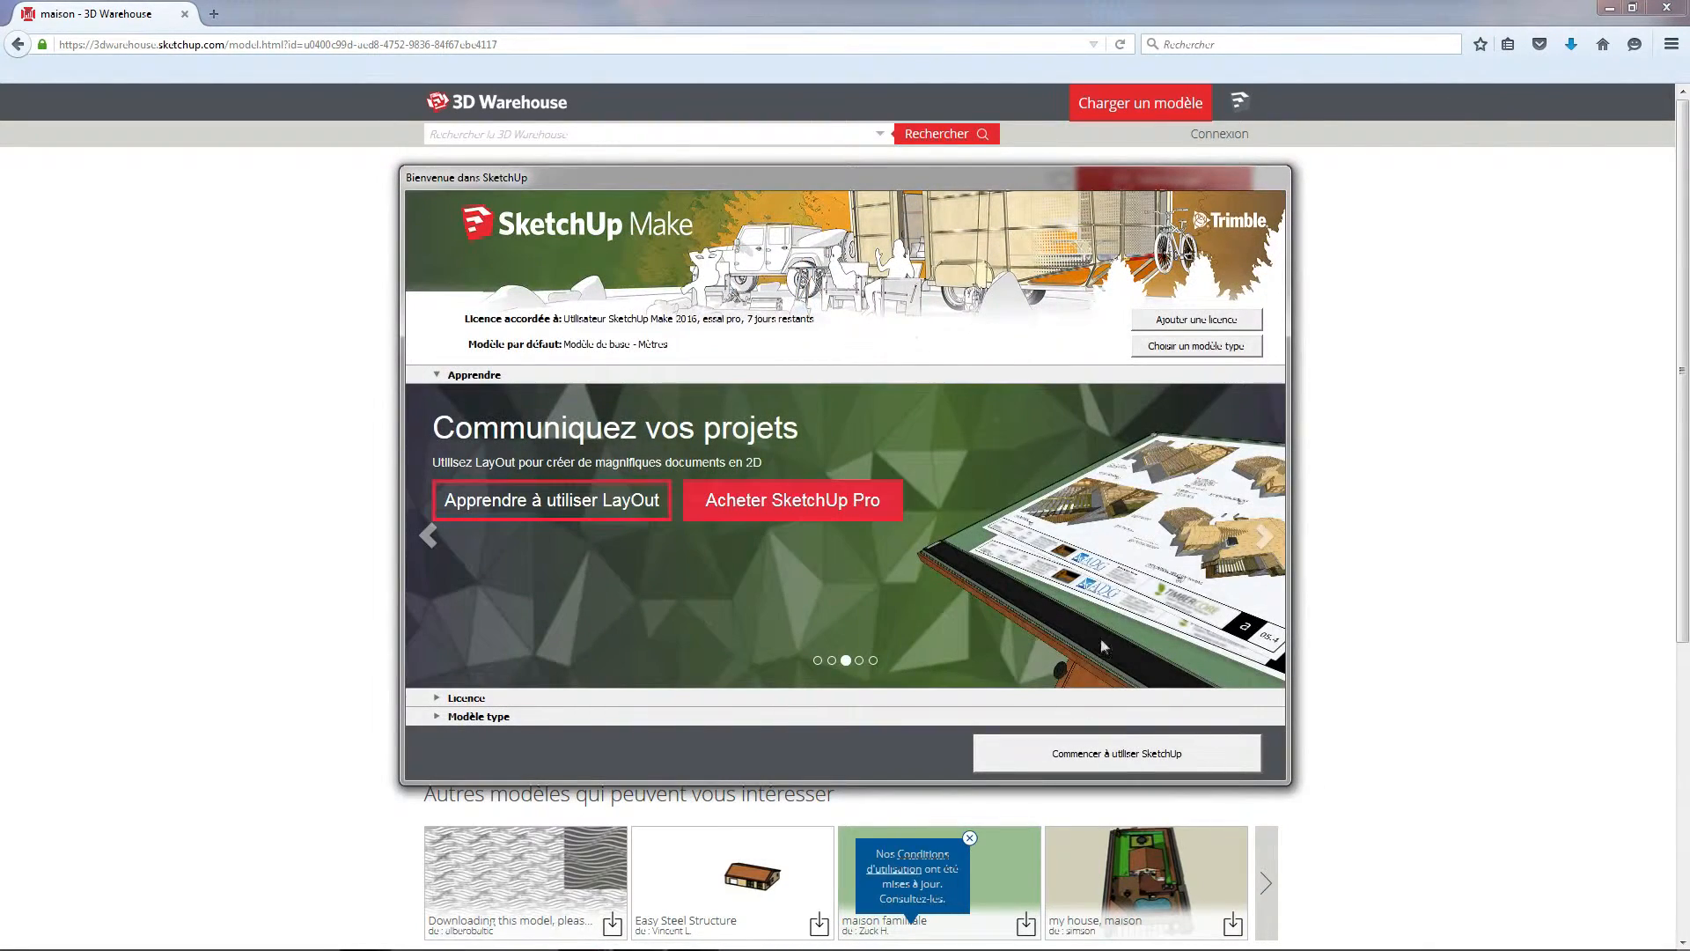
left_click(1127, 762)
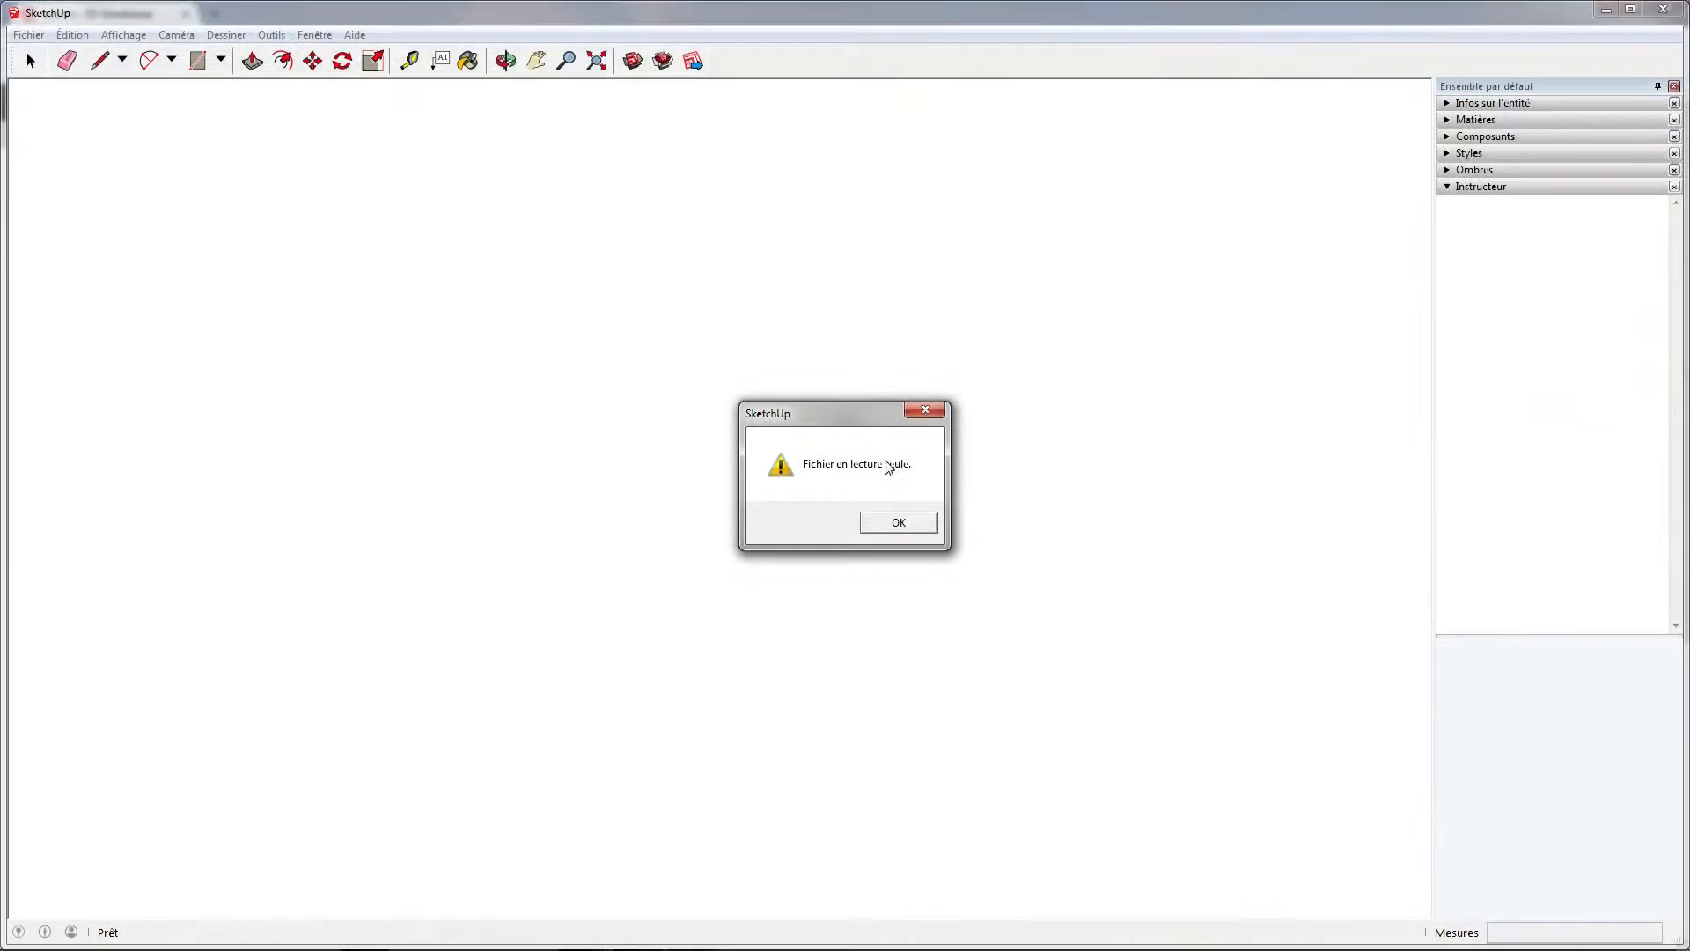
left_click(898, 523)
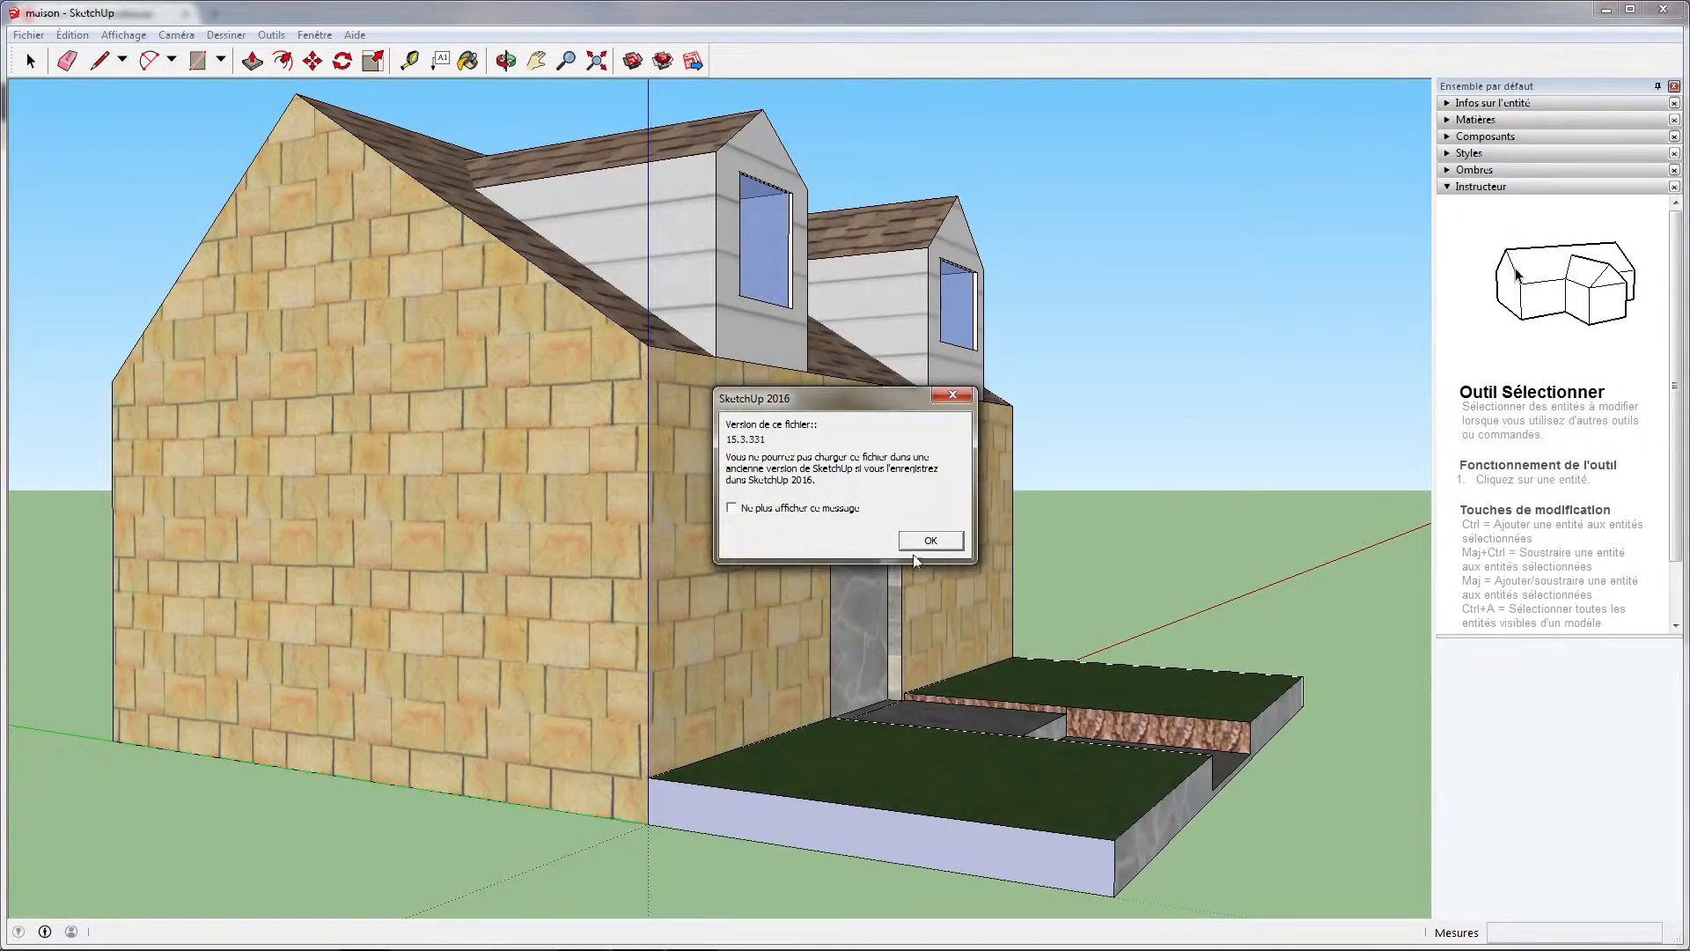
left_click(924, 540)
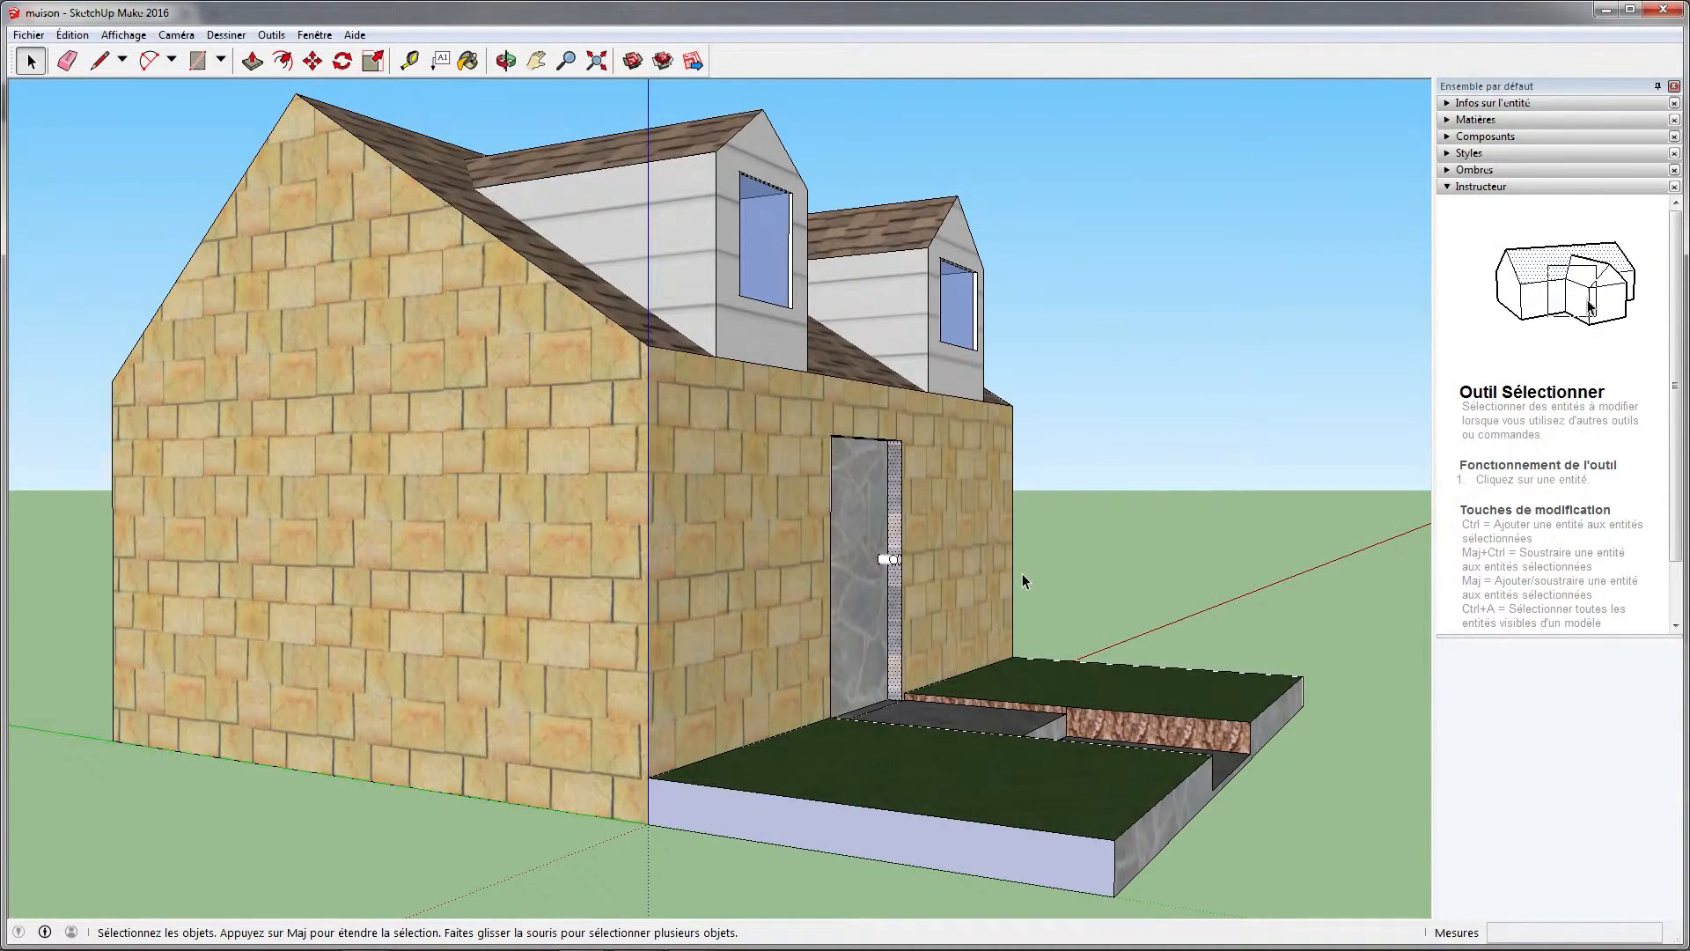
Copy the entire house model from maison.skp and return to the untitled drawing with the box and cylinder
key("ctrl+a")
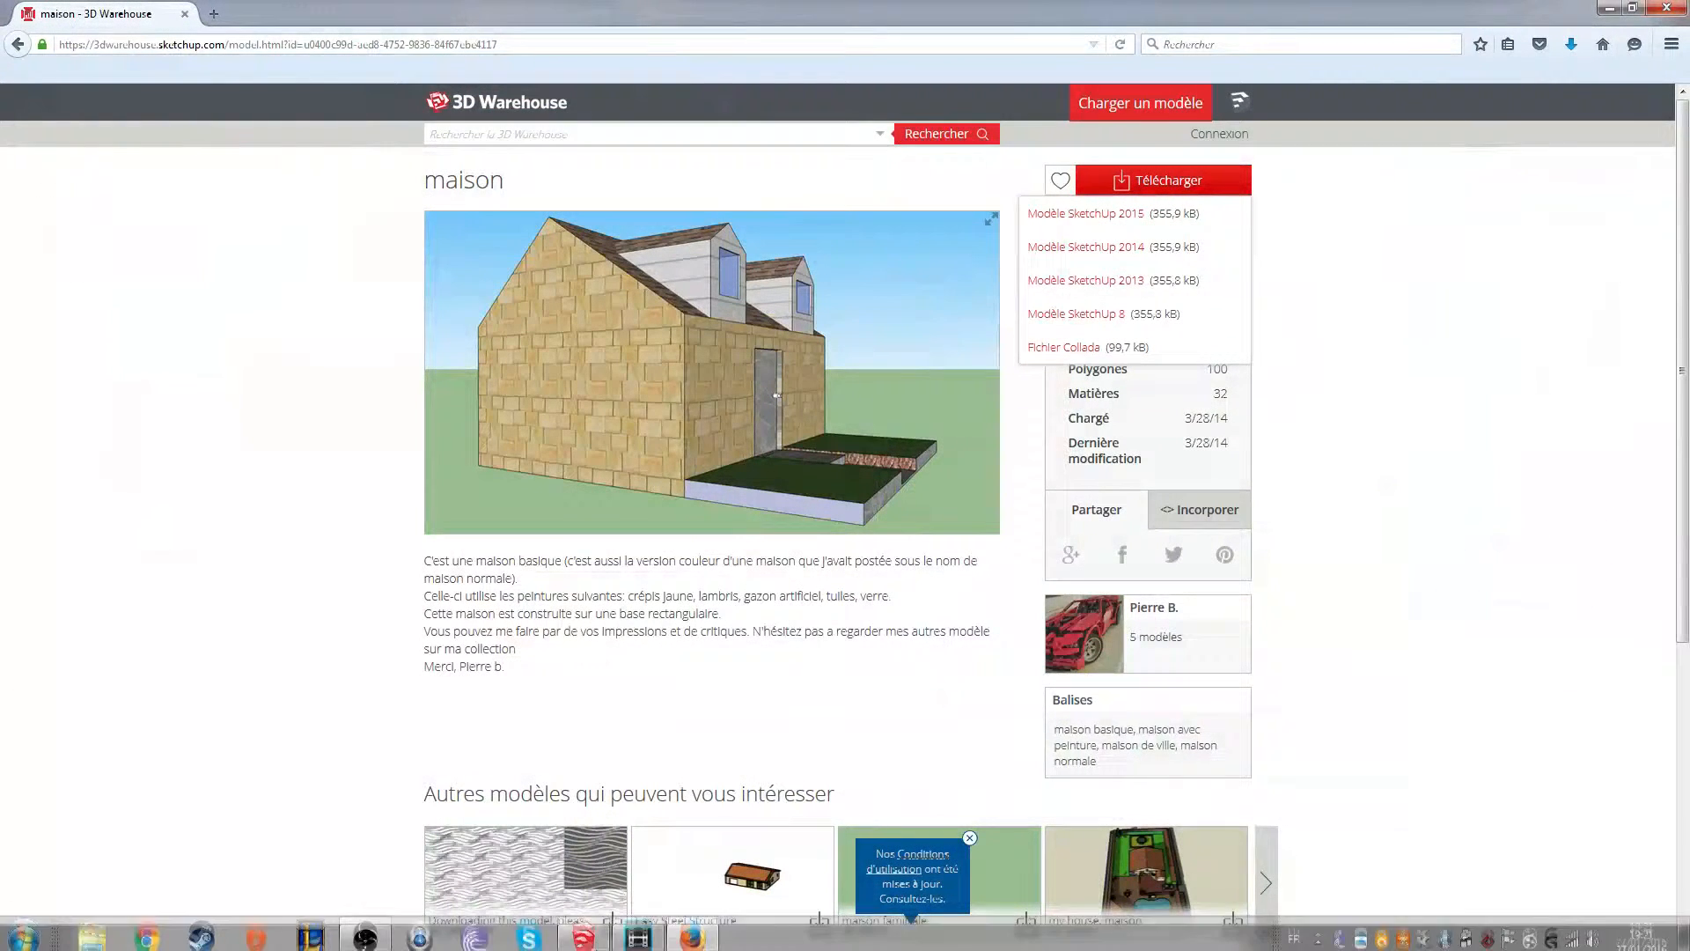
left_click(583, 933)
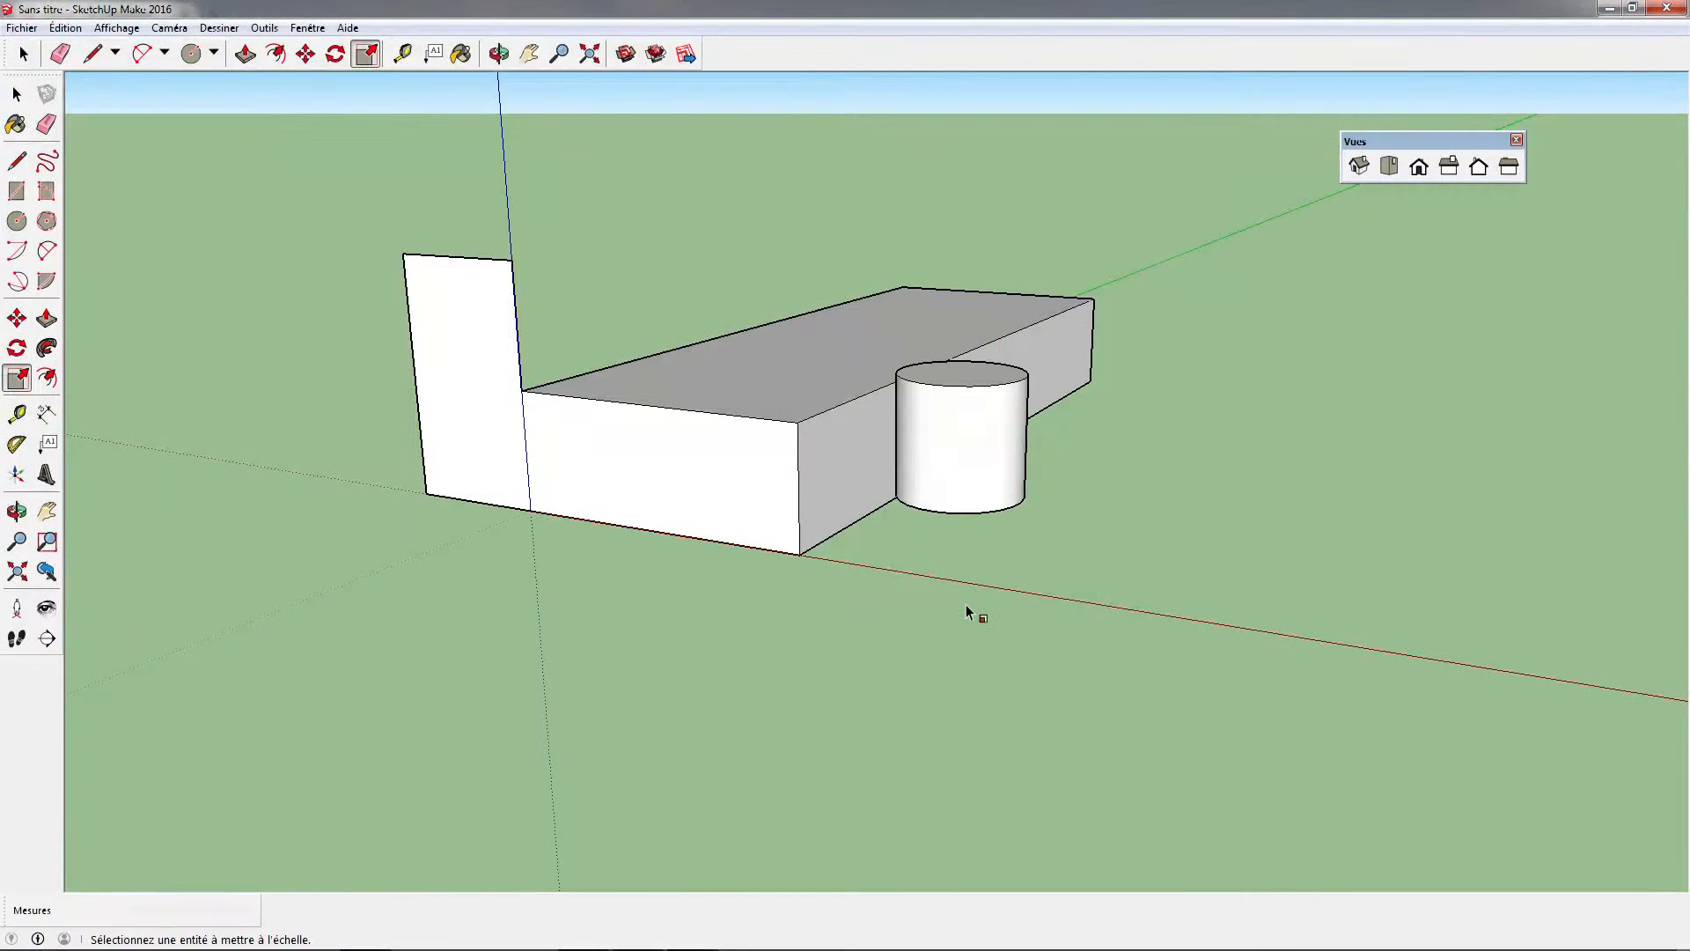
Try replacing all the drawn shapes with the copied house by deleting them and pasting it near the origin
key("space")
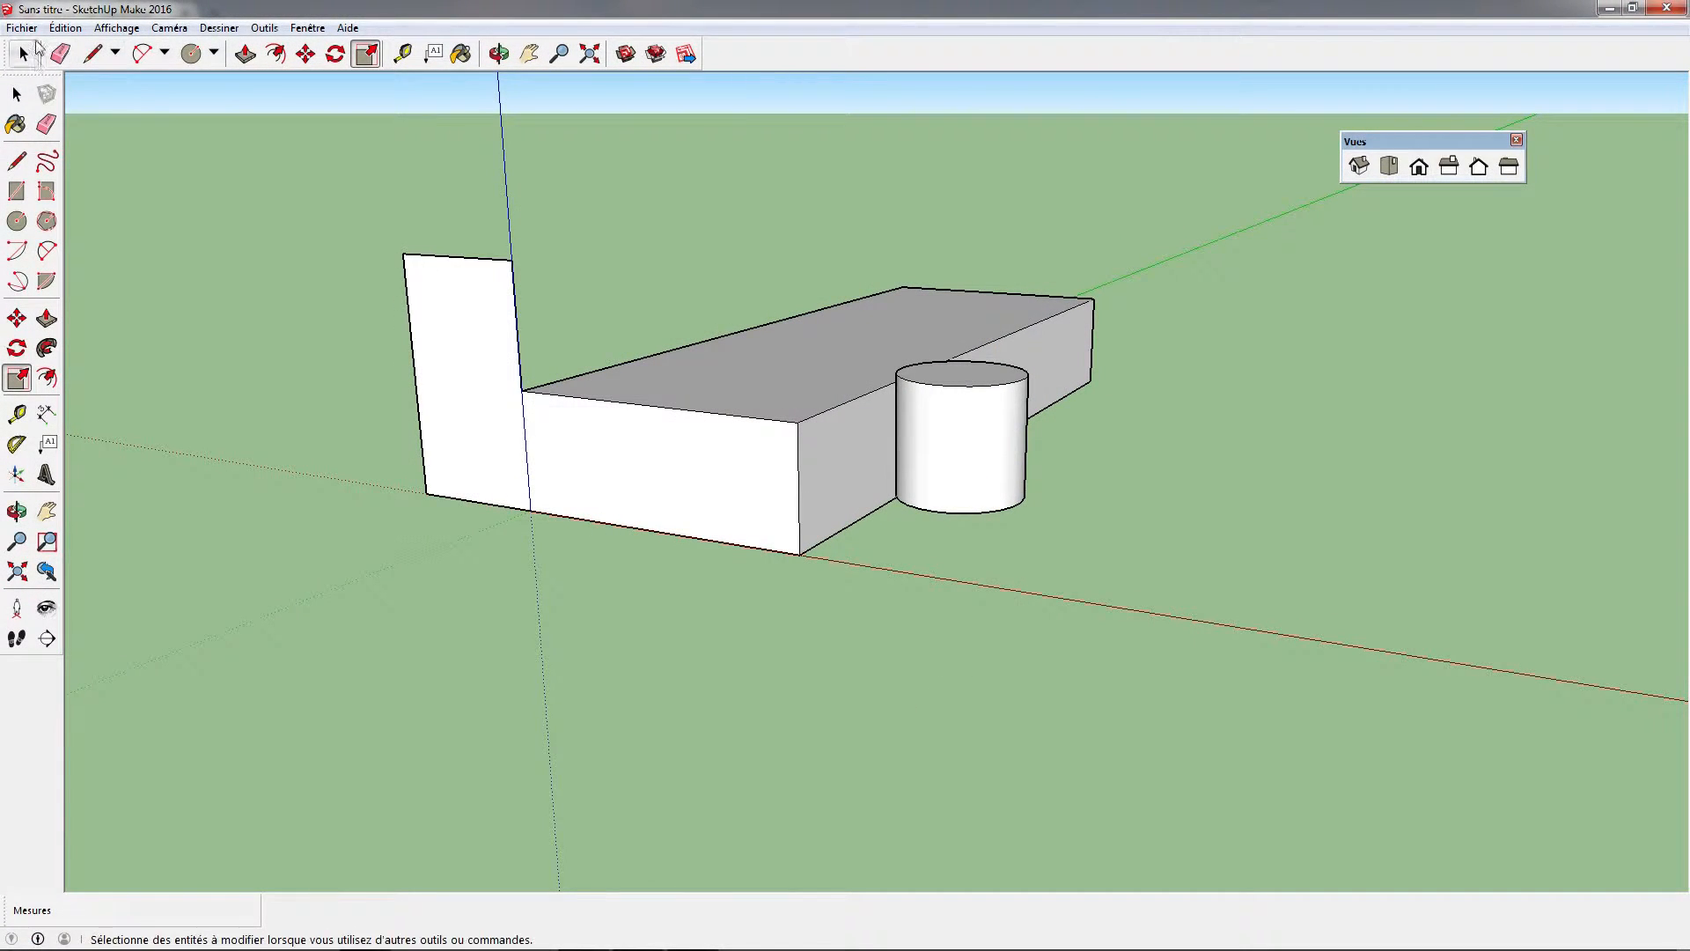
left_click_drag(88, 188, 250, 231)
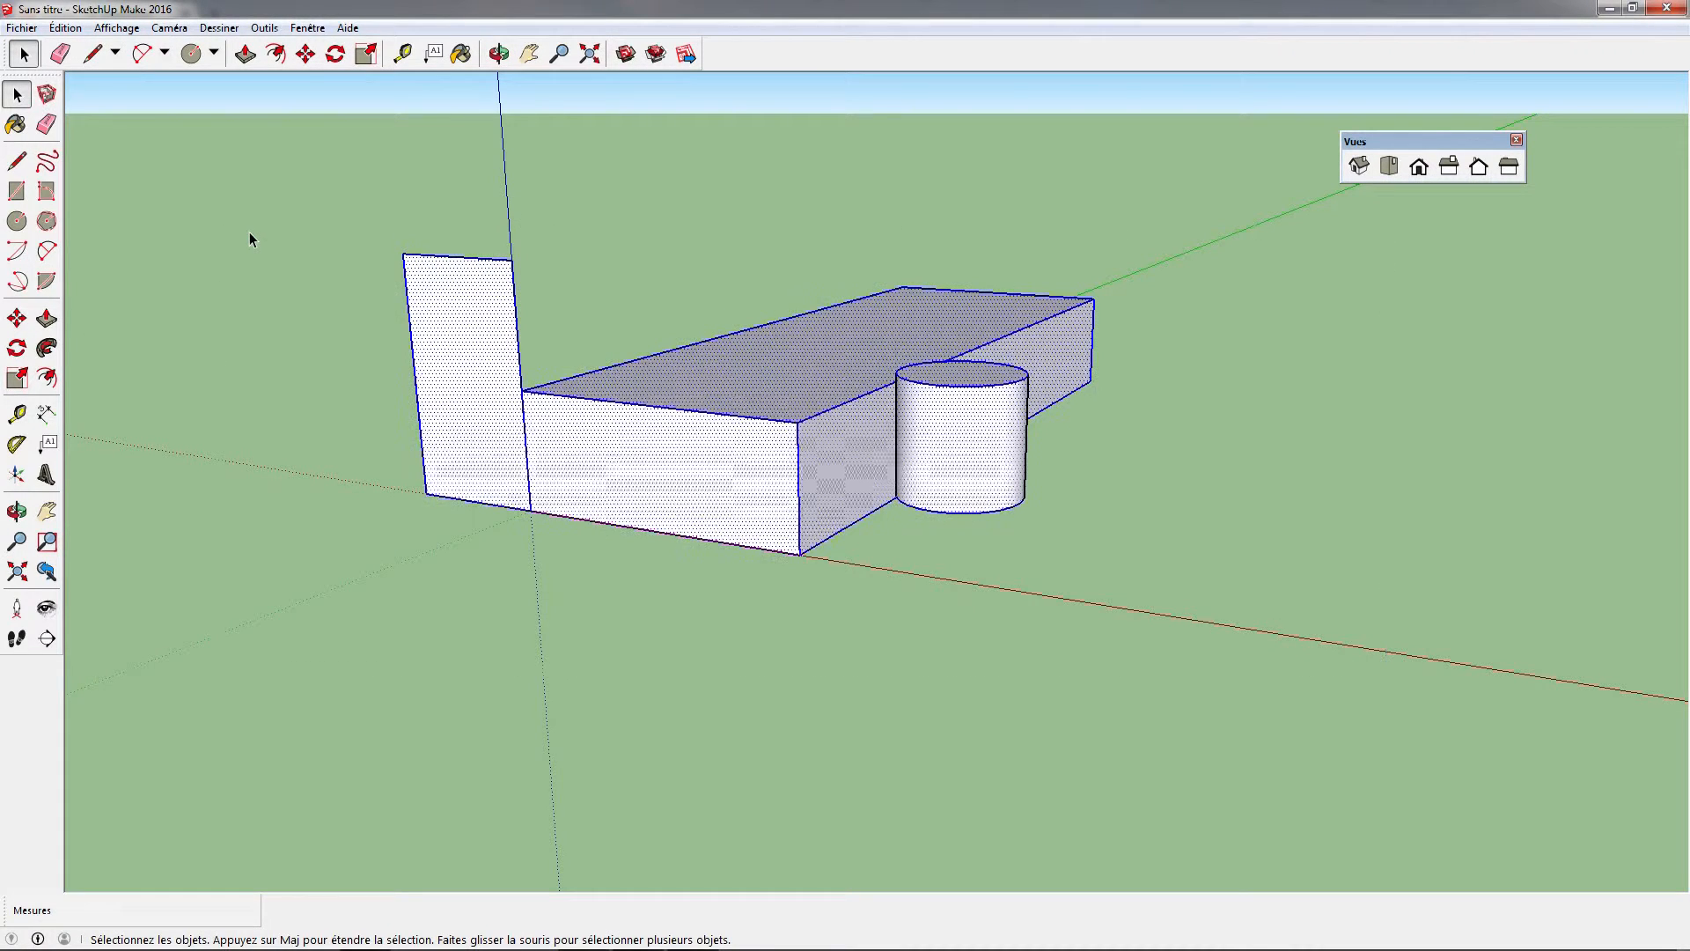
key("Delete")
key("ctrl+v")
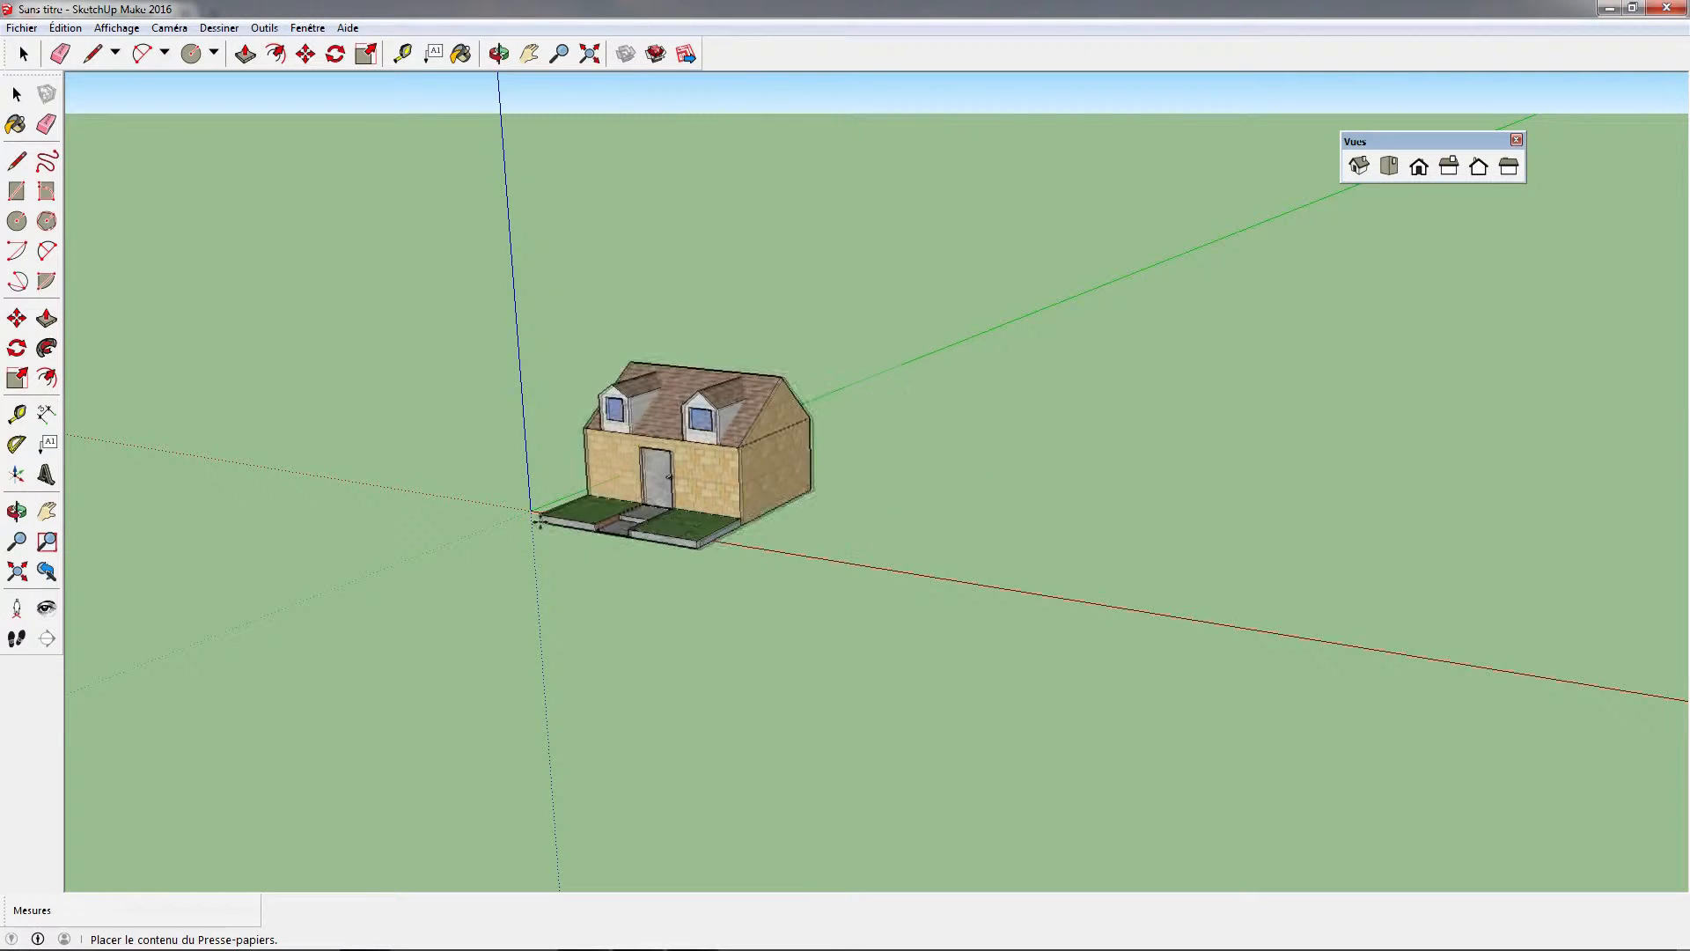
left_click(767, 491)
key("m")
middle_click_drag(1144, 520, 996, 509)
scroll(995, 509, "up", 3)
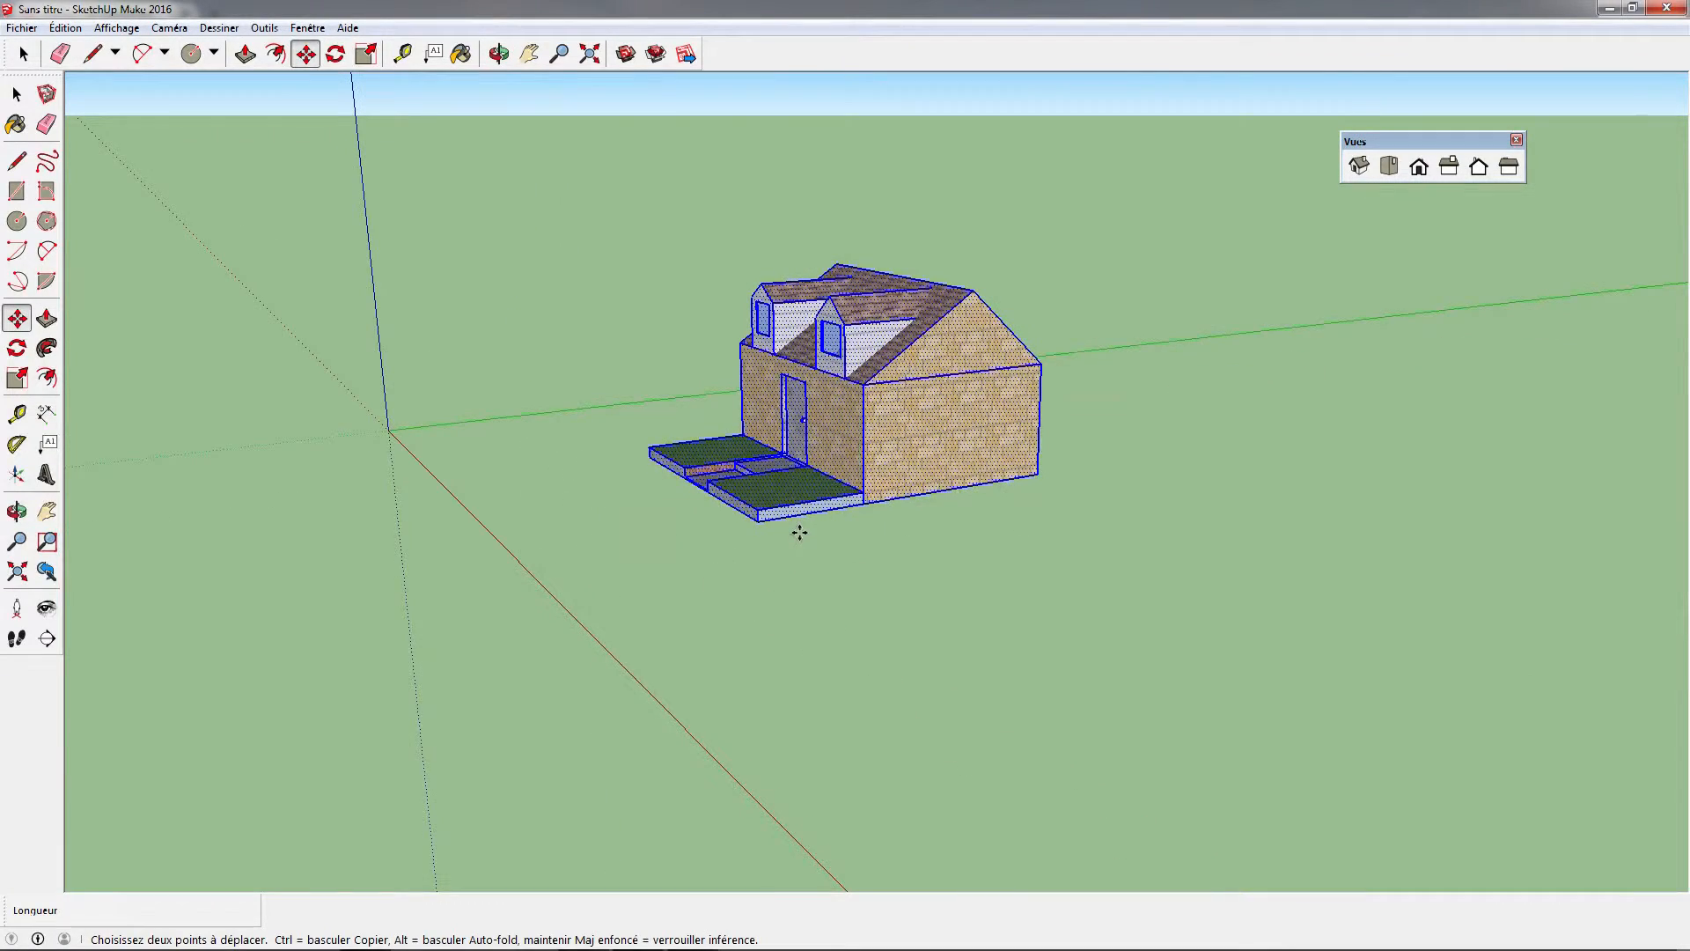
scroll(800, 532, "up", 1)
middle_click_drag(1062, 437, 1169, 503)
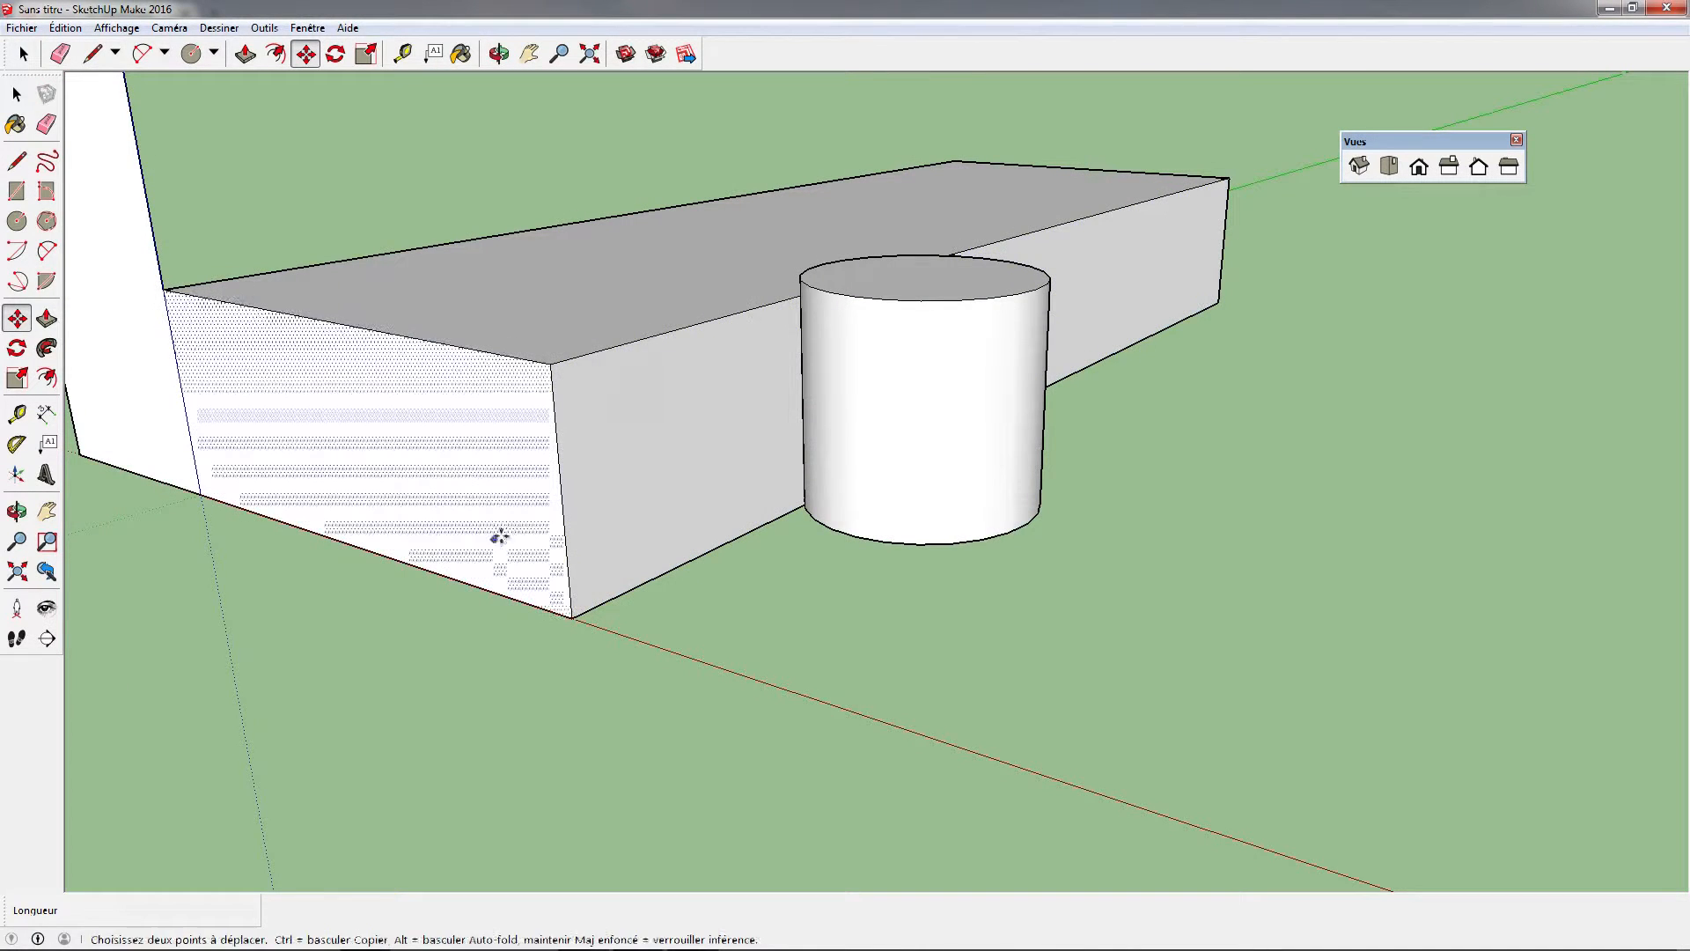
Delete the box, the cylinder and their leftover faces and edges, keeping the tall vertical rectangle and the figure
key("space")
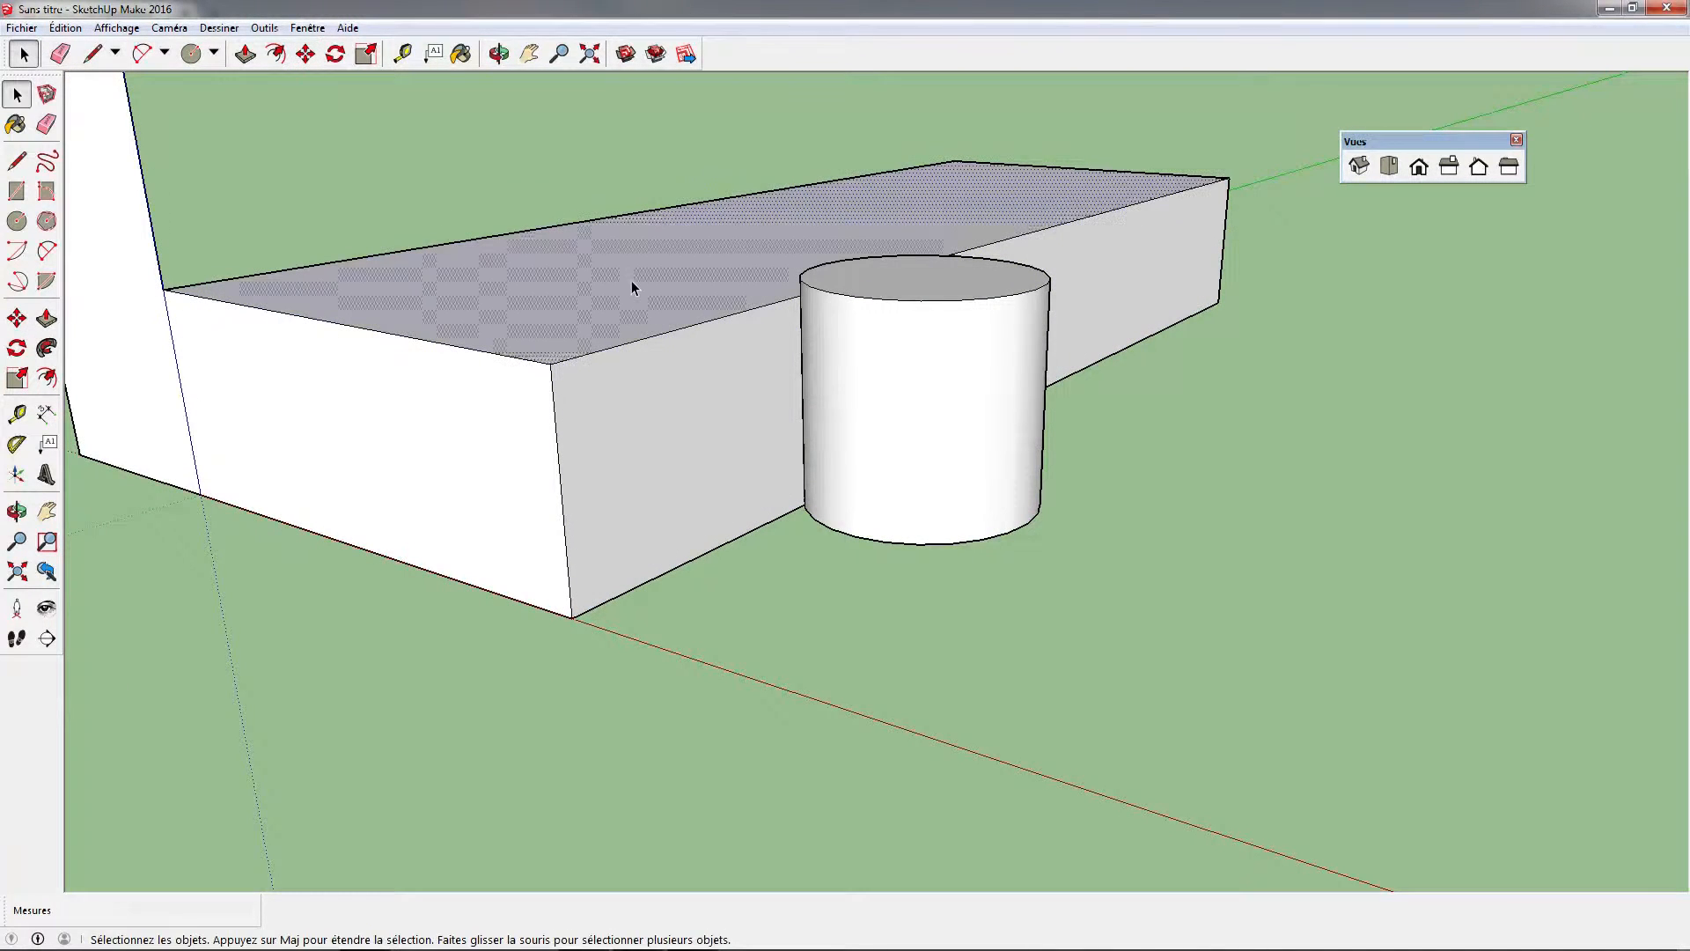
left_click(631, 280)
left_click_drag(415, 160, 1325, 662)
key("Delete")
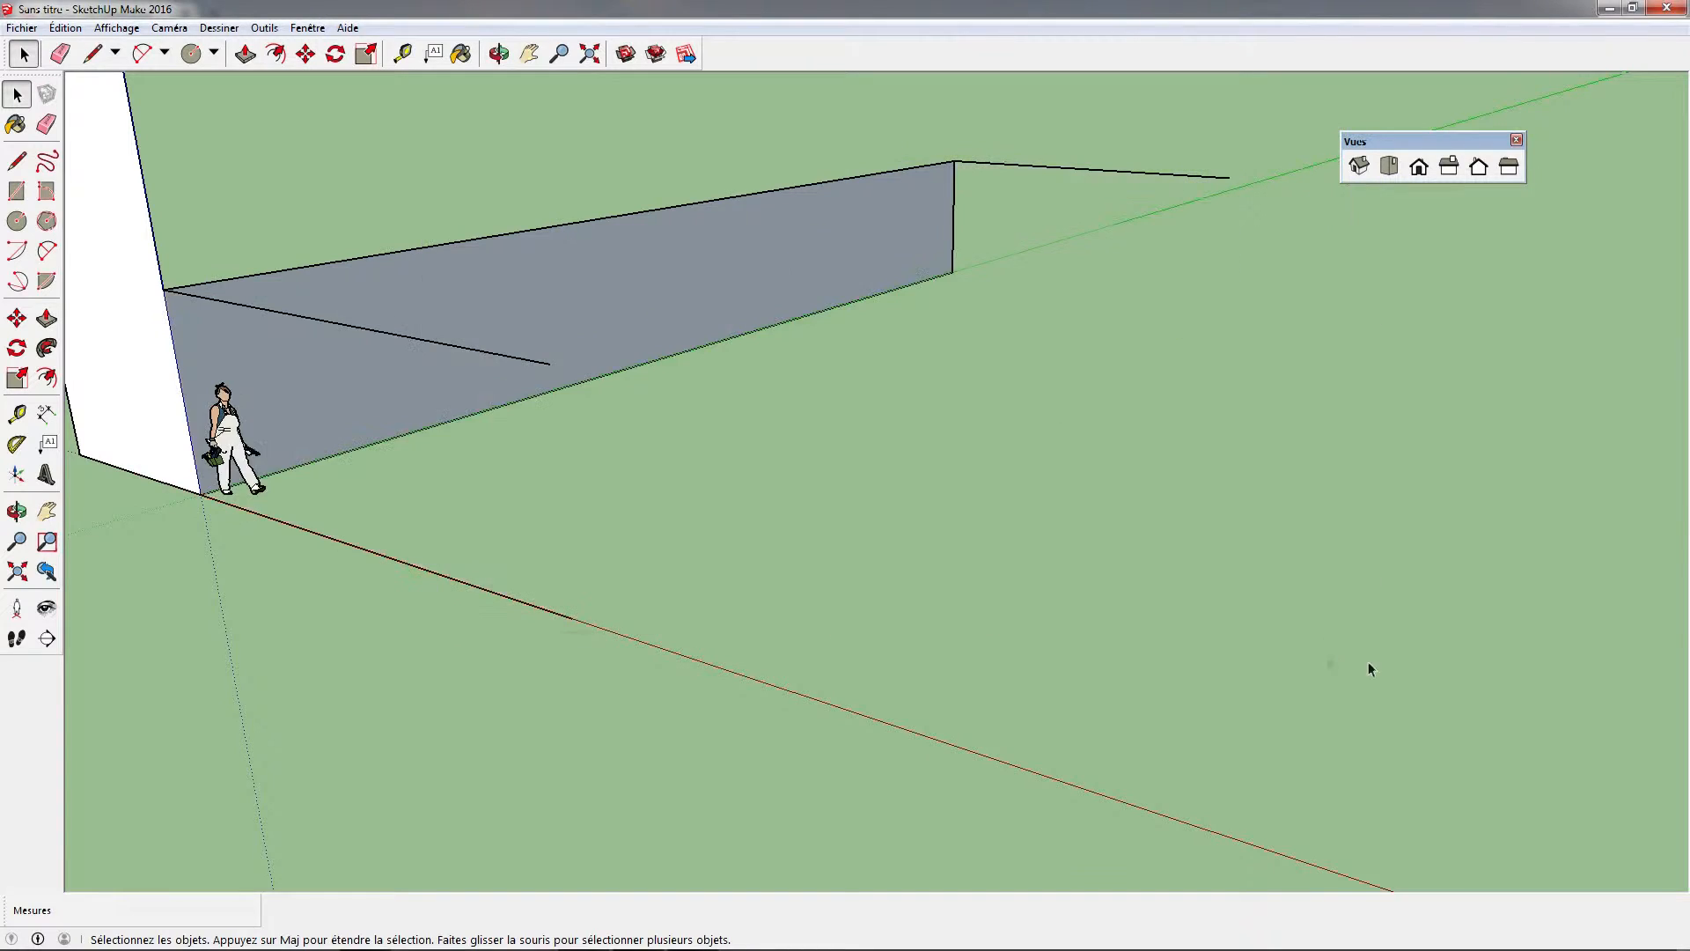
left_click_drag(1370, 536, 576, 125)
key("Delete")
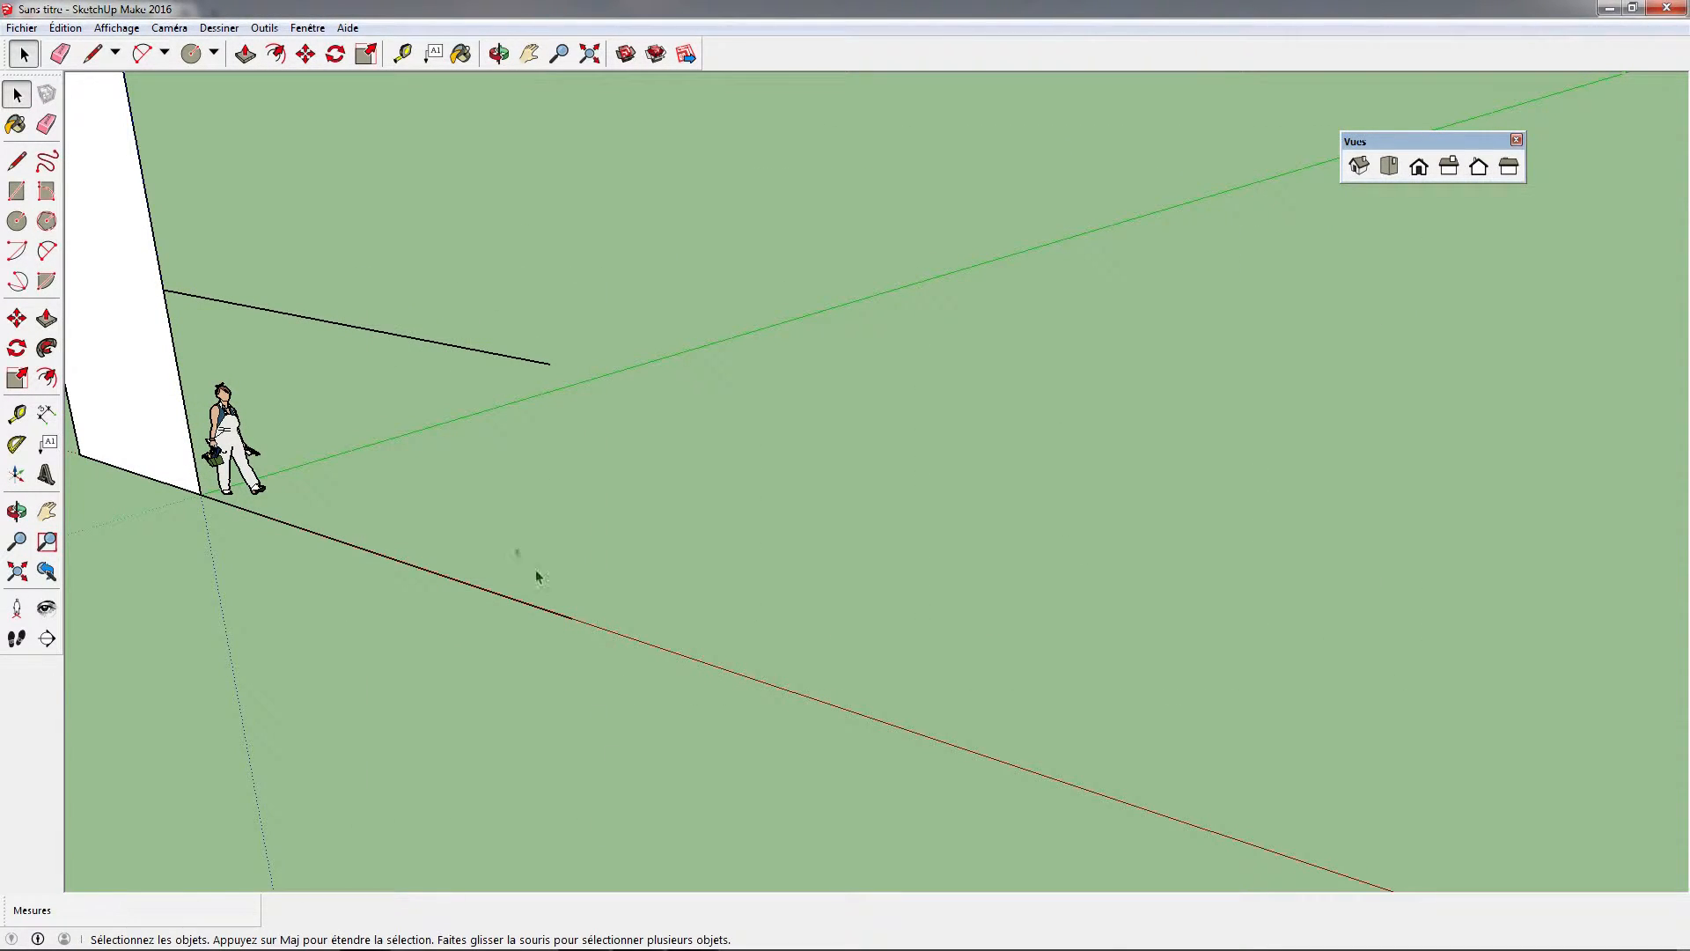
key("Delete")
key("Delete")
Paste the copied house into the drawing on the ground beside the standing figure
middle_click_drag(127, 337, 291, 431)
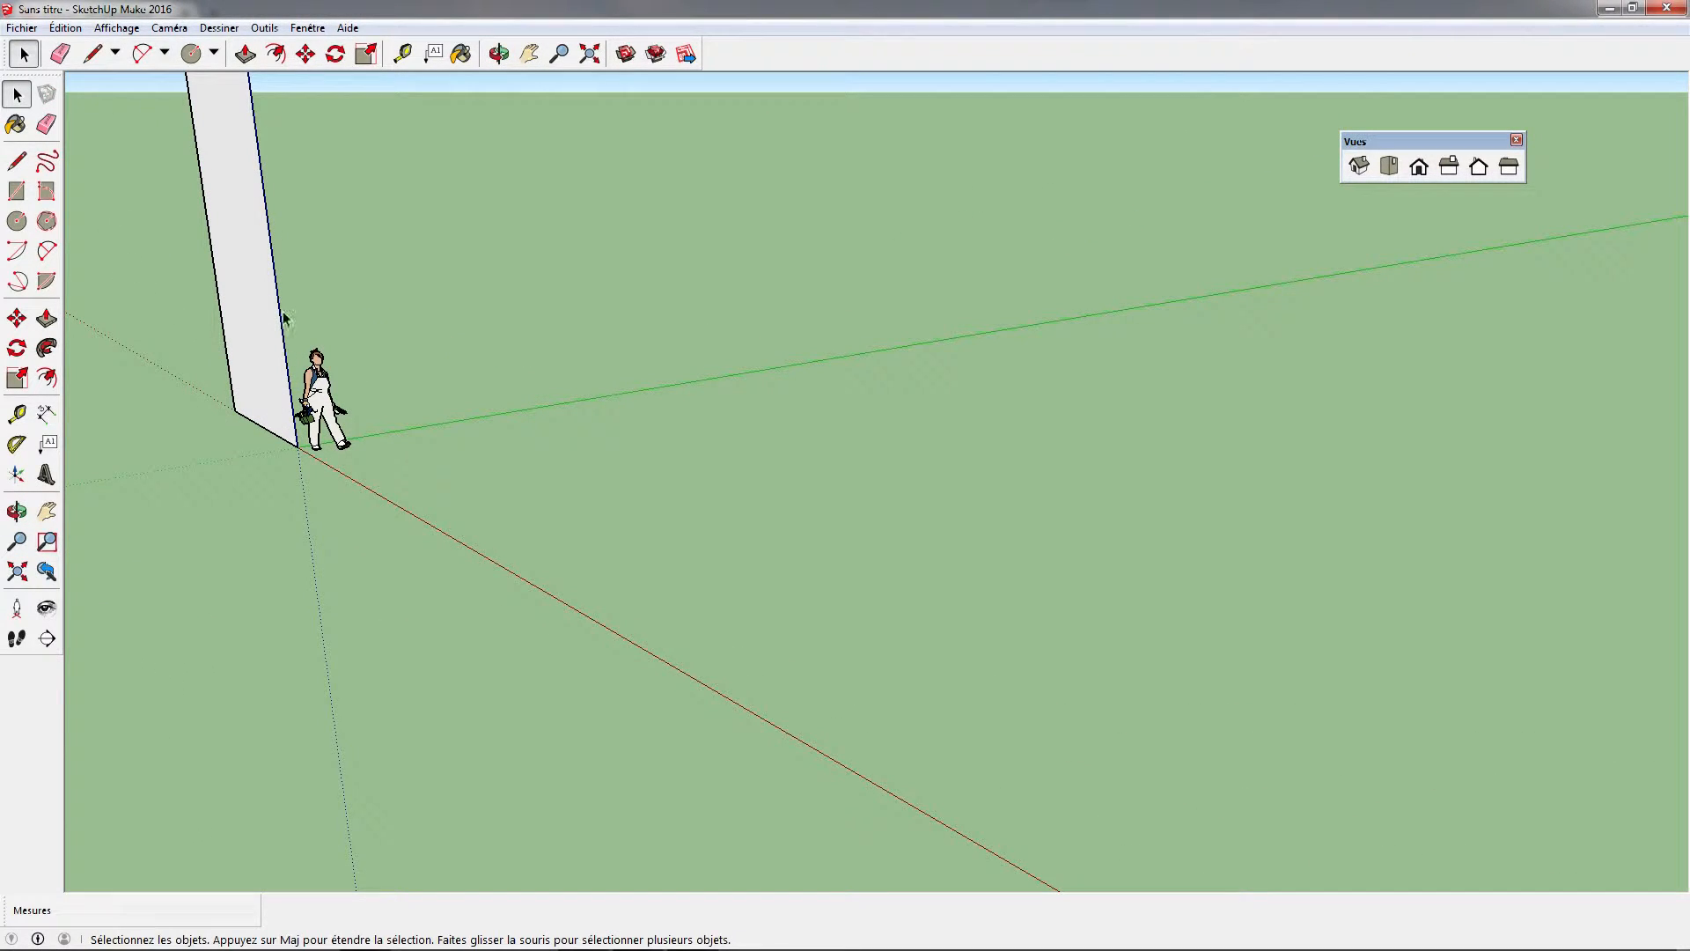
key("ctrl+v")
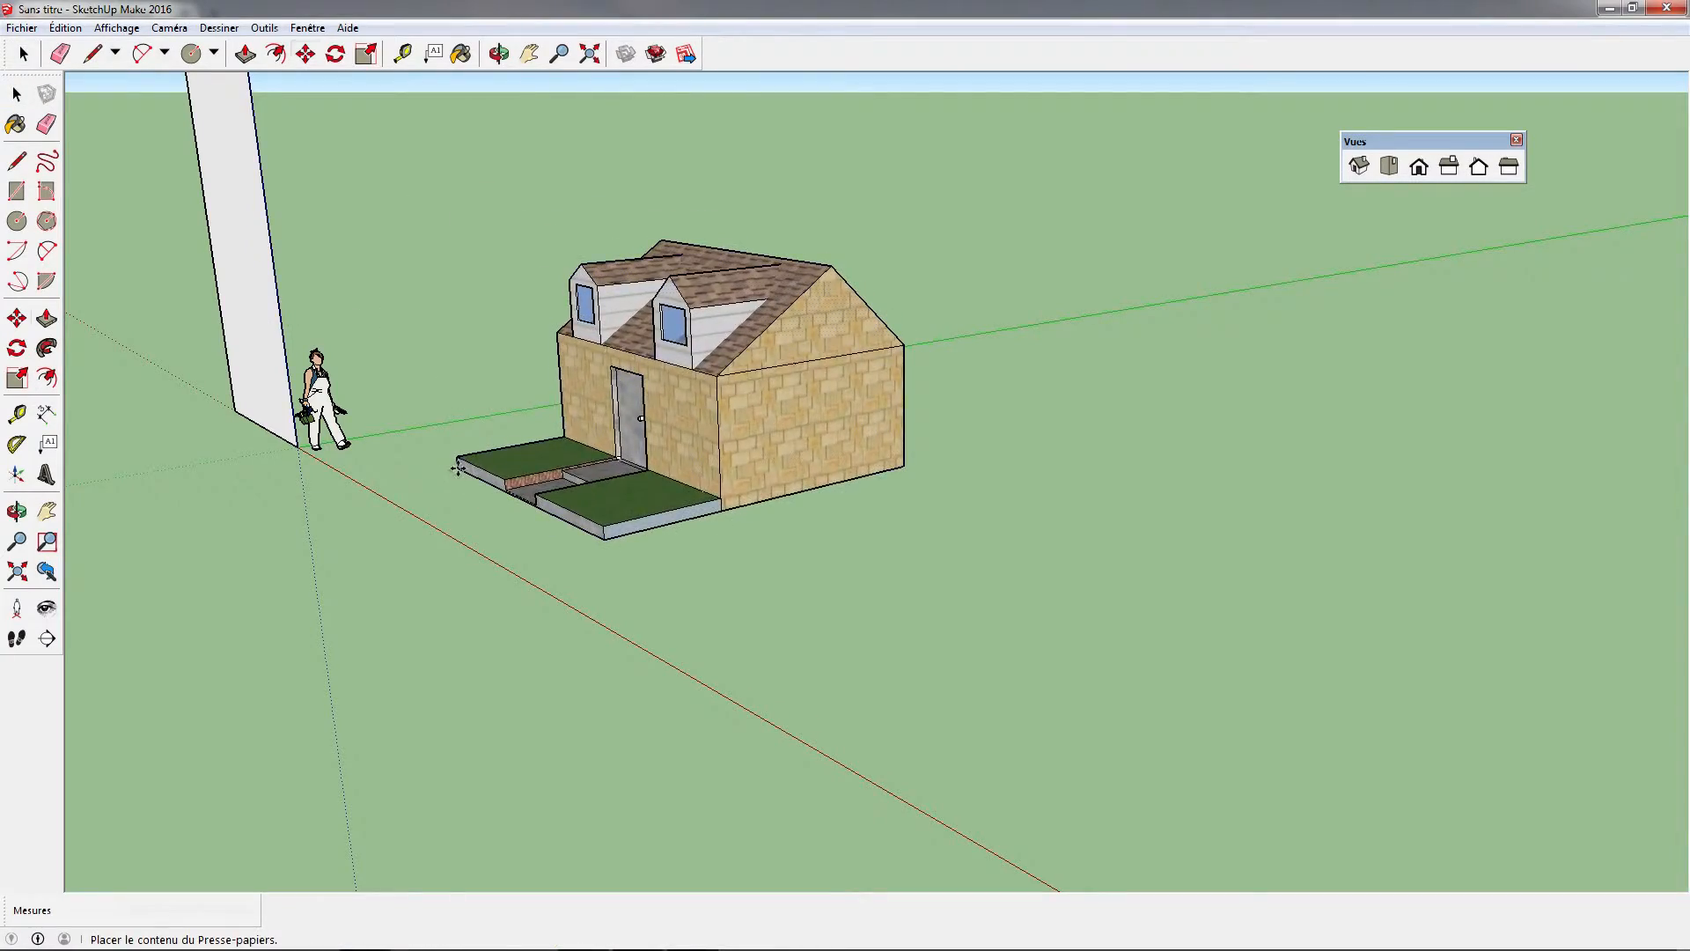
left_click(459, 468)
Try to rotate only the front stone wall of the ungrouped house about a point above the door
middle_click_drag(340, 494, 555, 475)
middle_click_drag(358, 588, 1162, 468)
left_click(23, 54)
left_click(972, 476)
left_click(951, 418)
left_click(803, 398)
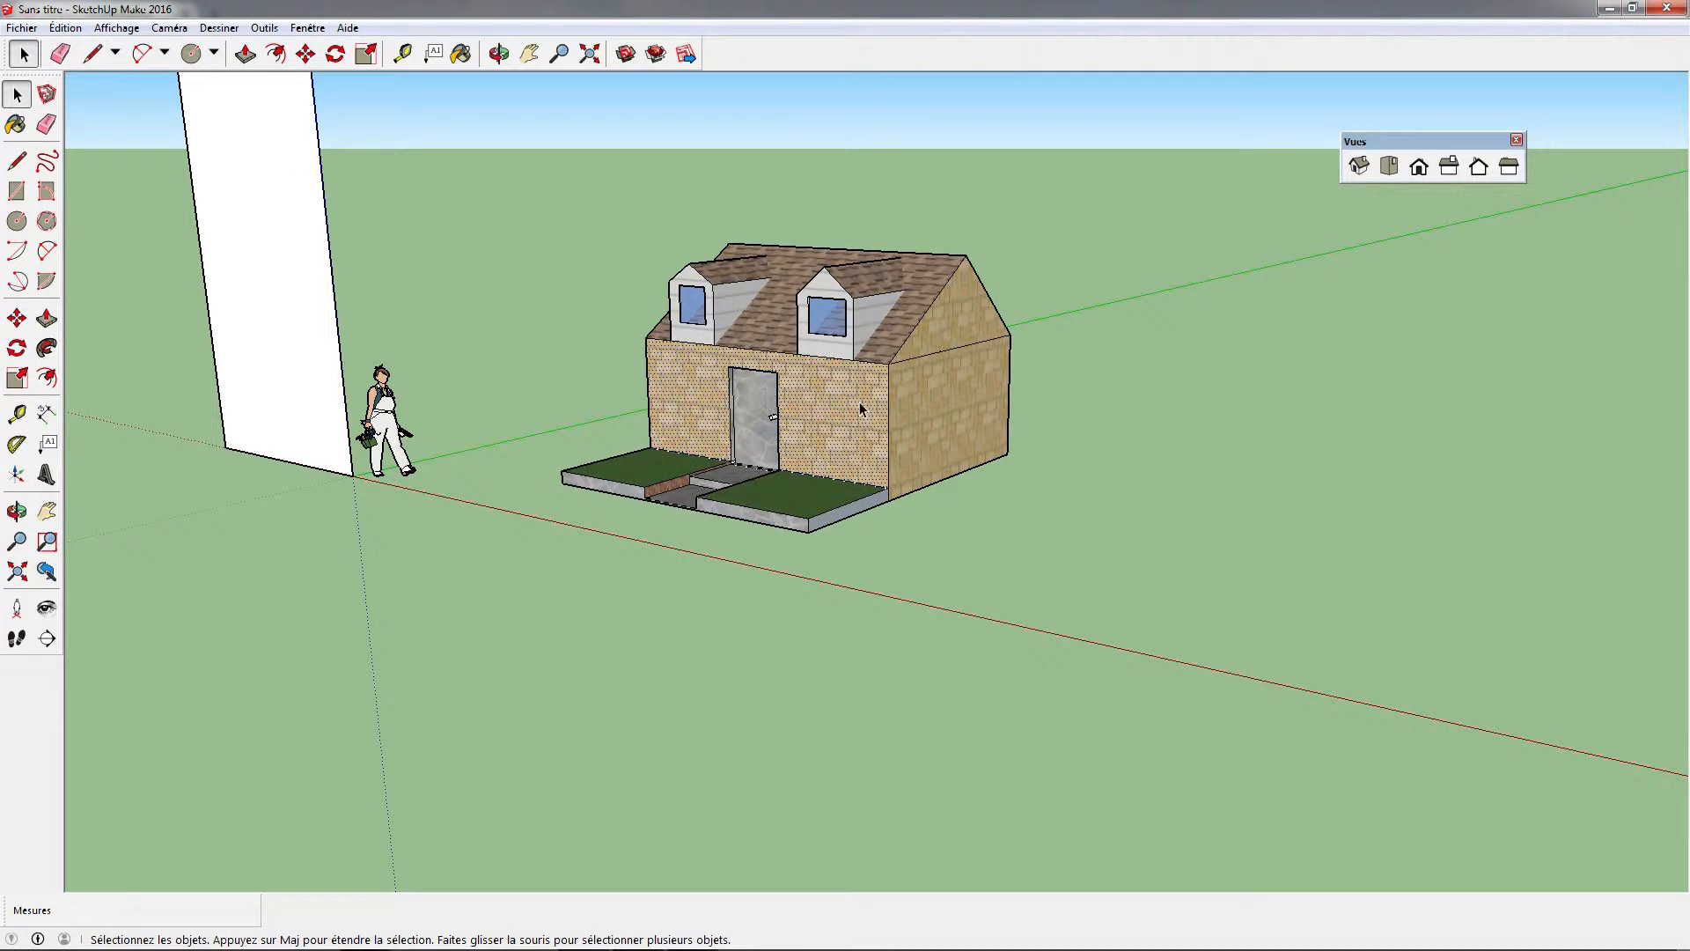
left_click(329, 58)
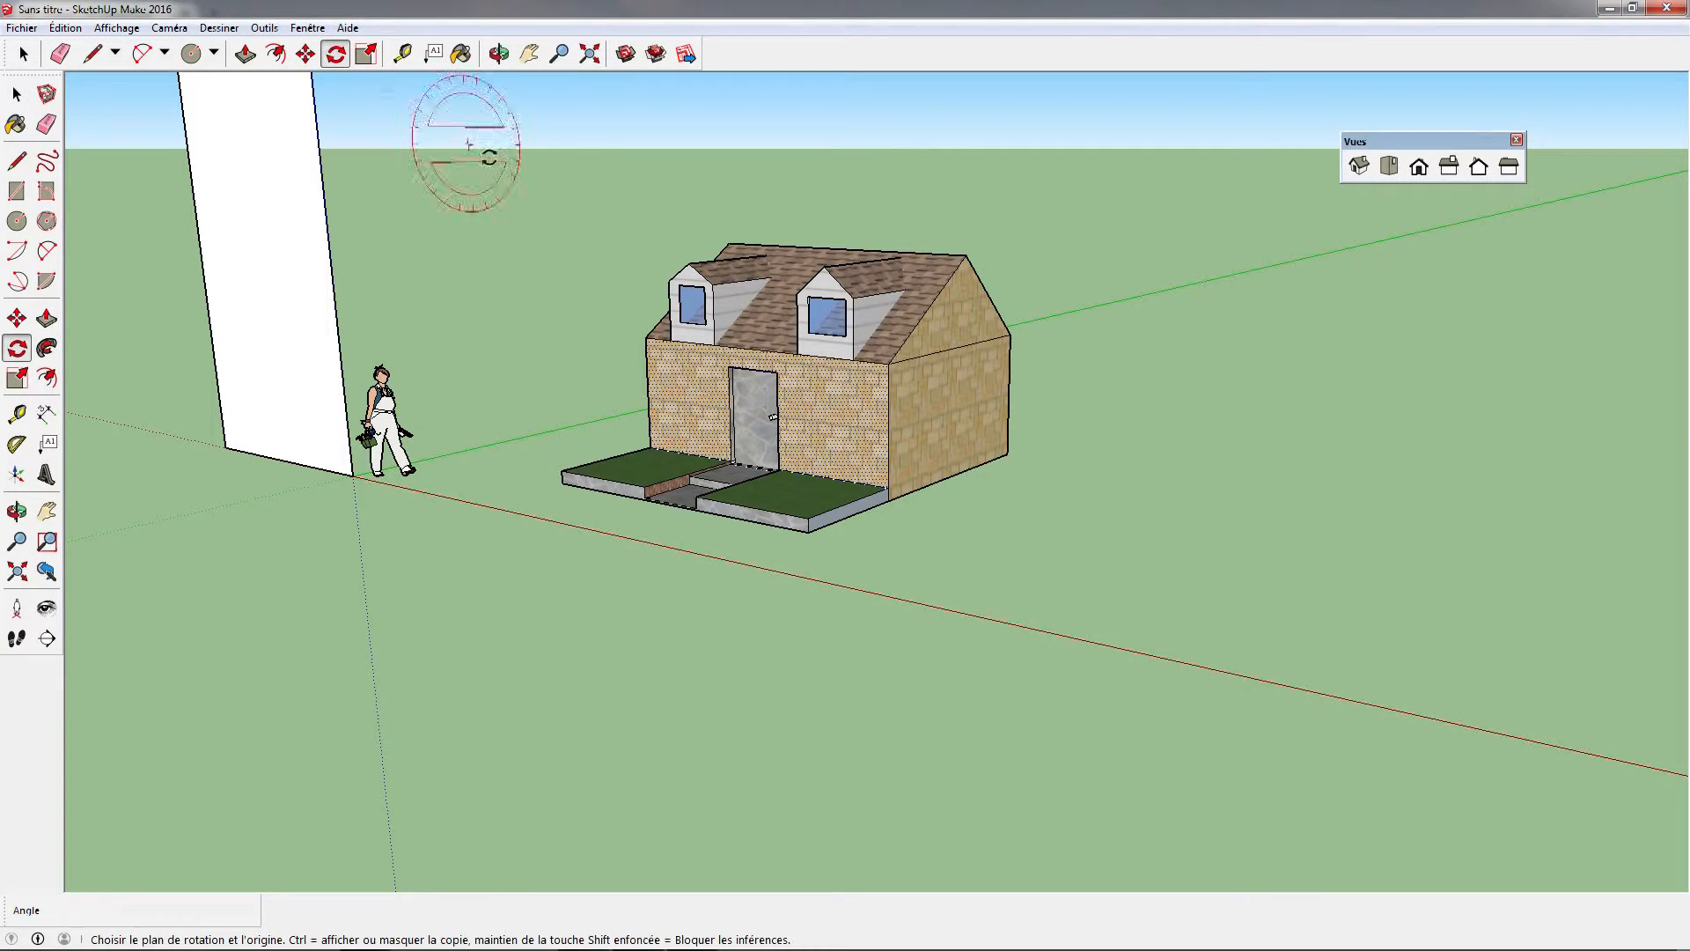
left_click(754, 362)
left_click(880, 377)
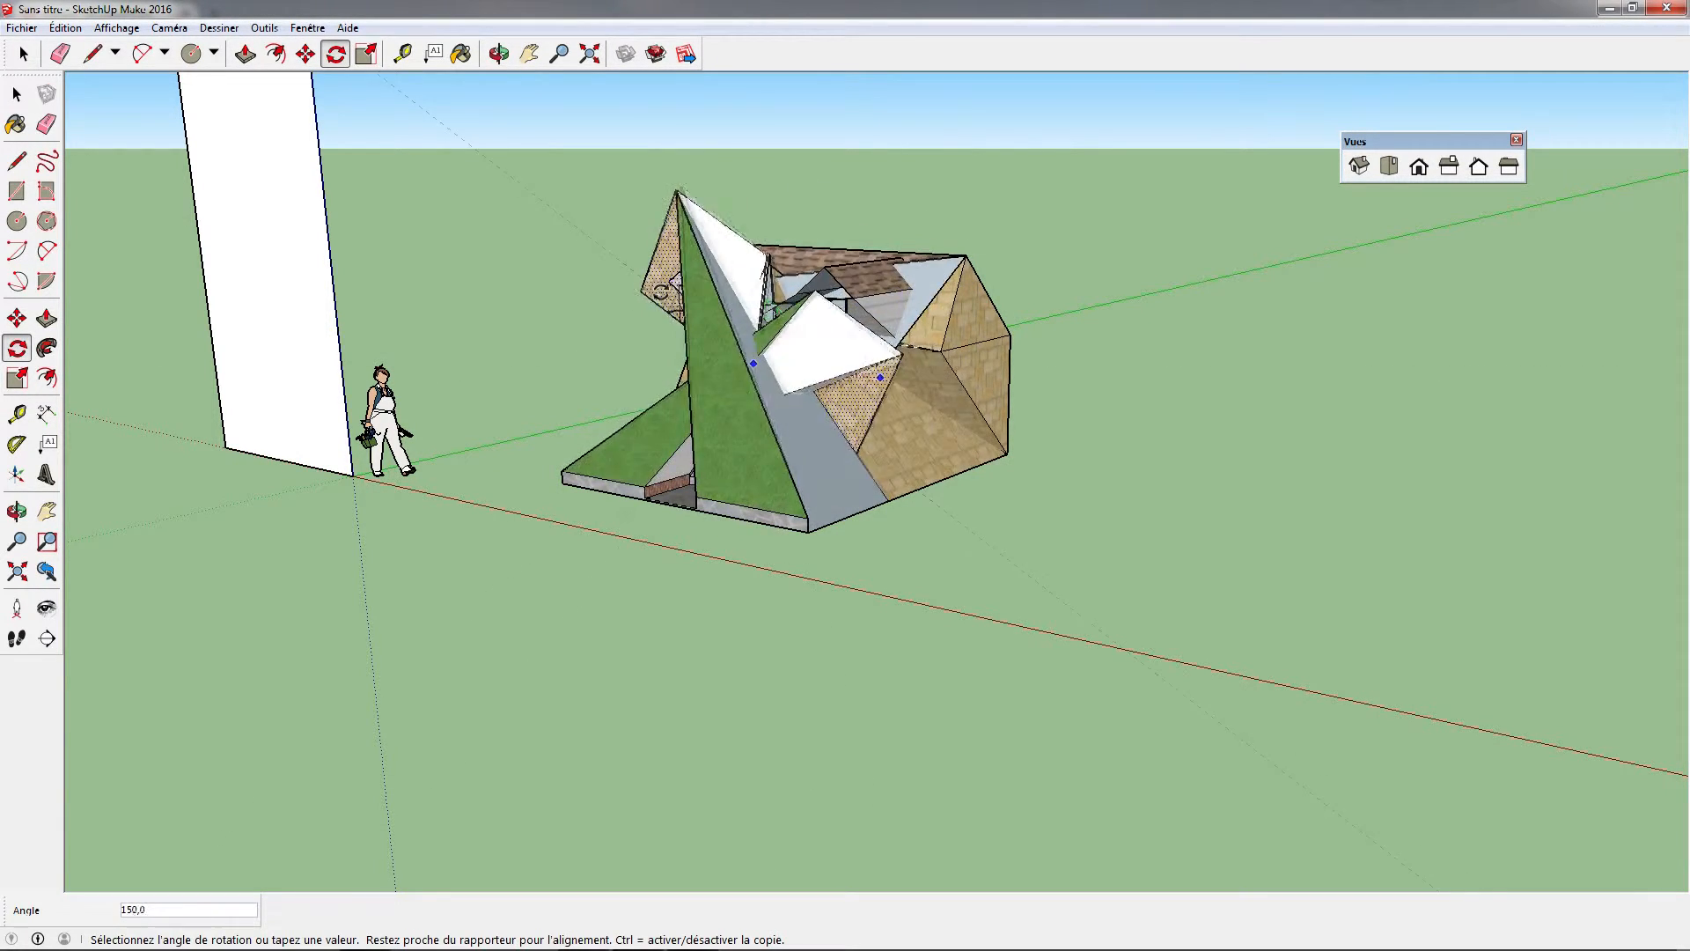
left_click(914, 372)
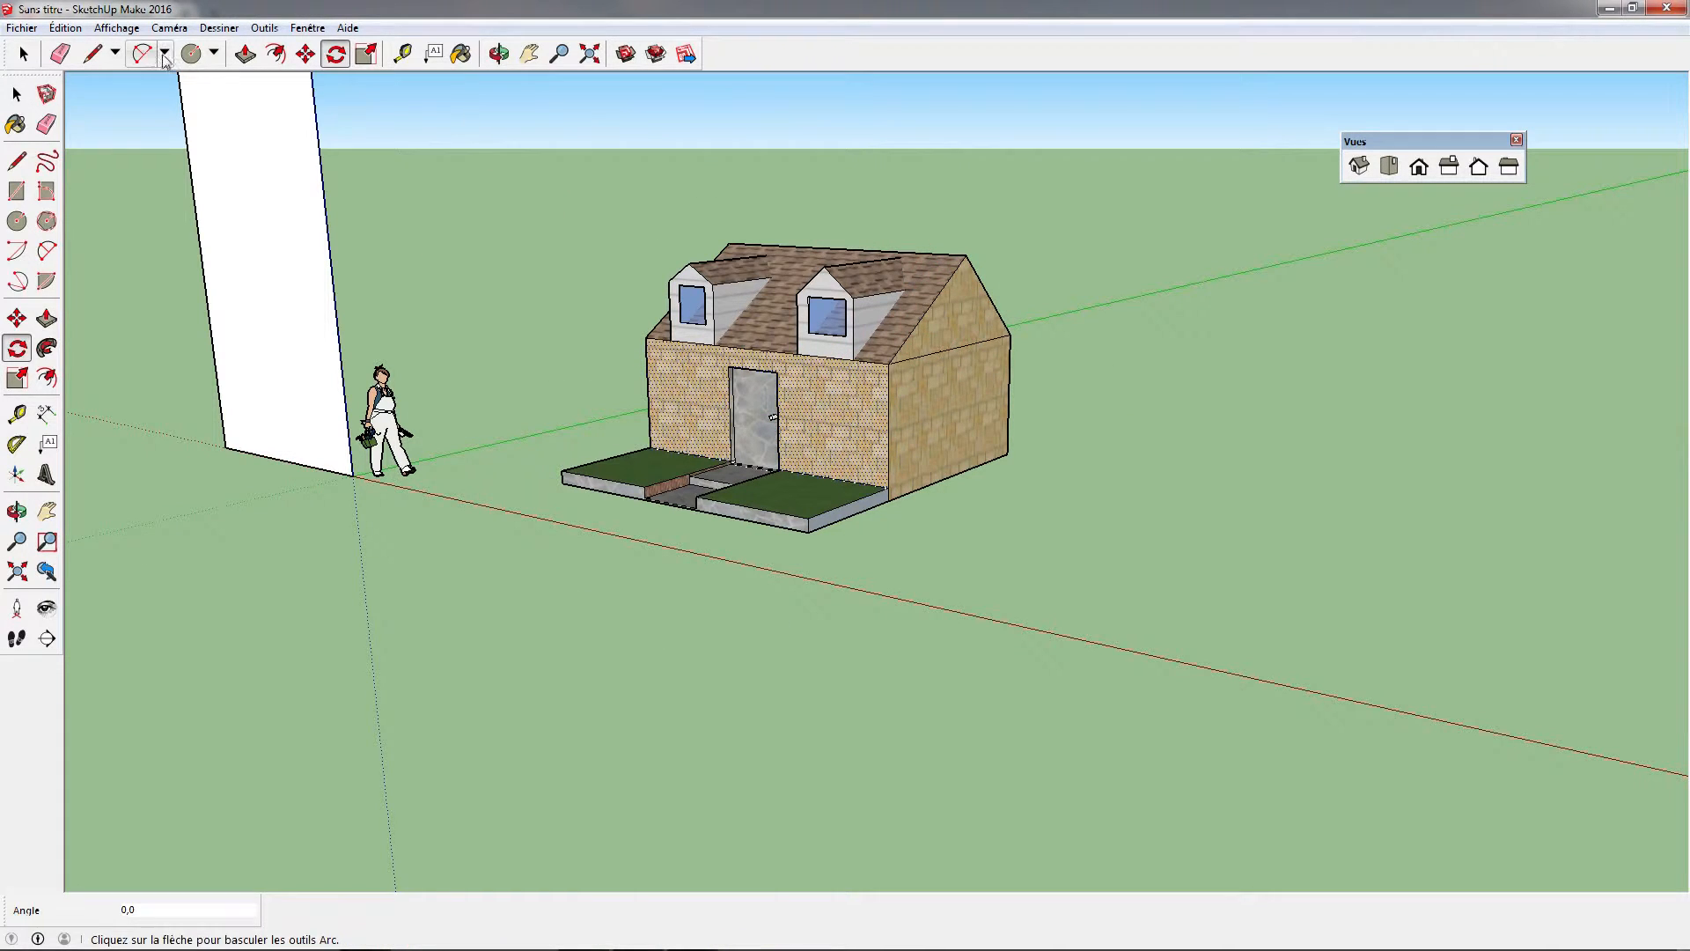
left_click(21, 27)
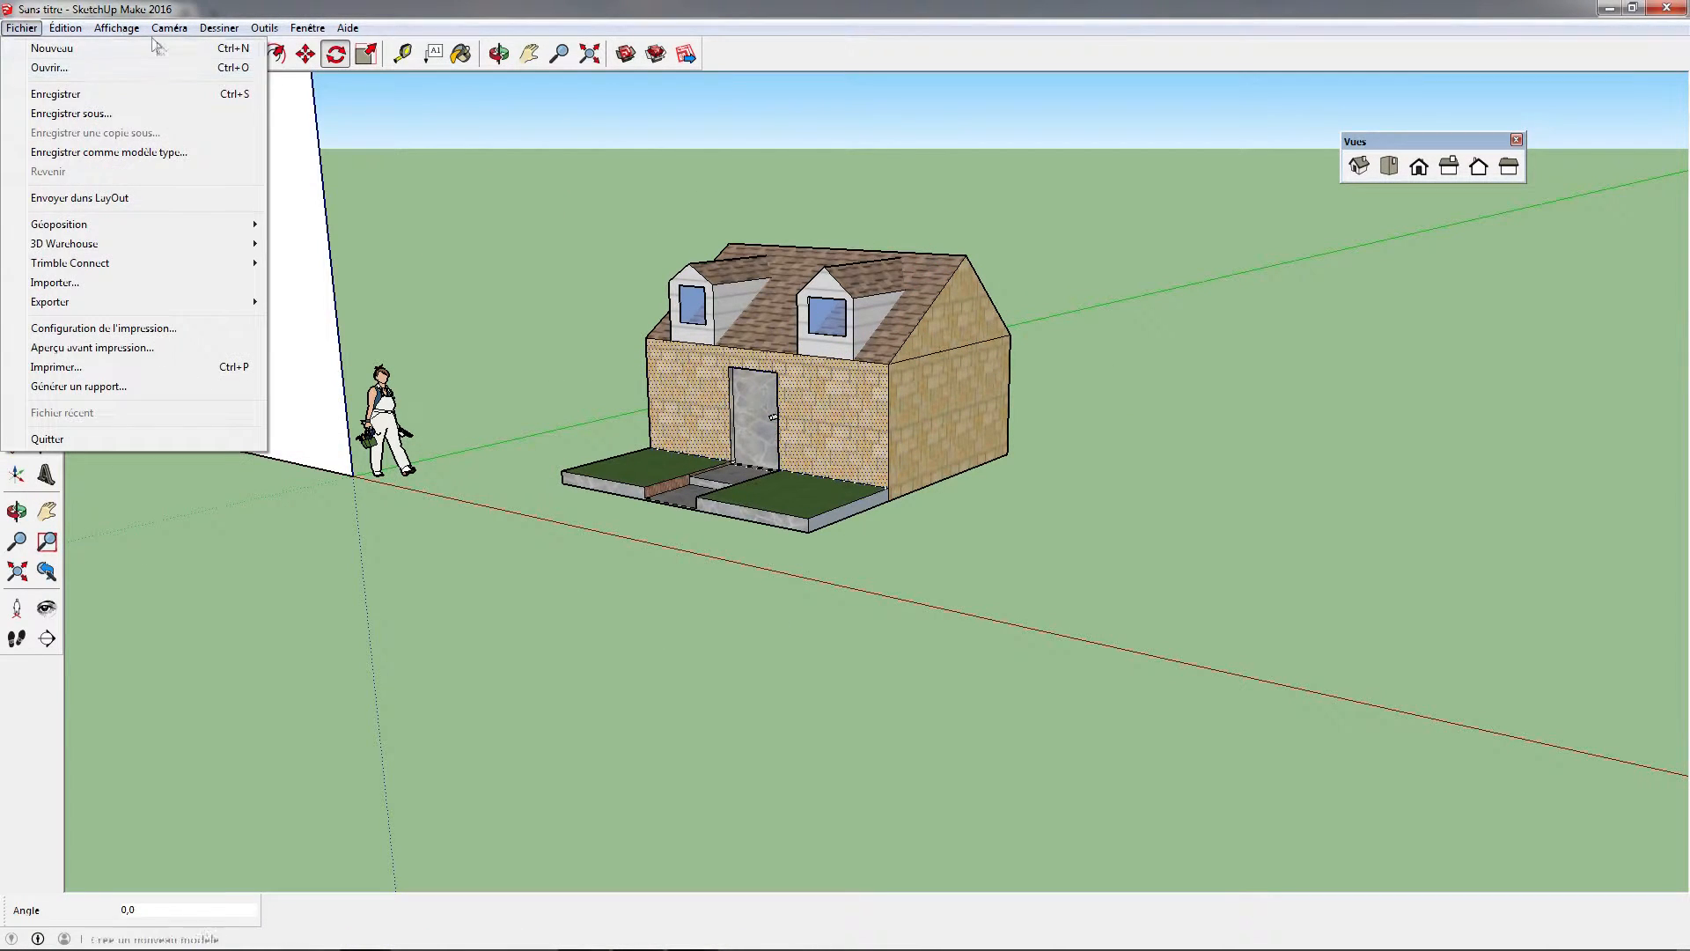
left_click(23, 29)
Select the whole house without the figure or the tall rectangle and make it a group
left_click(24, 54)
left_click_drag(662, 257, 1289, 713)
middle_click_drag(1223, 428, 904, 517)
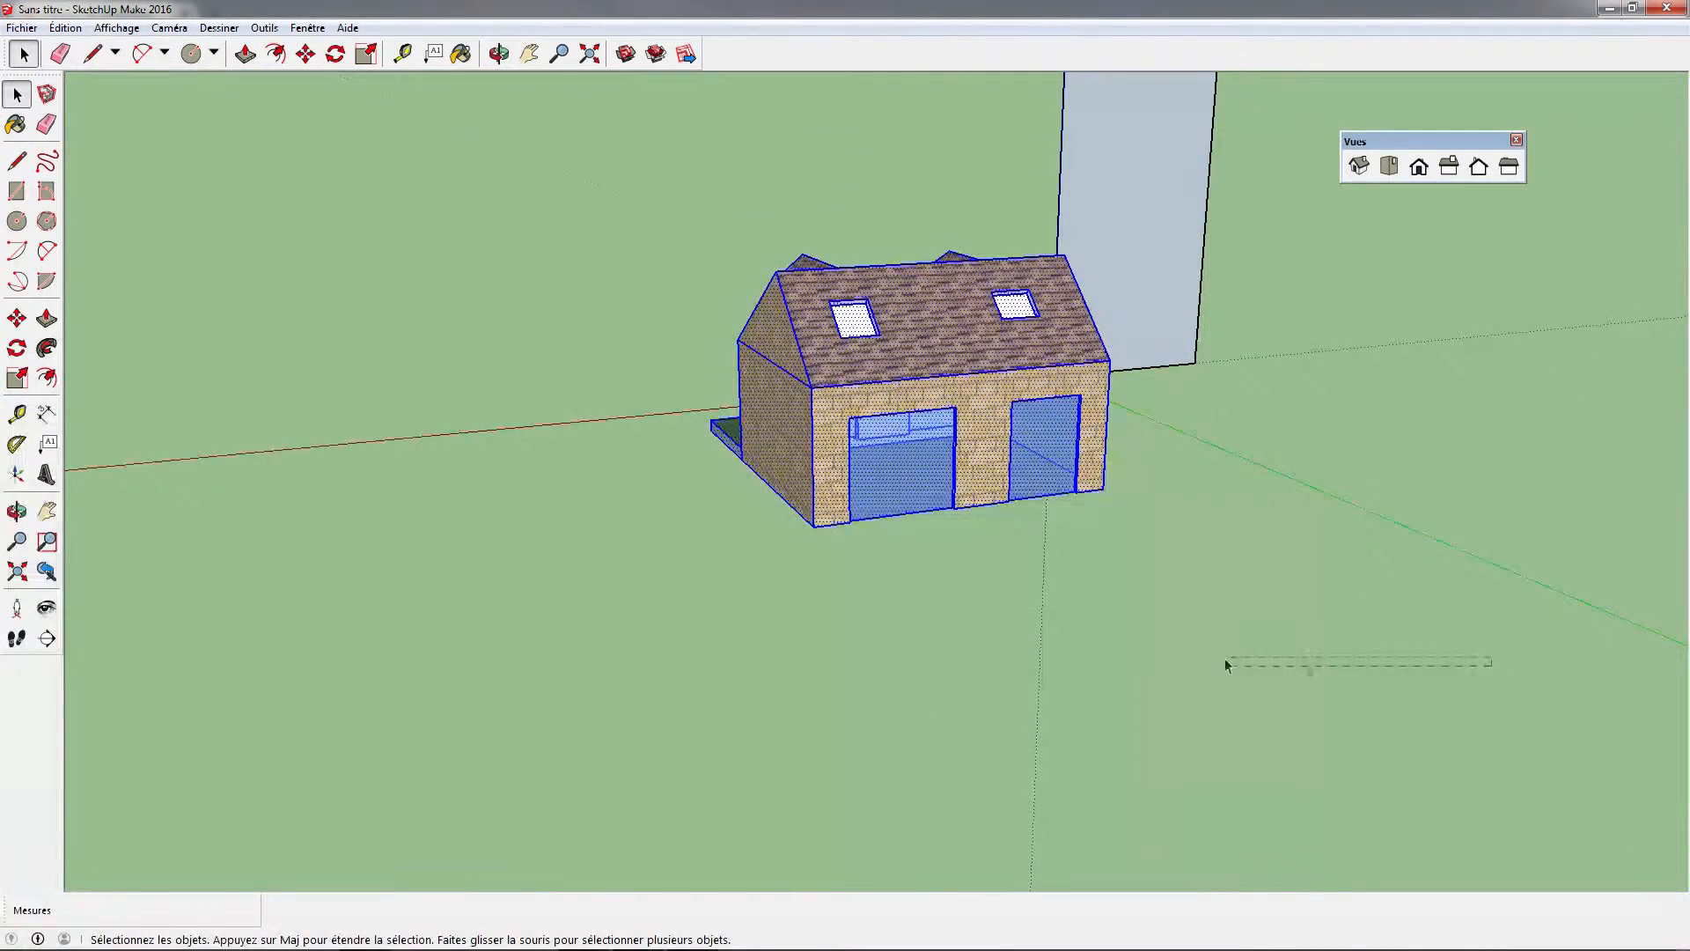
left_click_drag(1309, 672, 1169, 591)
left_click_drag(682, 245, 682, 245)
middle_click_drag(681, 245, 1184, 475)
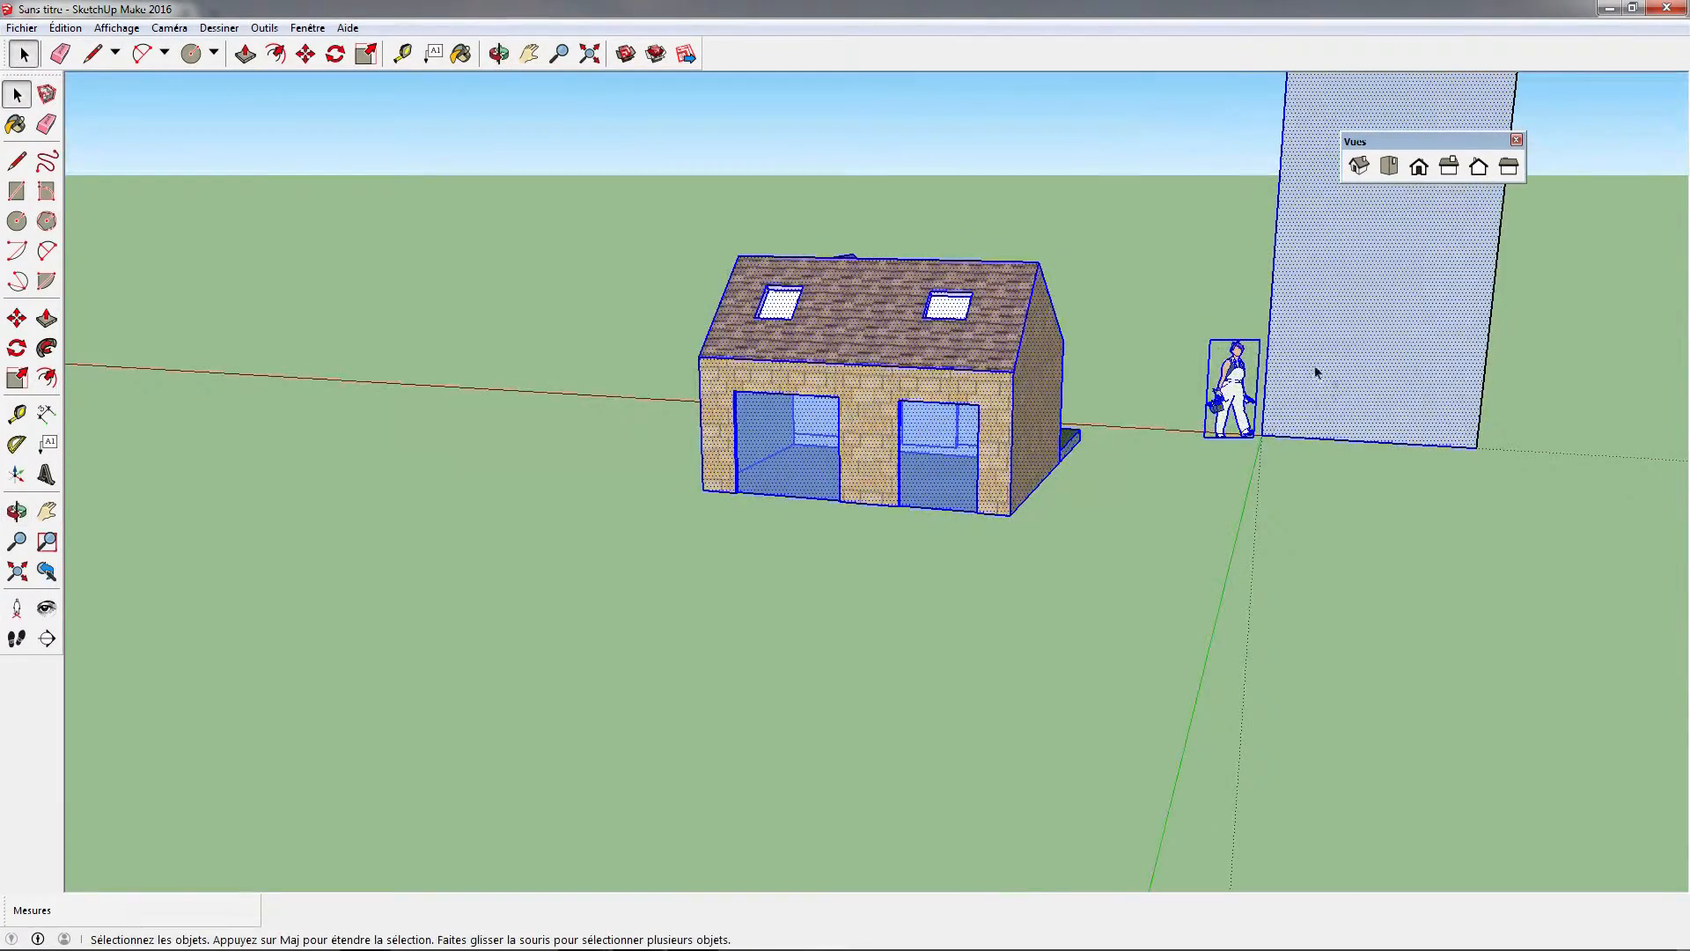
middle_click_drag(1042, 429, 940, 606)
left_click_drag(1104, 579, 762, 300)
left_click_drag(649, 197, 650, 197)
right_click(904, 324)
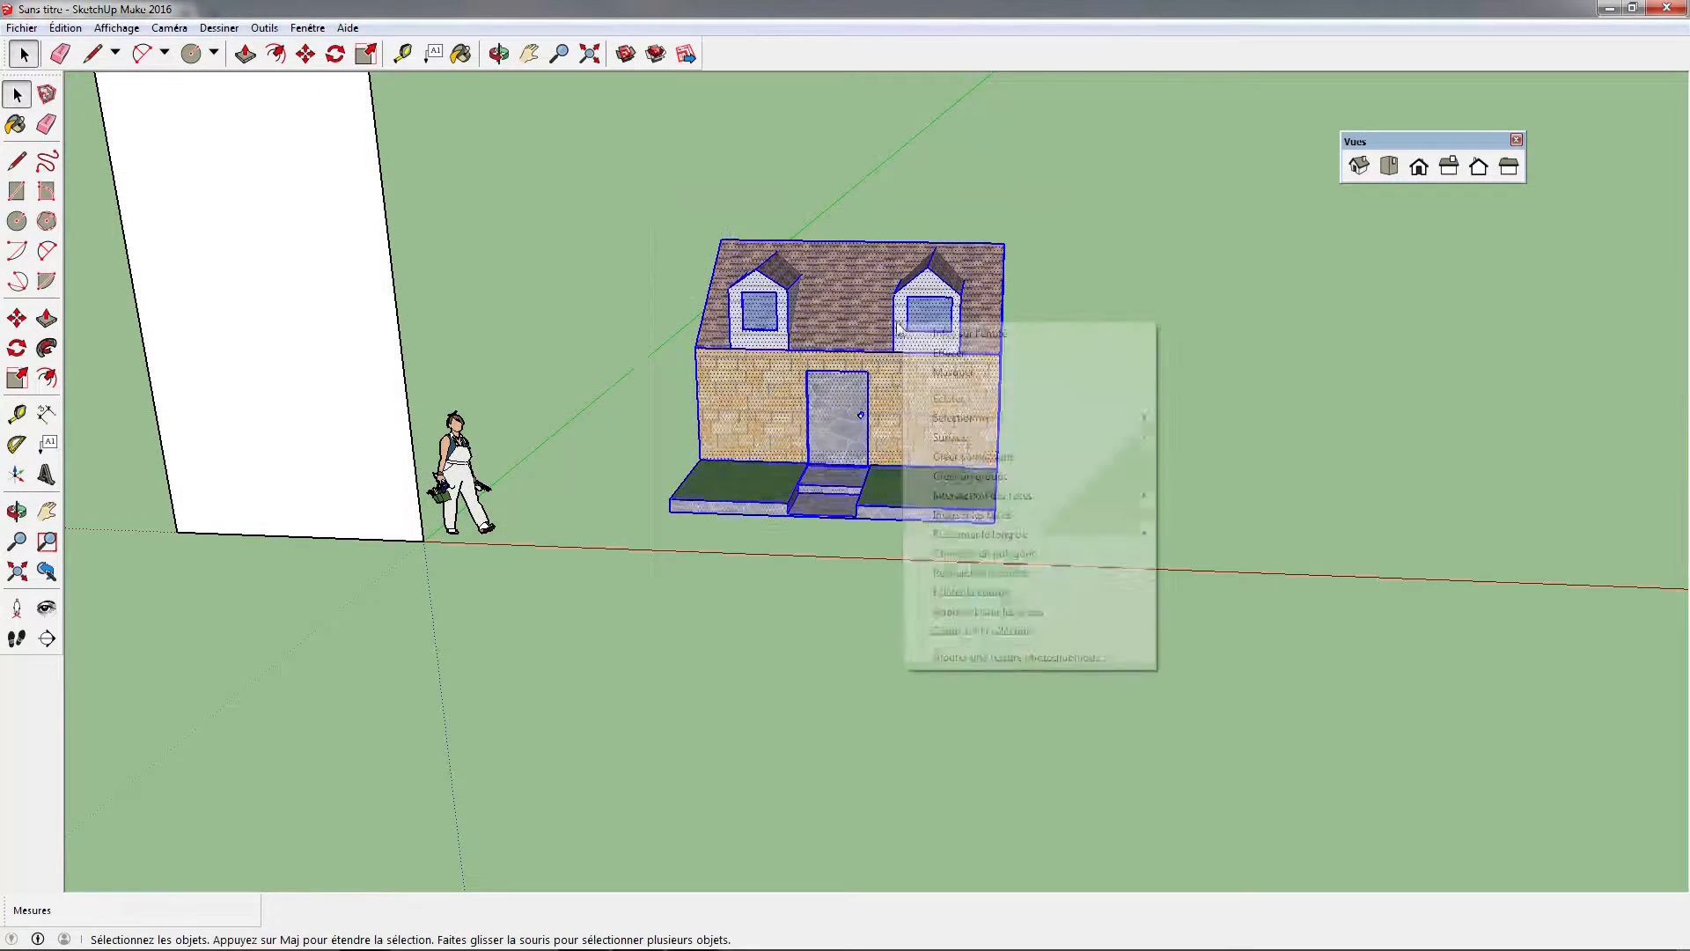
left_click(1025, 477)
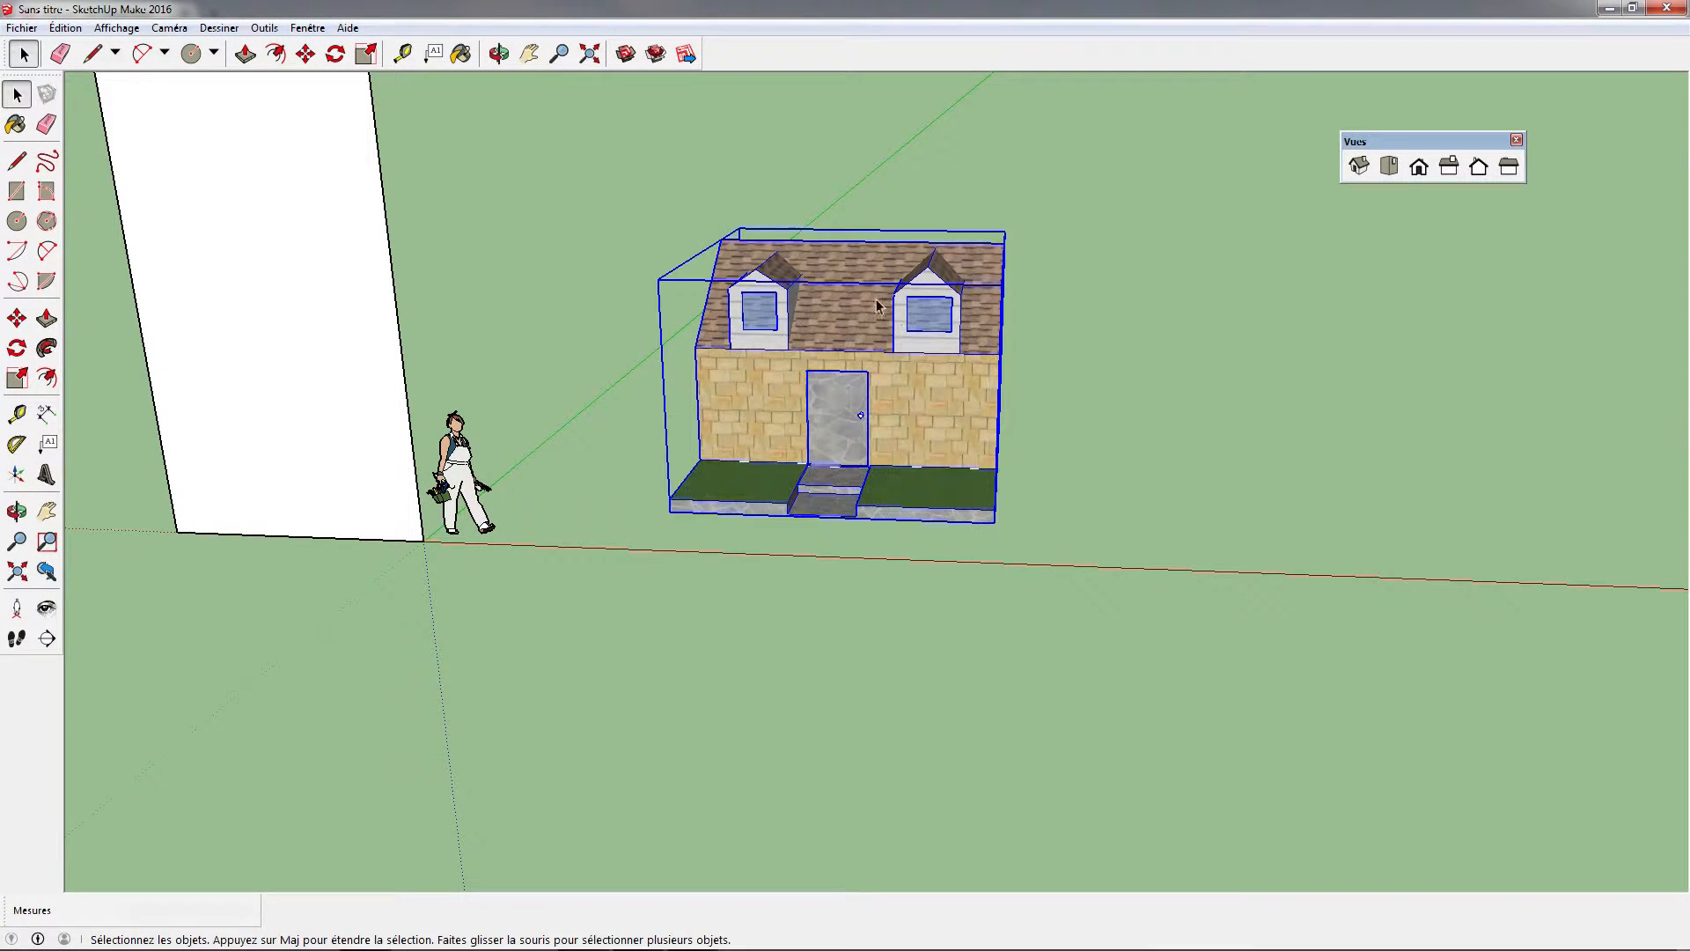
Move the house group a short distance, using a base point beside the front door
middle_click_drag(1025, 477, 1049, 543)
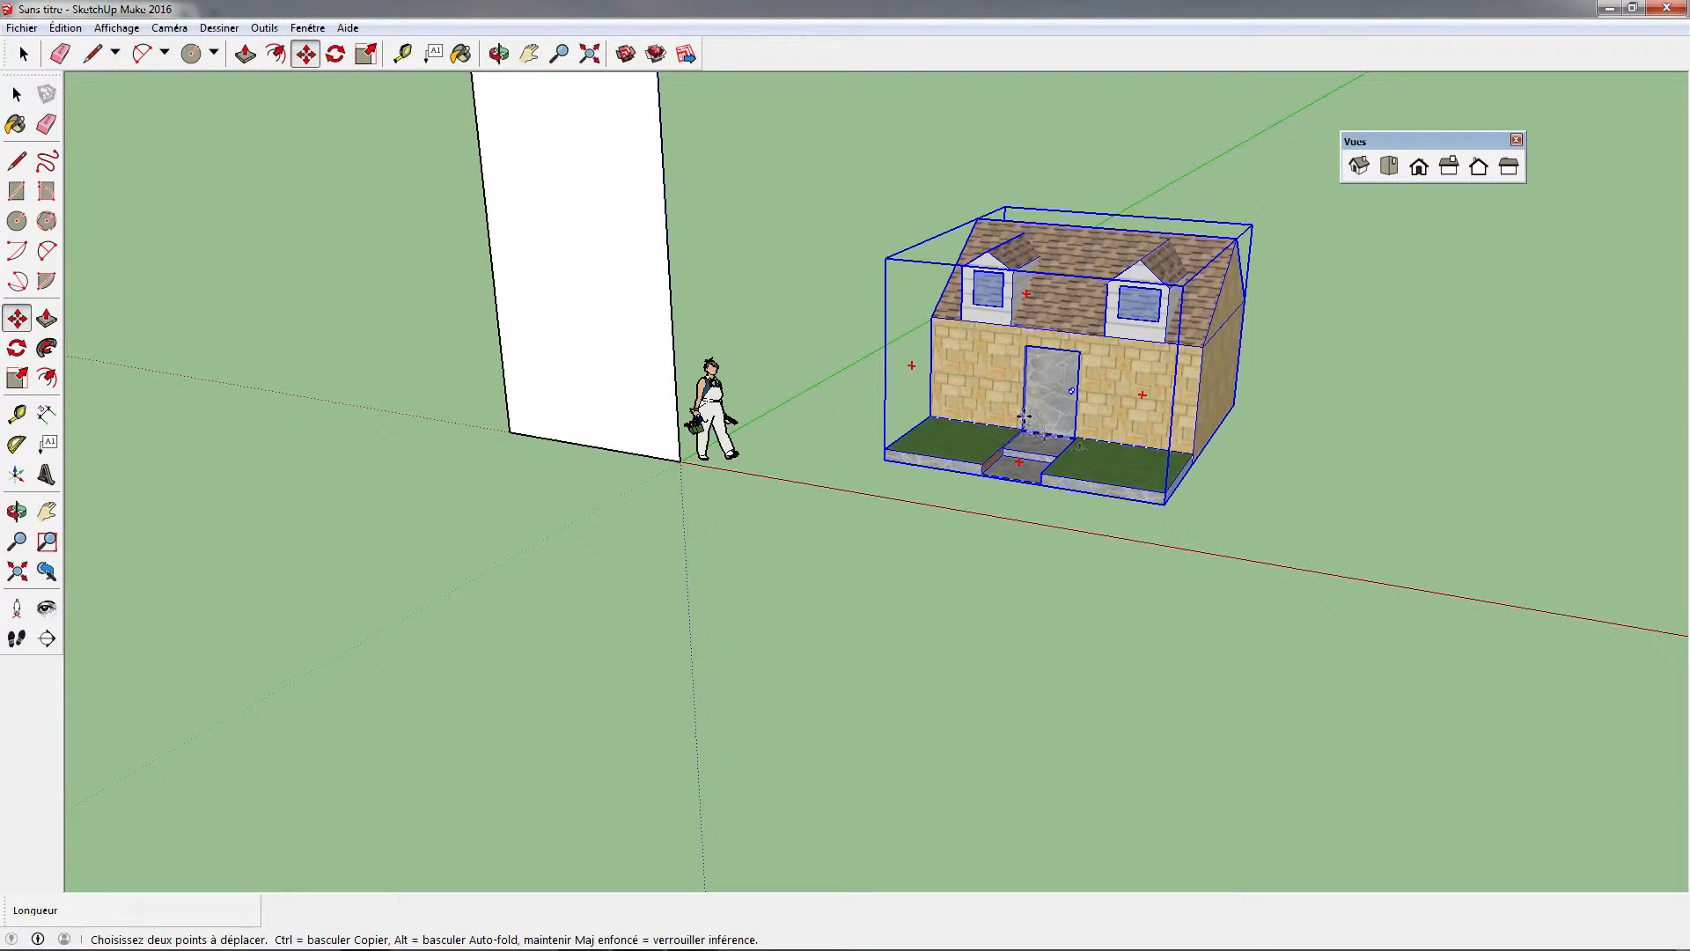
left_click(1024, 416)
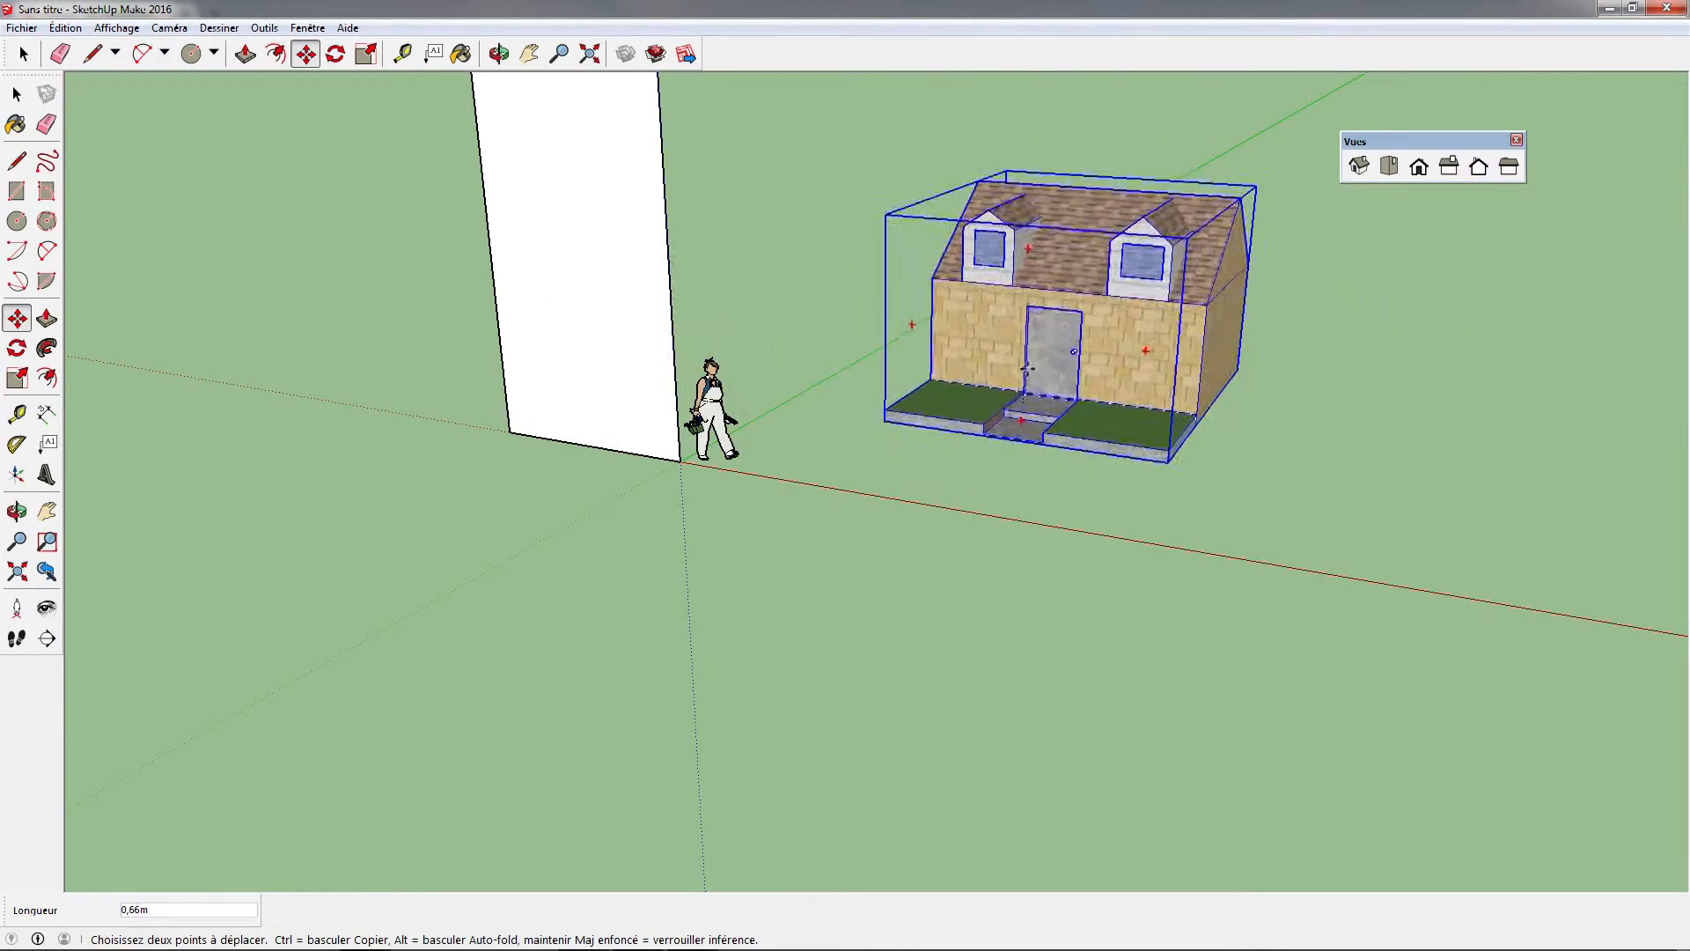
left_click(1042, 395)
Rotate the house group 180° about the vertical axis, centred on the roof ridge and aligned to the red axis
middle_click_drag(1347, 426, 1207, 494)
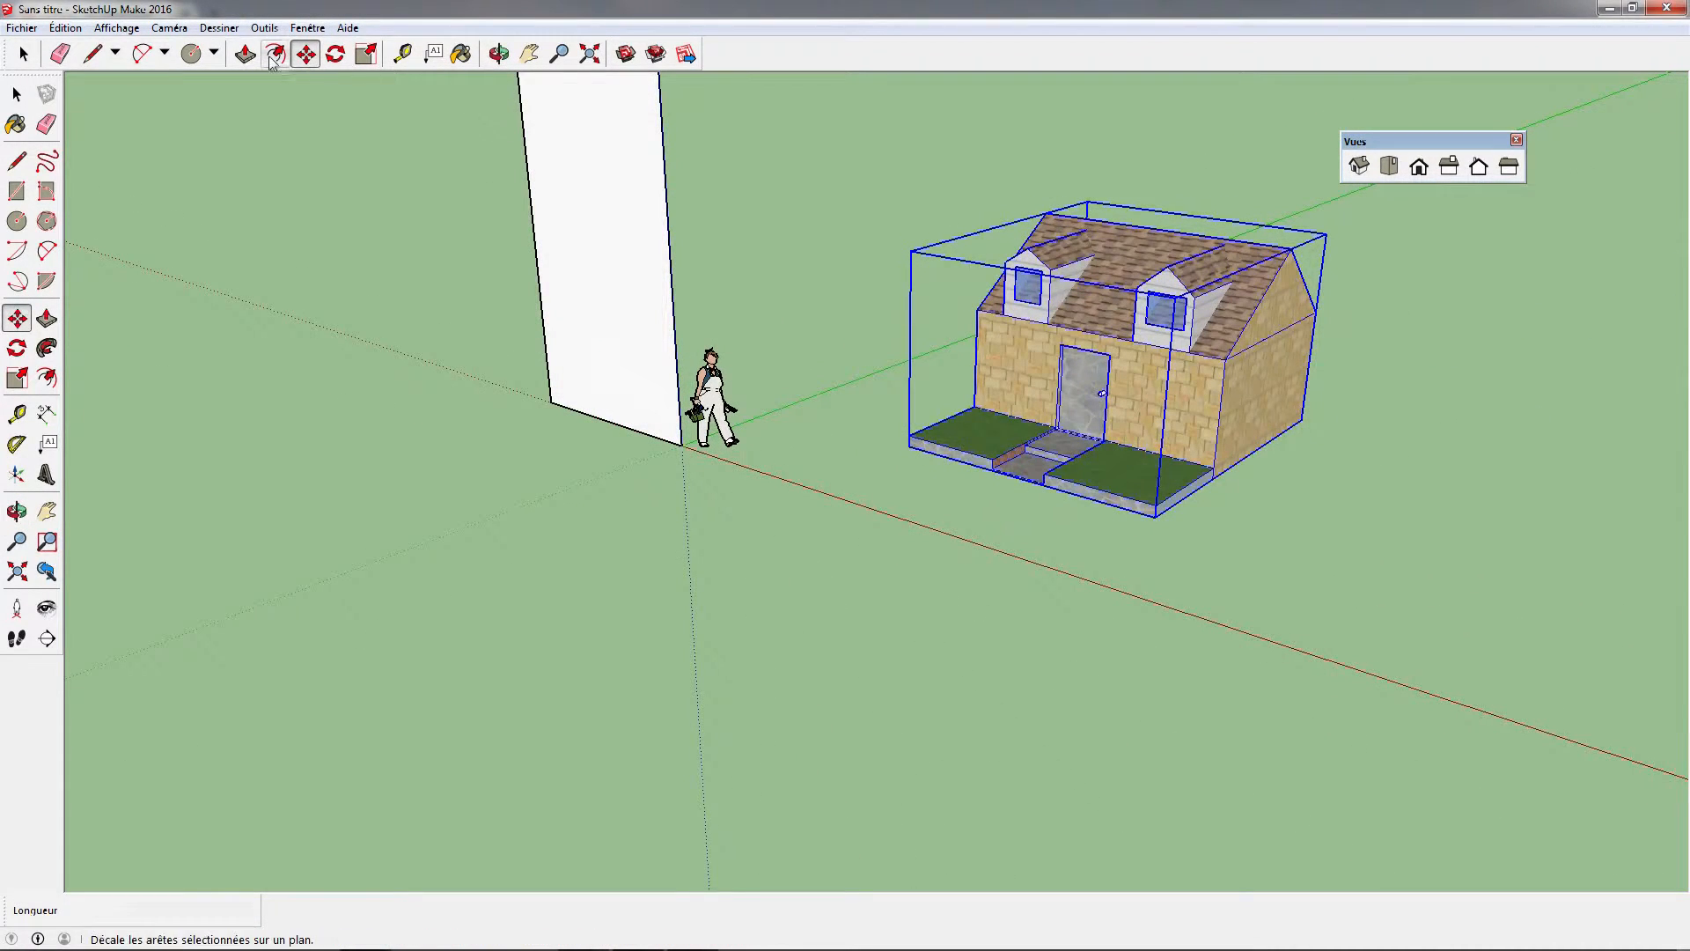
left_click(335, 54)
middle_click_drag(1076, 436, 1091, 494)
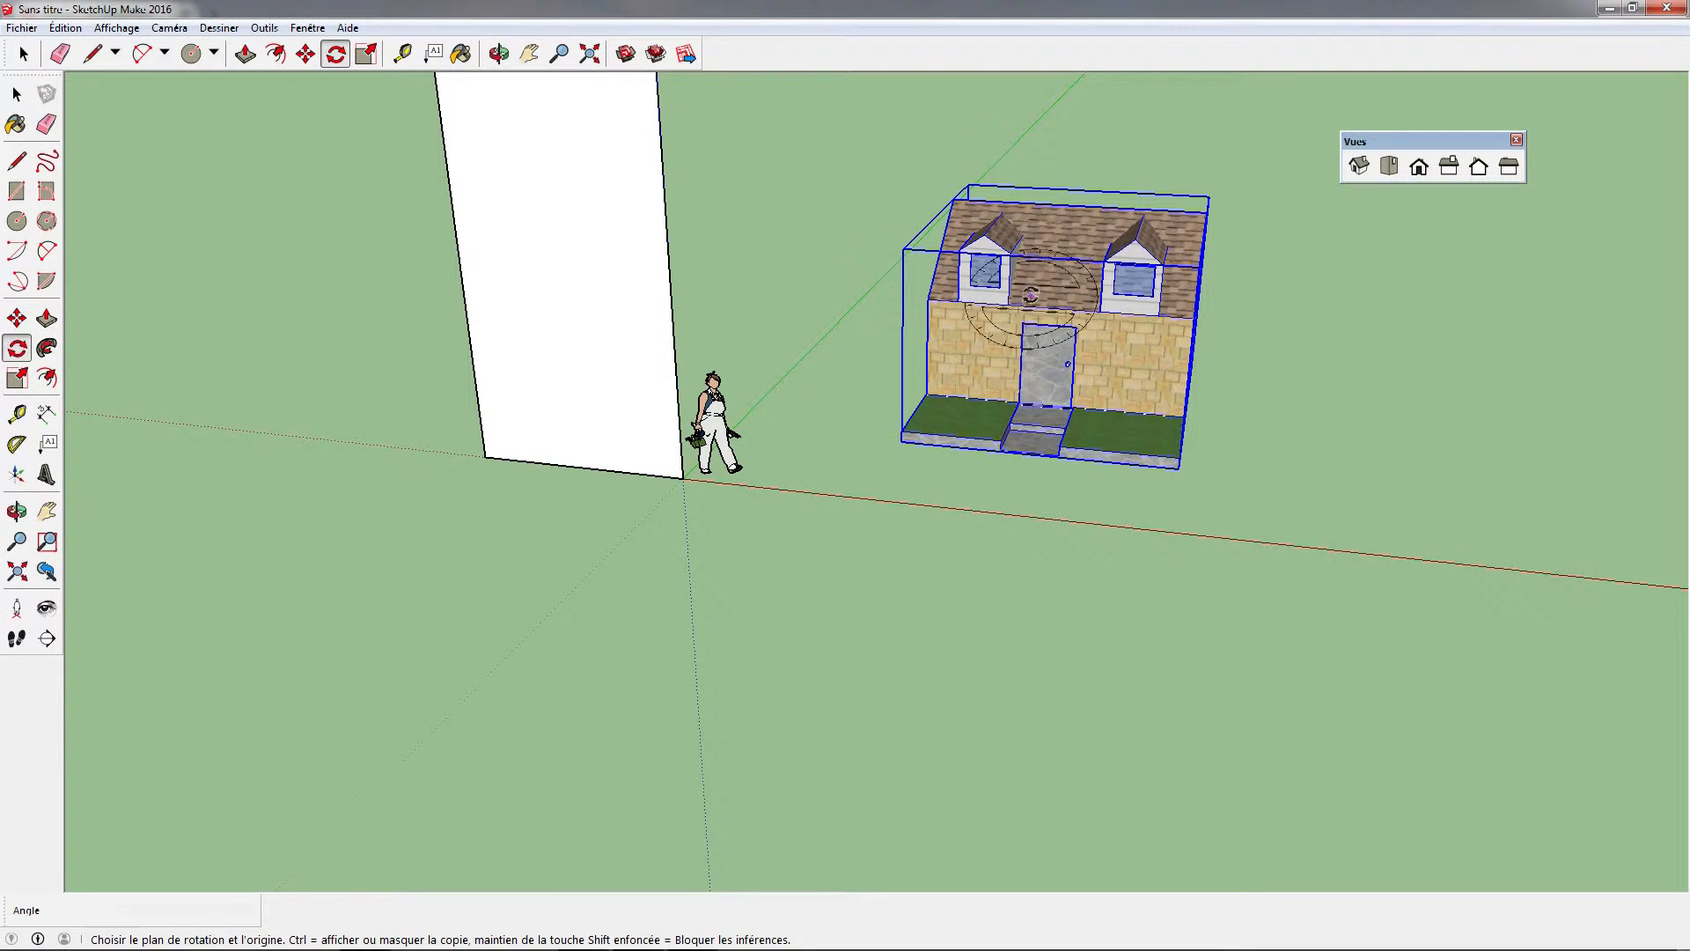
left_click(1081, 201)
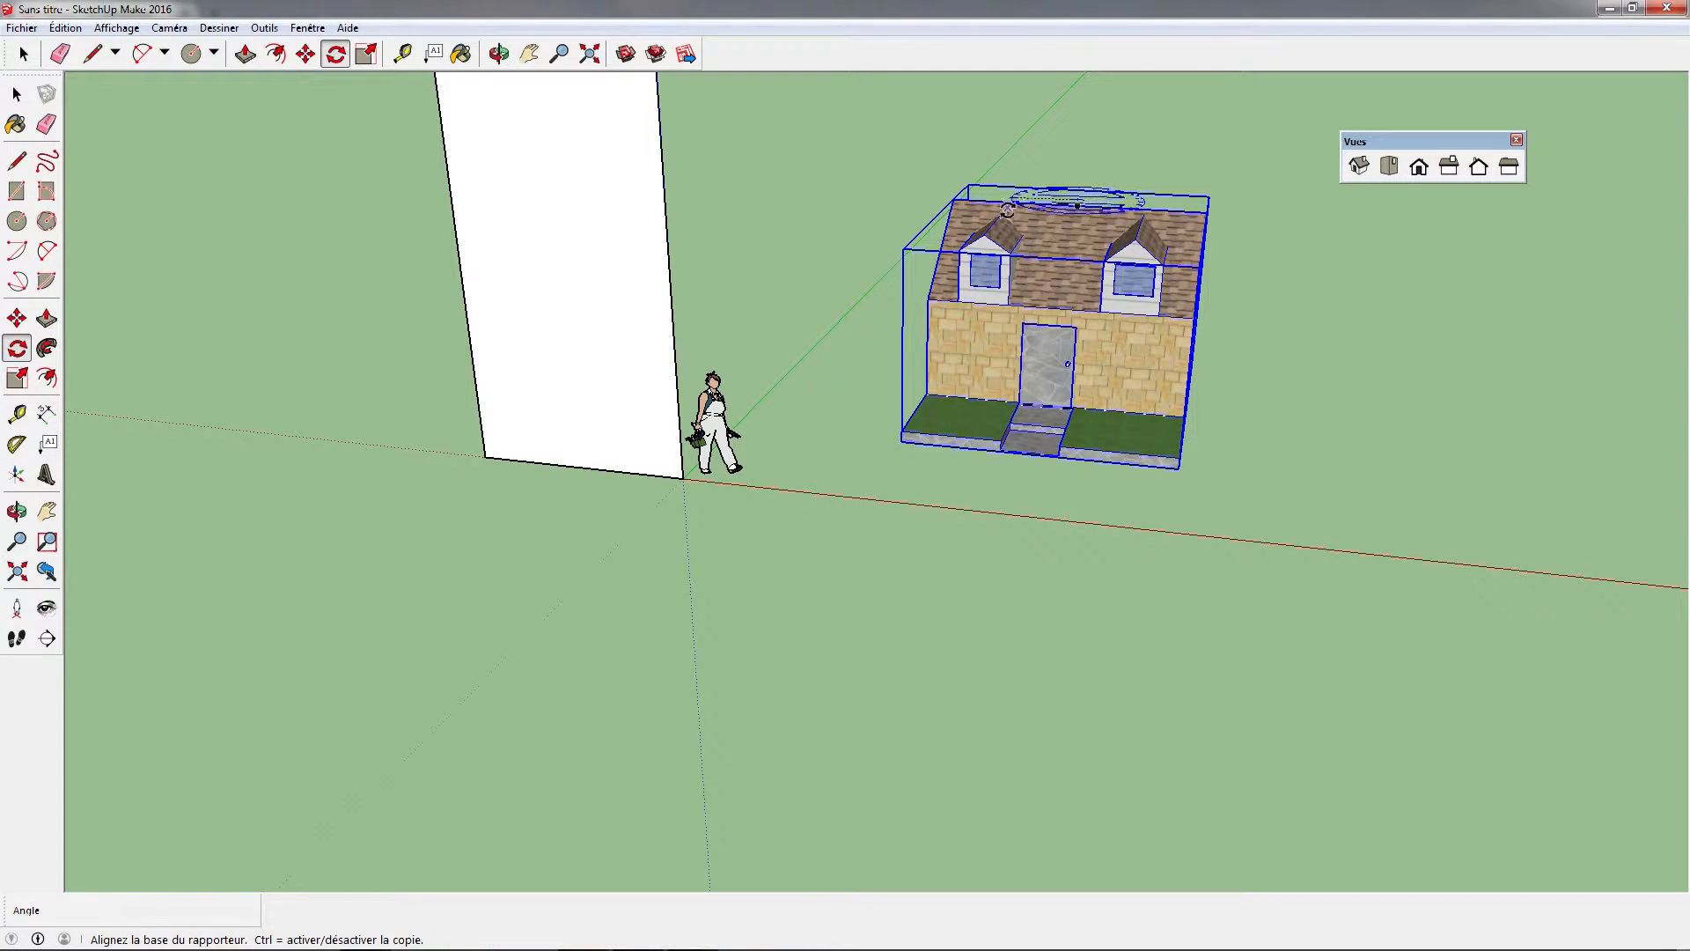
left_click(900, 187)
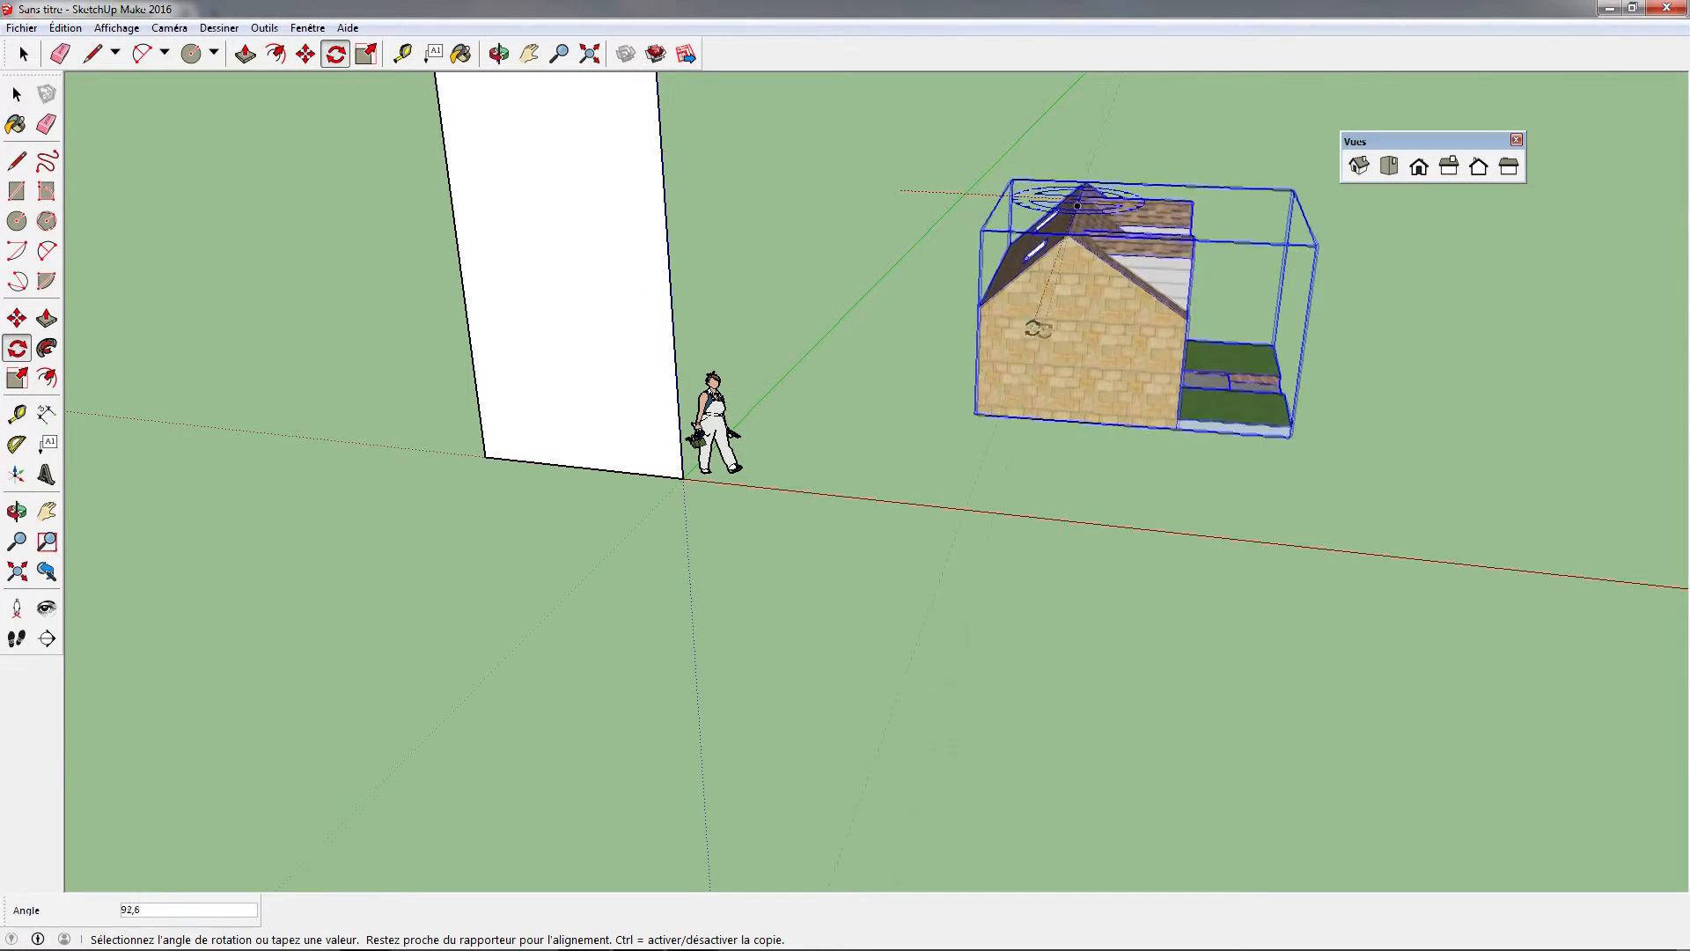
left_click(1345, 218)
Examine the rotated house group from its rear, gable and front sides
middle_click_drag(1413, 289, 1056, 352)
middle_click_drag(1532, 402, 916, 421)
mouse_move(889, 352)
middle_mouse_down()
mouse_move(1076, 473)
mouse_move(1219, 479)
mouse_move(1233, 551)
middle_mouse_up()
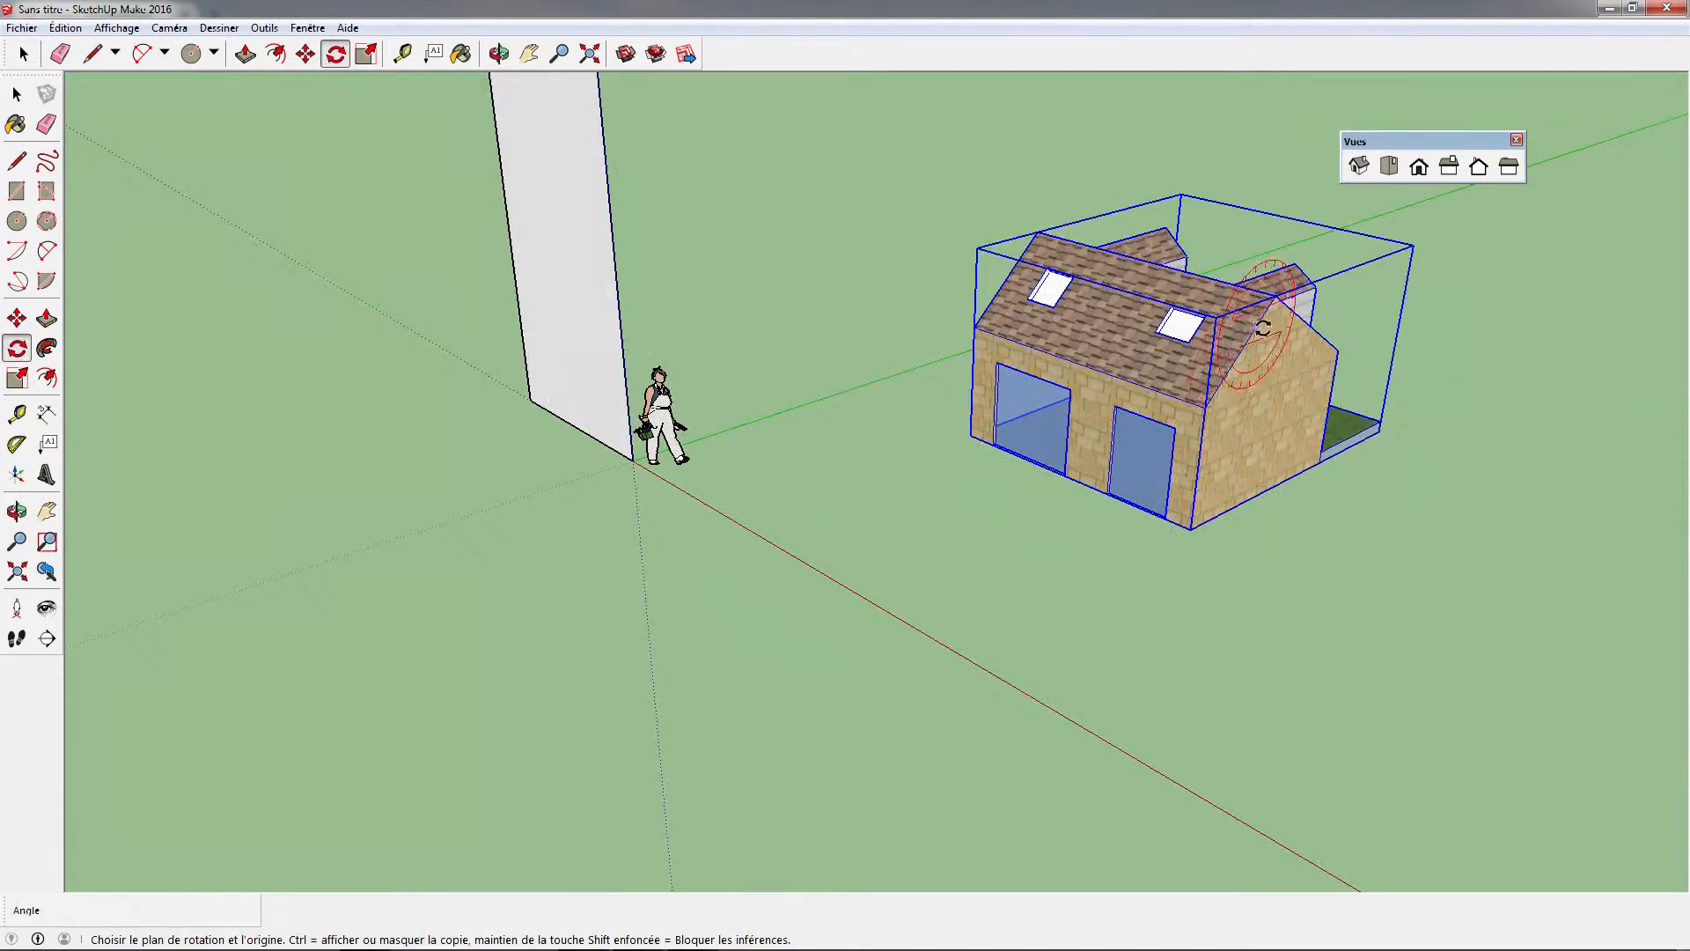
mouse_move(164, 946)
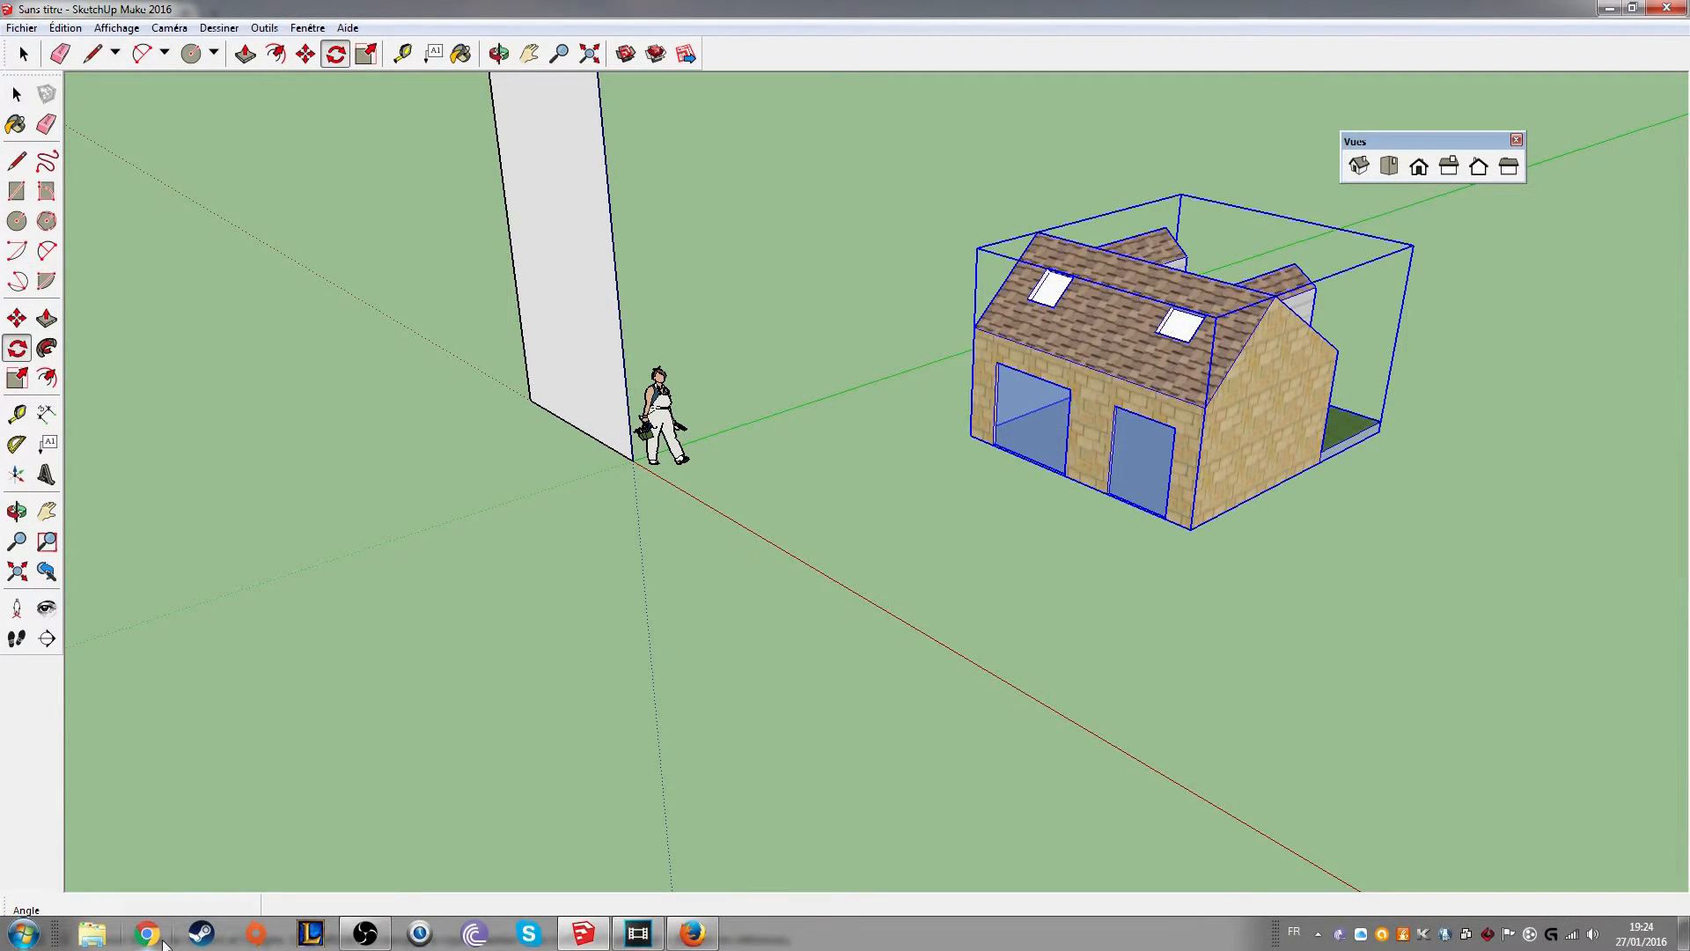
middle_click_drag(1312, 404, 1188, 457)
middle_click_drag(759, 408, 650, 390)
middle_click_drag(1260, 505, 827, 480)
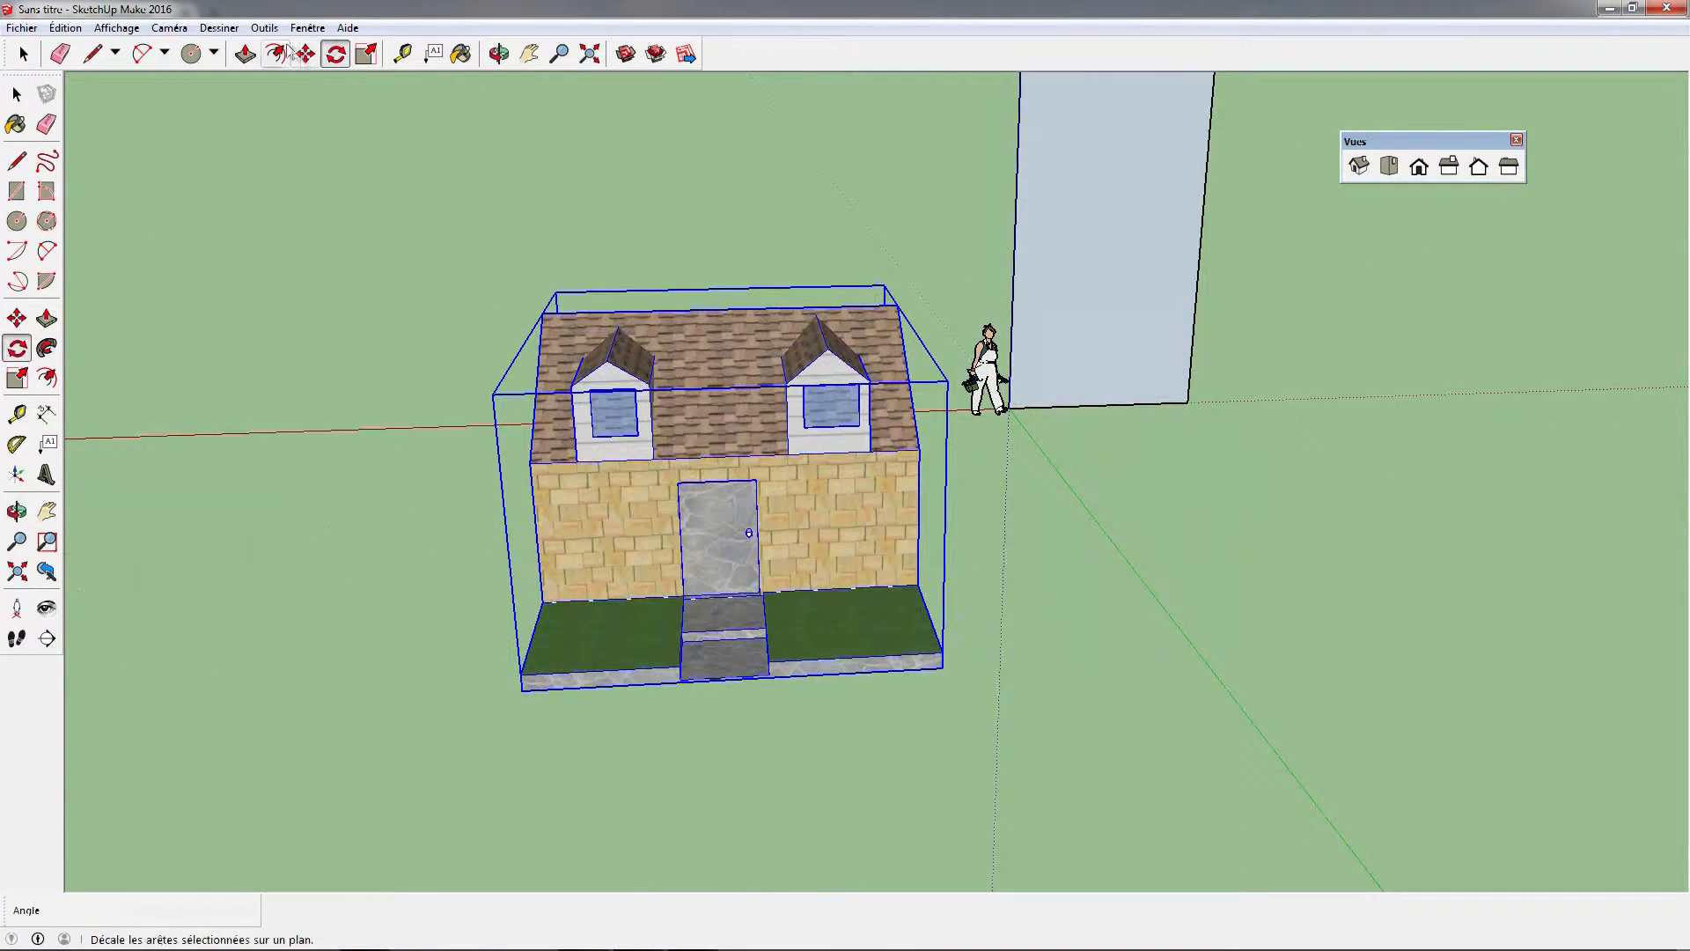
Activate the Scale tool on the house group and examine its scaling grips from several sides
left_click(365, 54)
middle_click_drag(714, 348, 923, 489)
middle_click_drag(1214, 526, 708, 573)
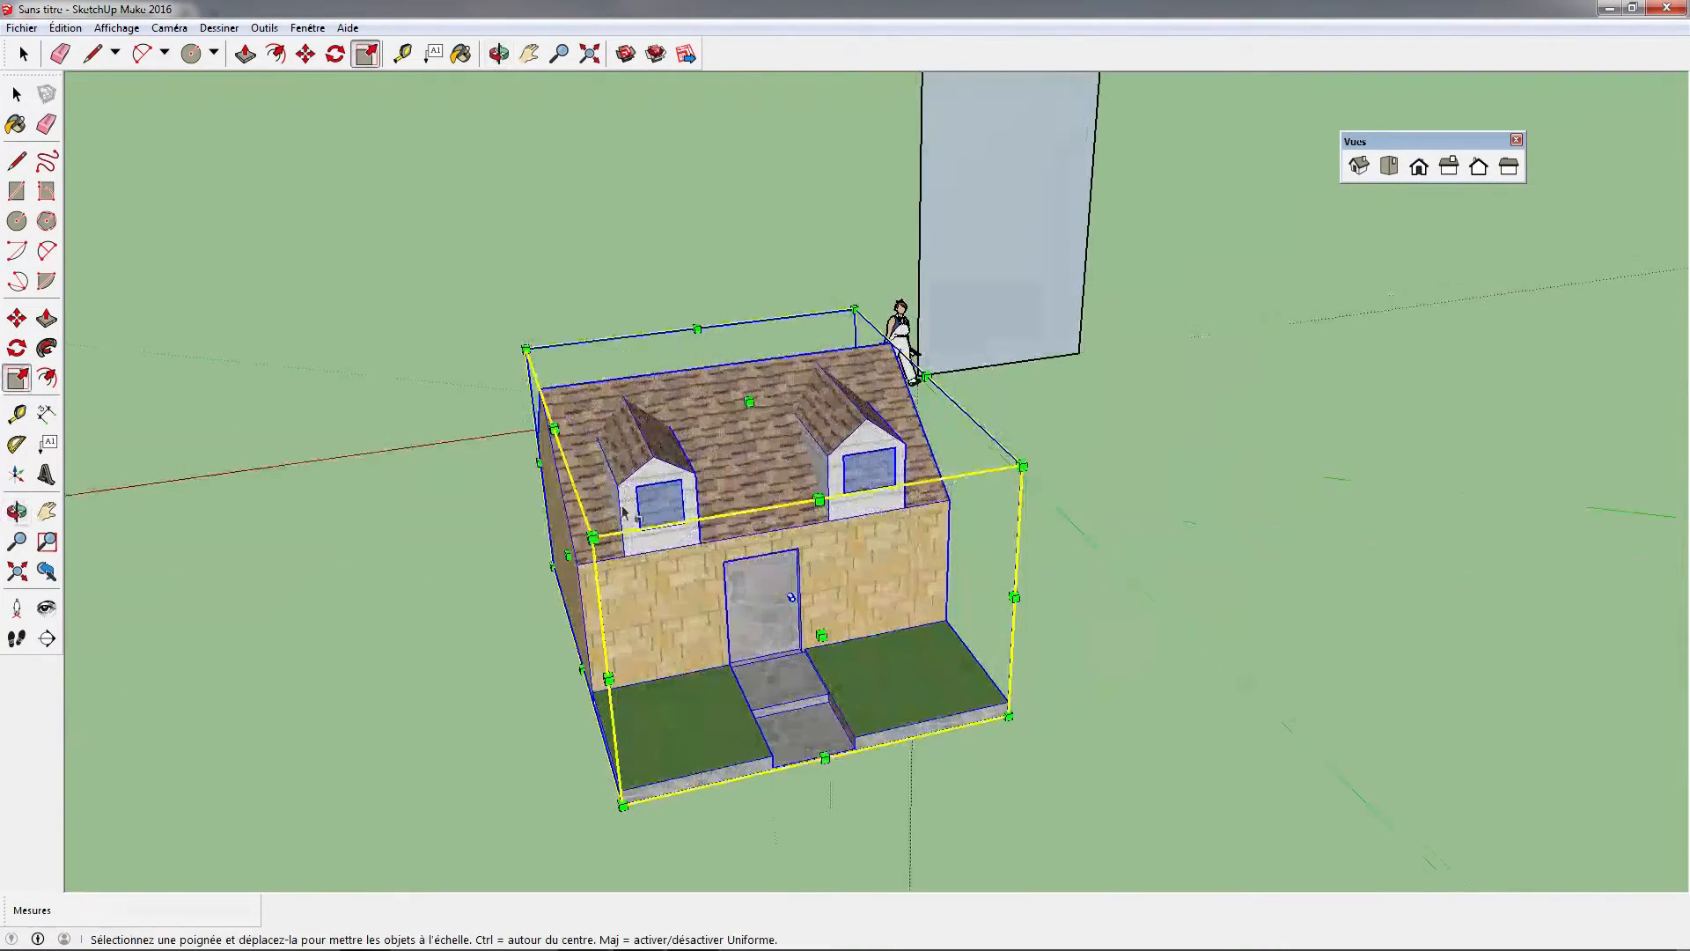
middle_click_drag(748, 460, 596, 458)
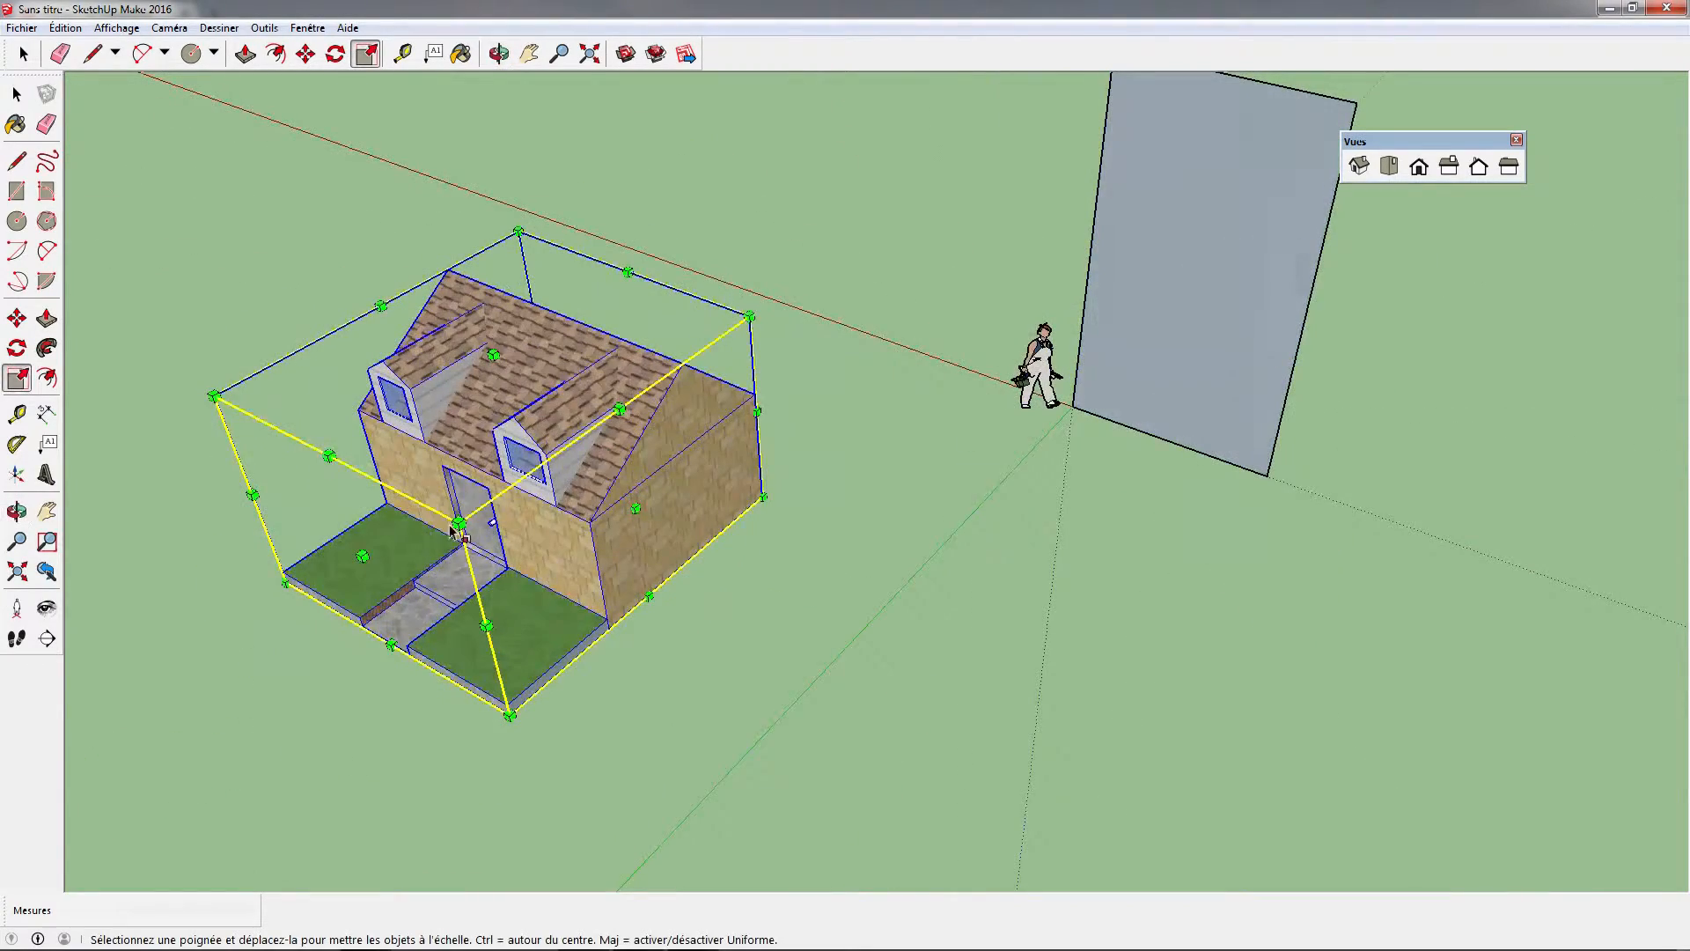
middle_click_drag(408, 552, 701, 419)
left_click_drag(812, 437, 882, 416)
middle_click_drag(1365, 400, 1095, 426)
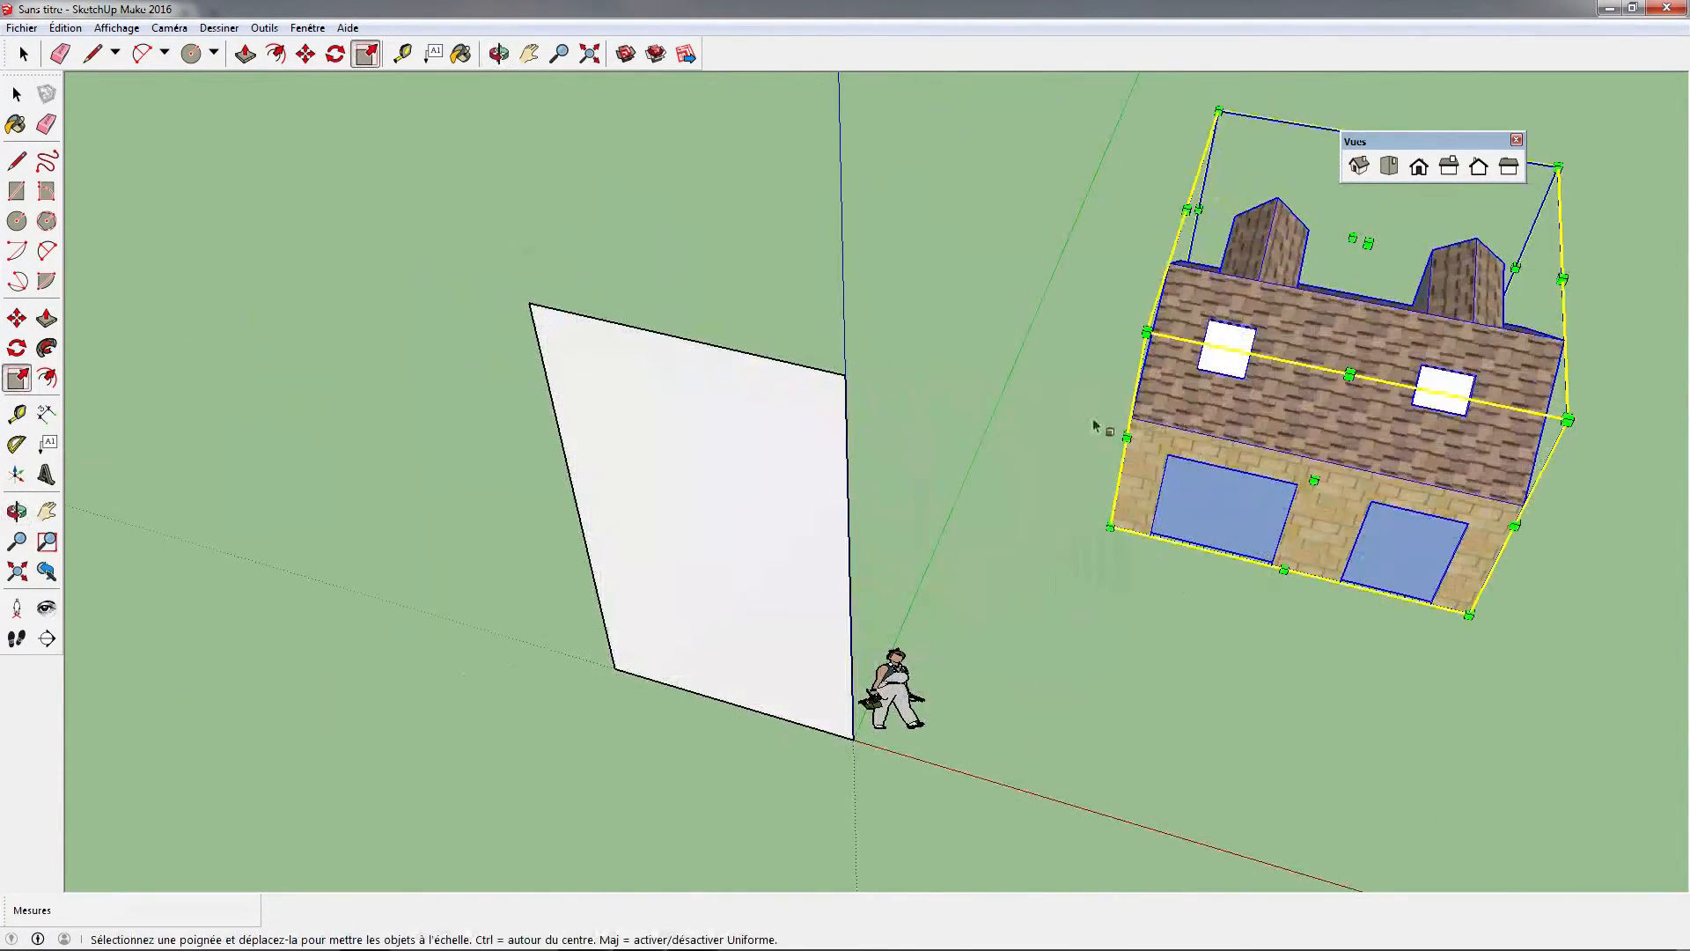
middle_click_drag(1217, 471, 1418, 368)
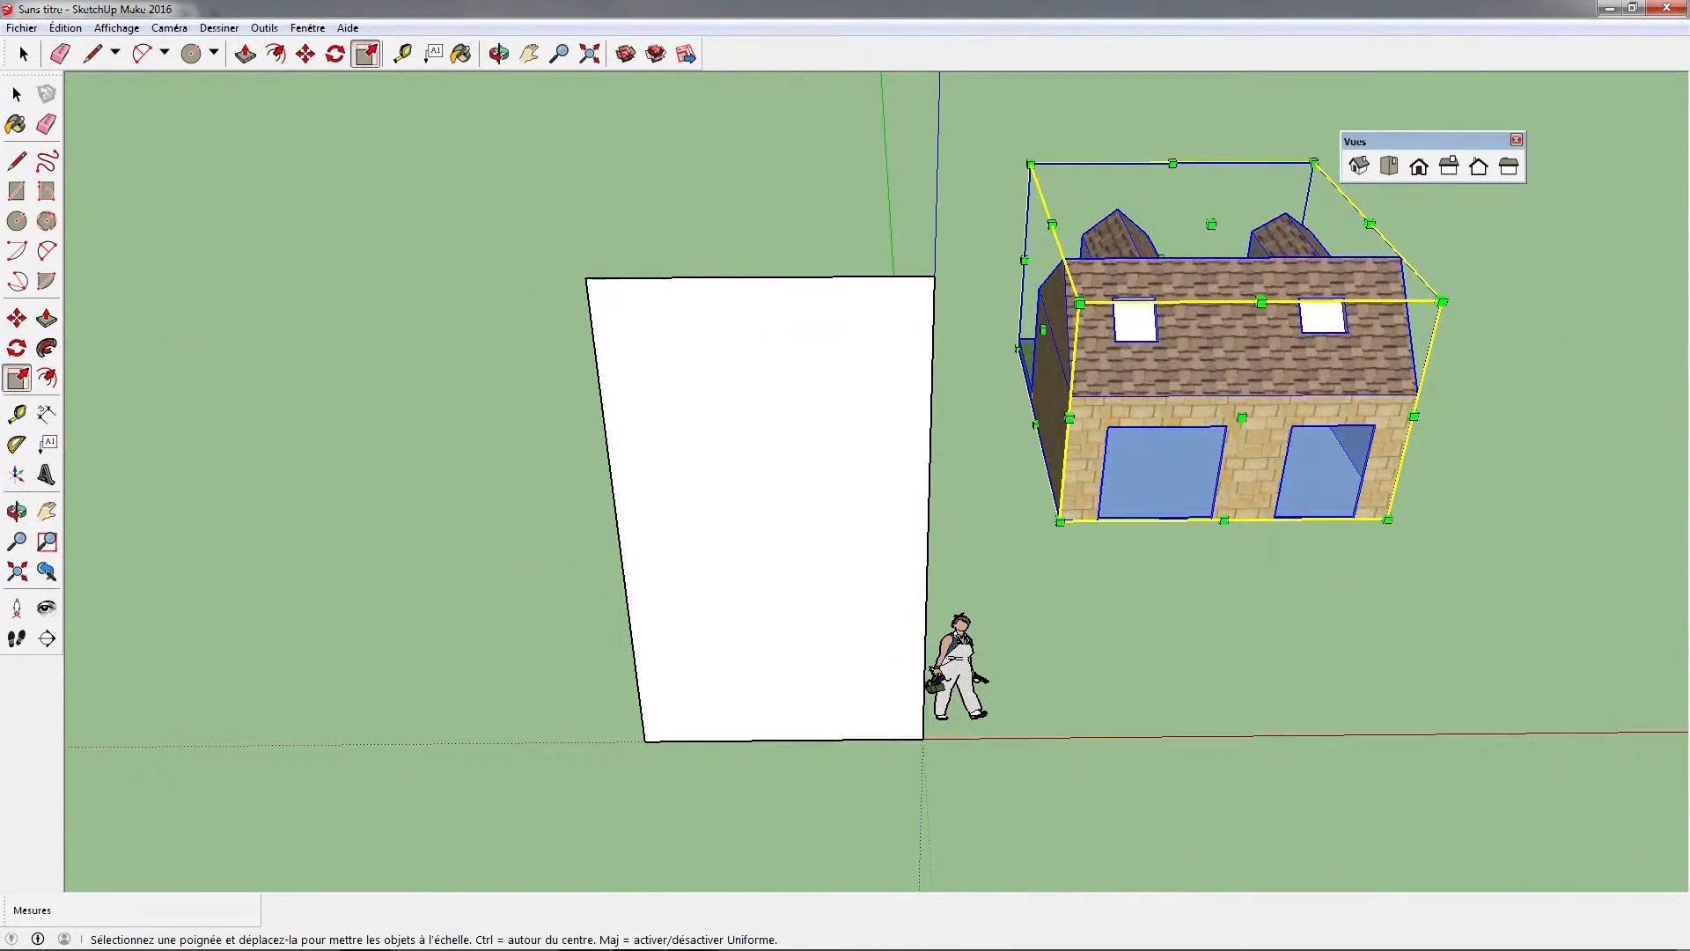
mouse_move(222, 949)
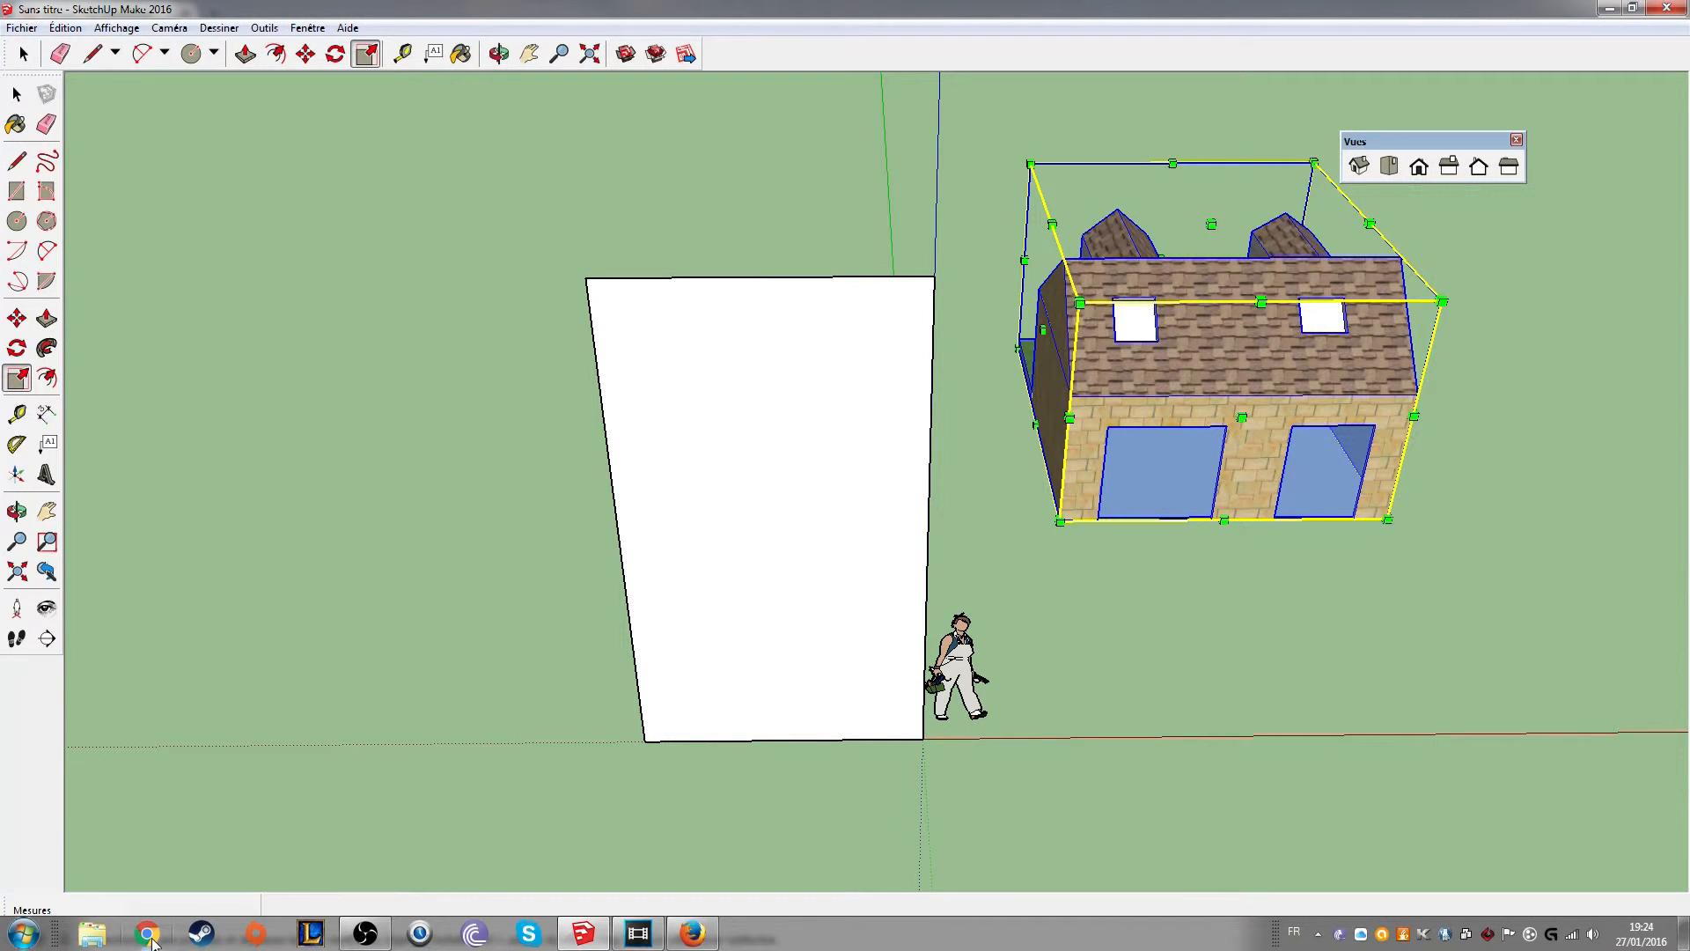
Switch to the 3D Warehouse page in Firefox, return to the model results and search for "voiture"
left_click(692, 933)
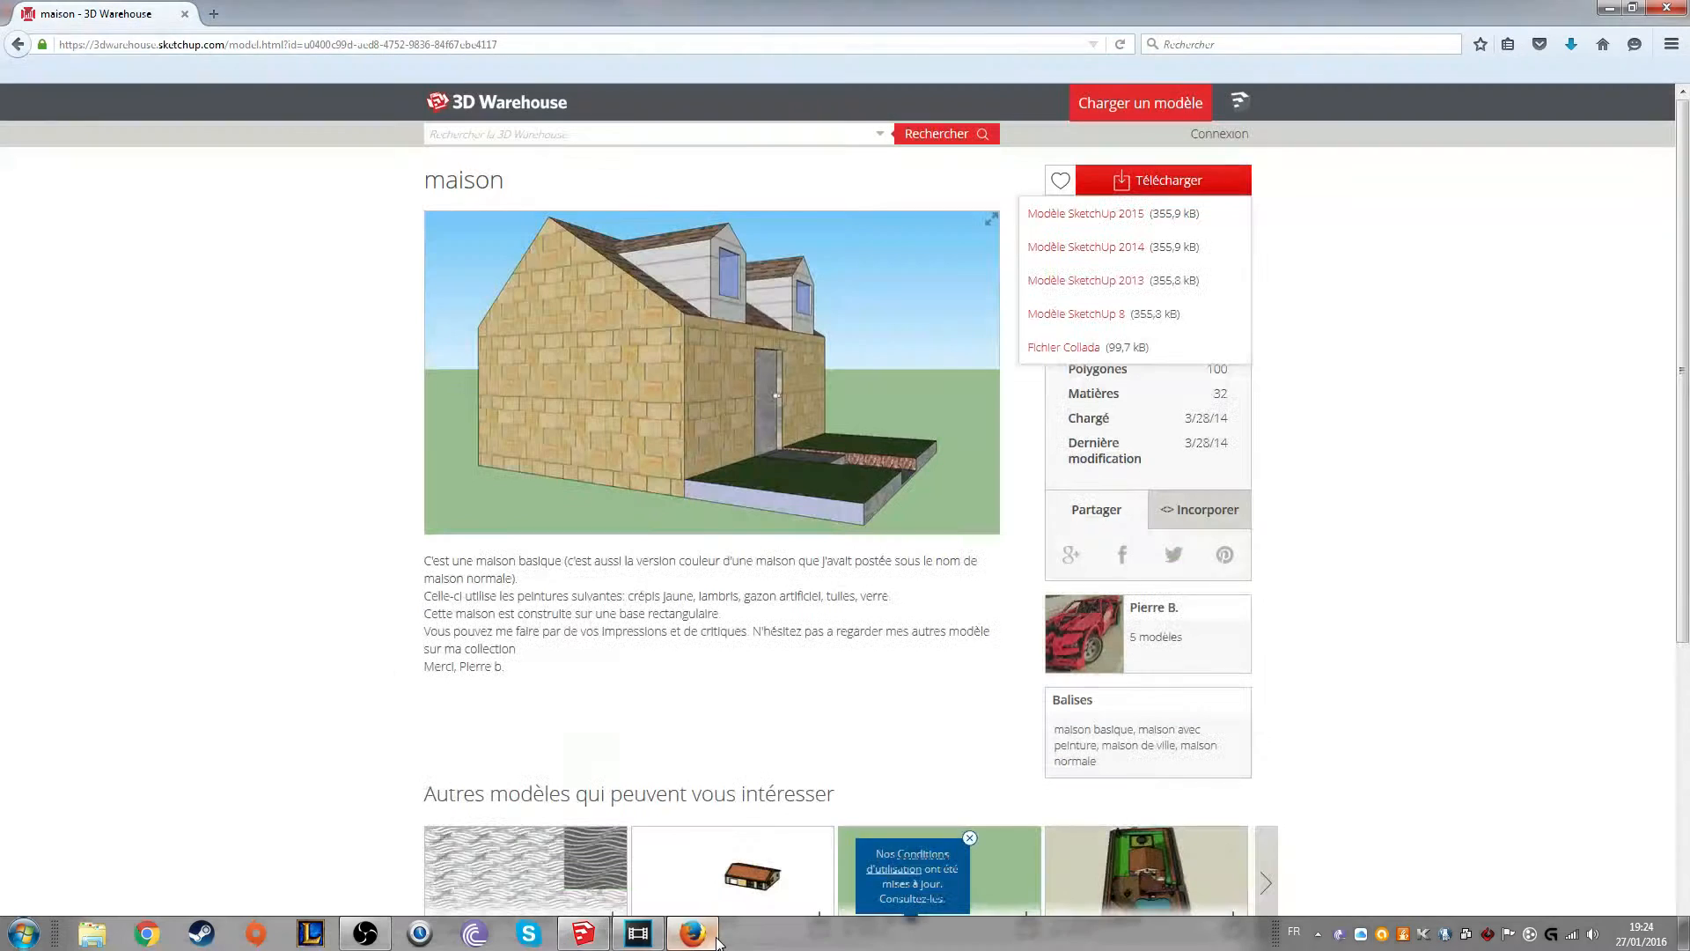
left_click(599, 139)
left_click(18, 43)
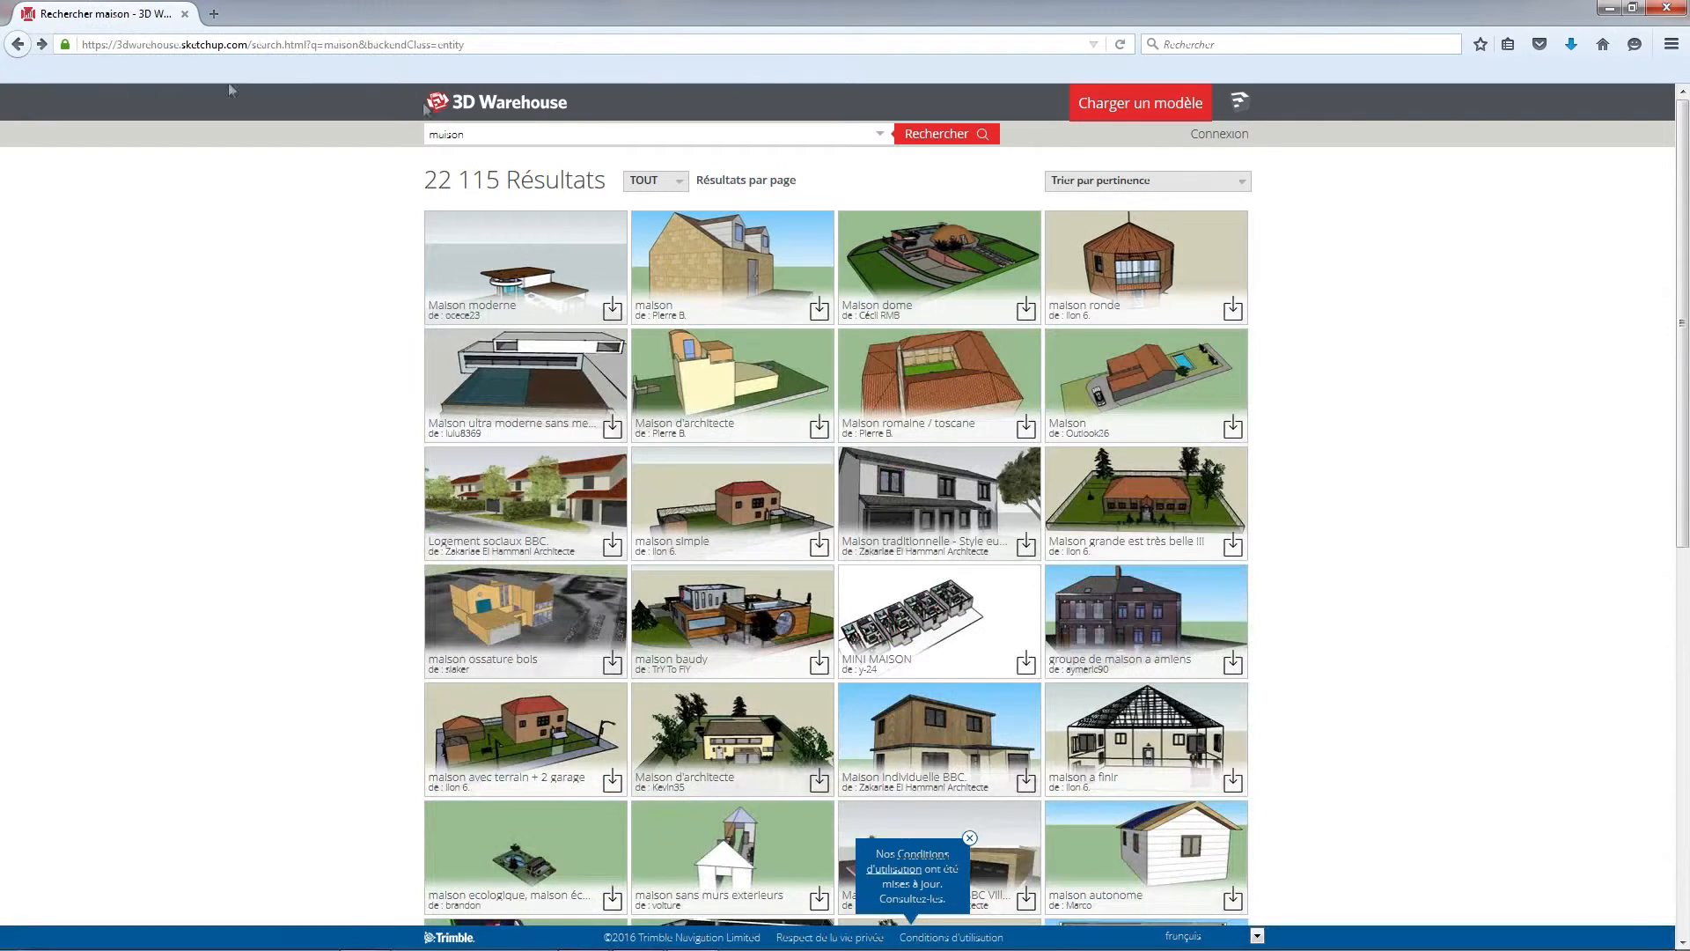
left_click(576, 139)
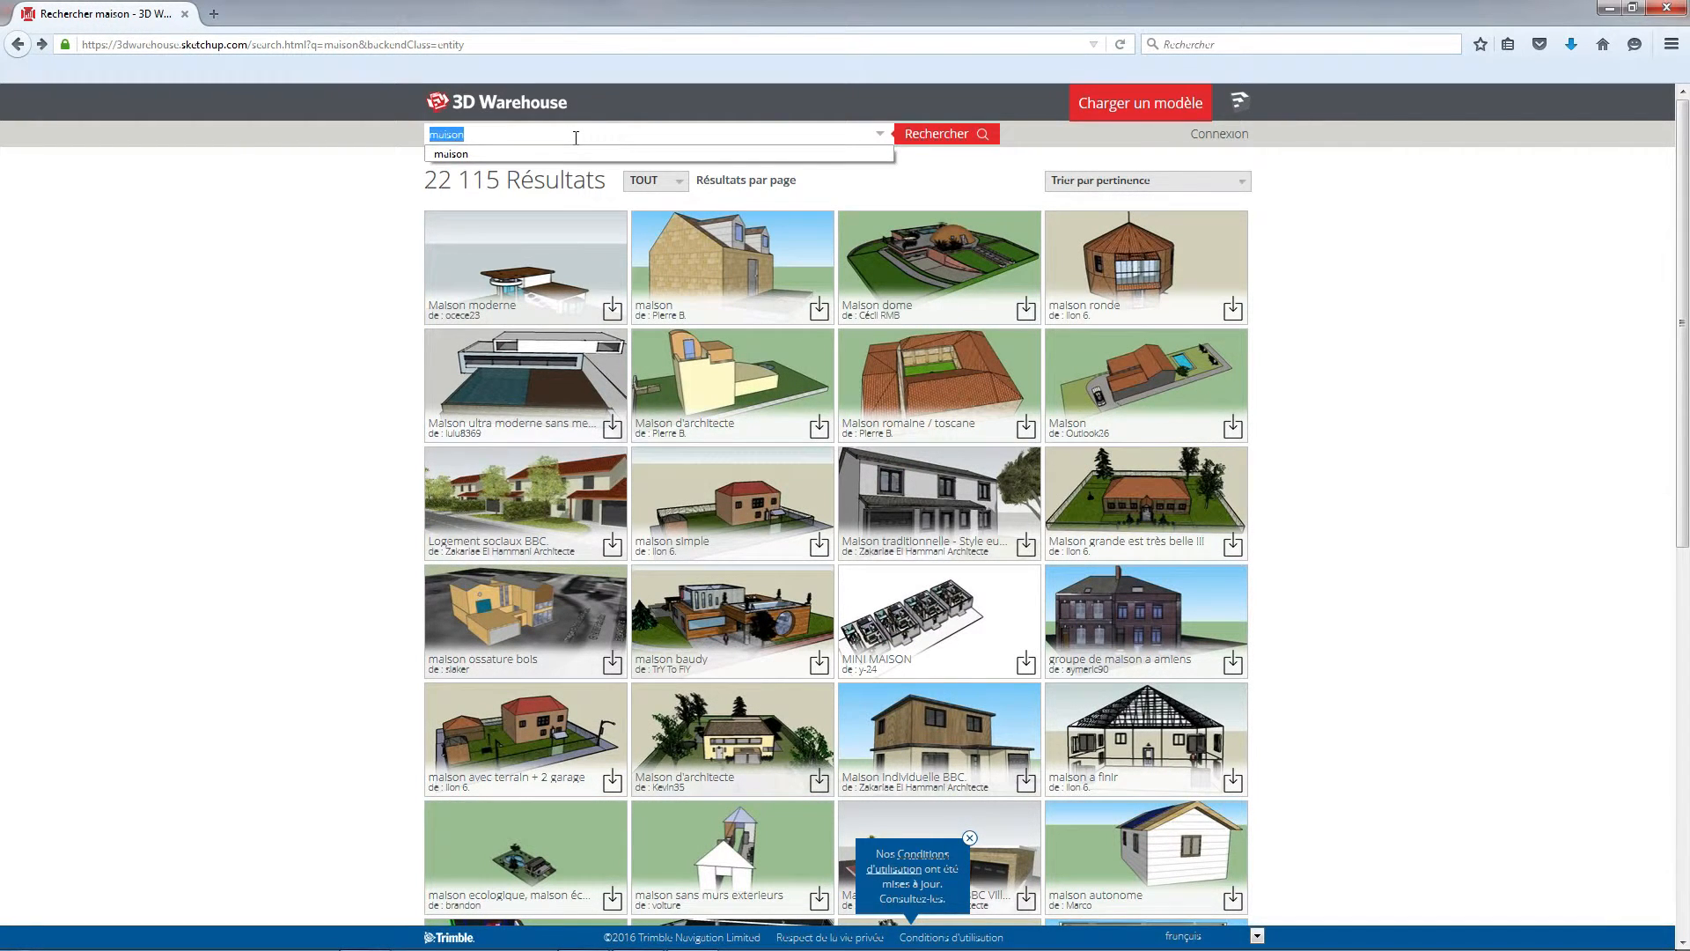
type("voiture")
key("Return")
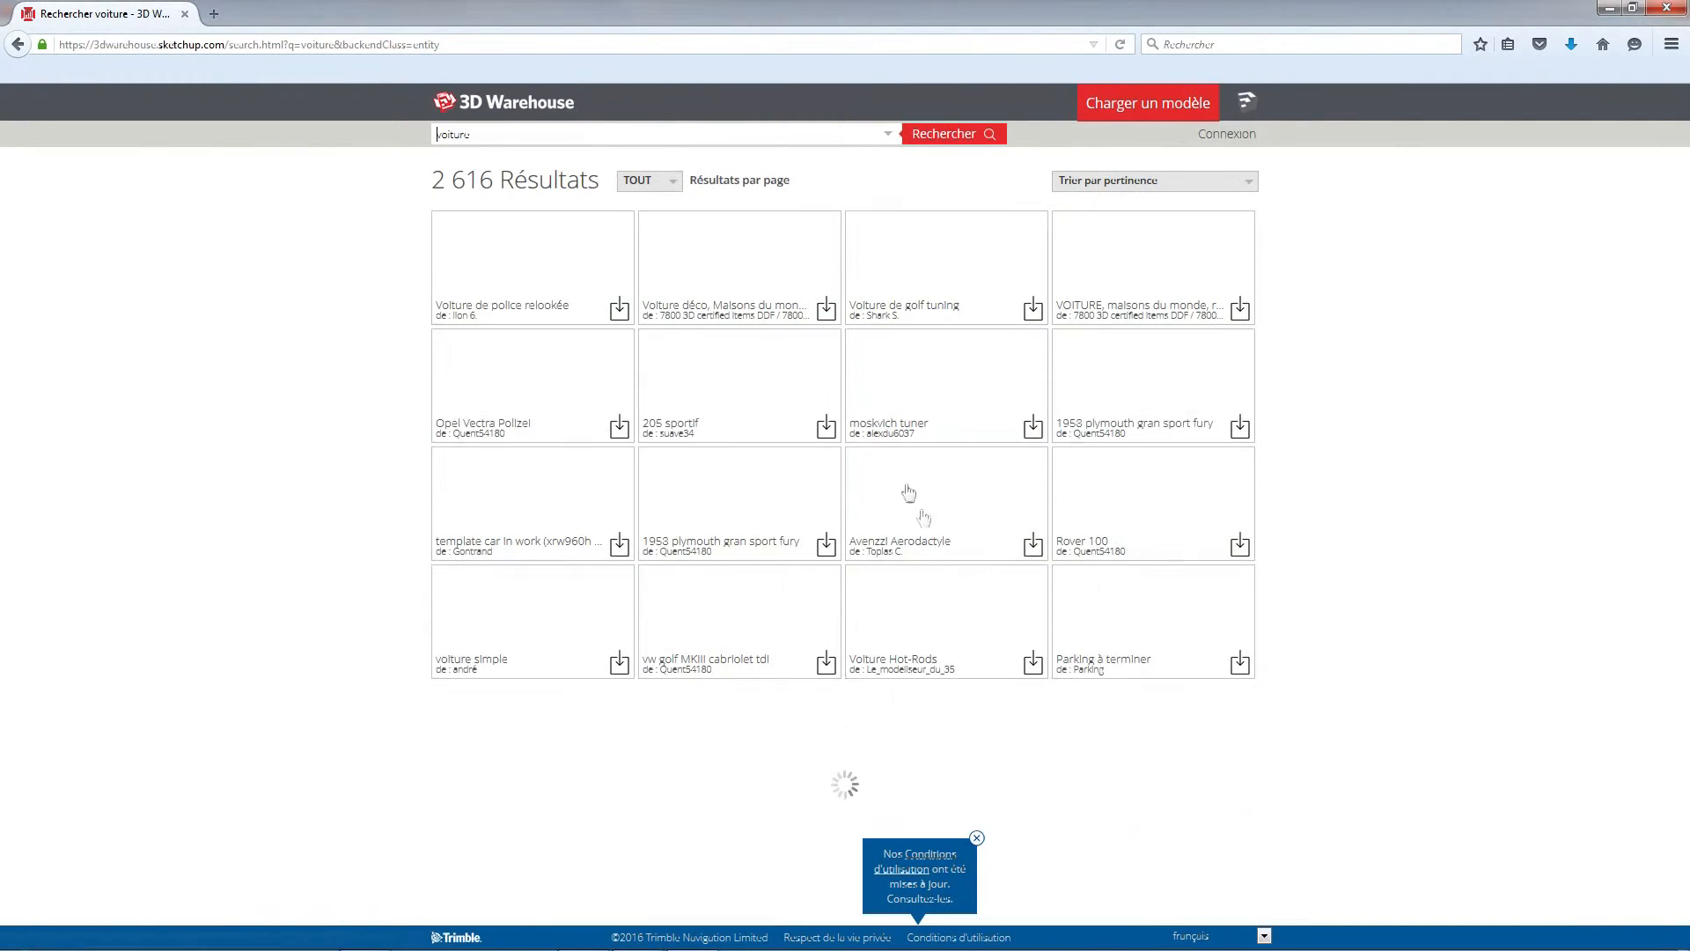
Download the Rover 100 model in SketchUp 2015 format and open it directly in SketchUp
left_click(1119, 506)
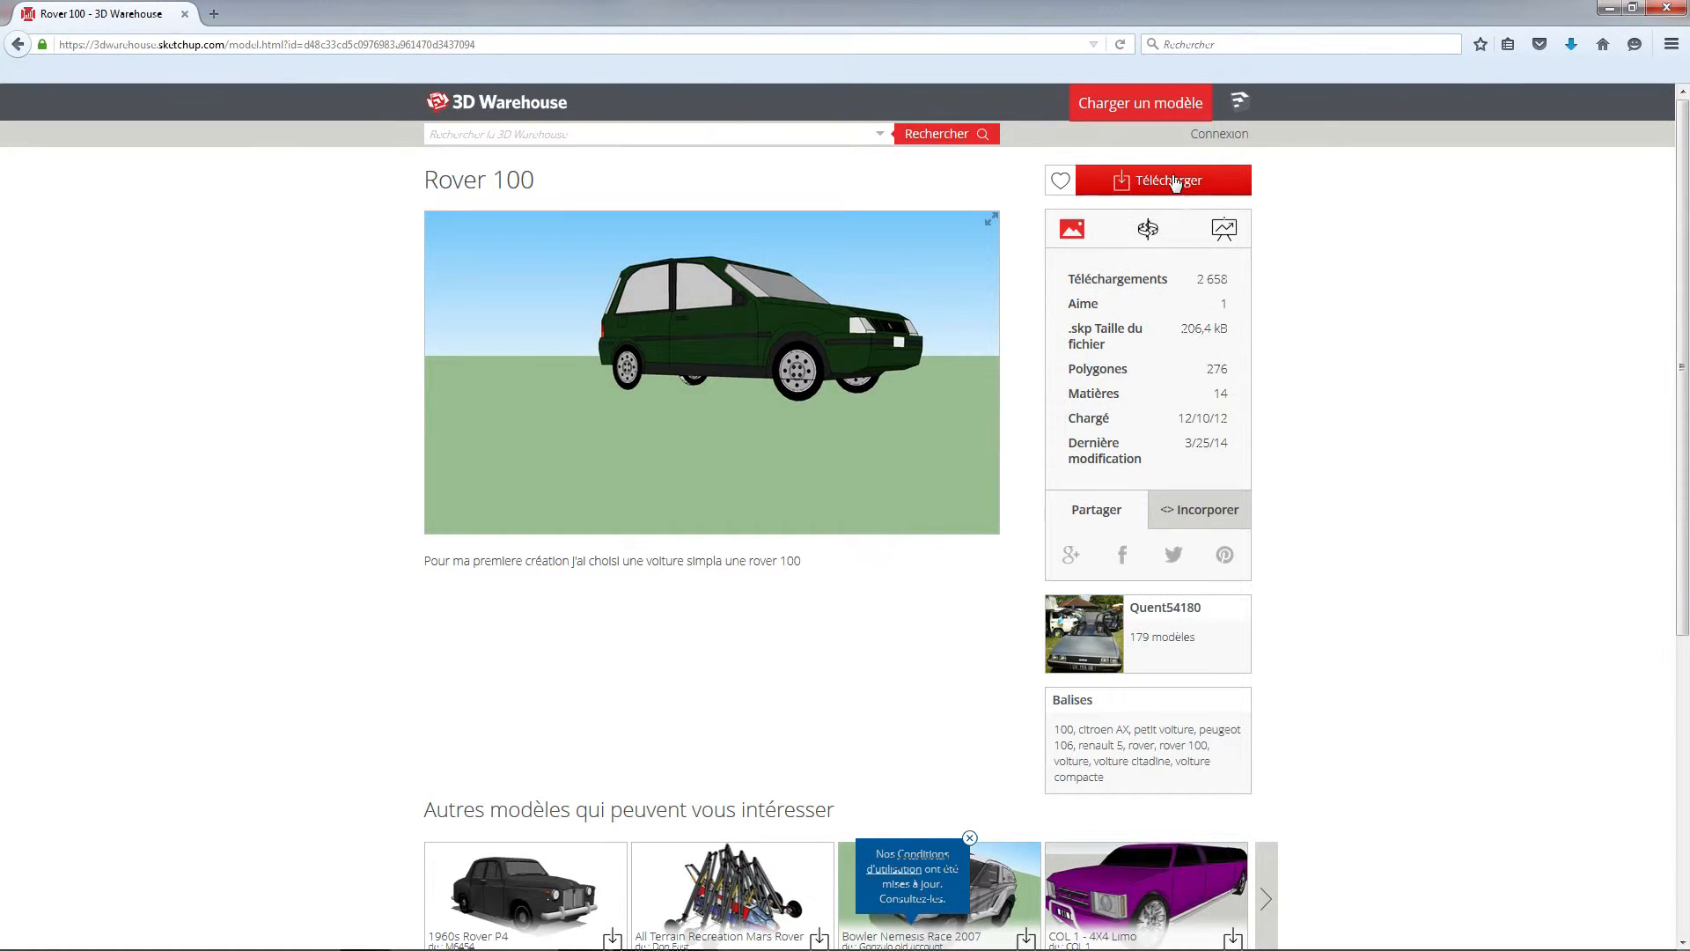
left_click(1173, 182)
left_click(1132, 213)
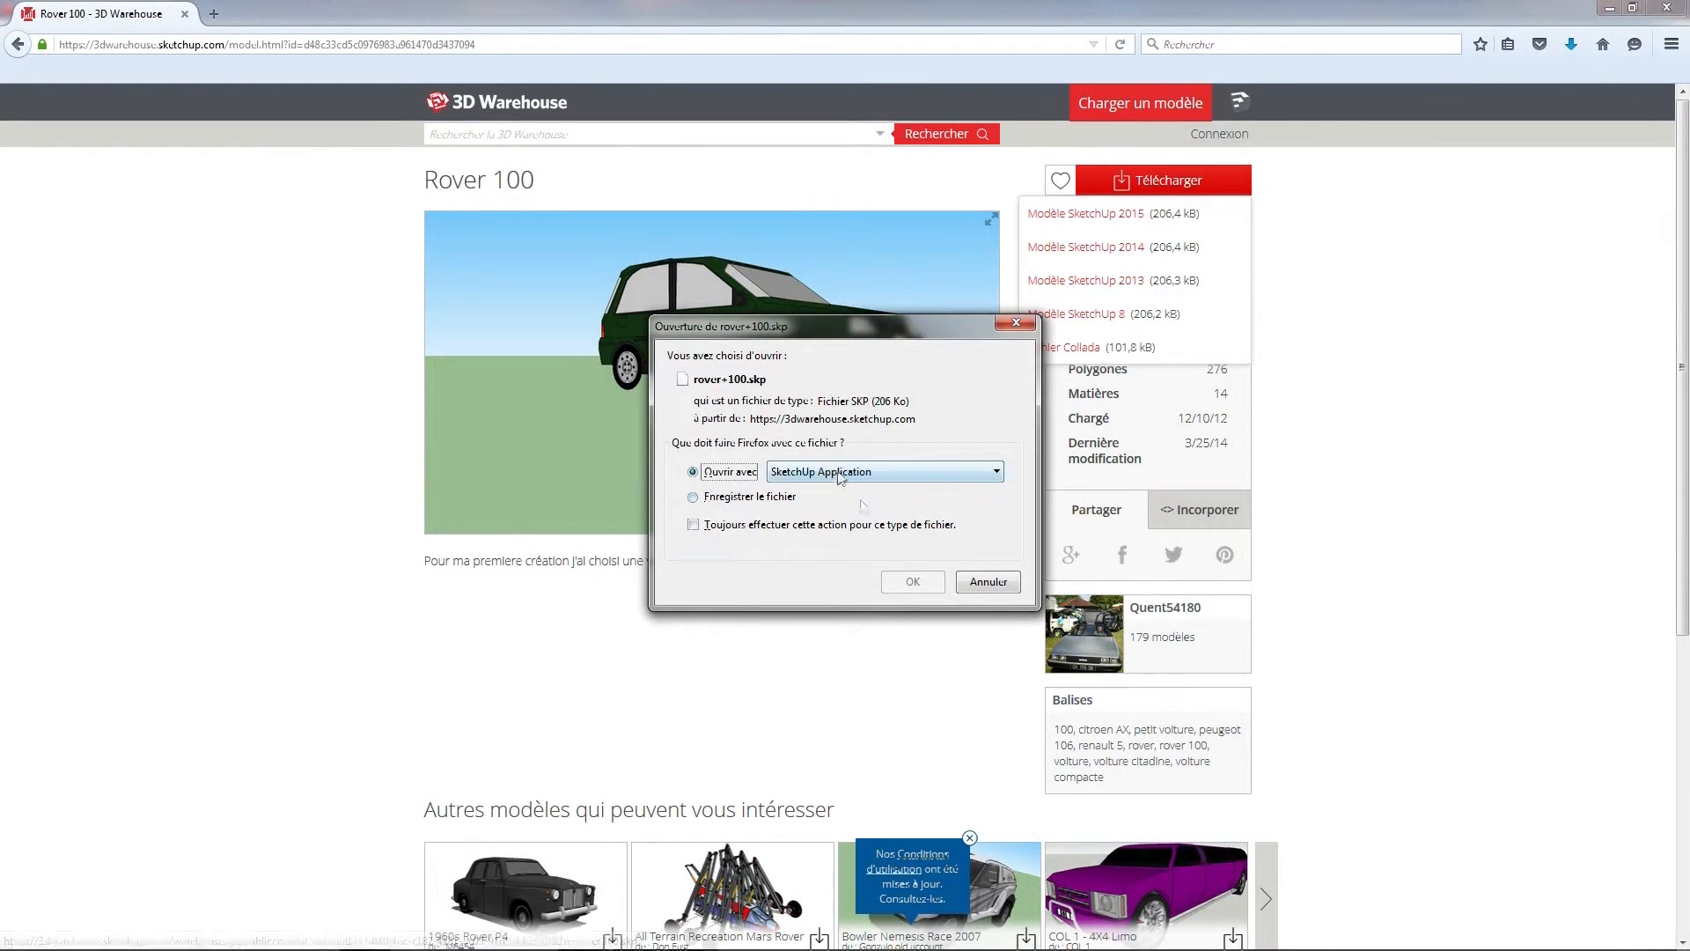
left_click(913, 581)
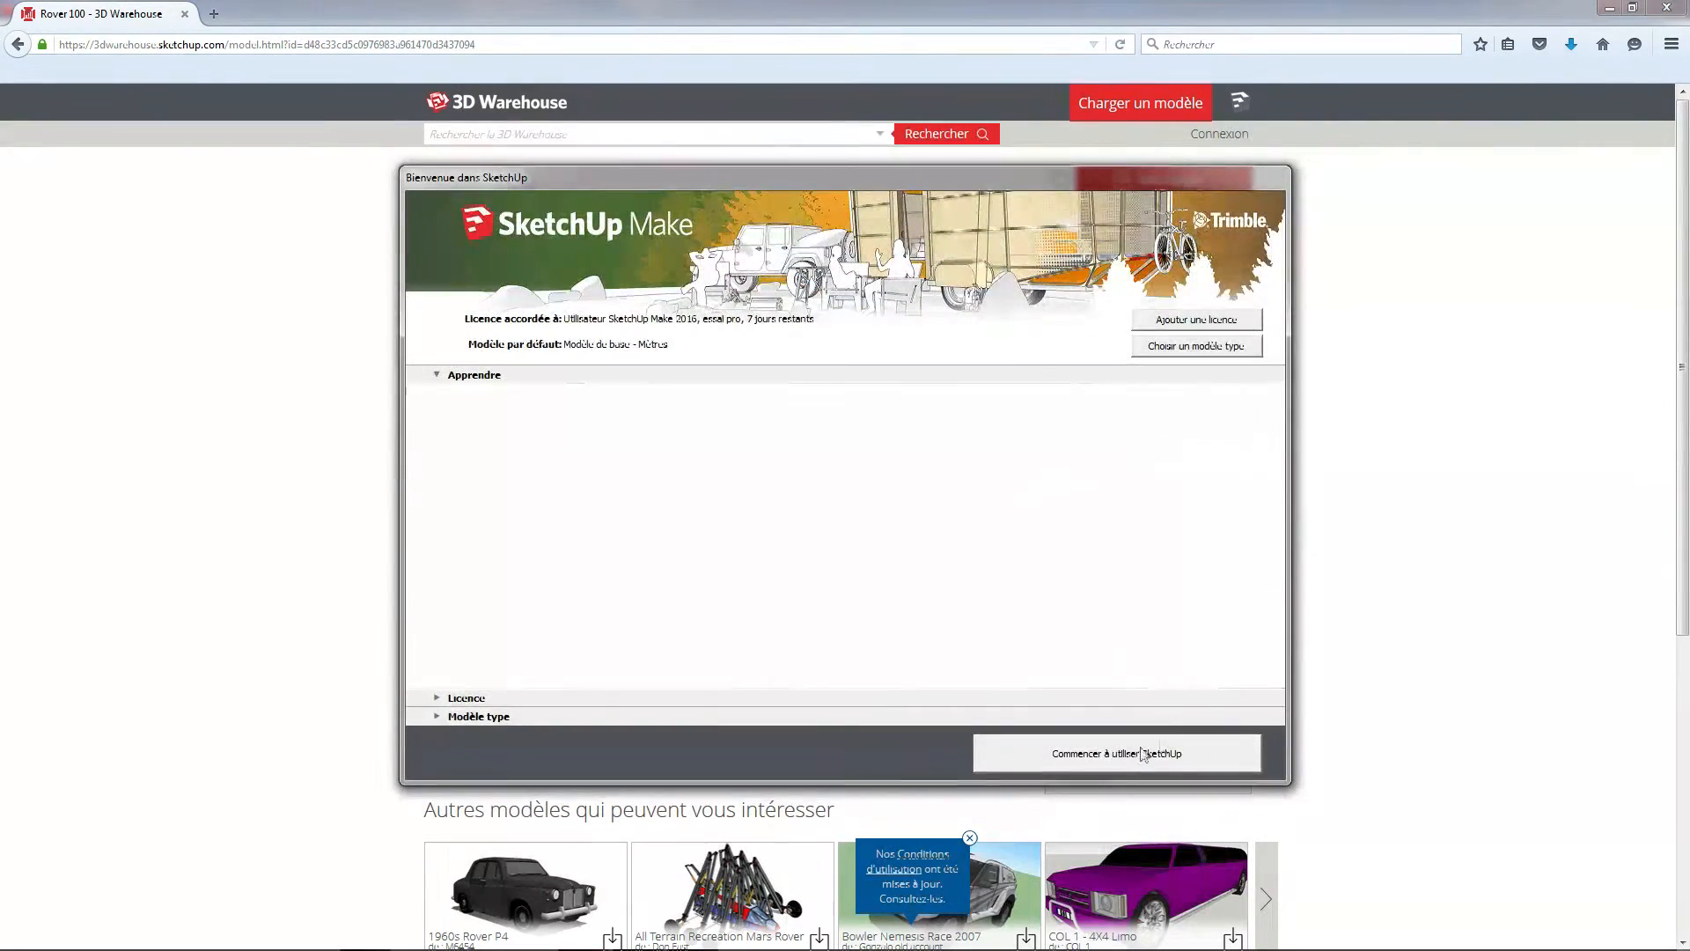
left_click(1162, 747)
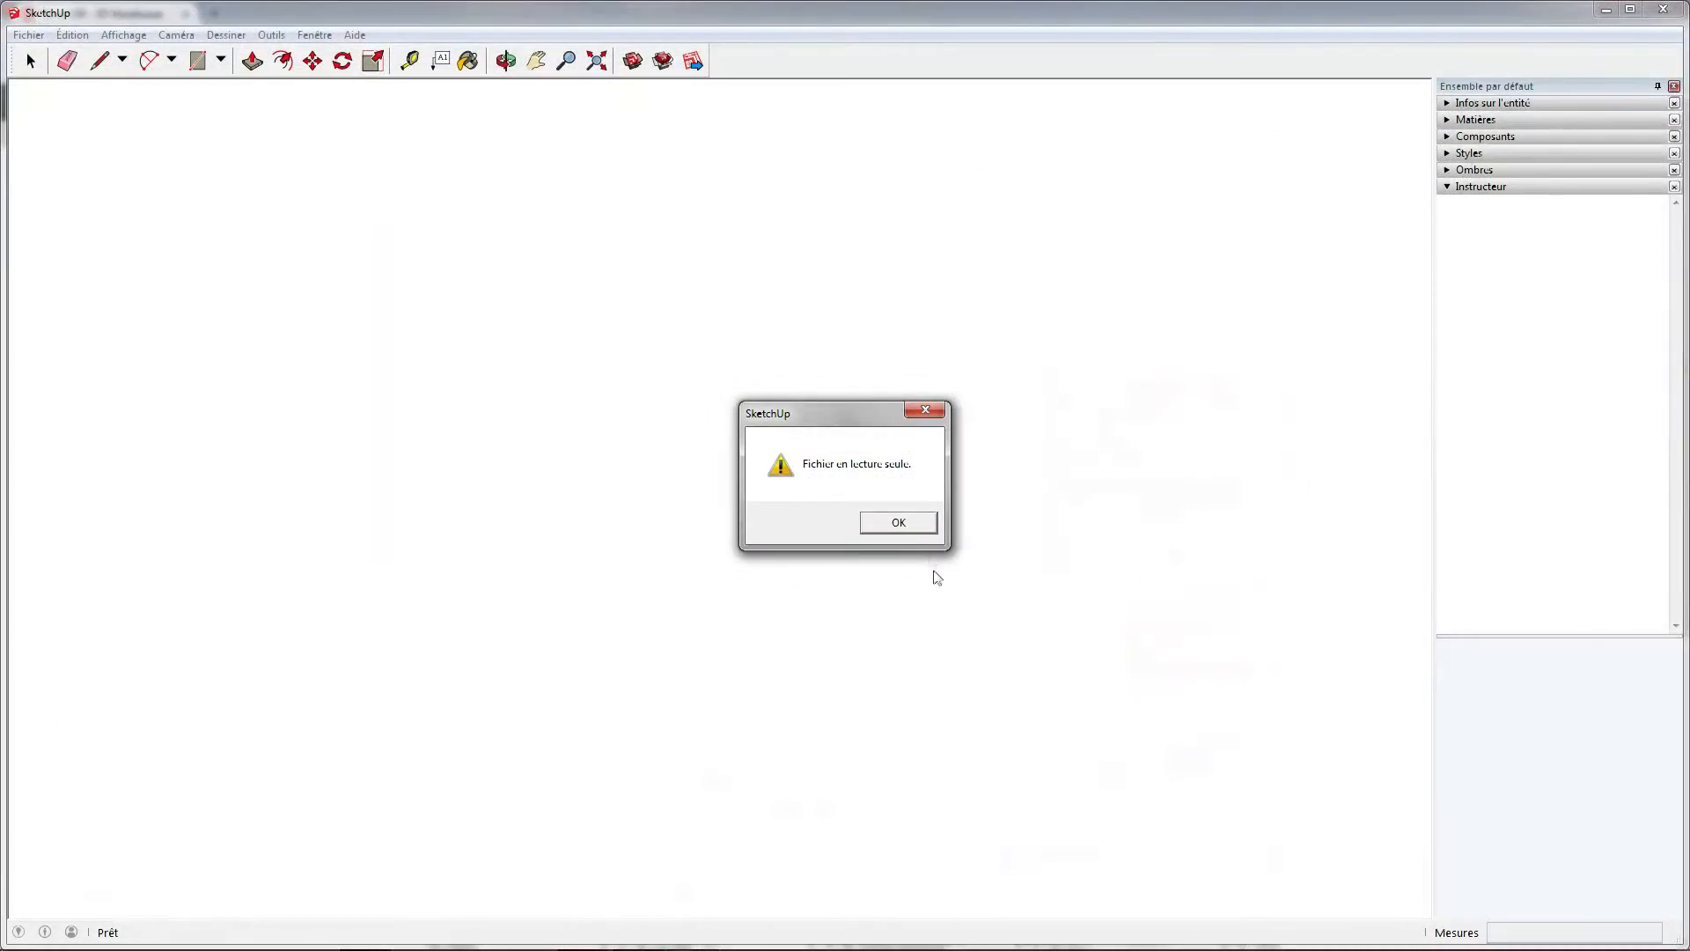
left_click(925, 528)
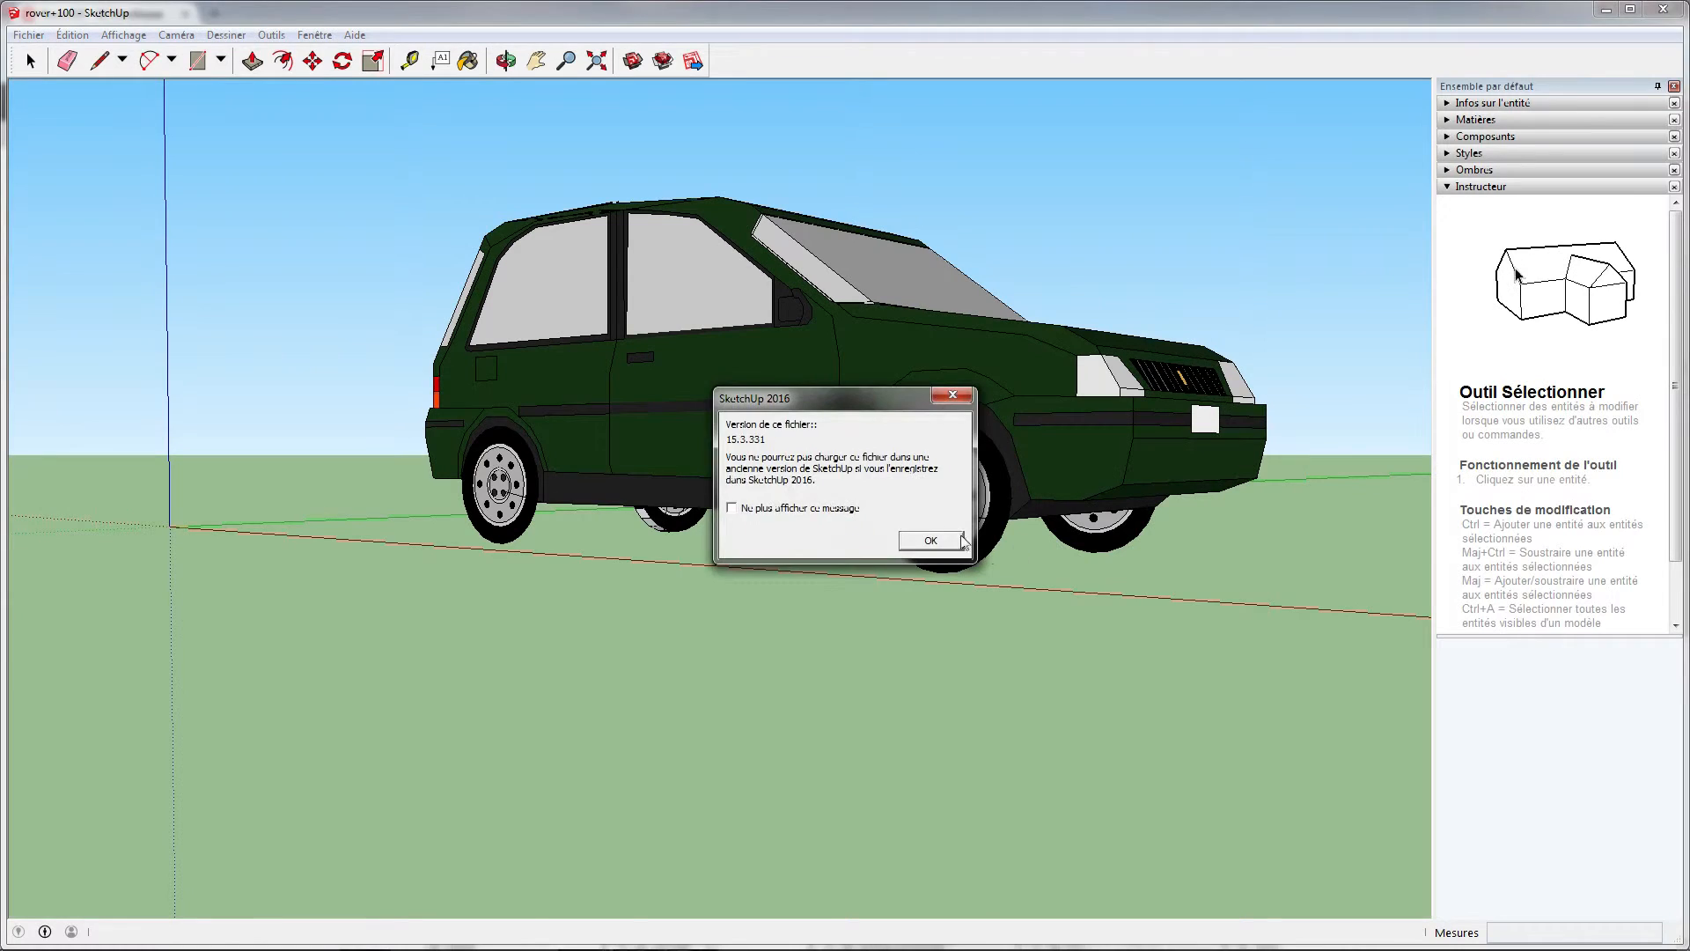
left_click(967, 538)
Make one group from all the geometry of the Rover car and copy it
key("ctrl+a")
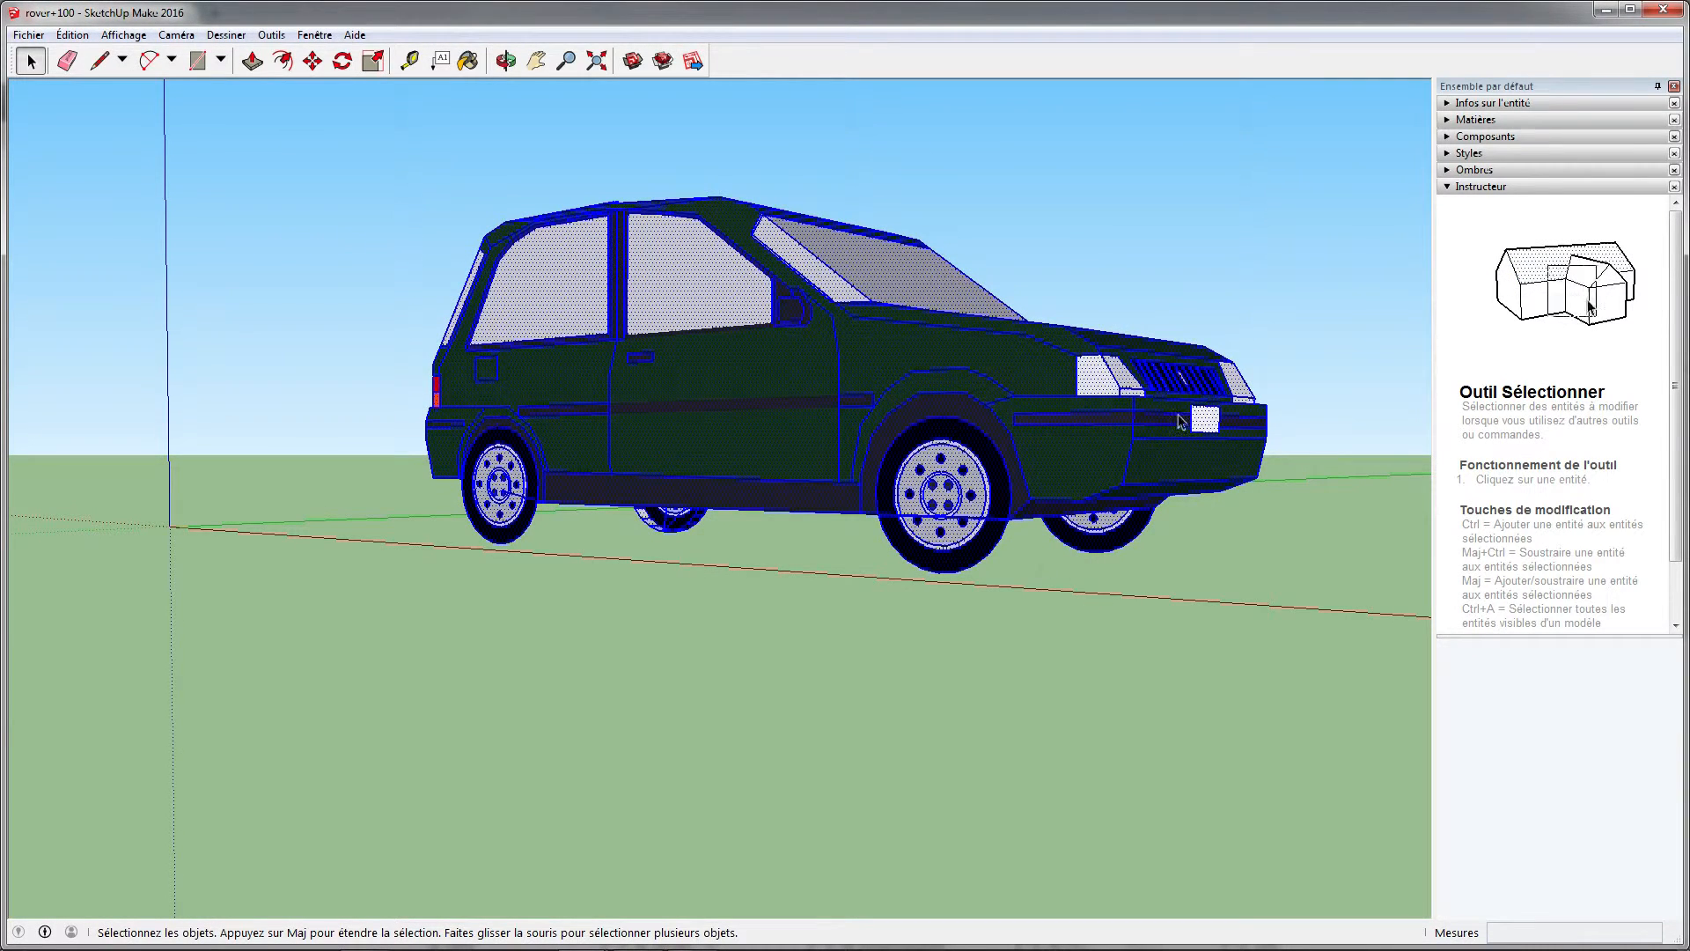
right_click(898, 374)
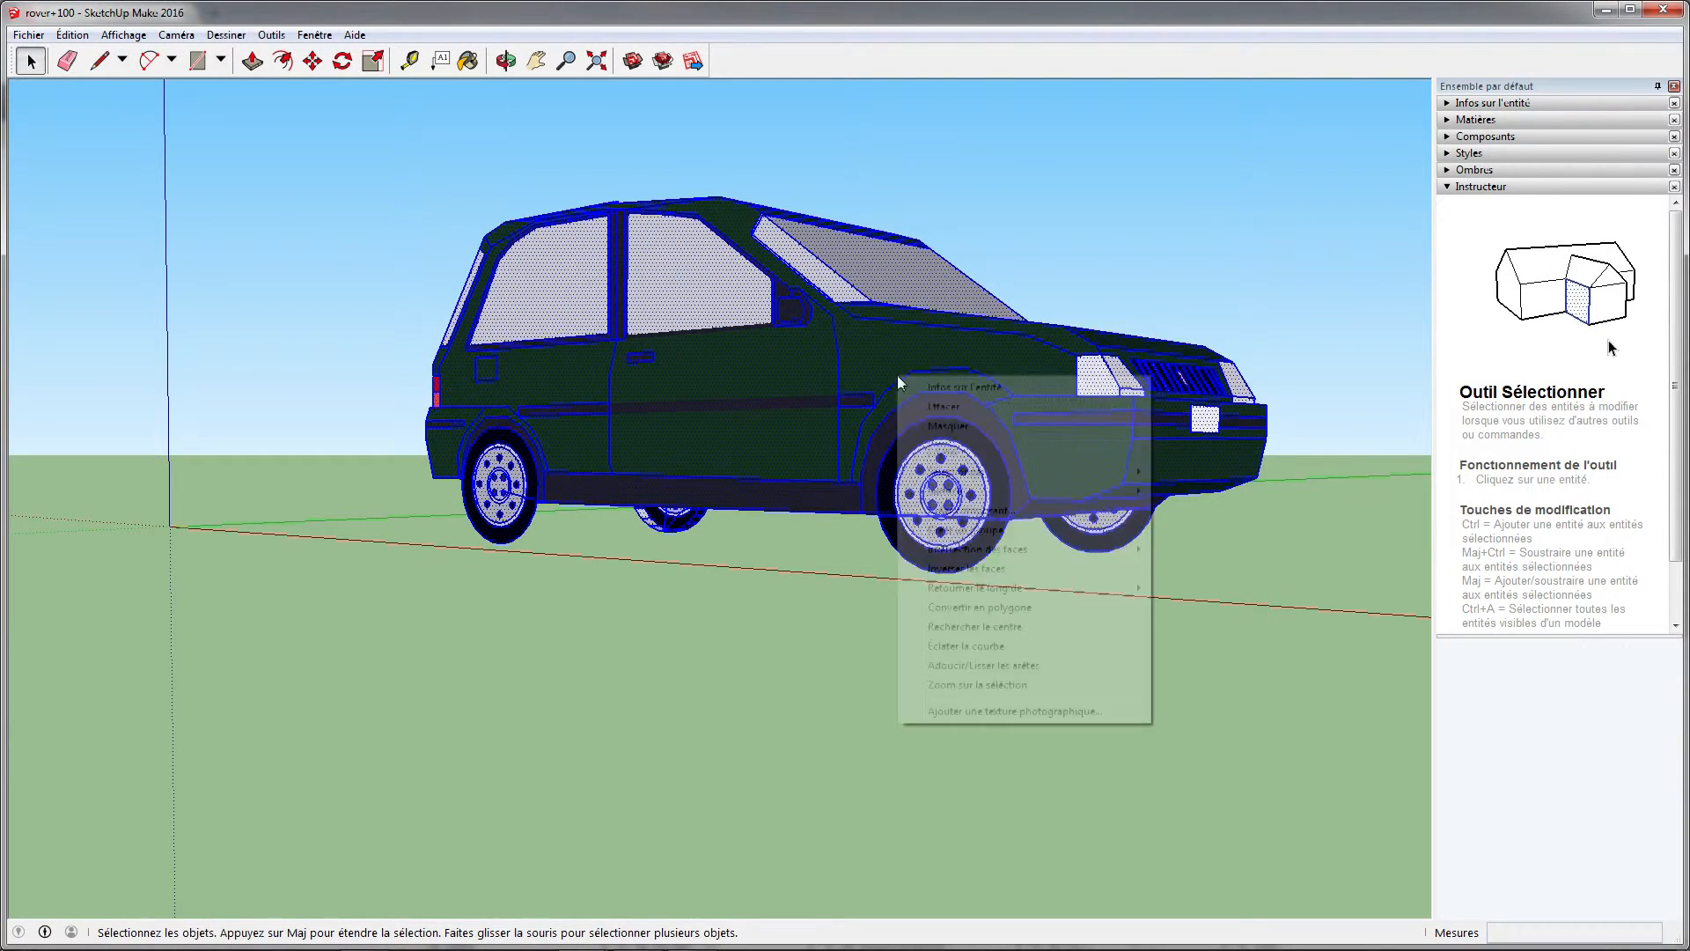
left_click(998, 531)
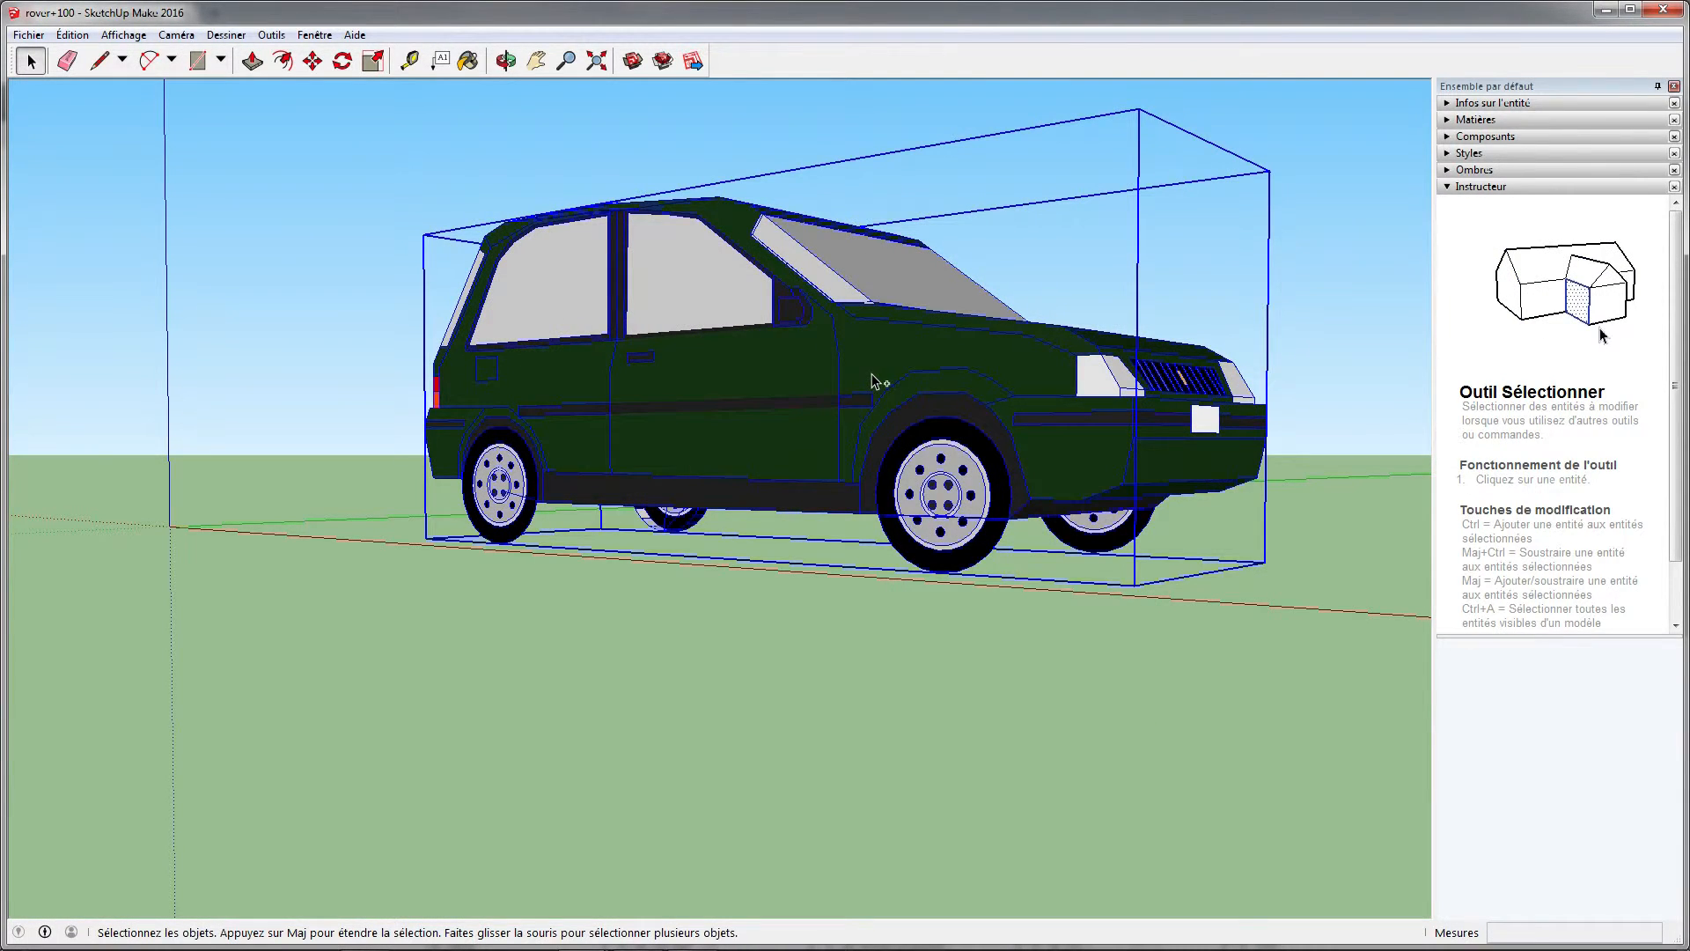
Close the rover+100 model without saving its changes and return to the house model
left_click(1676, 14)
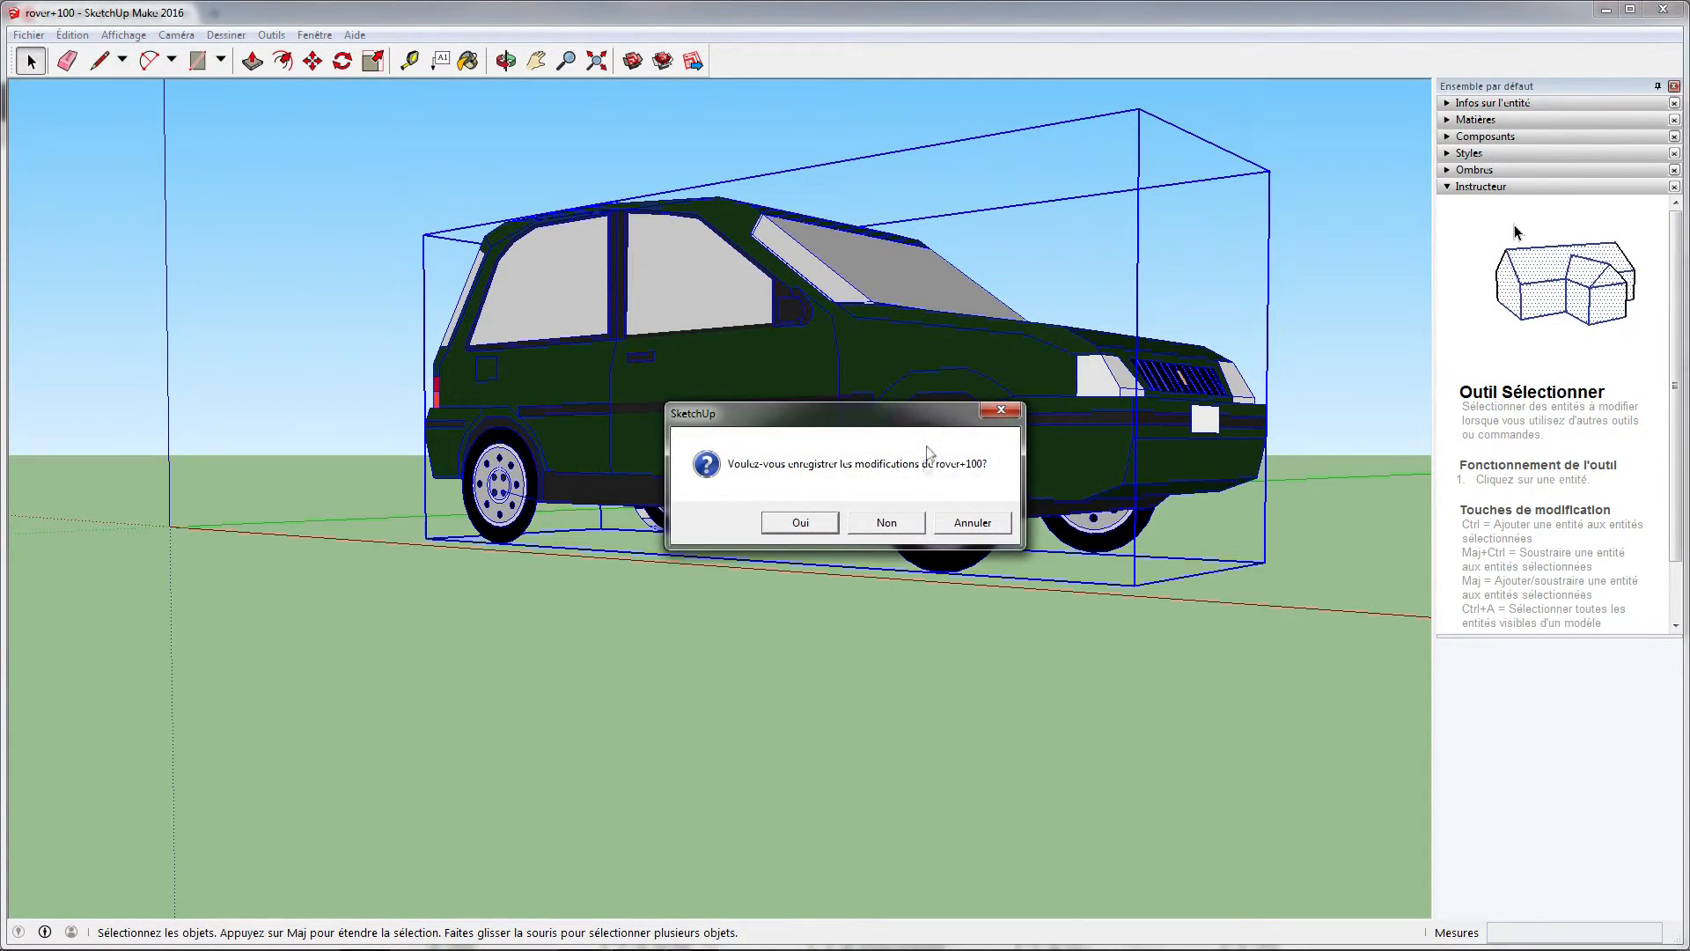
left_click(887, 521)
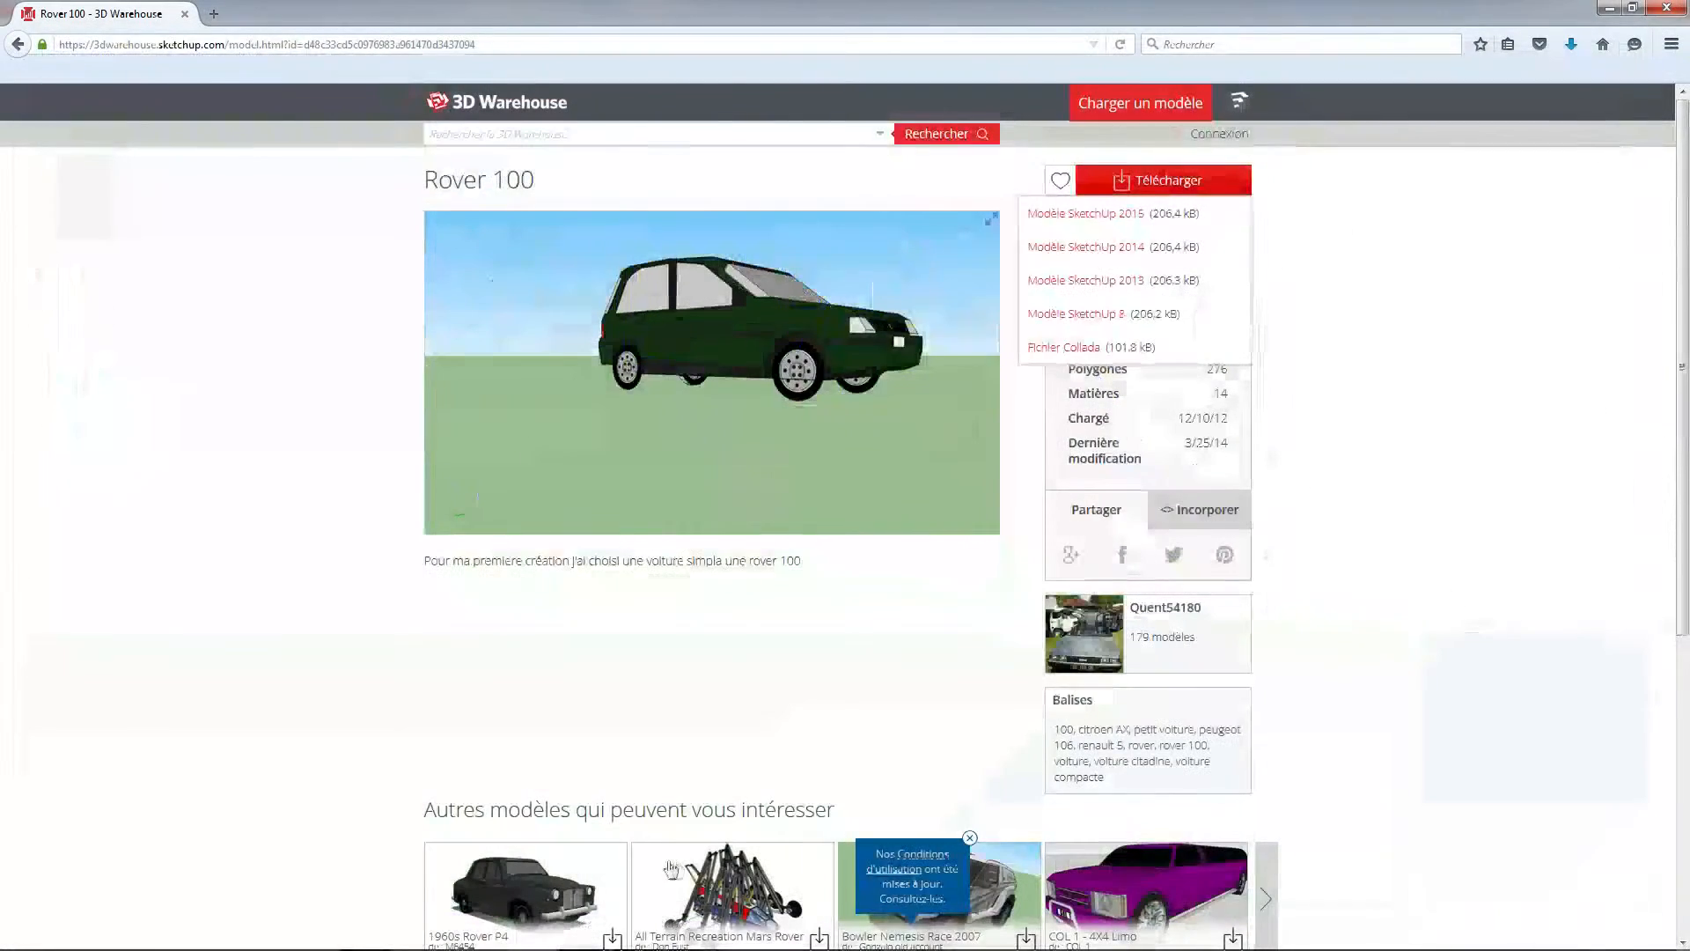
mouse_move(651, 949)
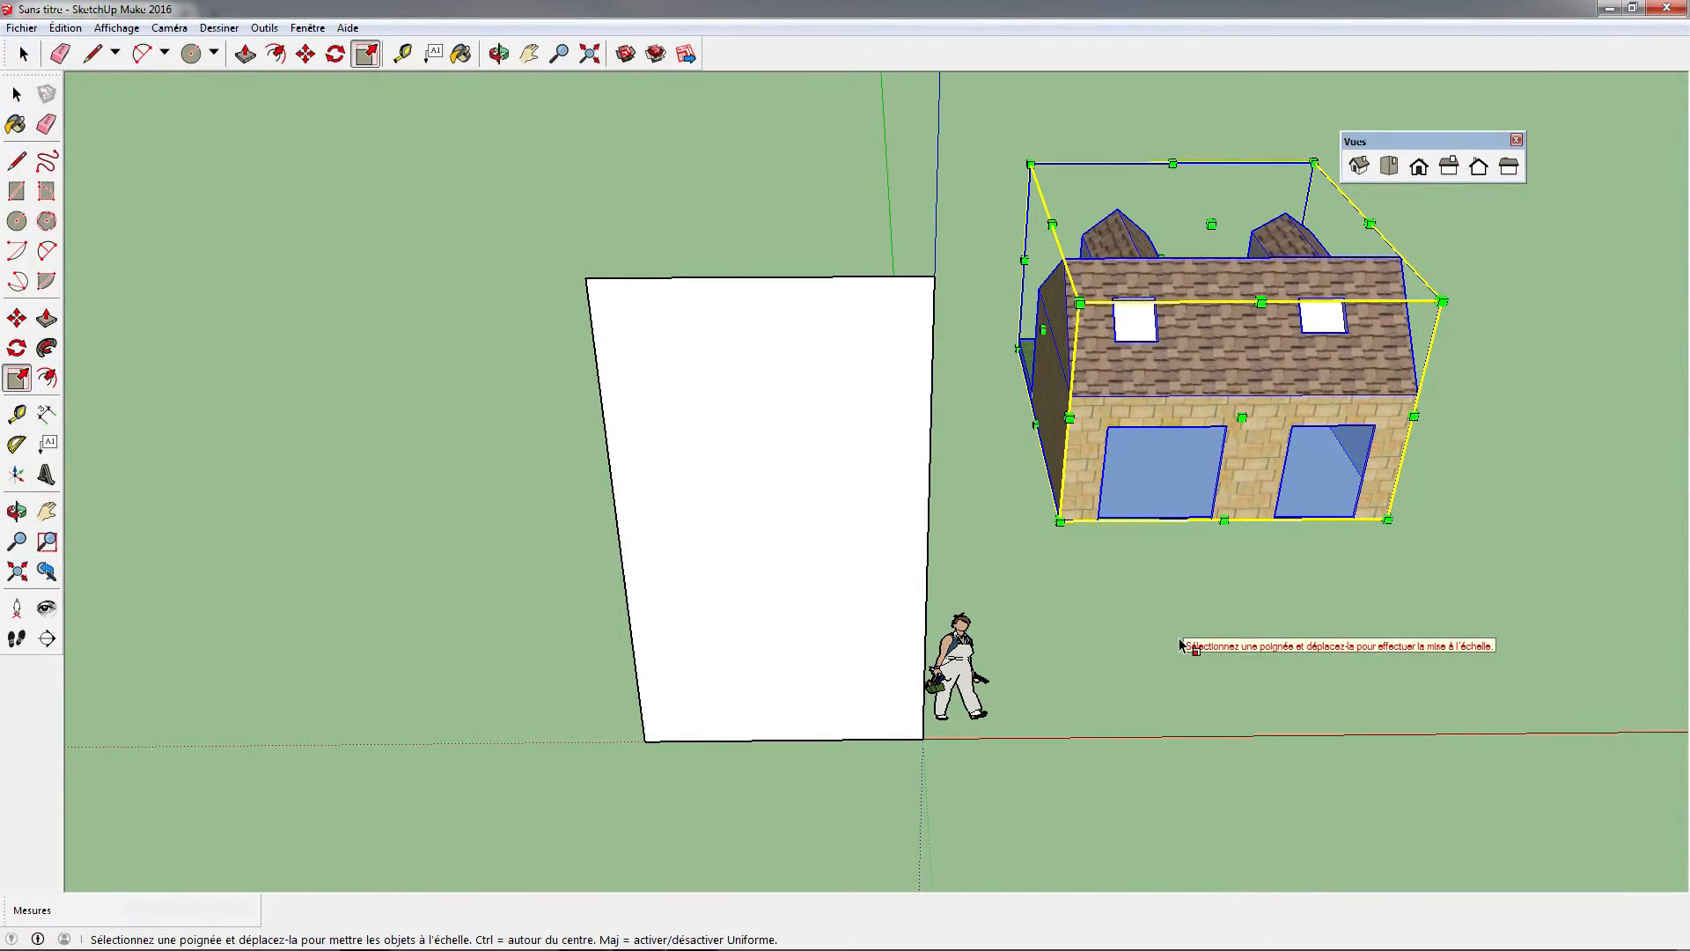
Deselect the house and paste the copied car group on the ground in front of its garage openings
left_click(23, 54)
left_click(1068, 593)
key("ctrl+v")
middle_click_drag(1094, 671, 626, 525)
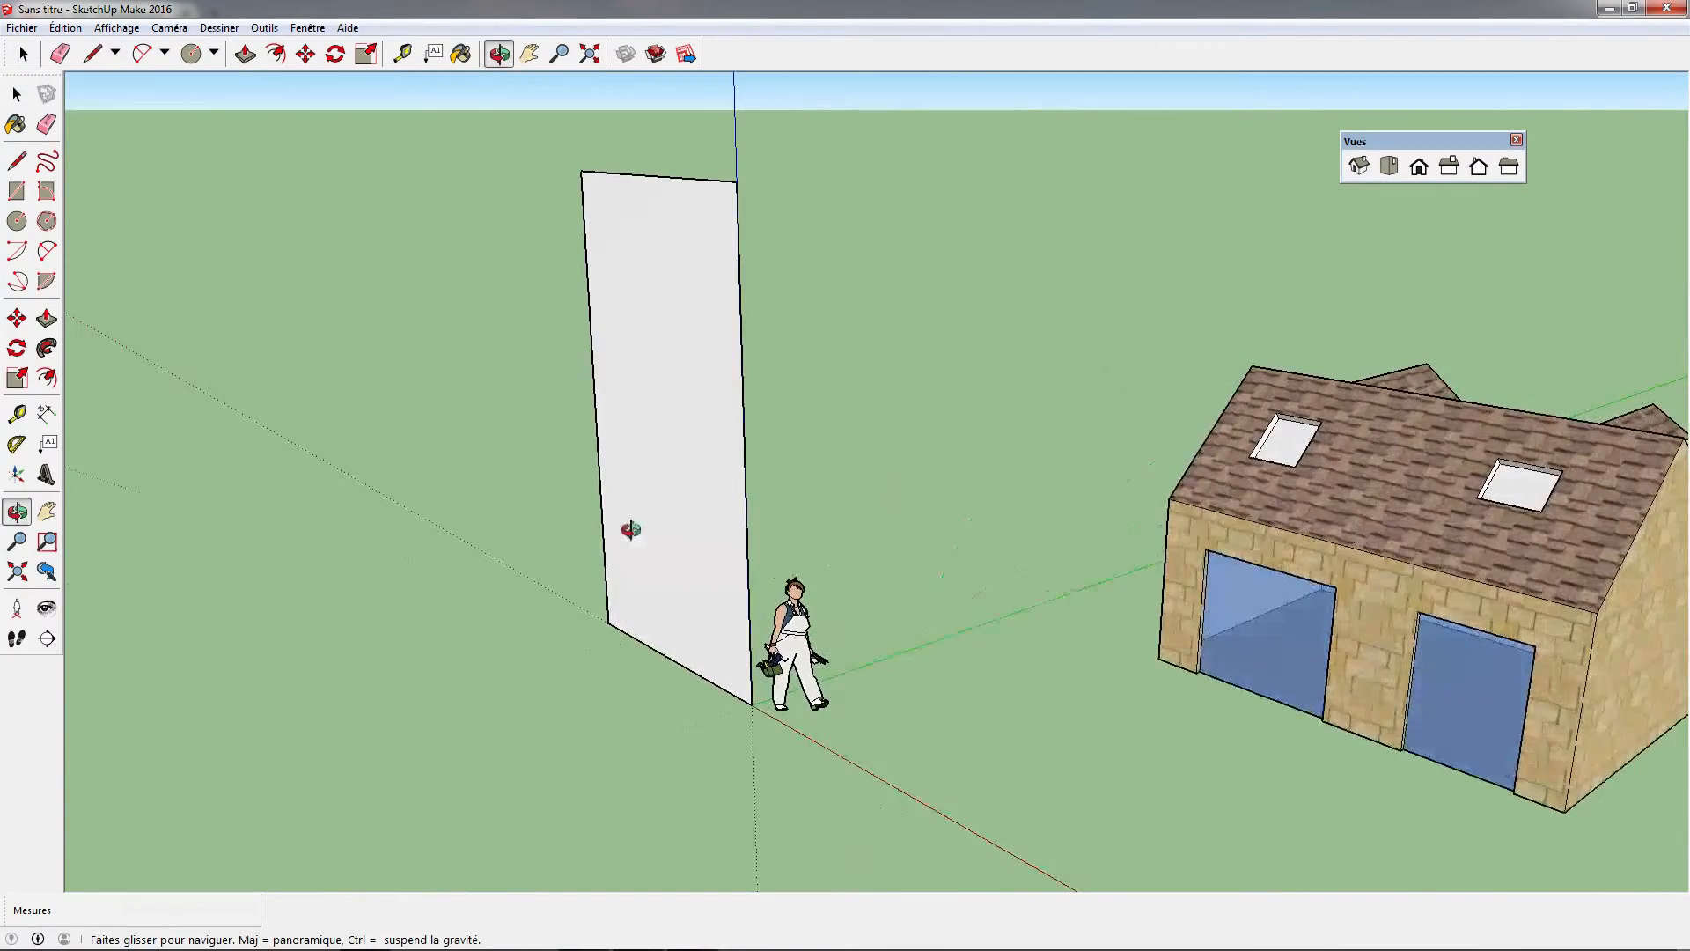
middle_click_drag(1033, 761, 887, 706)
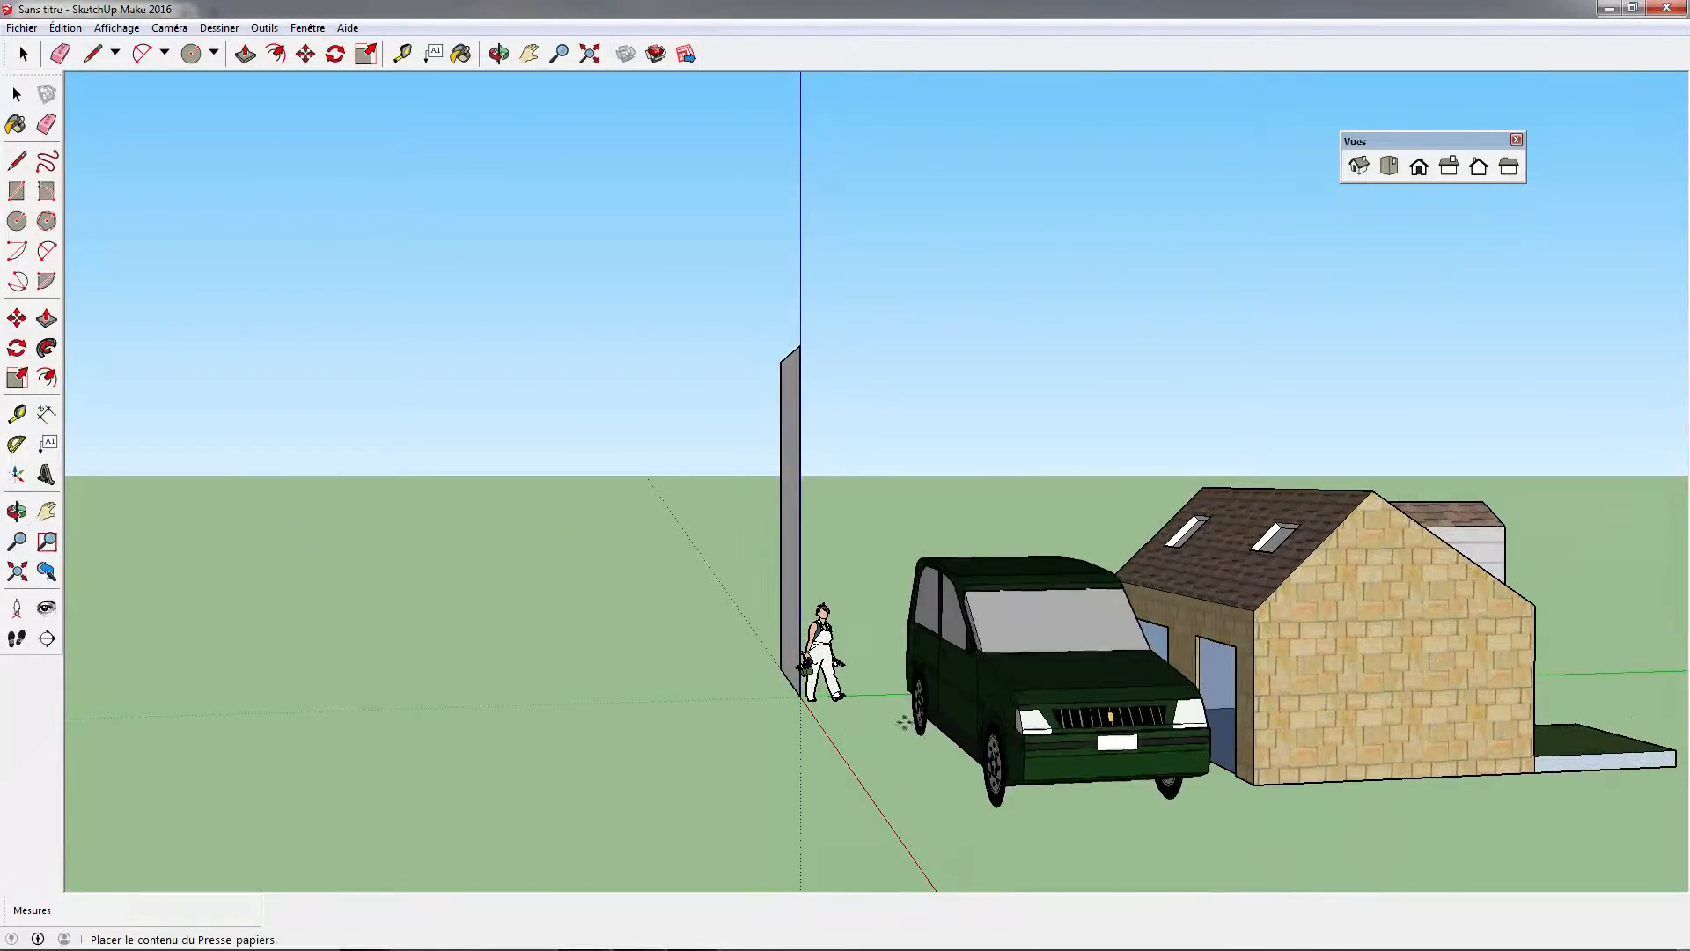
left_click(889, 716)
Scale the car group down to a size that suits the house's garage openings
middle_click_drag(889, 716, 1072, 810)
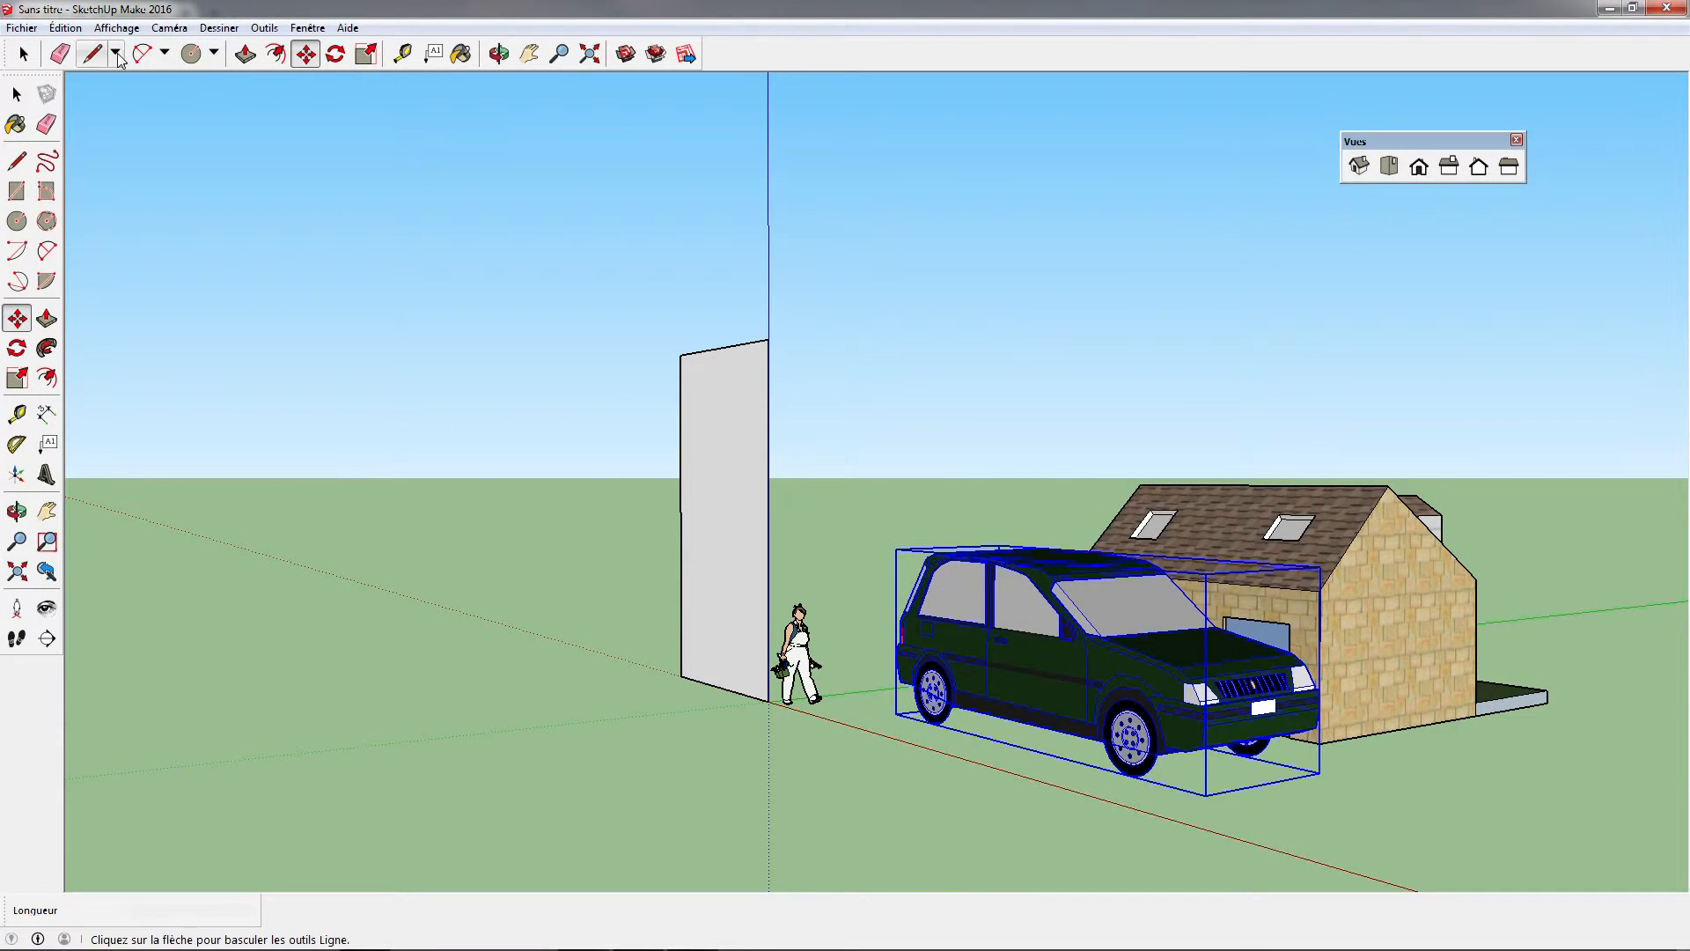
left_click(364, 55)
left_click_drag(1204, 574, 1122, 626)
middle_click_drag(1303, 629, 1104, 660)
left_click_drag(1106, 659, 1071, 660)
middle_click_drag(1197, 650, 1351, 750)
Rotate the car group 90° about the vertical axis, centred on its roof, so its rear faces the garage
left_click(348, 52)
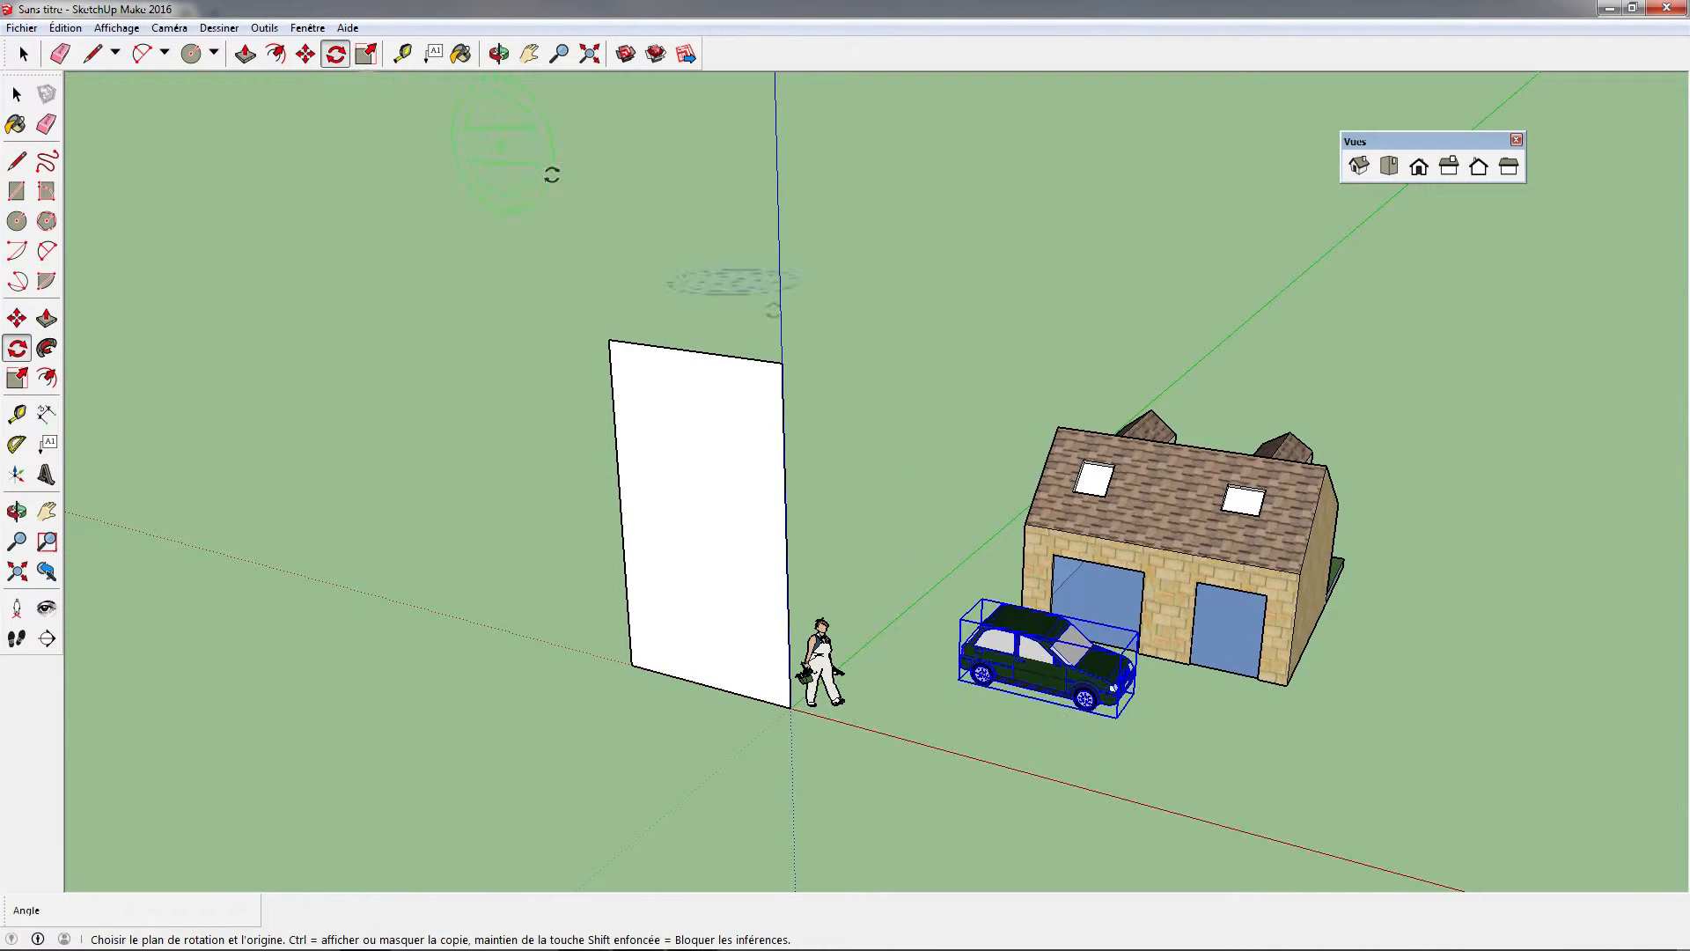
left_click(1014, 616)
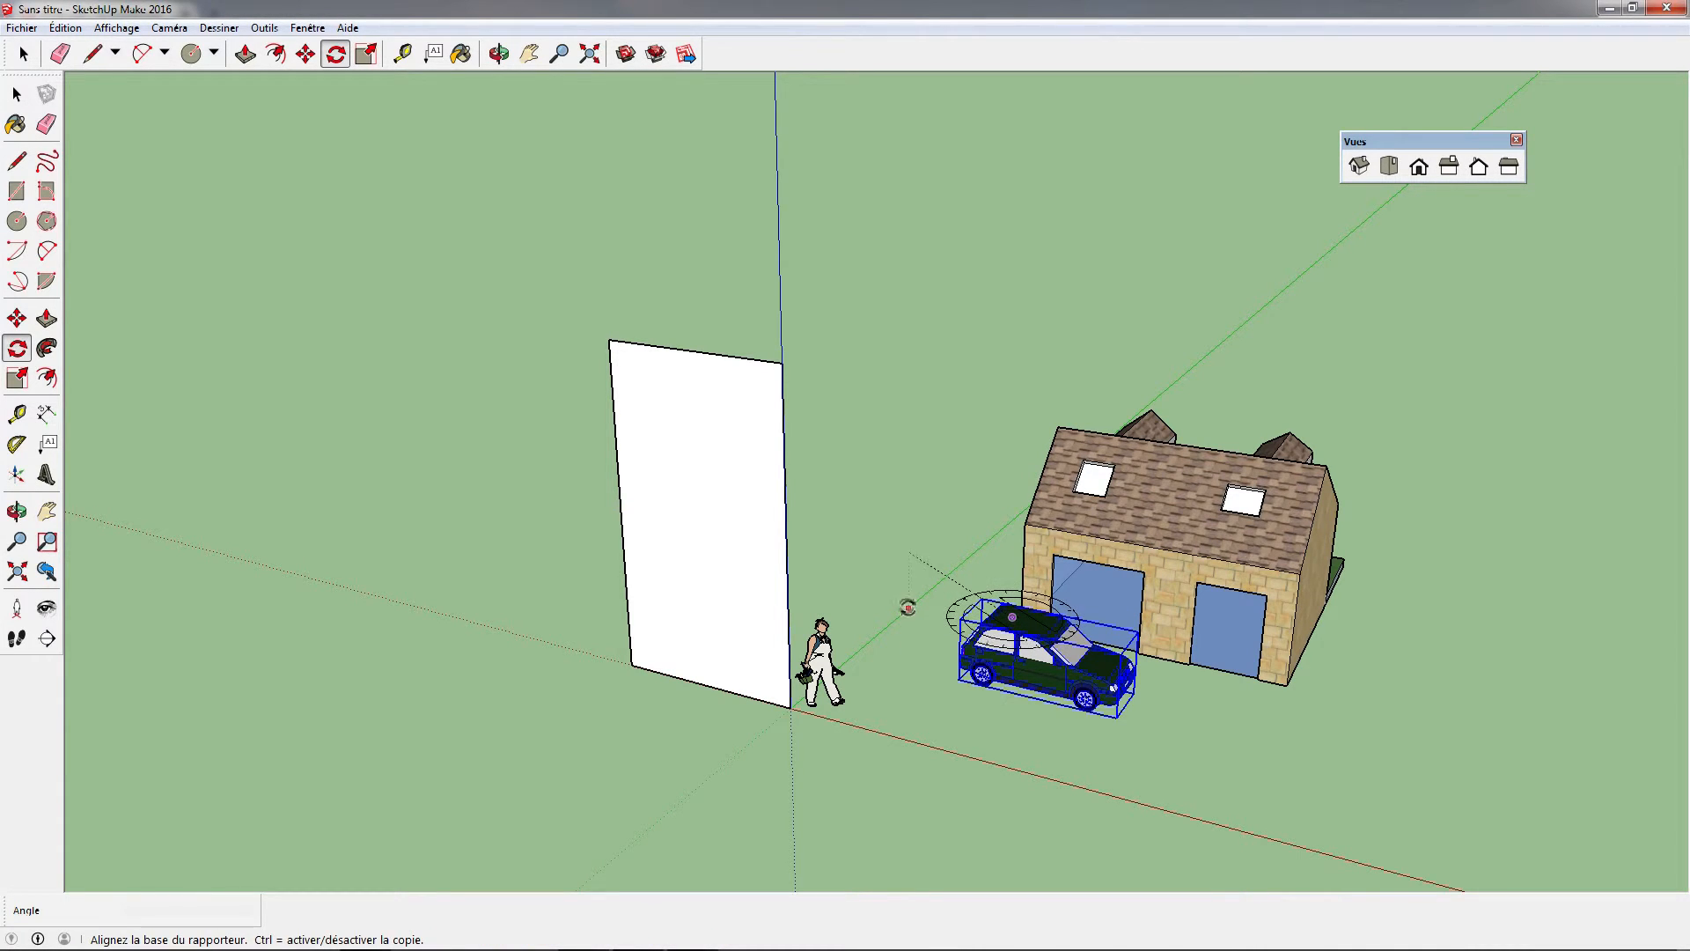
left_click(902, 648)
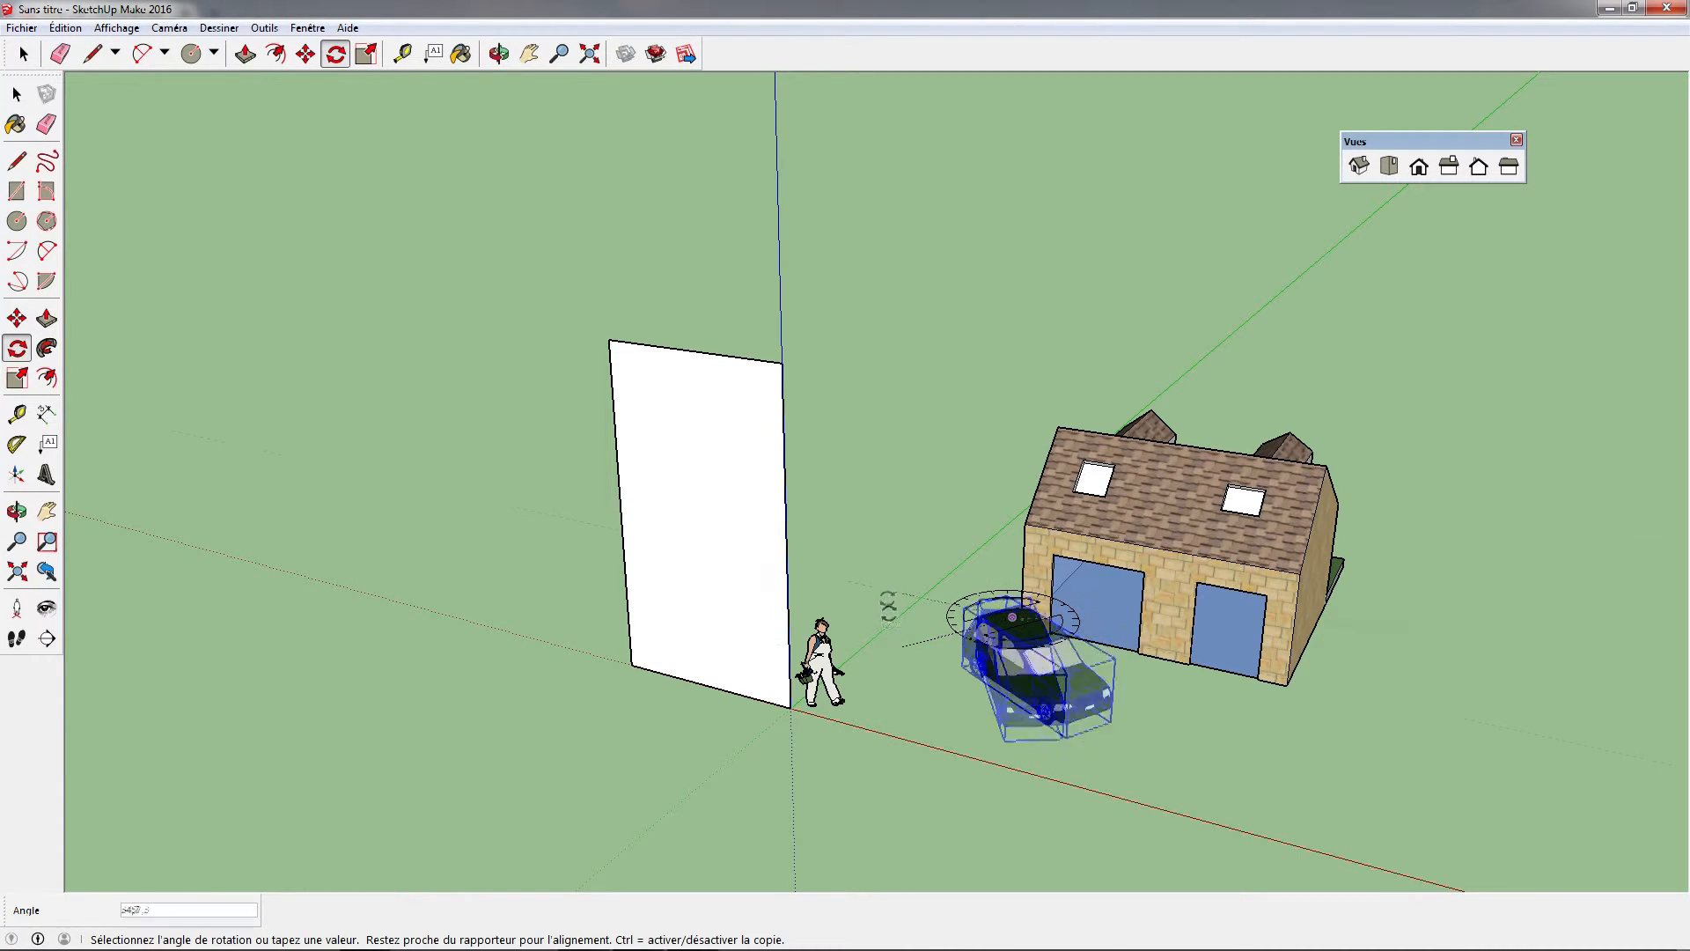
left_click(930, 576)
Move the car group partway into the house's larger garage opening, with its front end sticking out
middle_click_drag(1139, 671, 1350, 664)
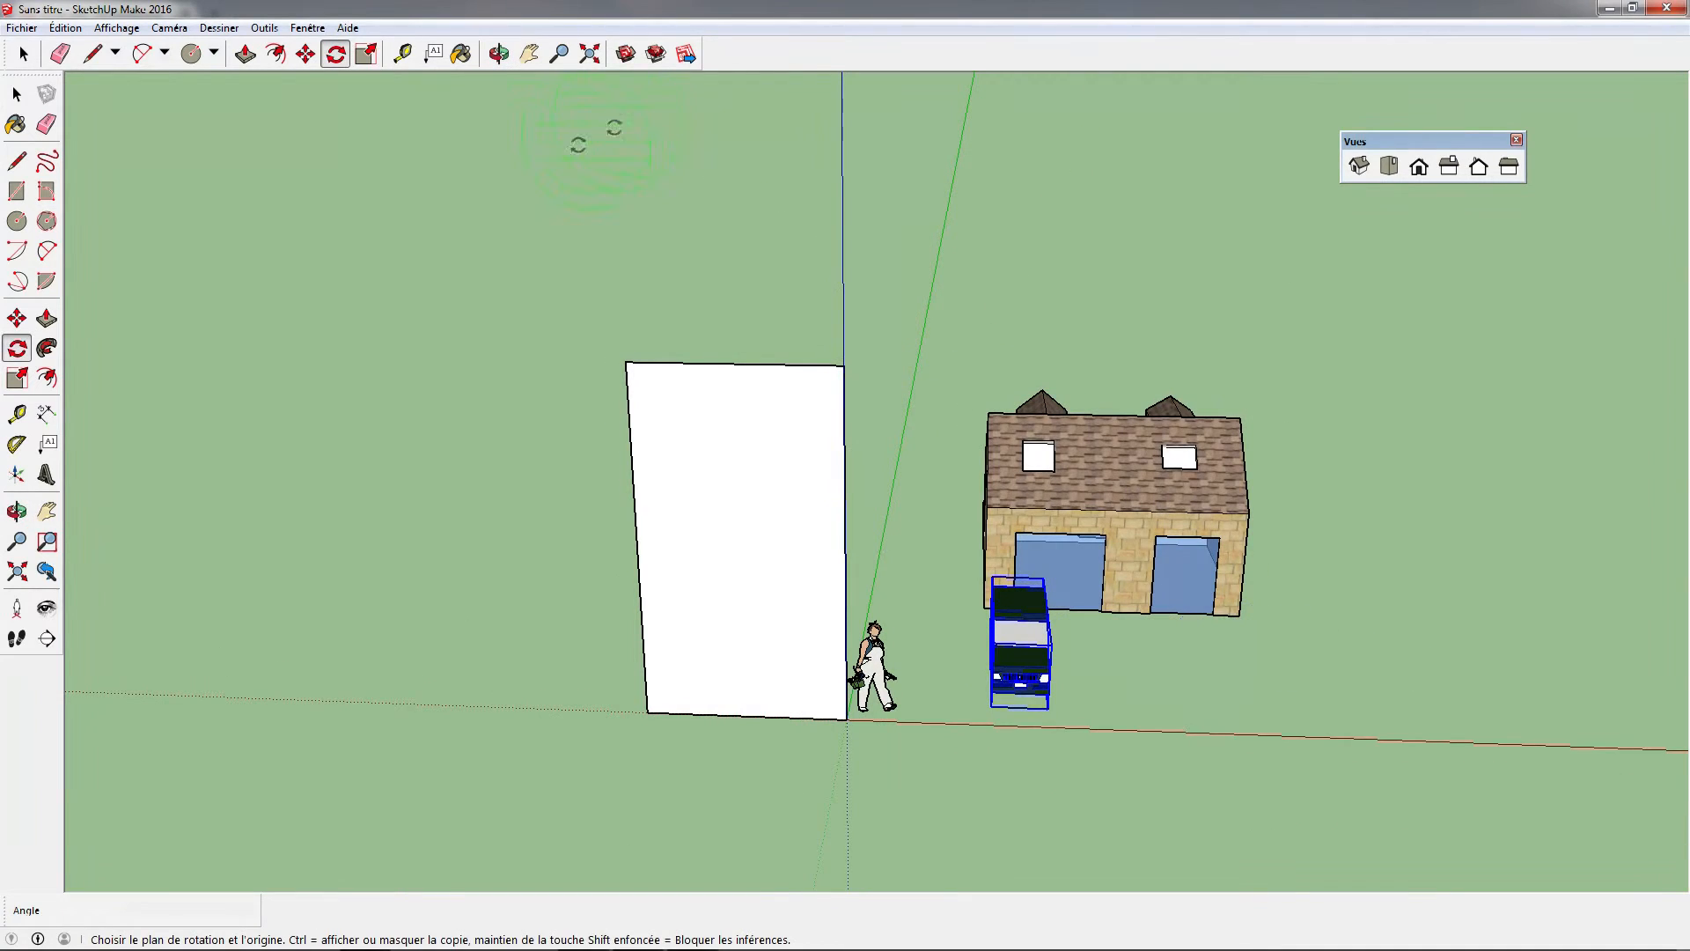
left_click(304, 55)
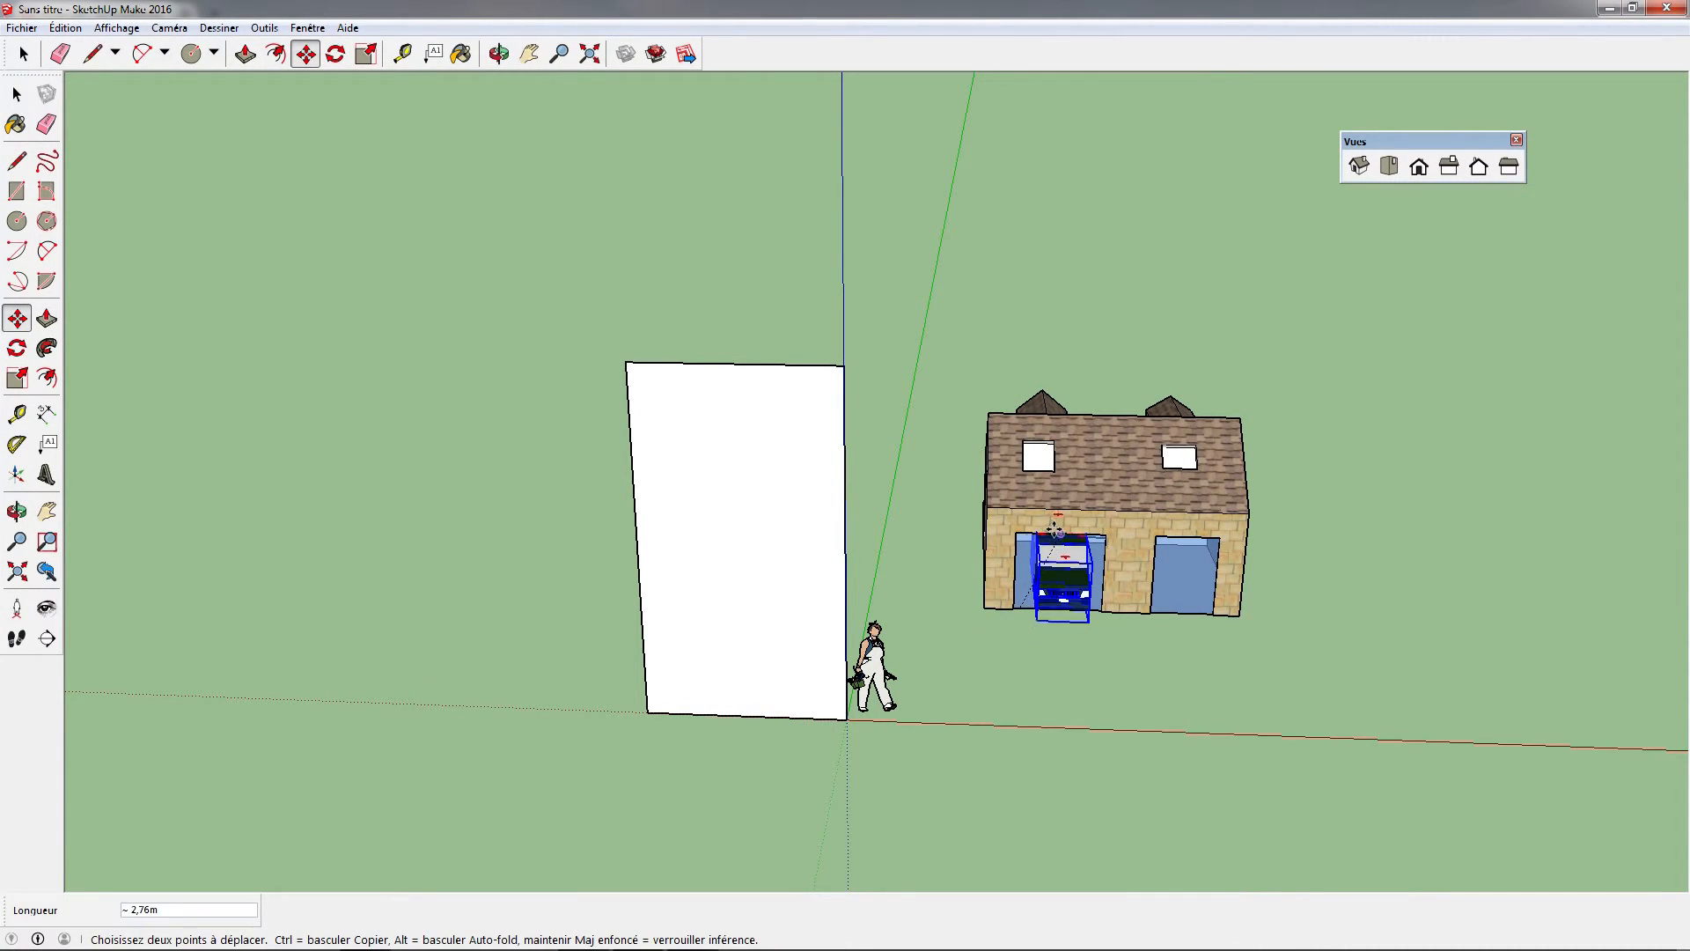
middle_click_drag(1054, 528, 993, 558)
left_click_drag(1011, 595, 858, 638)
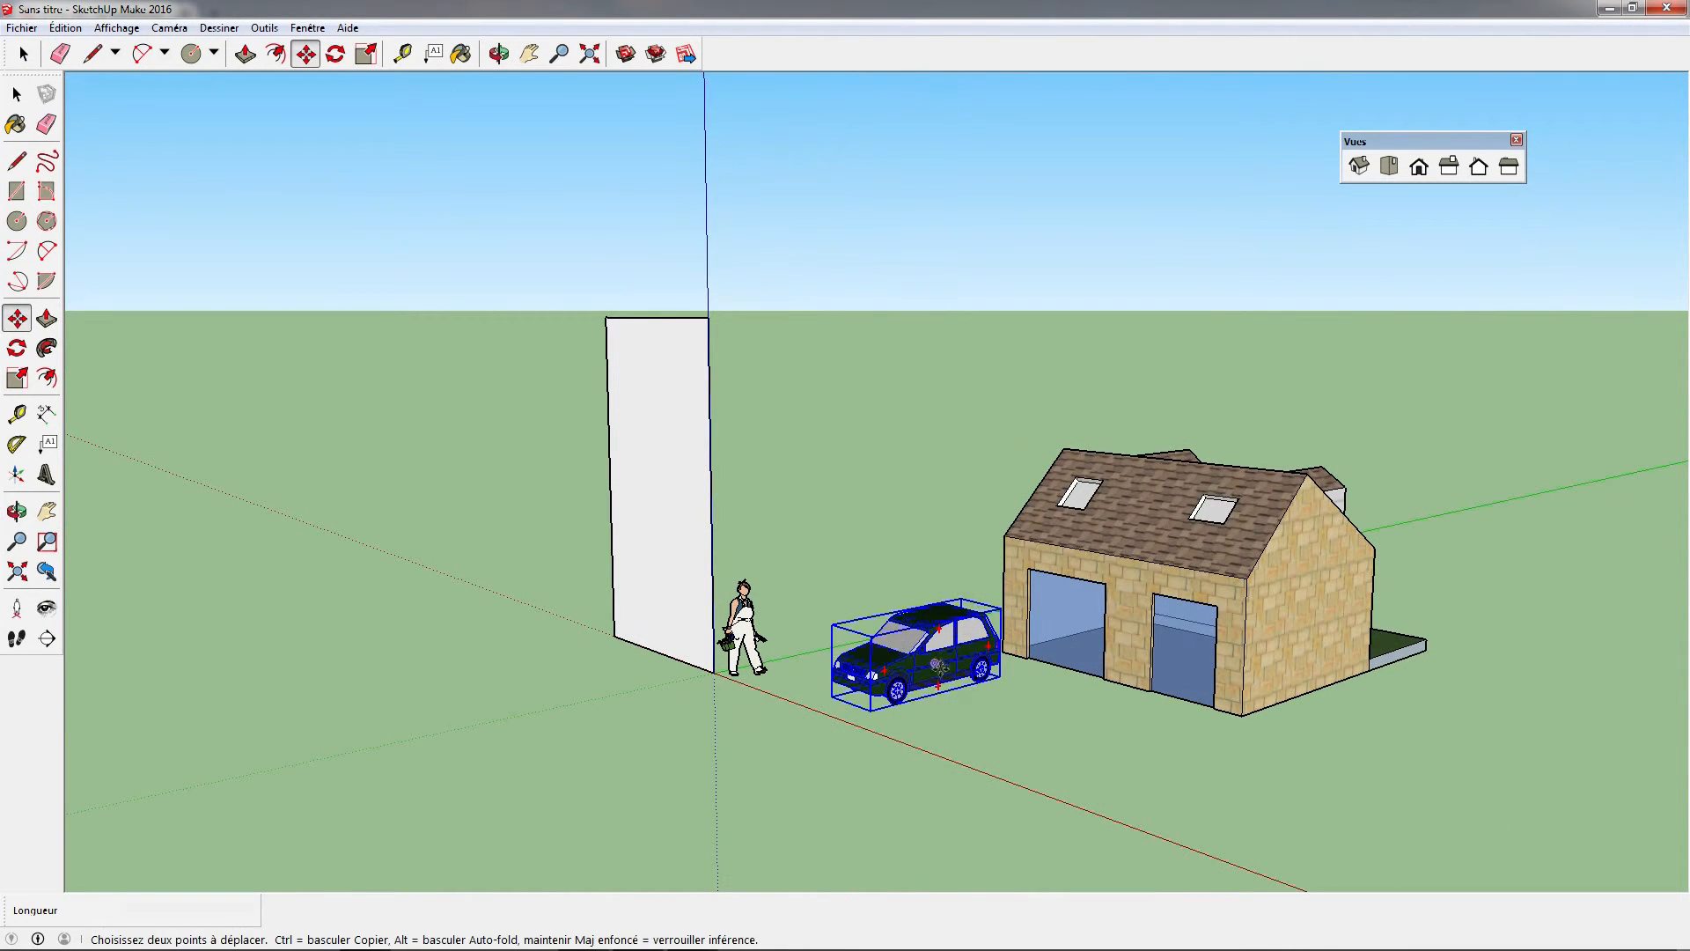
left_click_drag(914, 615, 1057, 608)
middle_click_drag(864, 690, 1336, 728)
middle_click_drag(1402, 517, 1164, 548)
middle_click_drag(1262, 571, 777, 520)
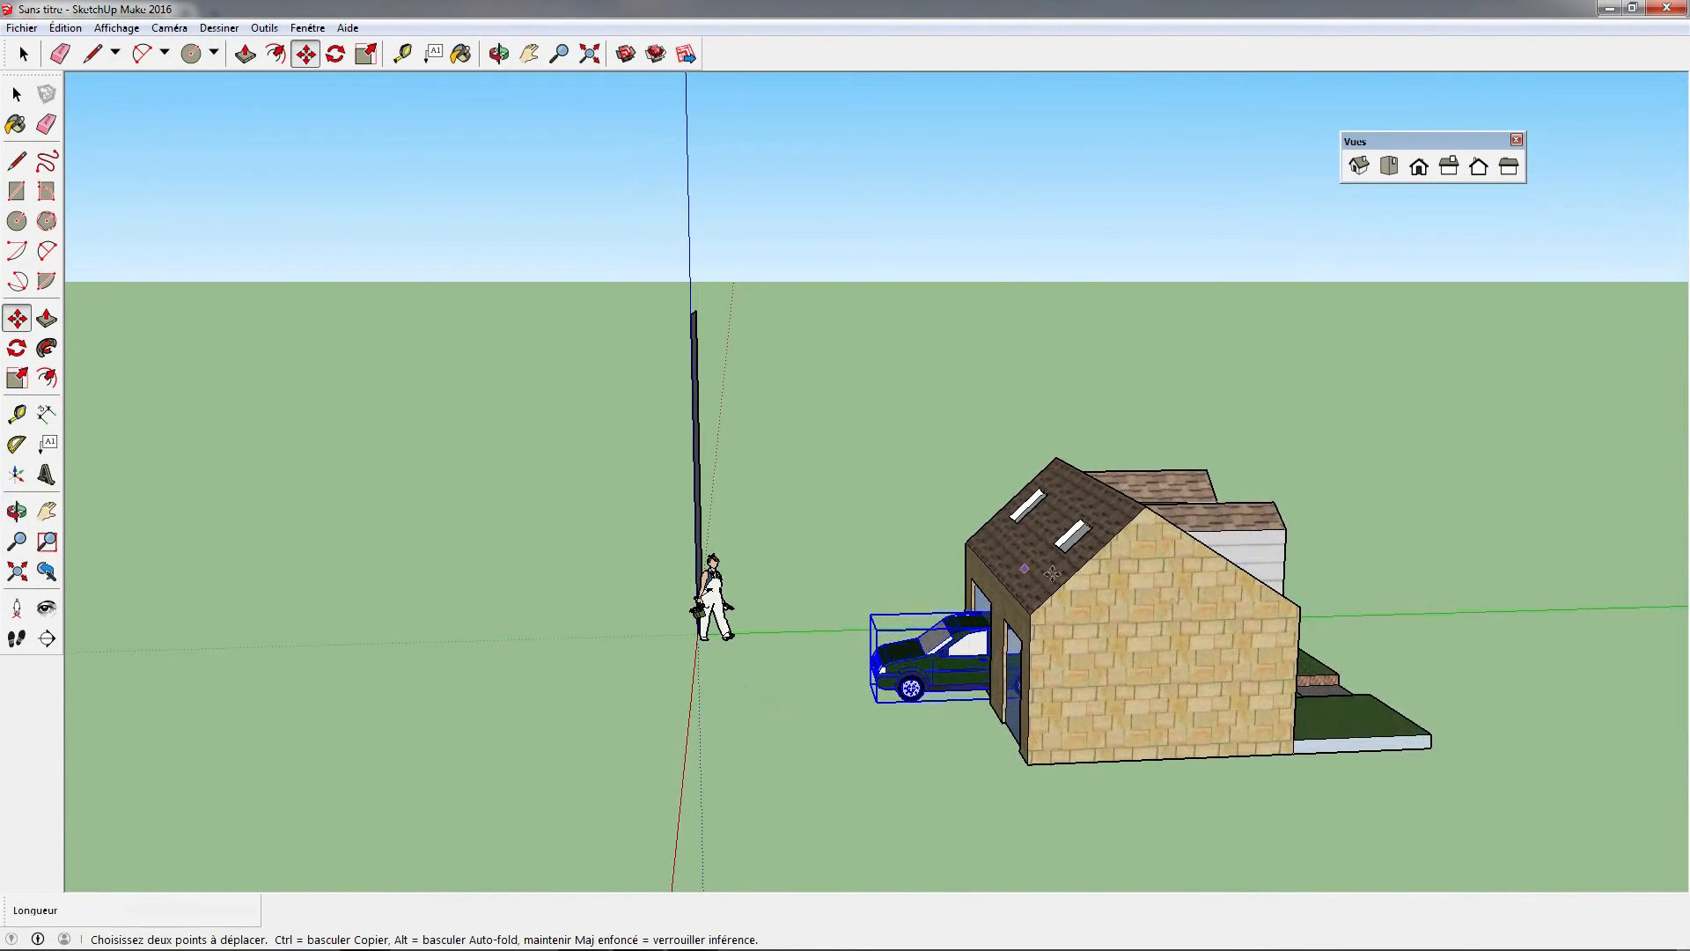
middle_click_drag(1213, 611, 948, 623)
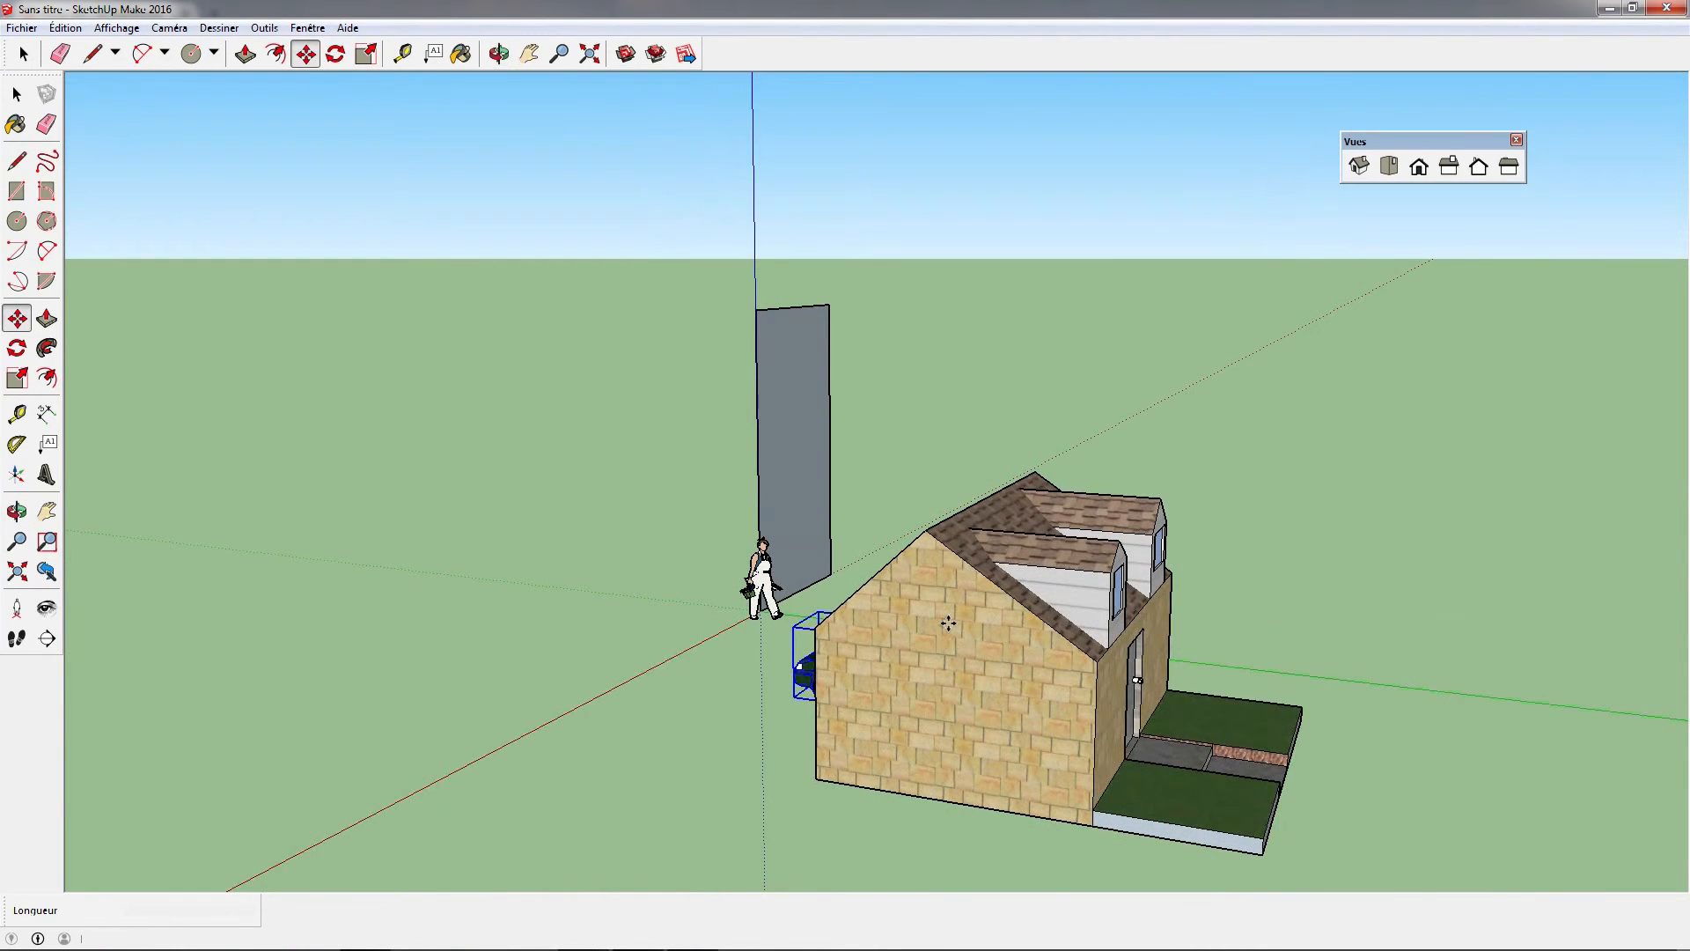